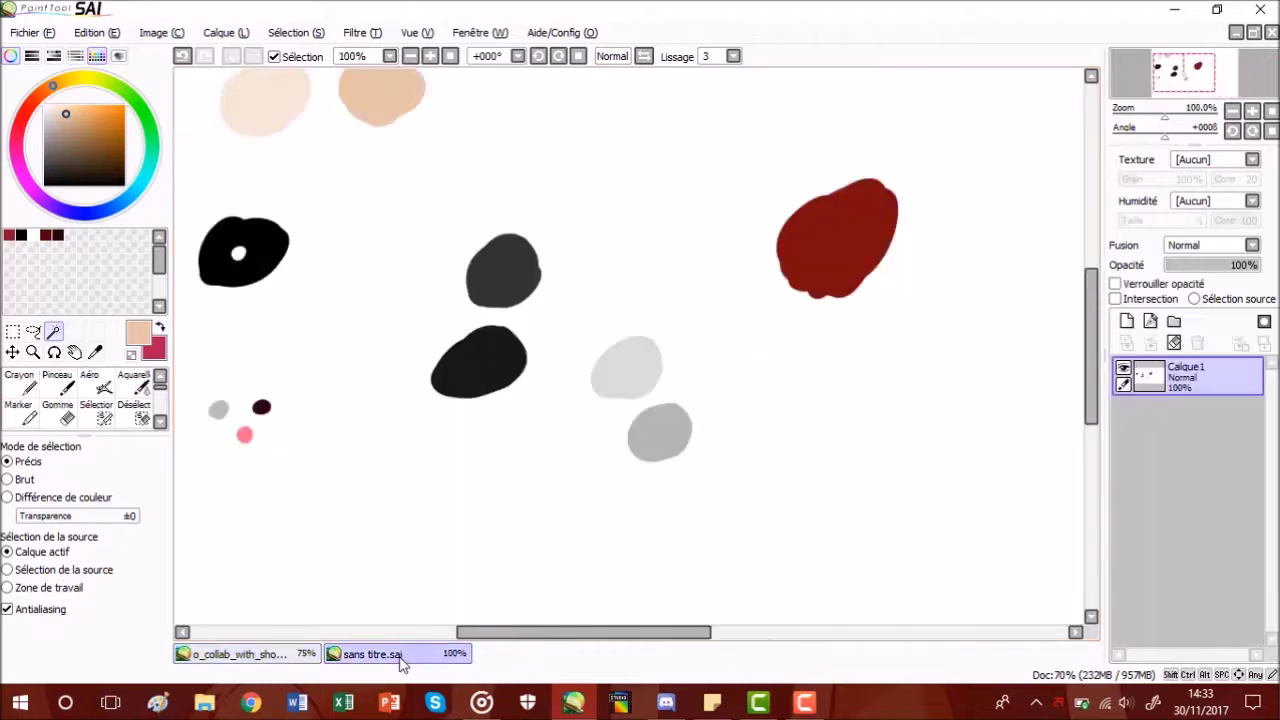
# - Paint the collar and lower hem with the palette's dark red on a new layer in the Vetements folder, using a size 120 Crayon
pyautogui.click(840, 240)
pyautogui.click(302, 656)
pyautogui.scroll(-2, 1204, 626)
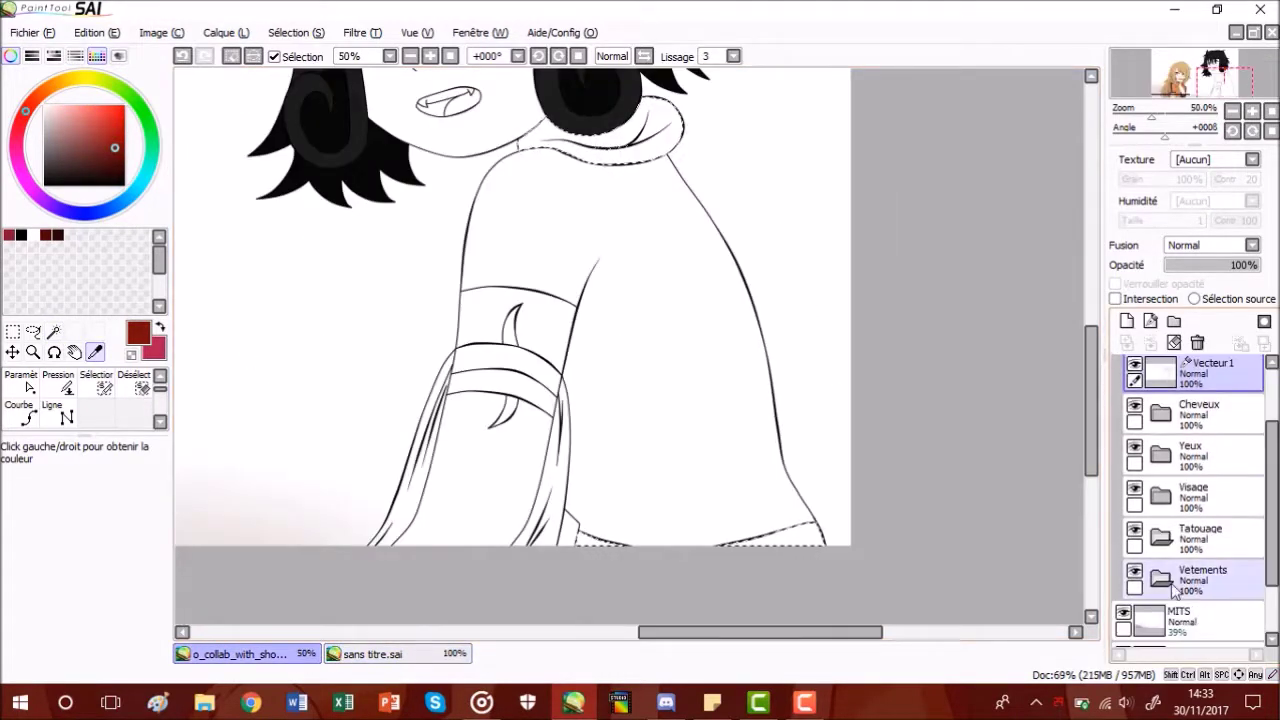
pyautogui.click(1200, 570)
pyautogui.click(1127, 320)
pyautogui.click(19, 380)
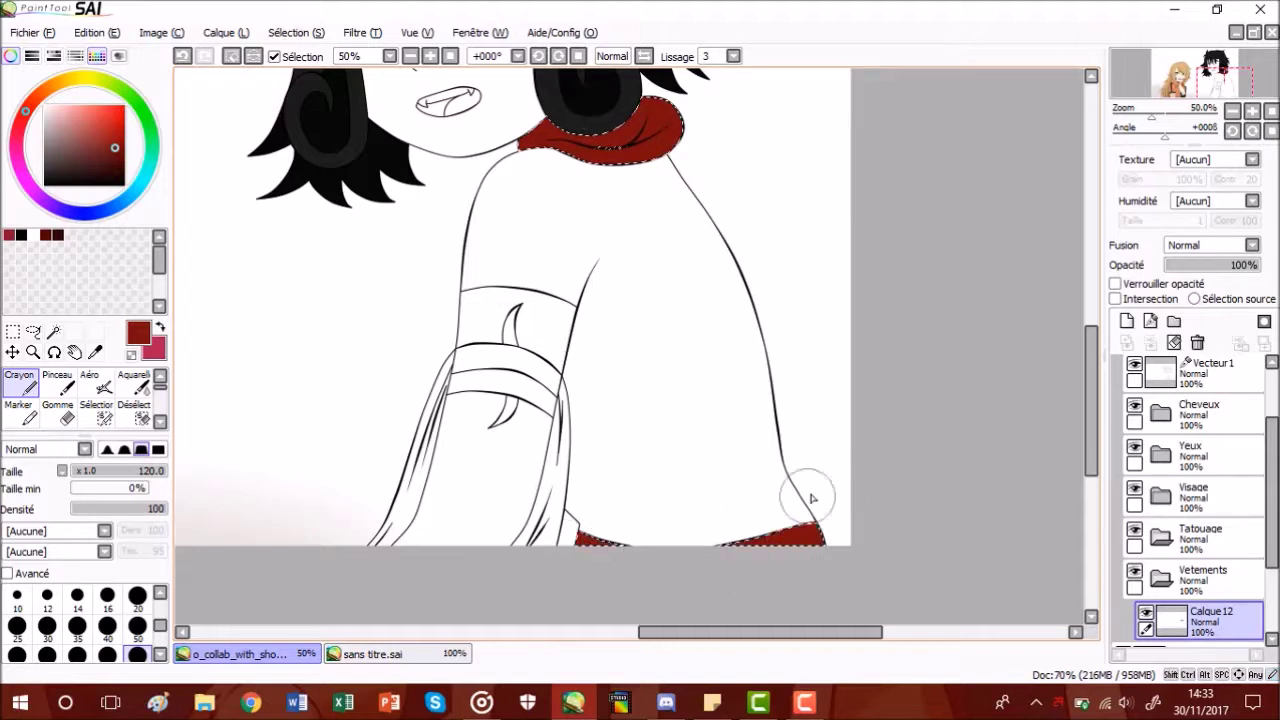
# - Apply the Luminosité/Contraste adjustment to the red clothing layer and clear the selection
pyautogui.click(362, 33)
pyautogui.click(391, 74)
pyautogui.moveTo(683, 57); pyautogui.dragTo(788, 228)
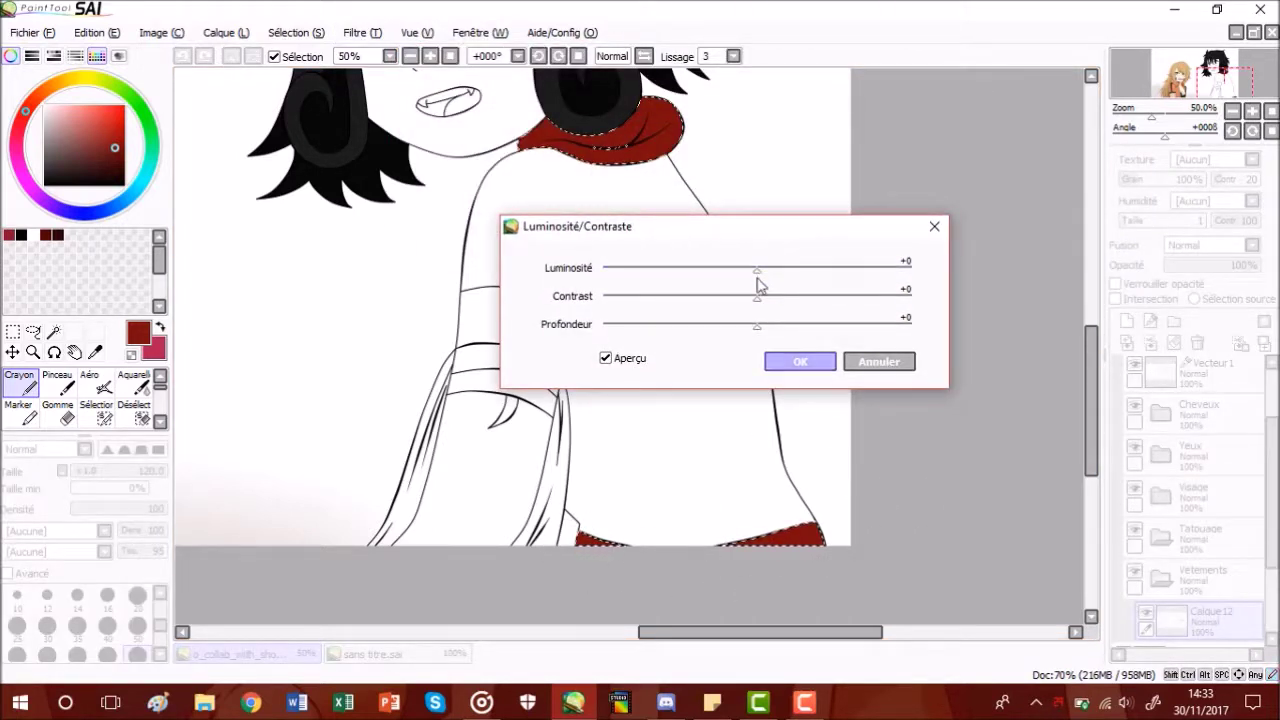
pyautogui.click(800, 362)
pyautogui.hotkey('ctrl', 'd')
# - Select the shirt's body and sleeve from the Vecteur 1 line art and add a new layer in the Vetements folder
pyautogui.click(54, 332)
pyautogui.click(1206, 384)
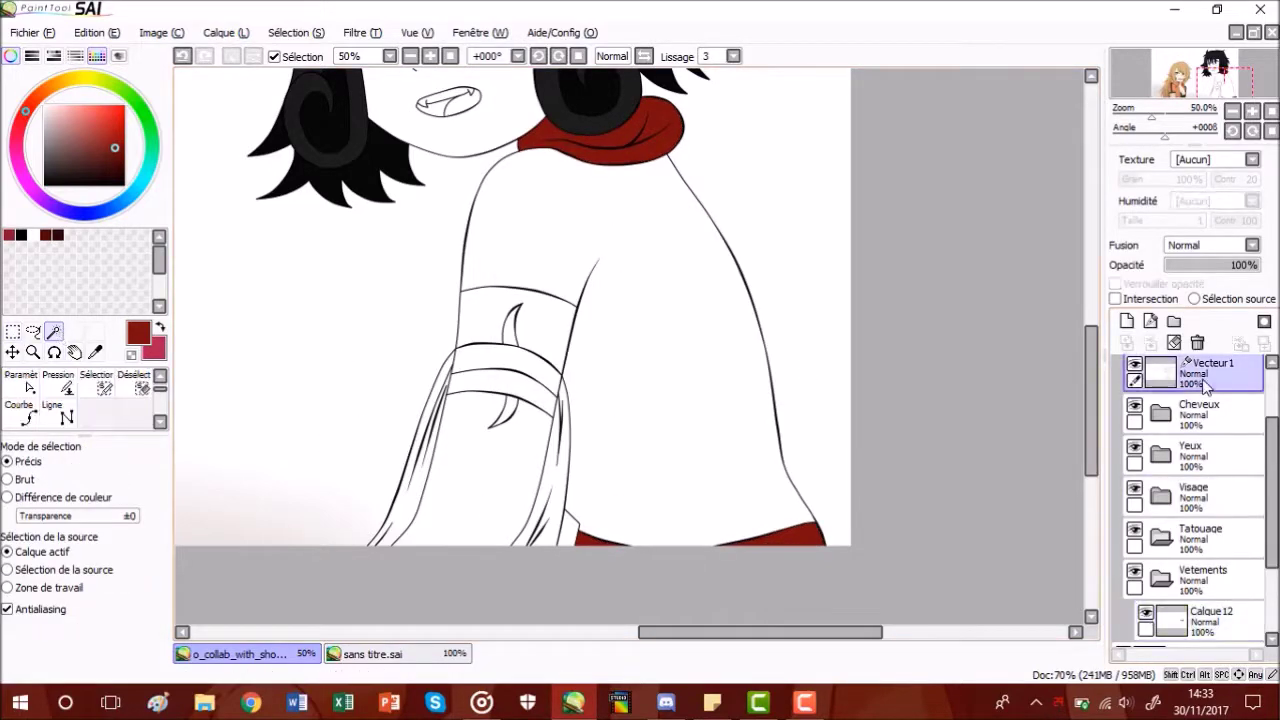
pyautogui.click(642, 288)
pyautogui.scroll(-3, 1262, 620)
pyautogui.click(1212, 504)
pyautogui.click(1127, 321)
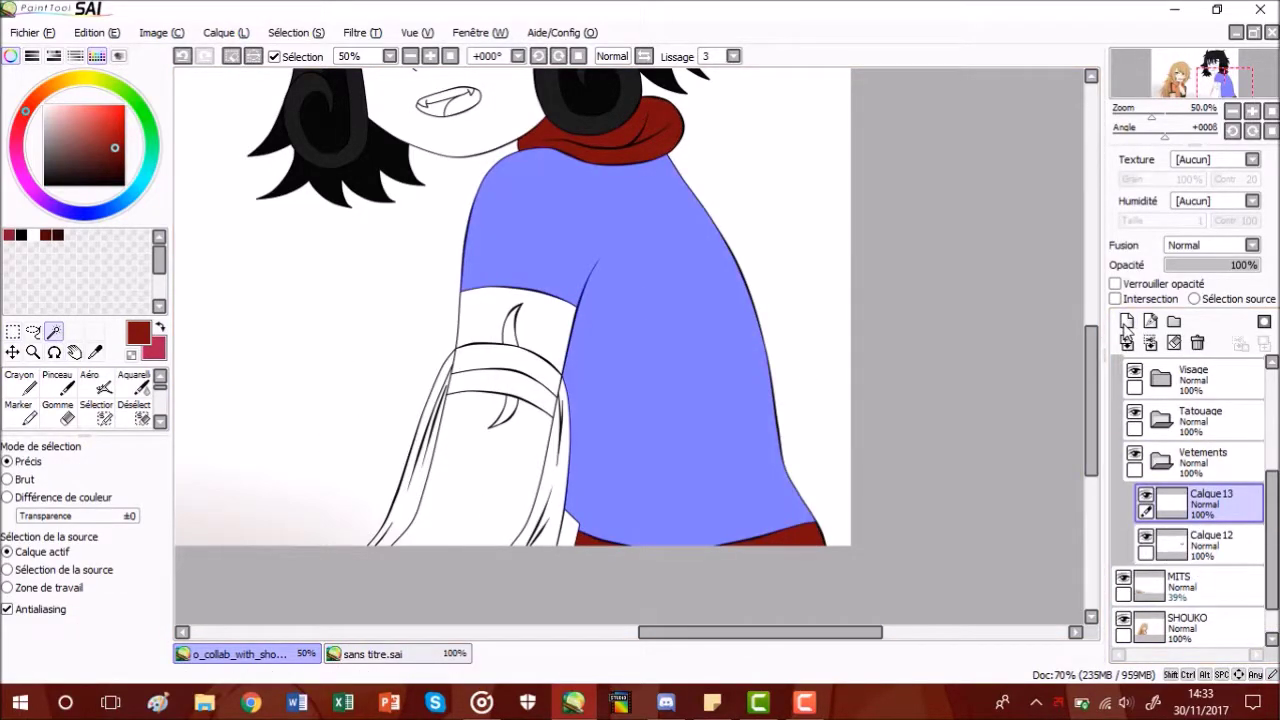
# - Fill the selected shirt with the palette document's dark grey using a size 350 Crayon, and clear the selection
pyautogui.click(425, 658)
pyautogui.click(97, 350)
pyautogui.click(504, 280)
pyautogui.click(280, 656)
pyautogui.click(20, 384)
pyautogui.moveTo(522, 165)
pyautogui.mouseDown()
pyautogui.moveTo(492, 188)
pyautogui.moveTo(450, 322)
pyautogui.mouseUp()
pyautogui.click(133, 656)
pyautogui.moveTo(600, 170)
pyautogui.mouseDown()
pyautogui.moveTo(586, 394)
pyautogui.moveTo(800, 510)
pyautogui.mouseUp()
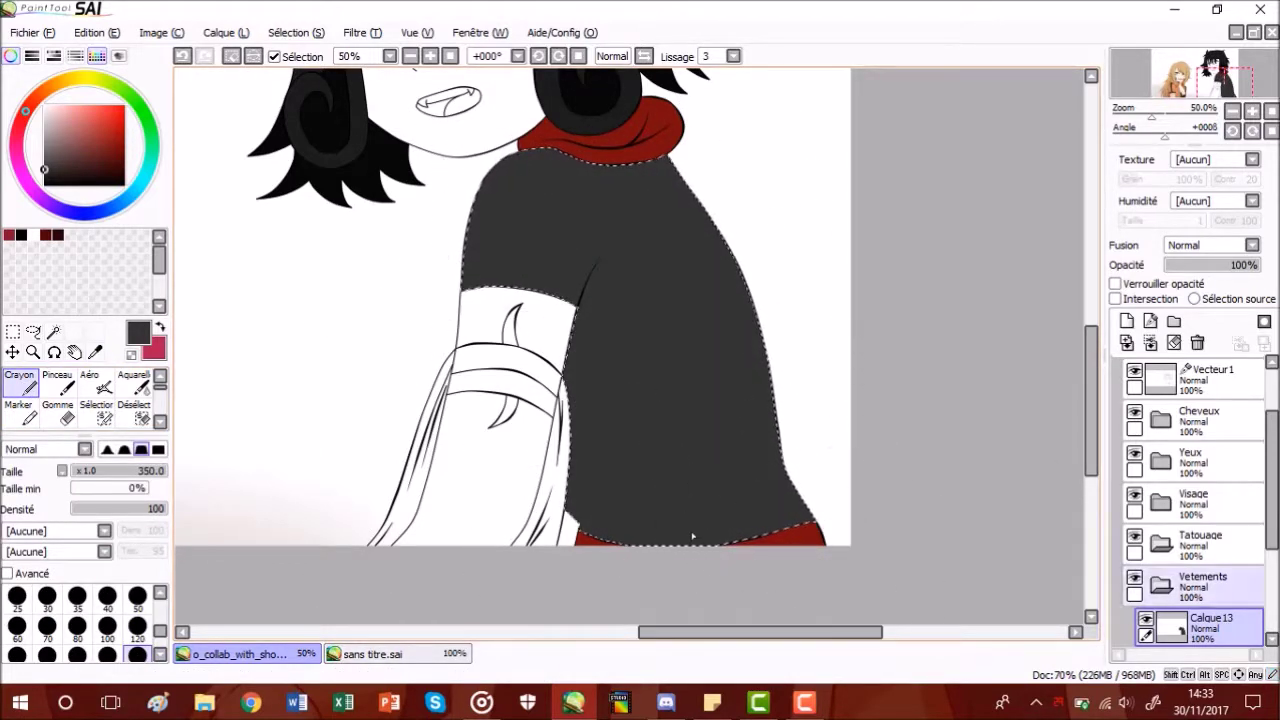
pyautogui.hotkey('ctrl', 'd')
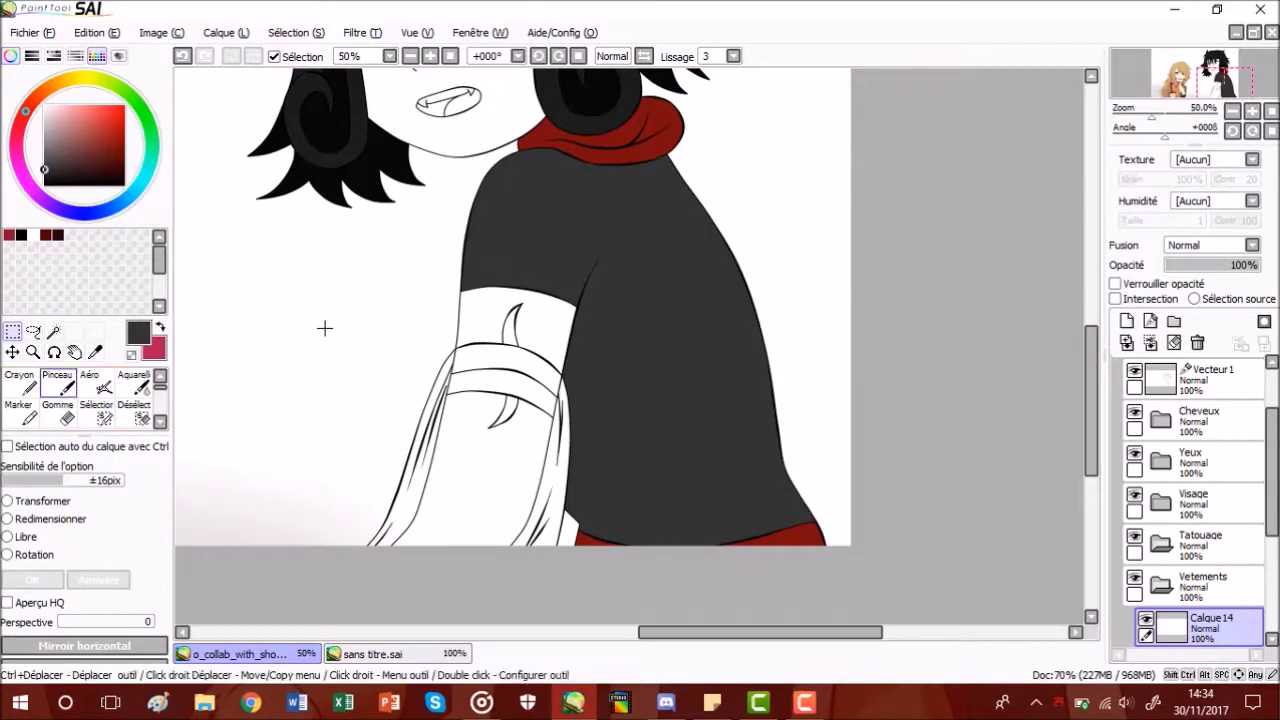
# - Select the armband and its hanging ribbons from the Vecteur 1 line art, filling small selection gaps with a size 2 selection pen
pyautogui.click(54, 332)
pyautogui.click(1203, 383)
pyautogui.click(533, 360)
pyautogui.click(526, 392)
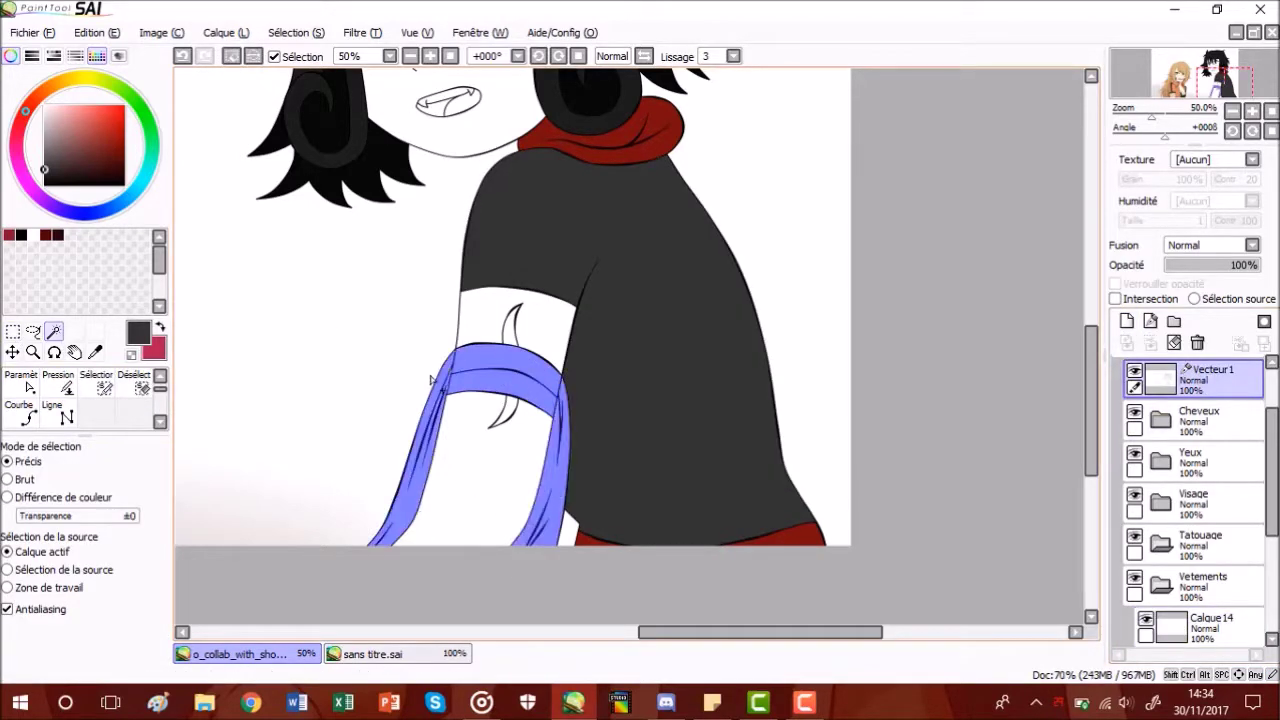
pyautogui.scroll(7, 431, 379)
pyautogui.click(98, 383)
pyautogui.moveTo(631, 352); pyautogui.dragTo(647, 298)
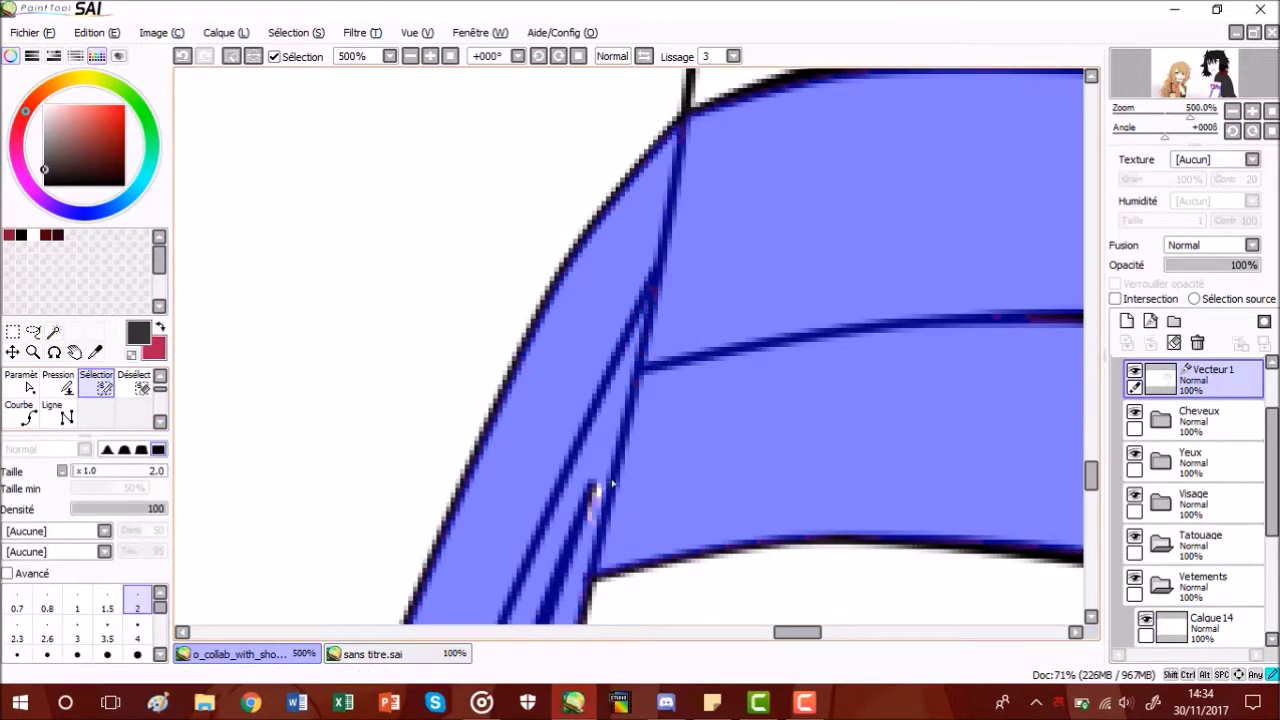
pyautogui.scroll(-5, 630, 470)
pyautogui.scroll(4, 870, 534)
pyautogui.moveTo(1092, 484); pyautogui.dragTo(1093, 563)
pyautogui.scroll(-7, 652, 384)
pyautogui.scroll(4, 610, 240)
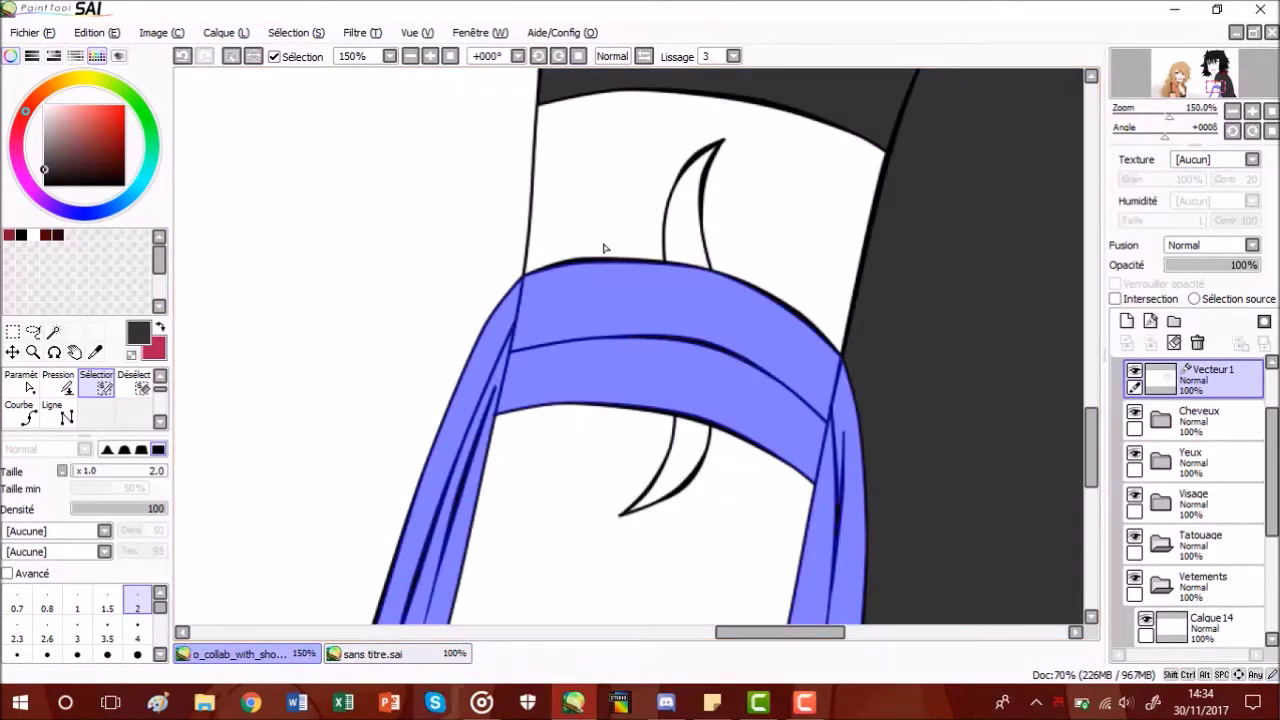
# - Fill the selected armband and ribbons on Calque14 with the palette document's light grey, using a size 350 Crayon
pyautogui.click(419, 656)
pyautogui.click(97, 353)
pyautogui.click(614, 375)
pyautogui.click(281, 656)
pyautogui.scroll(-2, 1226, 556)
pyautogui.click(1228, 558)
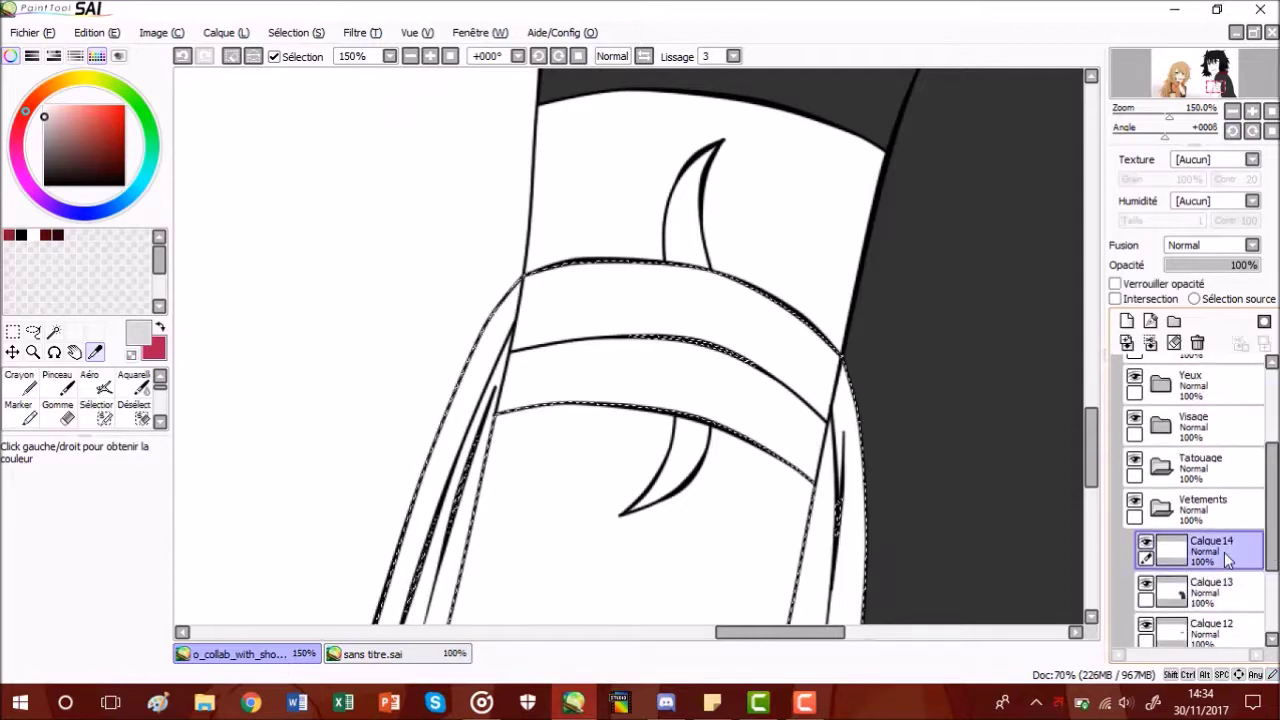
pyautogui.click(20, 384)
pyautogui.moveTo(520, 440); pyautogui.dragTo(786, 506)
pyautogui.scroll(-3, 692, 342)
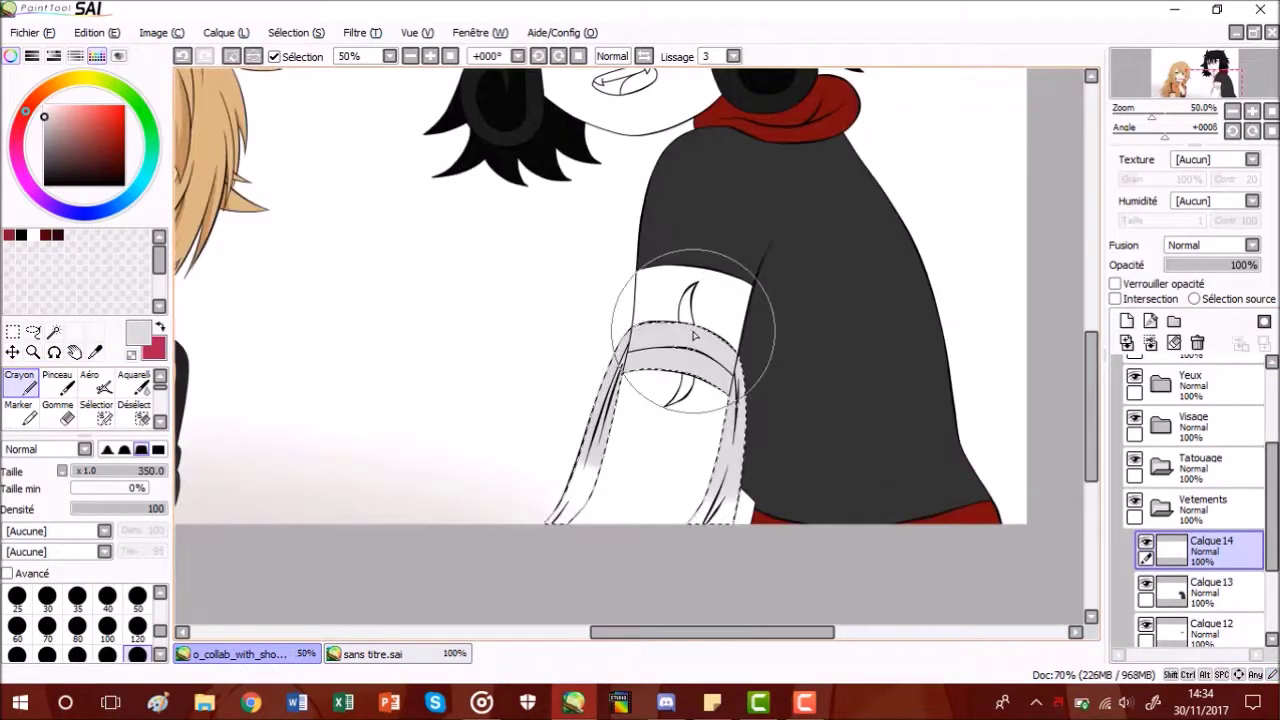
pyautogui.click(360, 656)
pyautogui.click(235, 654)
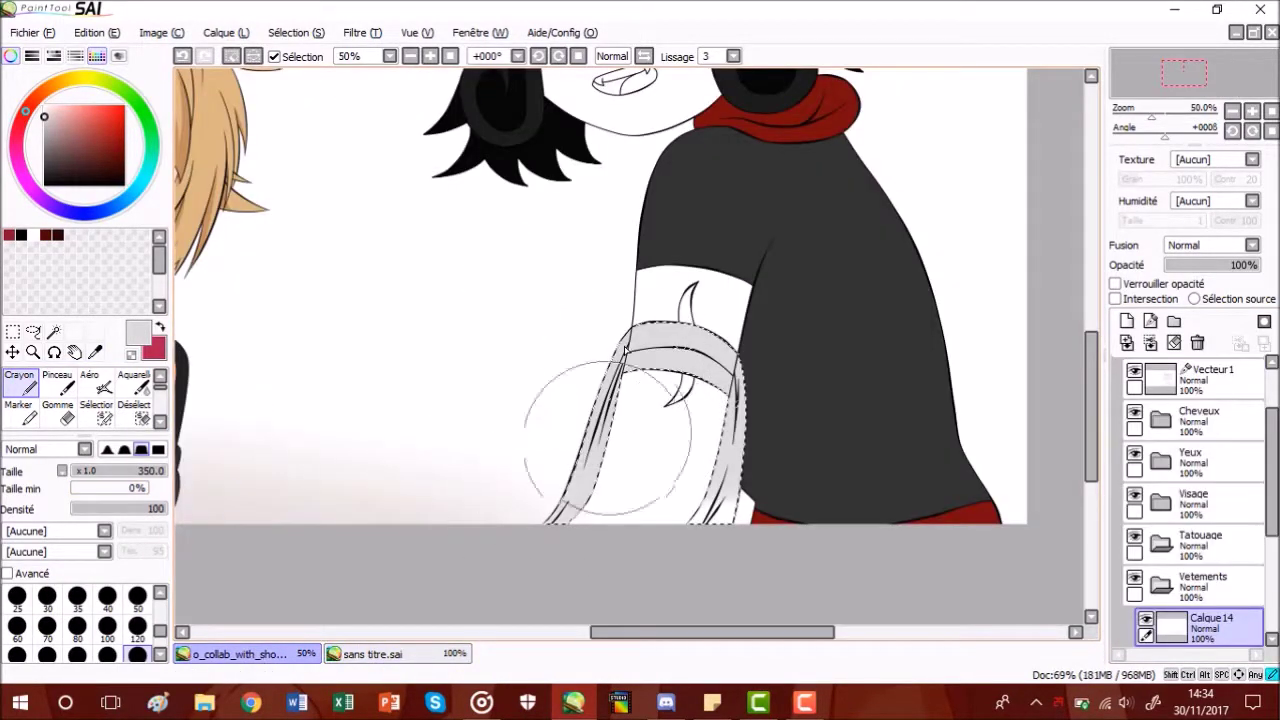
pyautogui.click(362, 32)
pyautogui.click(399, 50)
pyautogui.press('Escape')
# - Raise the brightness of the armband and ribbon fill to +89 with Luminosité/Contraste
pyautogui.click(362, 32)
pyautogui.click(395, 70)
pyautogui.moveTo(756, 272)
pyautogui.mouseDown()
pyautogui.moveTo(814, 272)
pyautogui.moveTo(784, 272)
pyautogui.moveTo(799, 276)
pyautogui.mouseUp()
pyautogui.scroll(2, 780, 478)
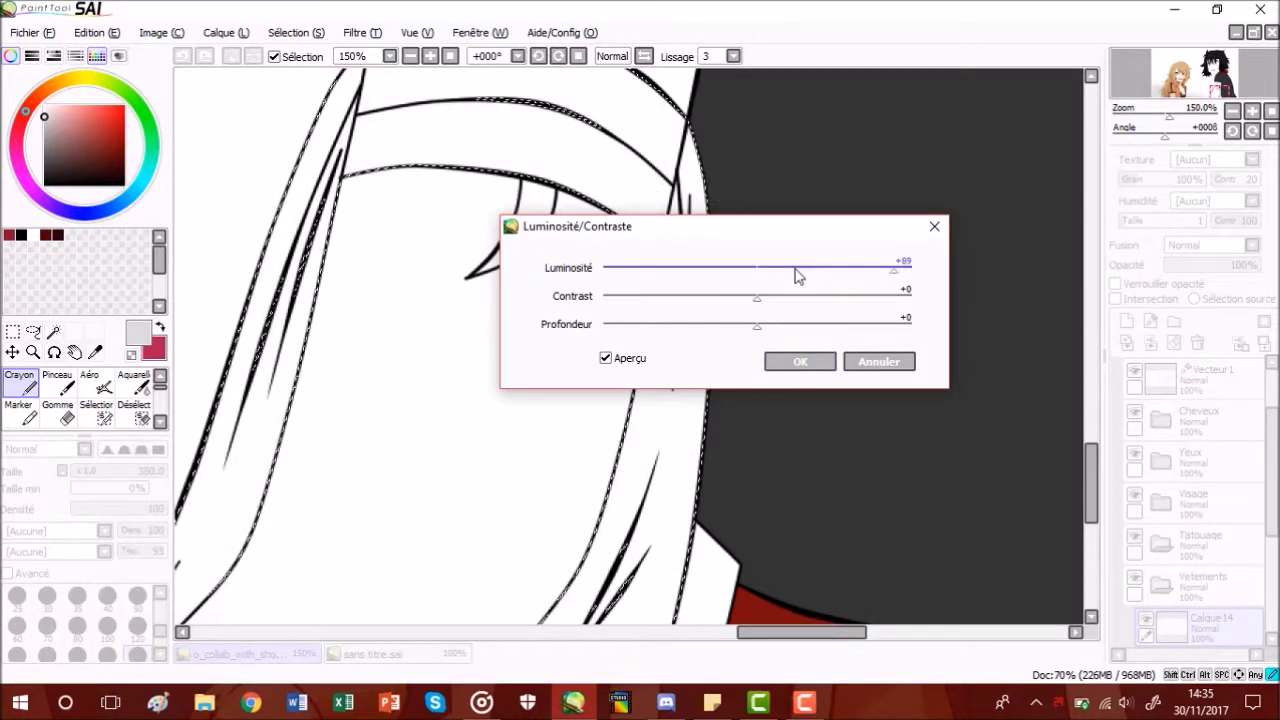
pyautogui.click(798, 364)
# - Add a shading layer above the armband fill and turn on Intersection for it
pyautogui.click(372, 654)
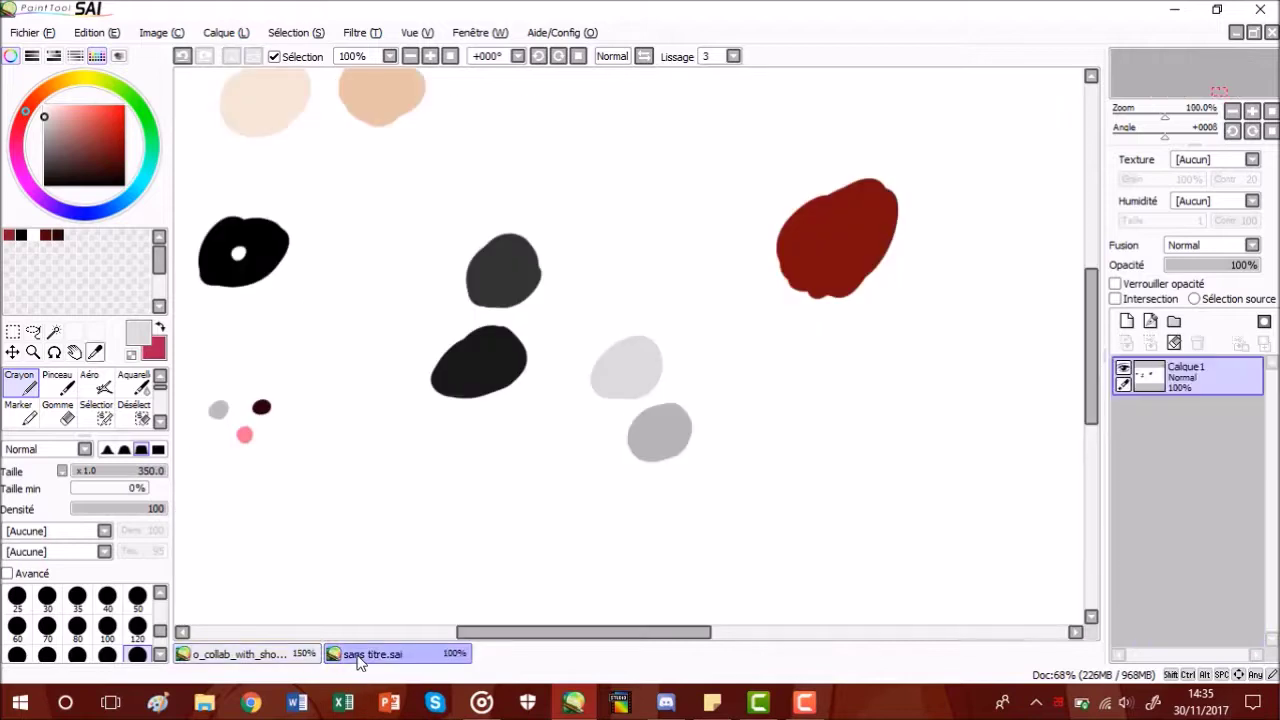
pyautogui.click(235, 655)
pyautogui.click(1127, 321)
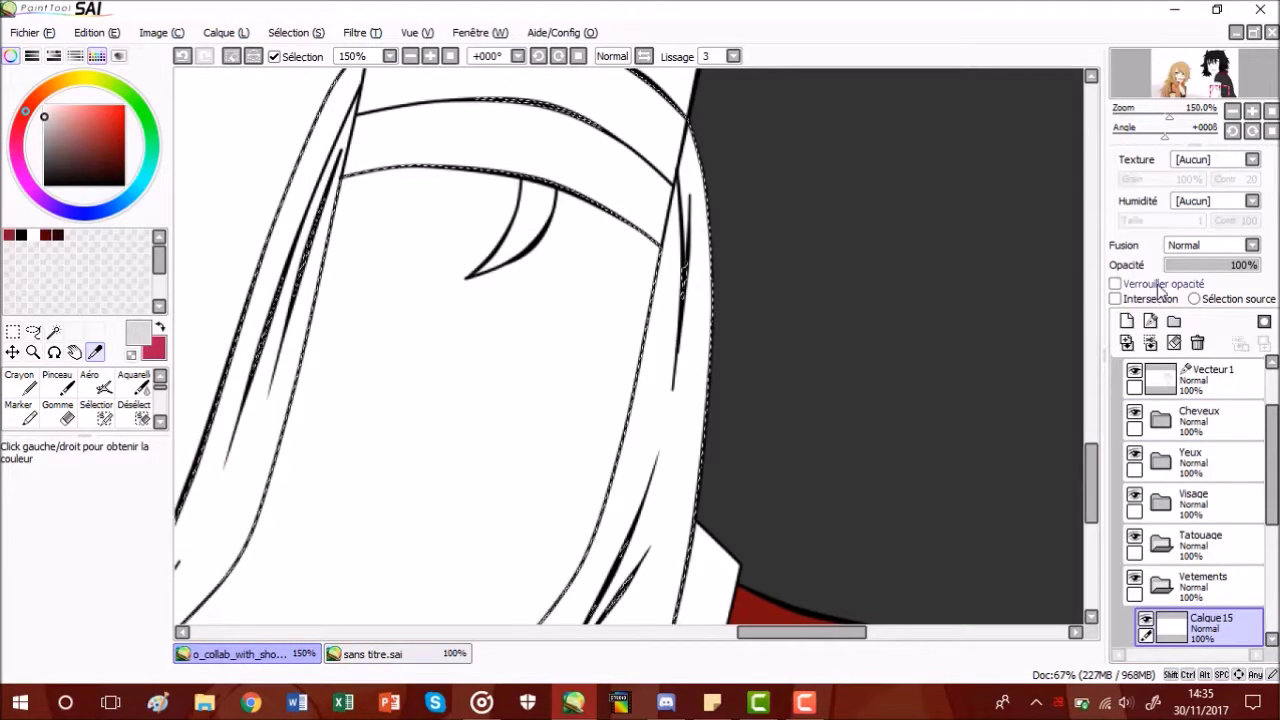
pyautogui.click(1116, 299)
# - Try shading the upper part of the armband in light grey with a size 50 Crayon, and erase that shading
pyautogui.click(22, 384)
pyautogui.click(141, 628)
pyautogui.moveTo(1092, 496); pyautogui.dragTo(1093, 452)
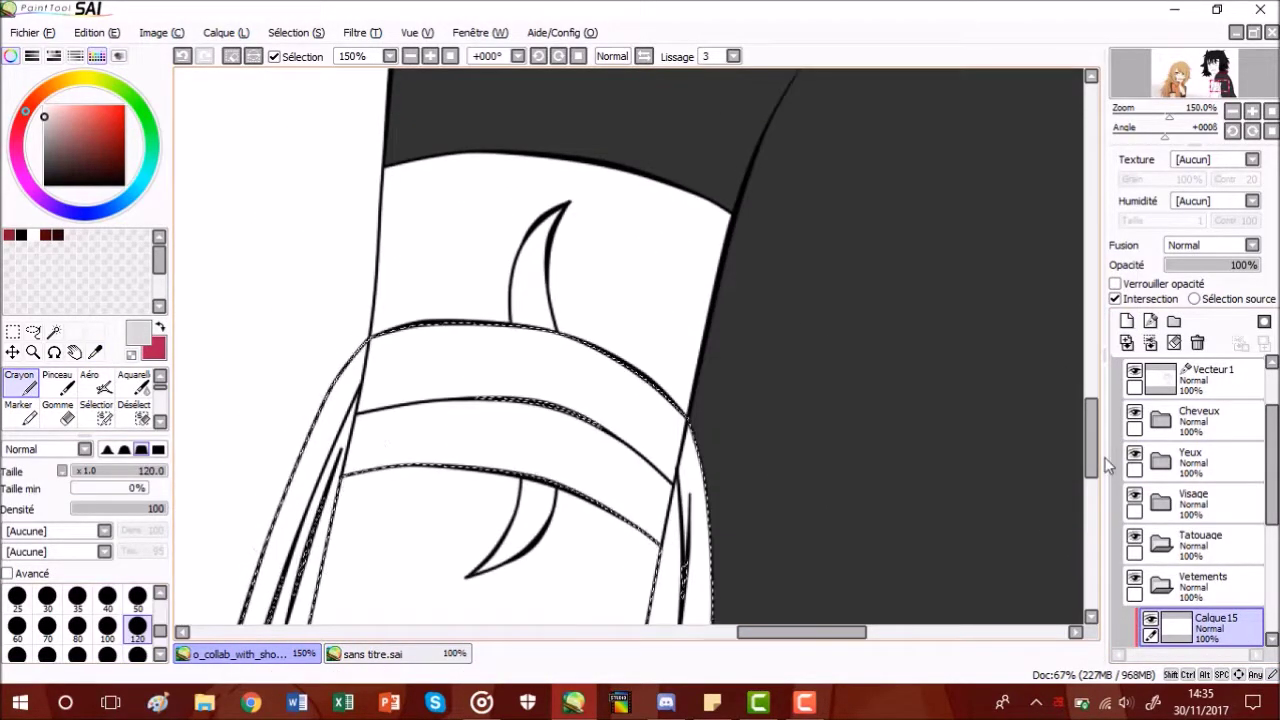
pyautogui.click(138, 599)
pyautogui.moveTo(367, 402)
pyautogui.mouseDown()
pyautogui.moveTo(547, 348)
pyautogui.moveTo(356, 410)
pyautogui.moveTo(564, 368)
pyautogui.moveTo(639, 445)
pyautogui.moveTo(632, 405)
pyautogui.moveTo(696, 500)
pyautogui.mouseUp()
pyautogui.moveTo(398, 375)
pyautogui.mouseDown()
pyautogui.moveTo(502, 324)
pyautogui.moveTo(403, 353)
pyautogui.moveTo(369, 398)
pyautogui.moveTo(603, 392)
pyautogui.moveTo(516, 513)
pyautogui.moveTo(602, 421)
pyautogui.moveTo(640, 480)
pyautogui.mouseUp()
pyautogui.press('e')
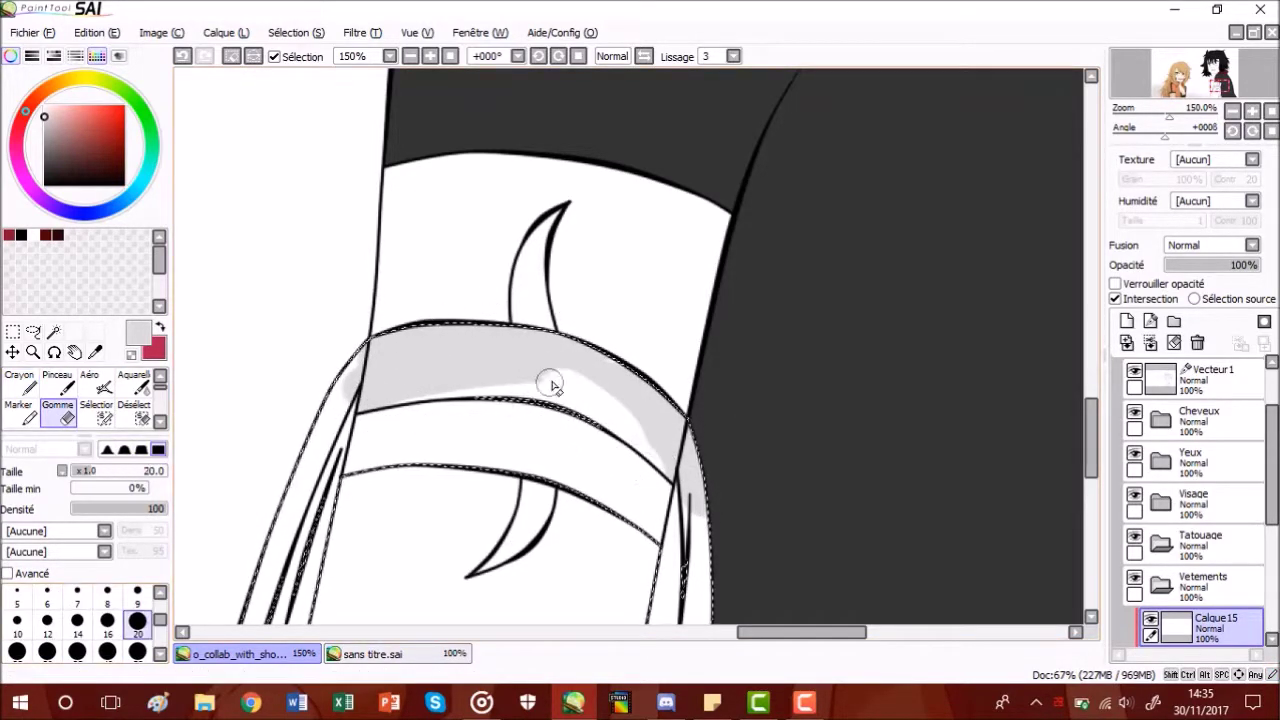
pyautogui.press('n')
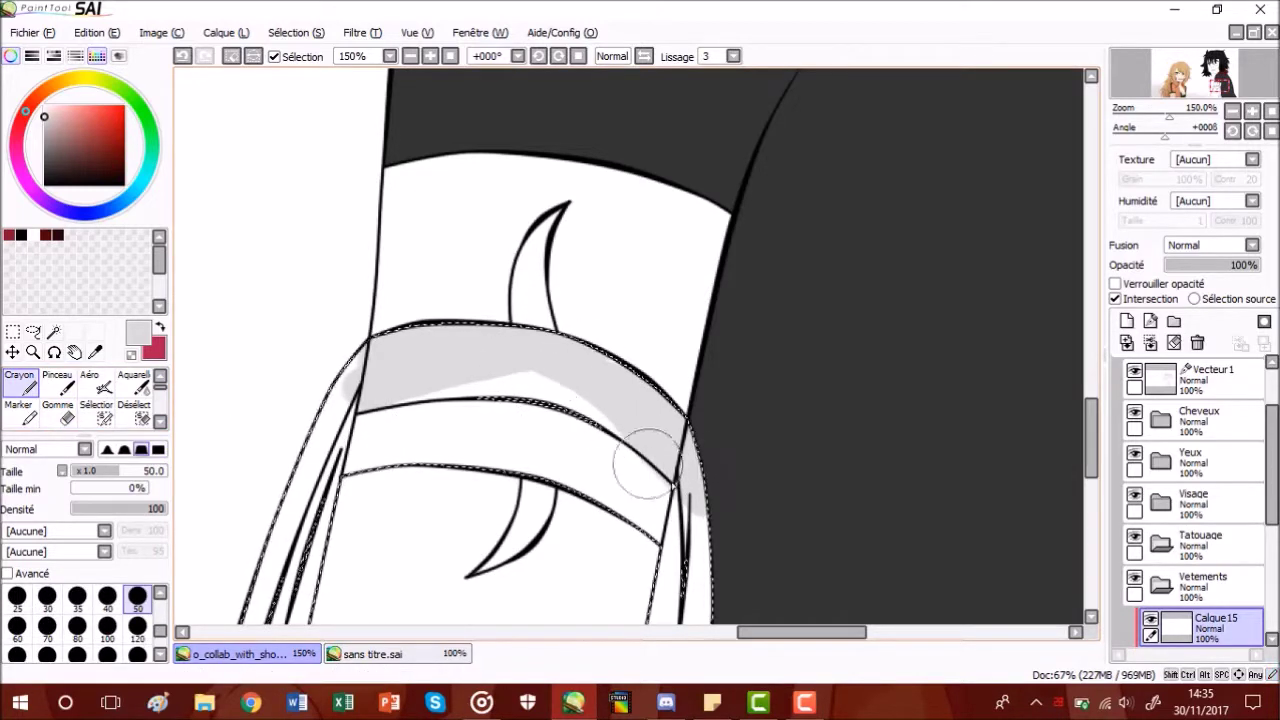
pyautogui.click(60, 418)
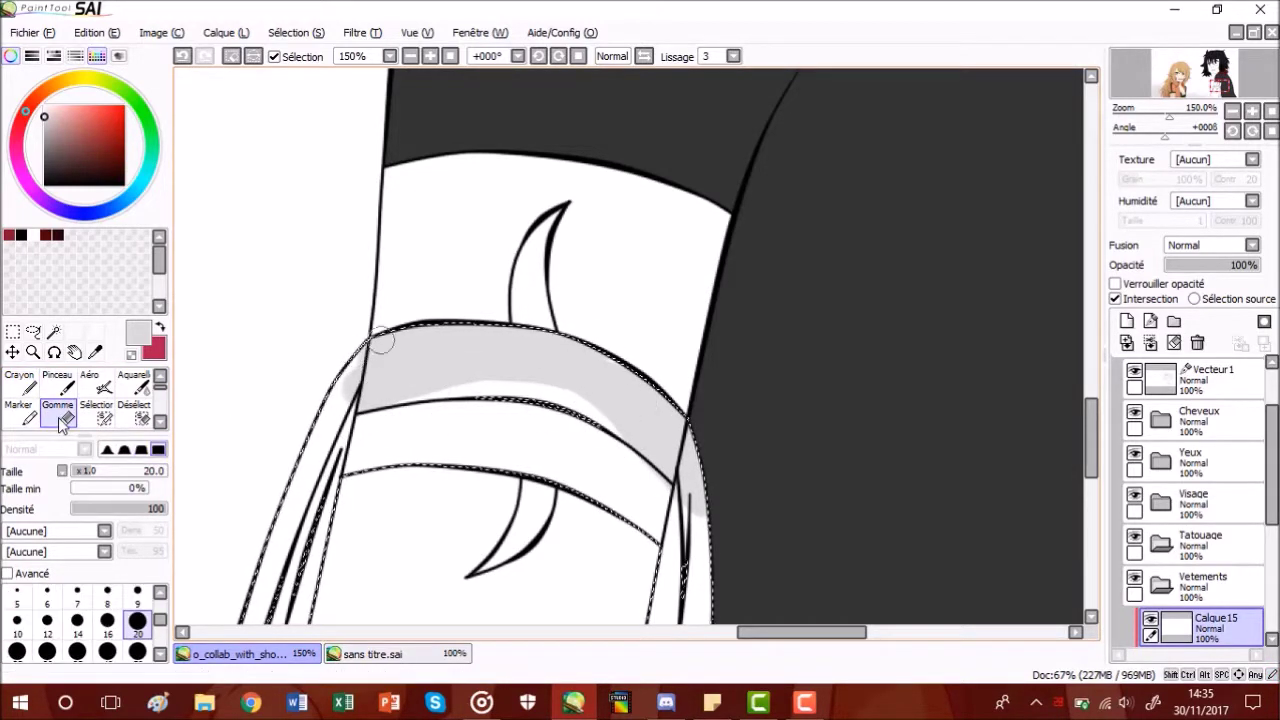
pyautogui.click(137, 651)
pyautogui.moveTo(405, 393); pyautogui.dragTo(509, 329)
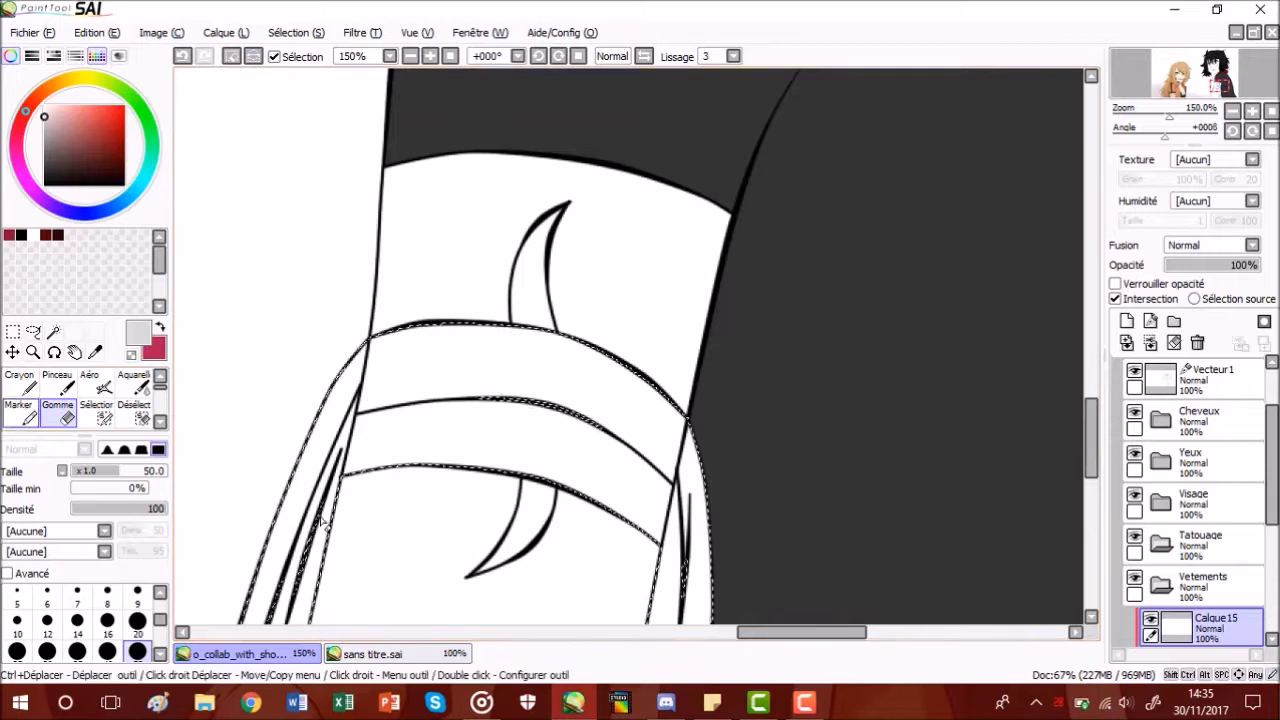
# - Shade the upper end of the left ribbon in light grey and trim the shadow's outer edge with the eraser
pyautogui.click(19, 383)
pyautogui.moveTo(343, 371)
pyautogui.mouseDown()
pyautogui.moveTo(317, 462)
pyautogui.moveTo(355, 405)
pyautogui.mouseUp()
pyautogui.scroll(1, 245, 458)
pyautogui.scroll(1, 355, 405)
pyautogui.moveTo(600, 223)
pyautogui.mouseDown()
pyautogui.moveTo(567, 270)
pyautogui.moveTo(524, 493)
pyautogui.mouseUp()
pyautogui.click(63, 415)
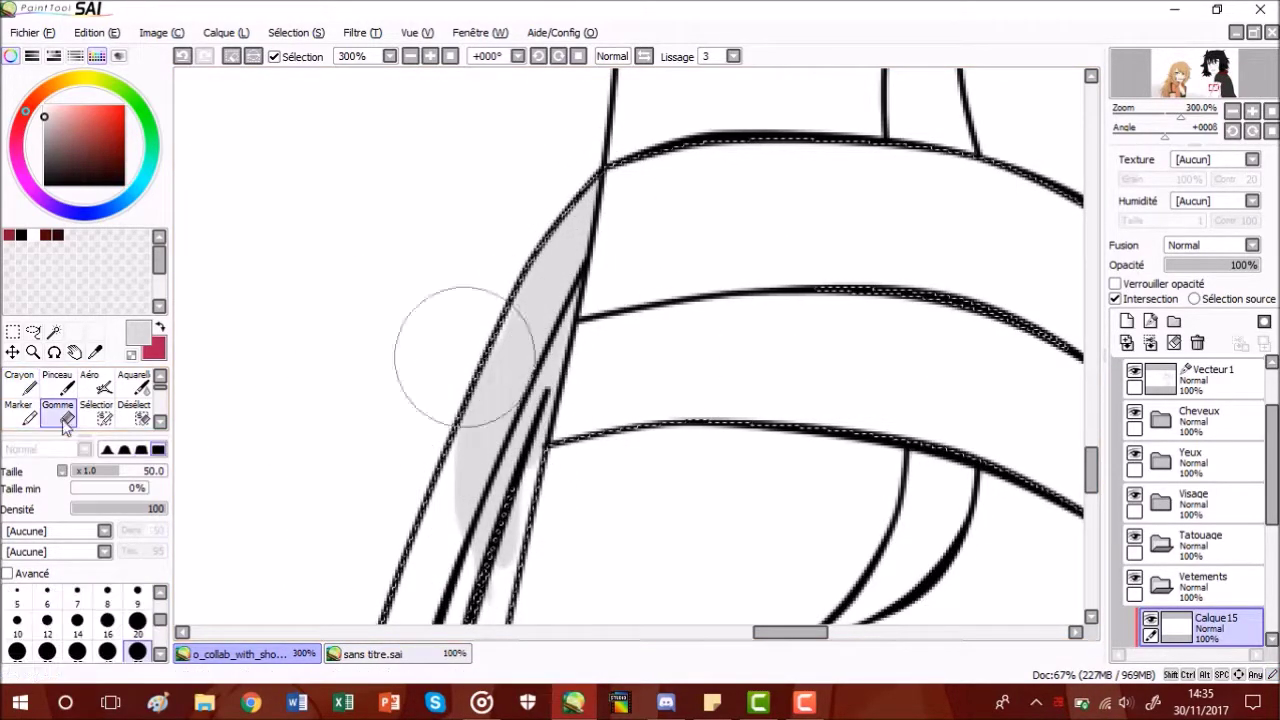
pyautogui.moveTo(432, 368); pyautogui.dragTo(445, 590)
pyautogui.click(30, 385)
pyautogui.click(161, 596)
pyautogui.click(137, 595)
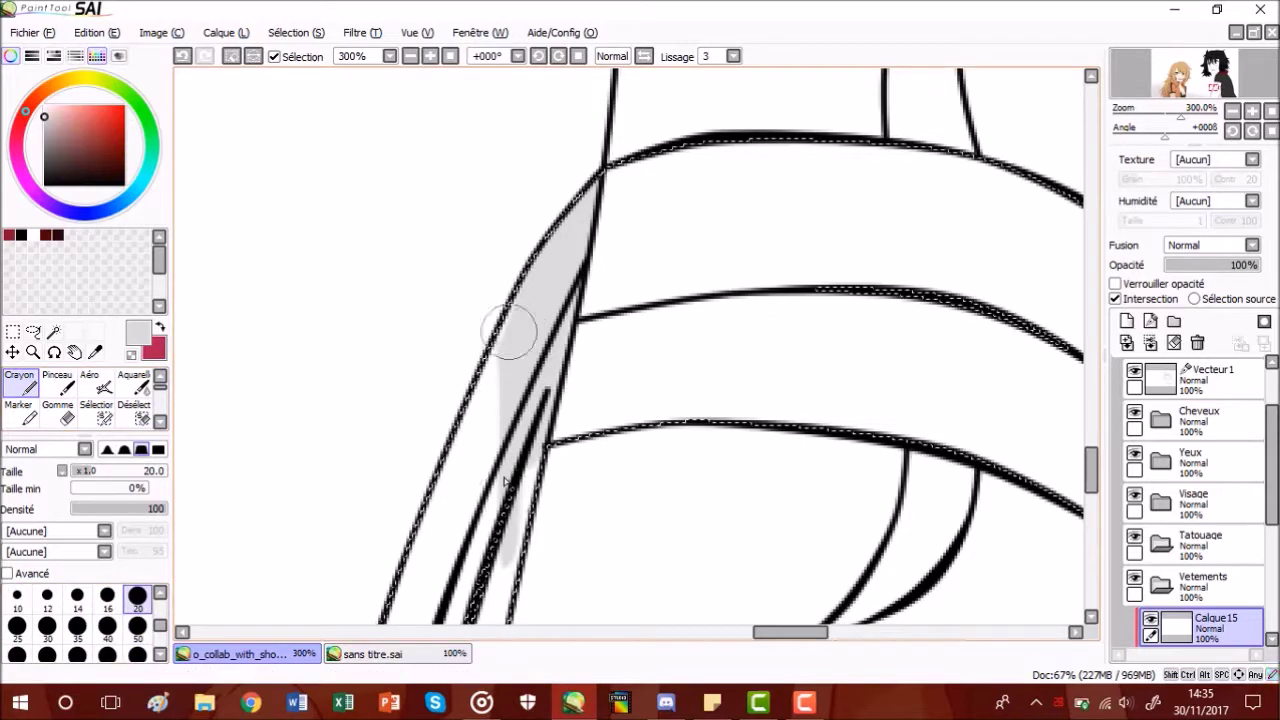
# - Shade the upper end of the right ribbon with a size 20 Crayon and trim the shadow with the eraser
pyautogui.scroll(-4, 549, 480)
pyautogui.scroll(4, 722, 450)
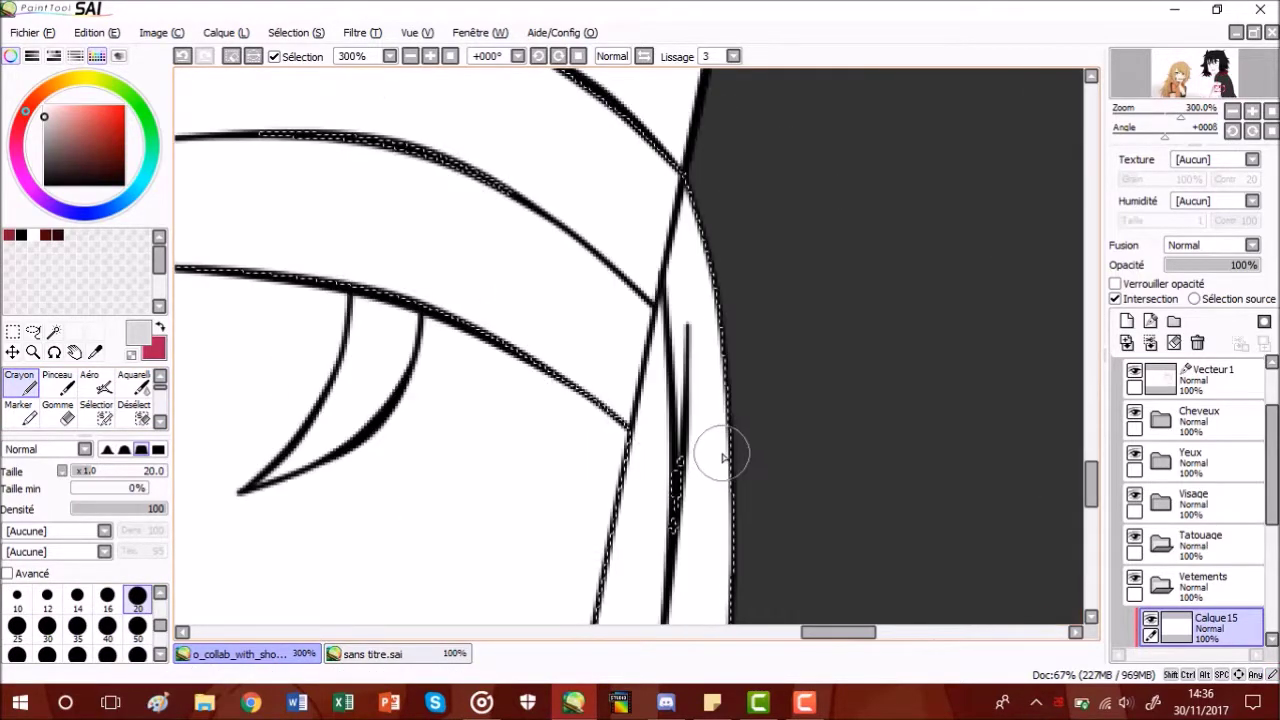
pyautogui.moveTo(698, 210); pyautogui.dragTo(680, 457)
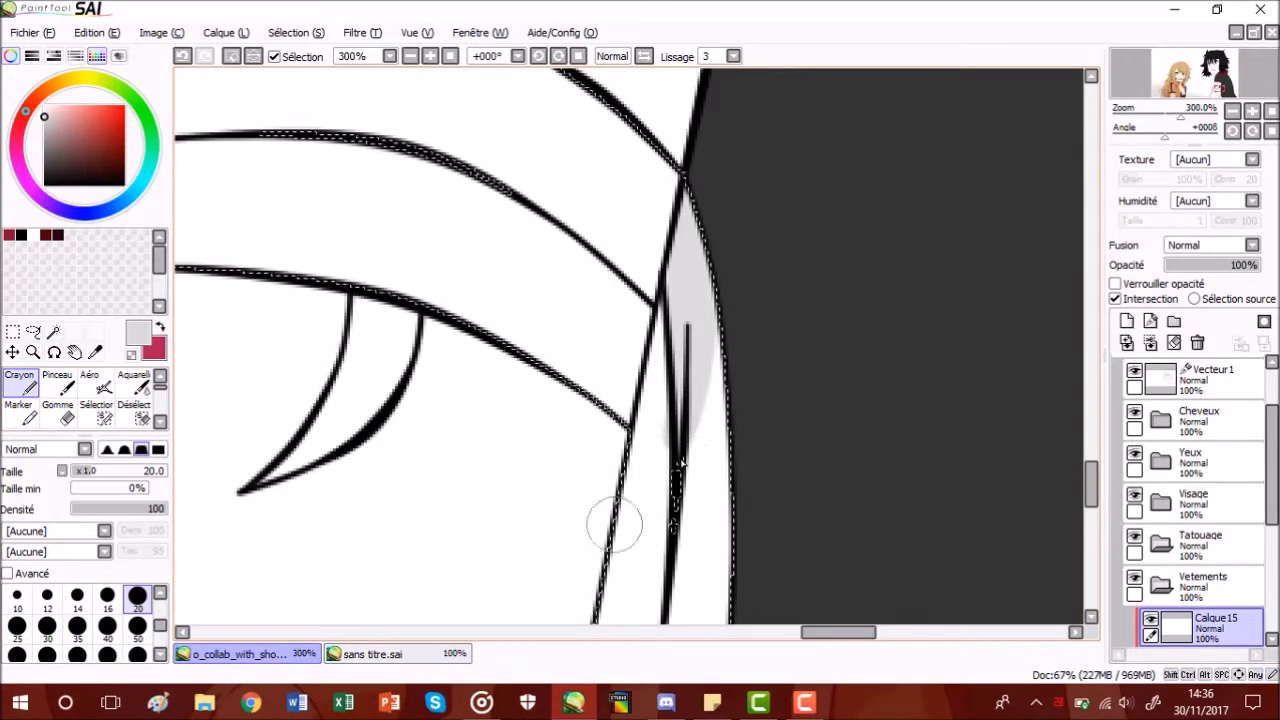
pyautogui.click(64, 414)
pyautogui.moveTo(715, 300); pyautogui.dragTo(654, 520)
pyautogui.click(184, 58)
pyautogui.moveTo(733, 310); pyautogui.dragTo(703, 489)
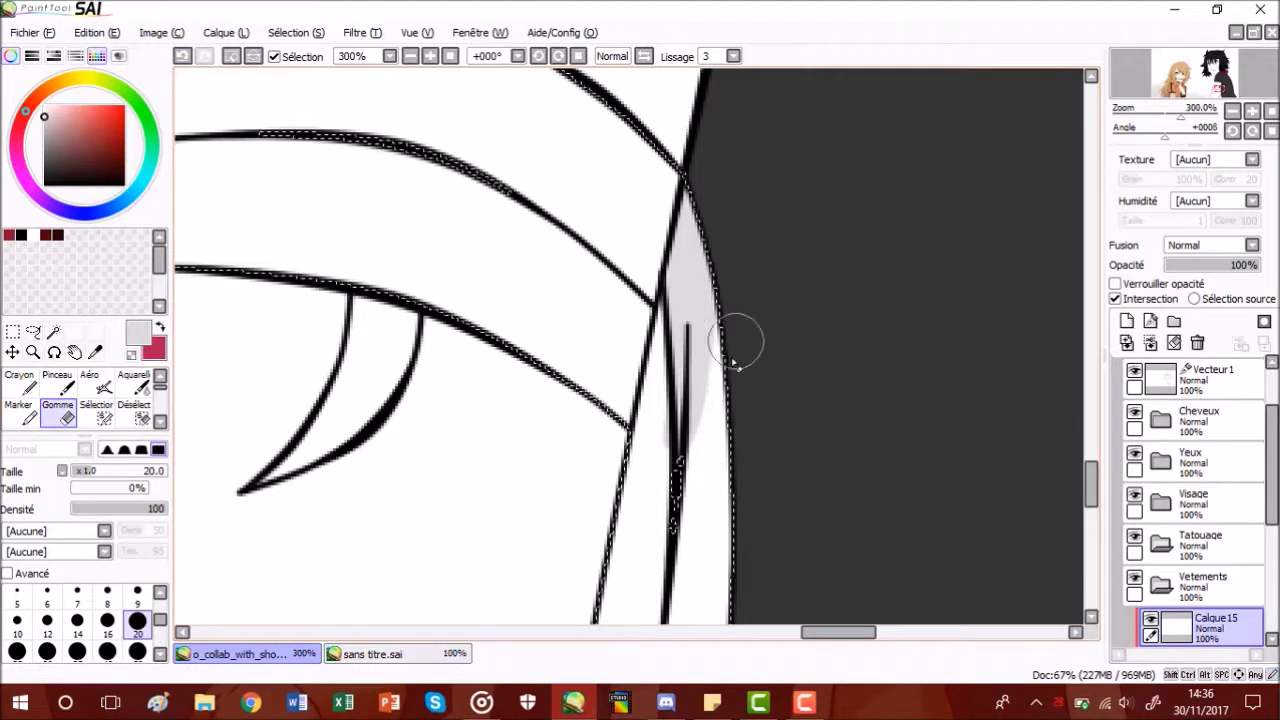
# - Paint a light grey shadow along the fold lines at the lower end of the right ribbon
pyautogui.scroll(2, 646, 346)
pyautogui.scroll(-6, 660, 400)
pyautogui.scroll(4, 655, 498)
pyautogui.click(28, 390)
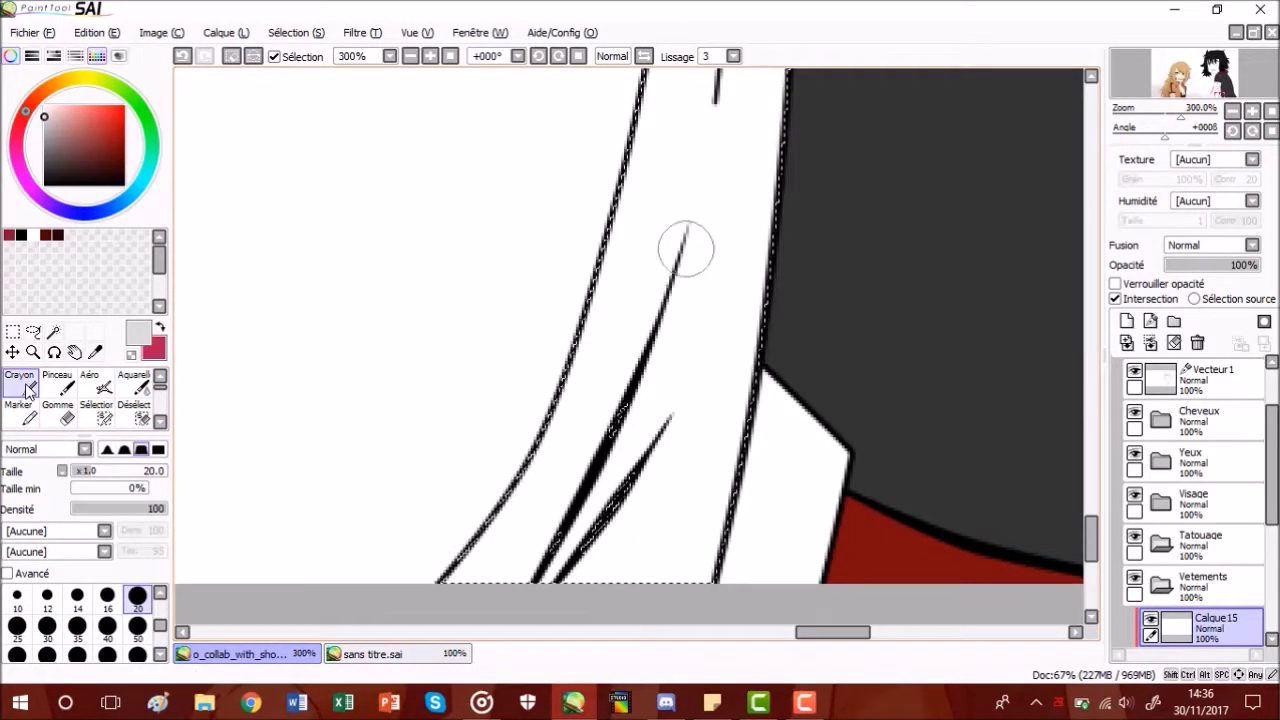
pyautogui.moveTo(686, 256); pyautogui.dragTo(573, 546)
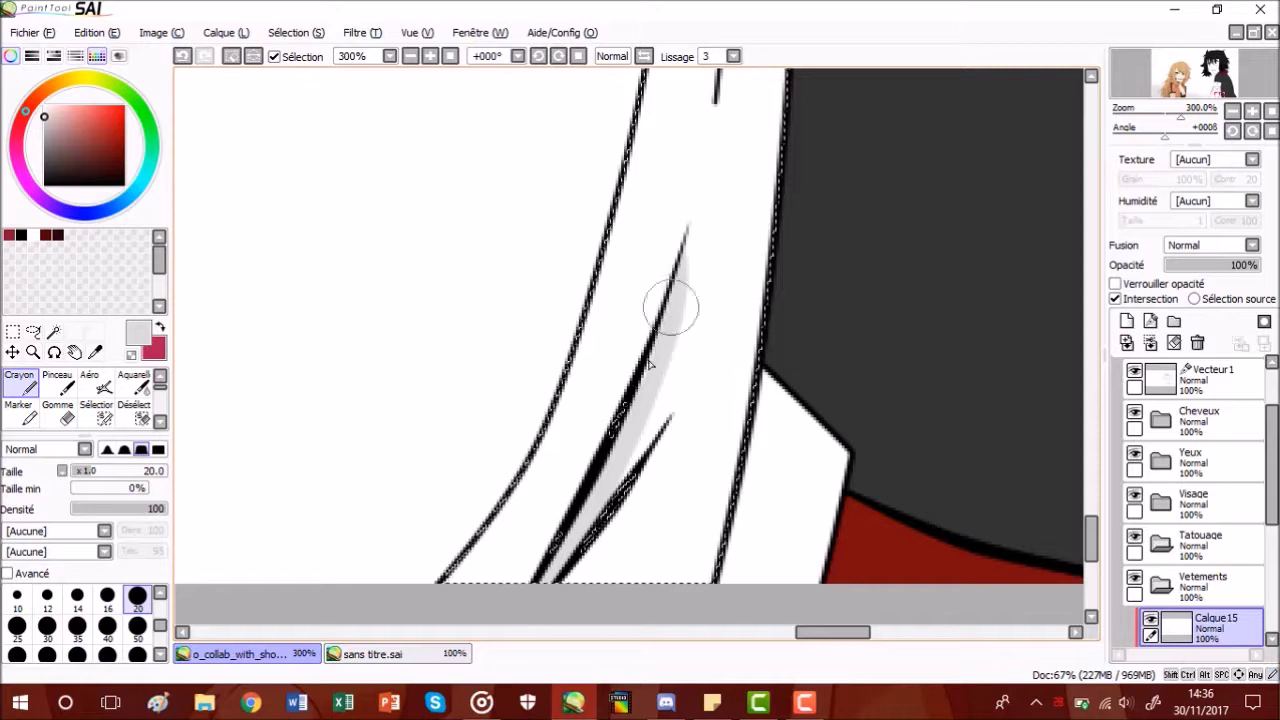
pyautogui.press('e')
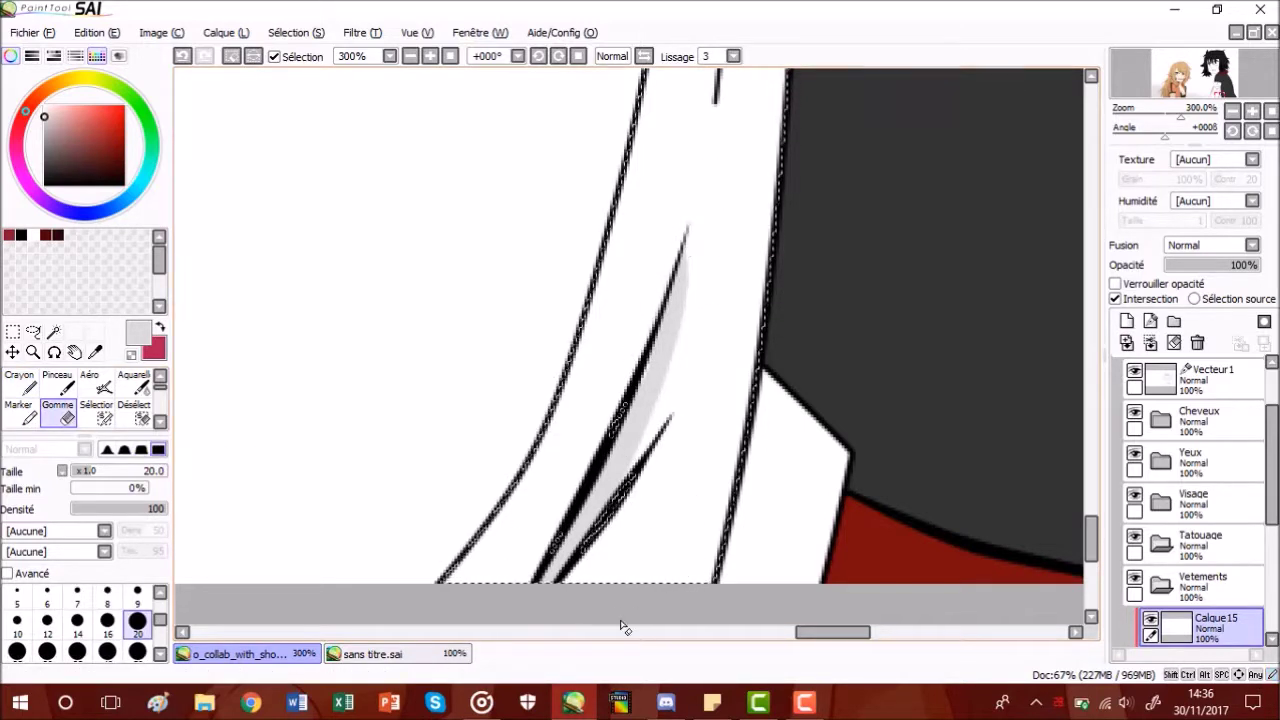
pyautogui.click(27, 390)
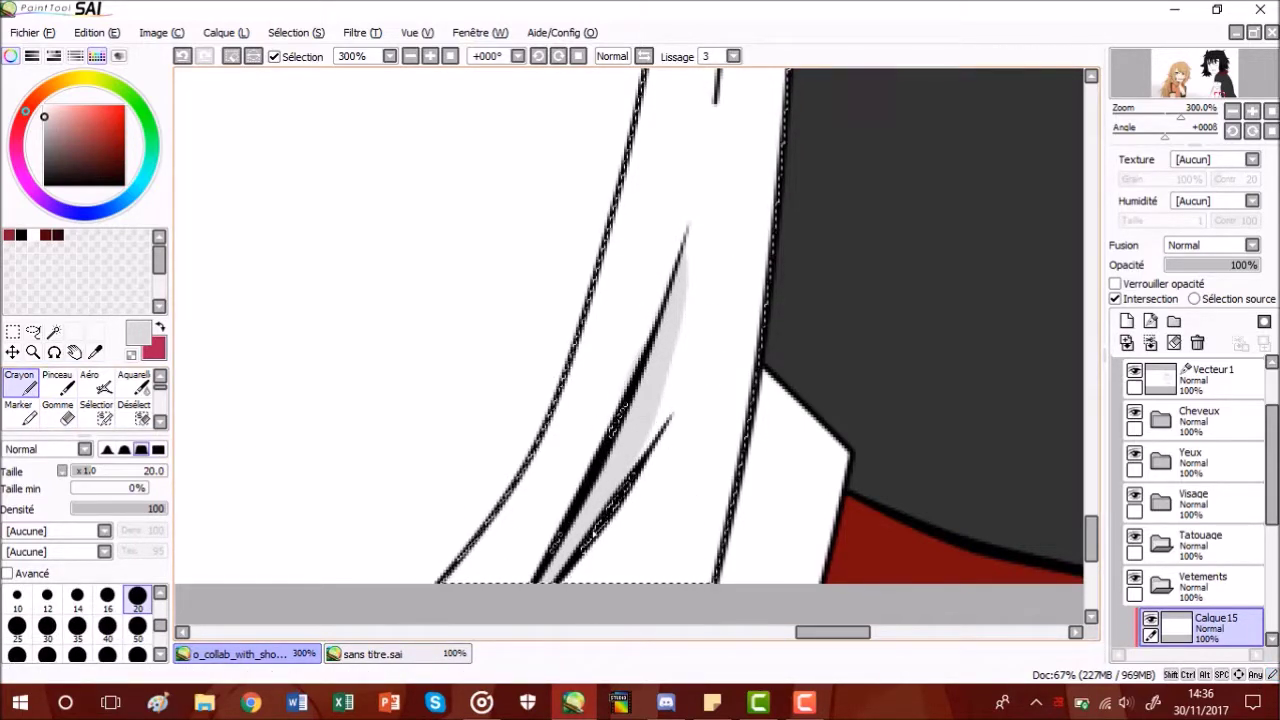
# - Shade the small fold at the lower end of the left ribbon in light grey and trim its edge with the eraser
pyautogui.scroll(-6, 604, 506)
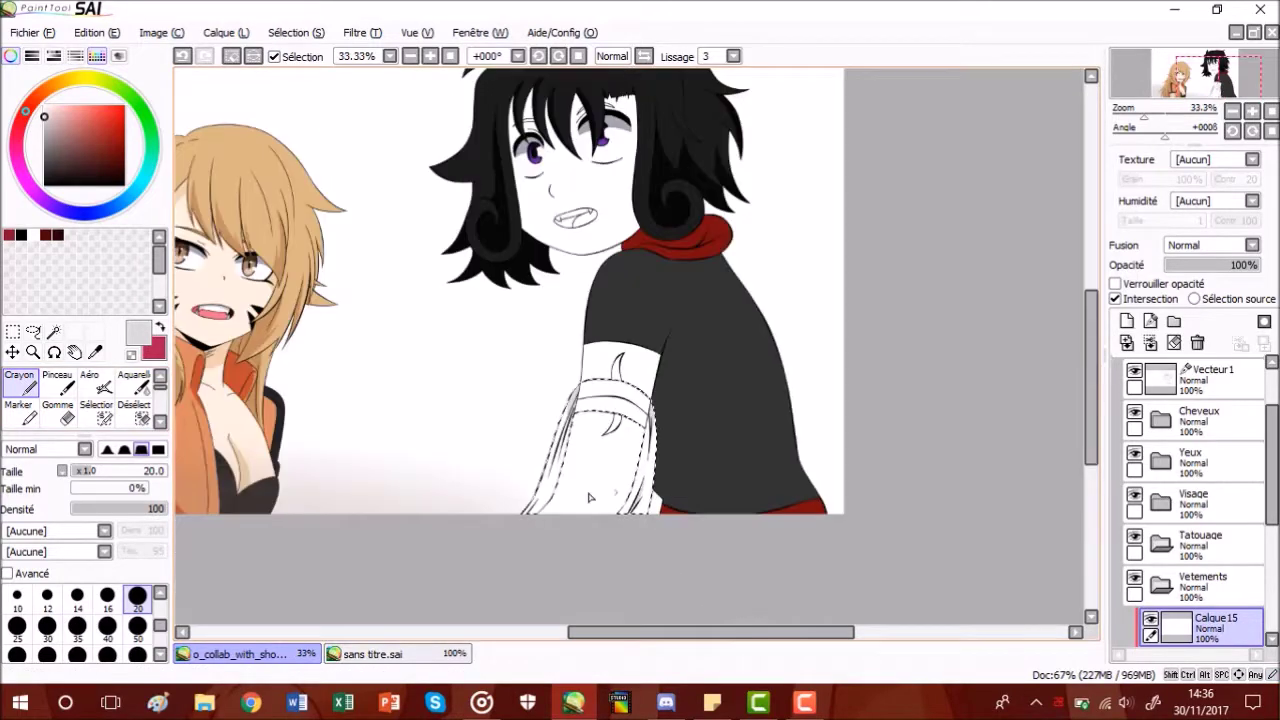
pyautogui.scroll(7, 578, 514)
pyautogui.moveTo(538, 516)
pyautogui.mouseDown()
pyautogui.moveTo(612, 342)
pyautogui.moveTo(577, 505)
pyautogui.mouseUp()
pyautogui.press('e')
pyautogui.click(20, 384)
pyautogui.moveTo(604, 354); pyautogui.dragTo(536, 500)
pyautogui.click(58, 411)
pyautogui.moveTo(628, 390); pyautogui.dragTo(593, 490)
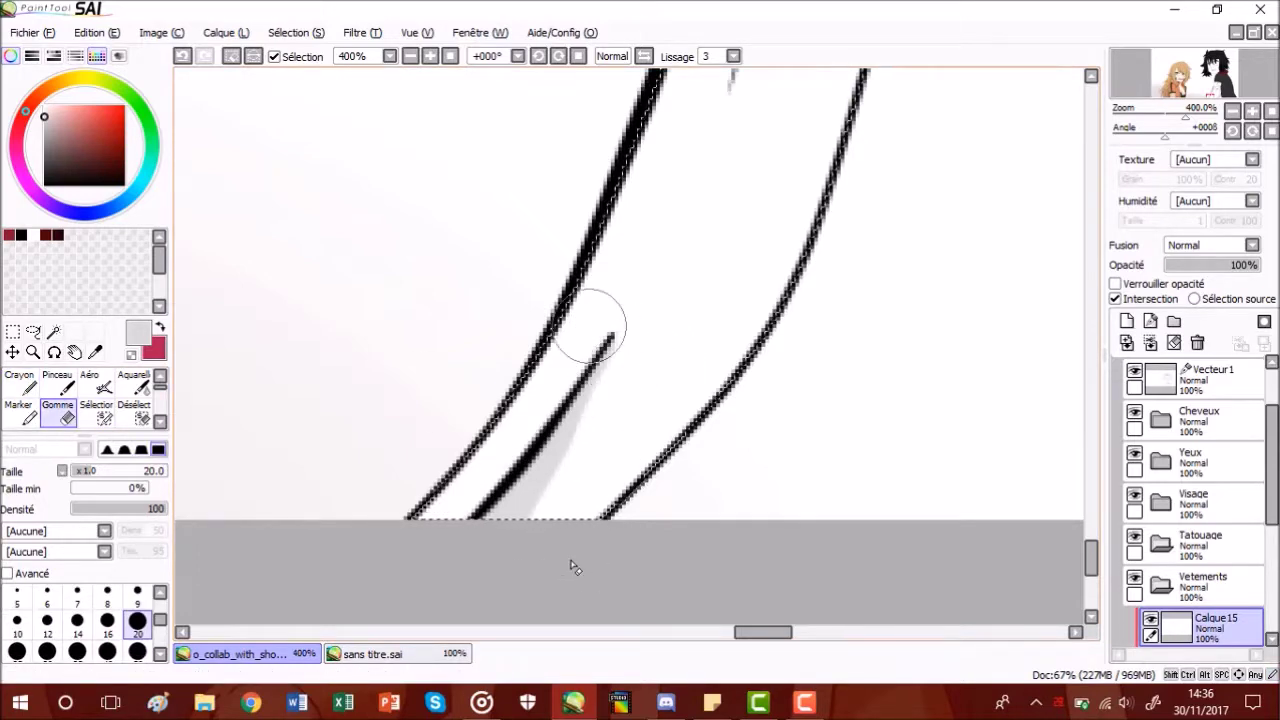
# - Extend the light grey shading between the left ribbon's upper fold lines and erase the excess outside them
pyautogui.scroll(-4, 602, 330)
pyautogui.moveTo(597, 377); pyautogui.dragTo(583, 491)
pyautogui.scroll(3, 583, 491)
pyautogui.click(20, 384)
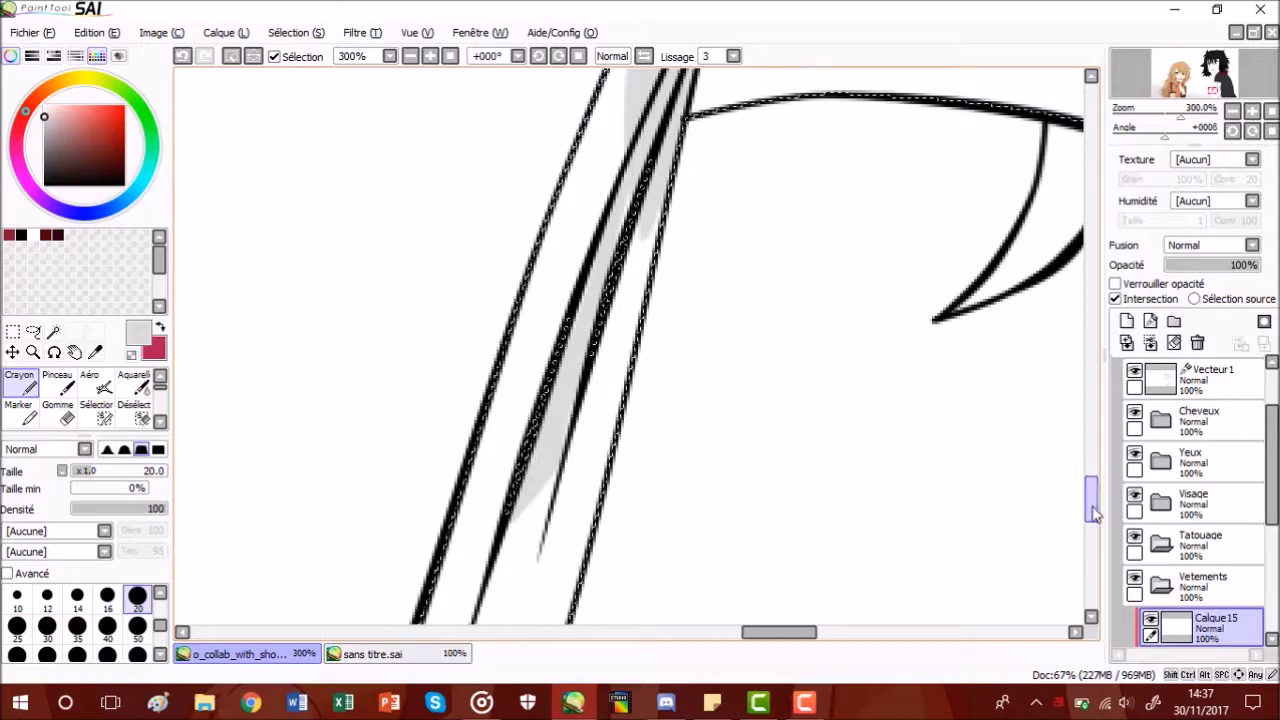
pyautogui.scroll(3, 1095, 513)
pyautogui.press('e')
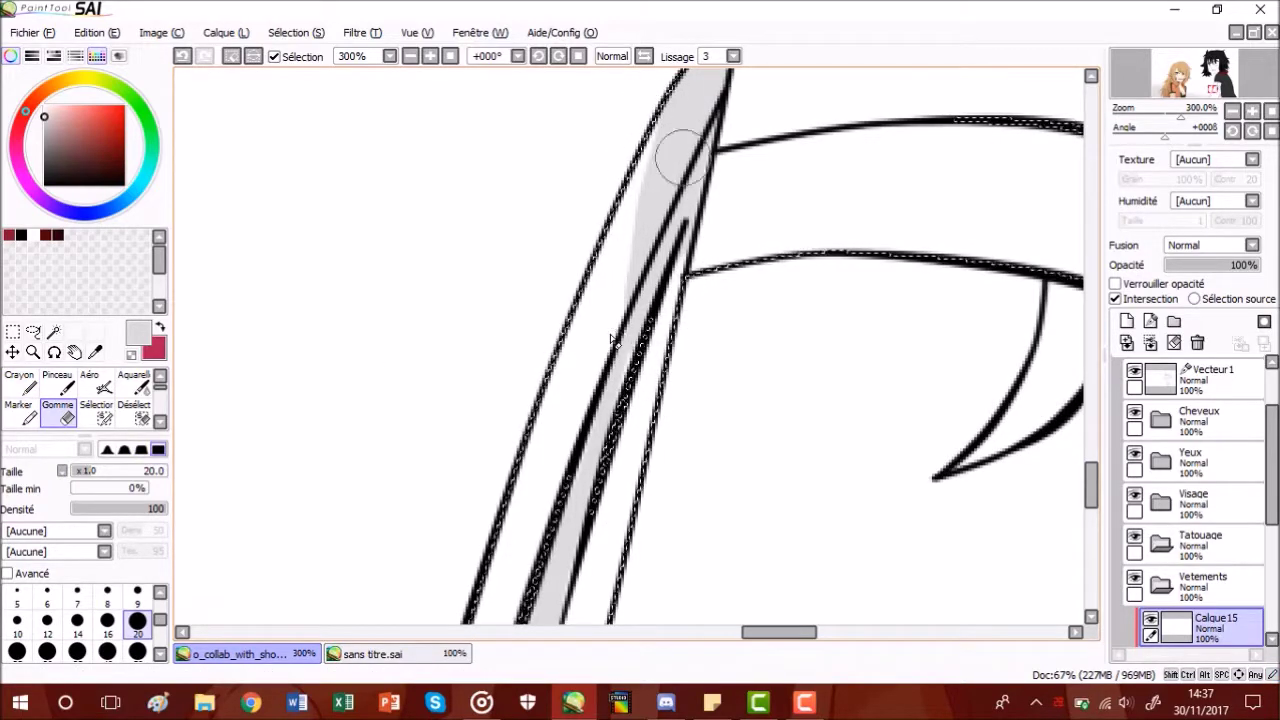
pyautogui.scroll(-5, 700, 215)
pyautogui.scroll(5, 709, 213)
pyautogui.moveTo(615, 120); pyautogui.dragTo(635, 180)
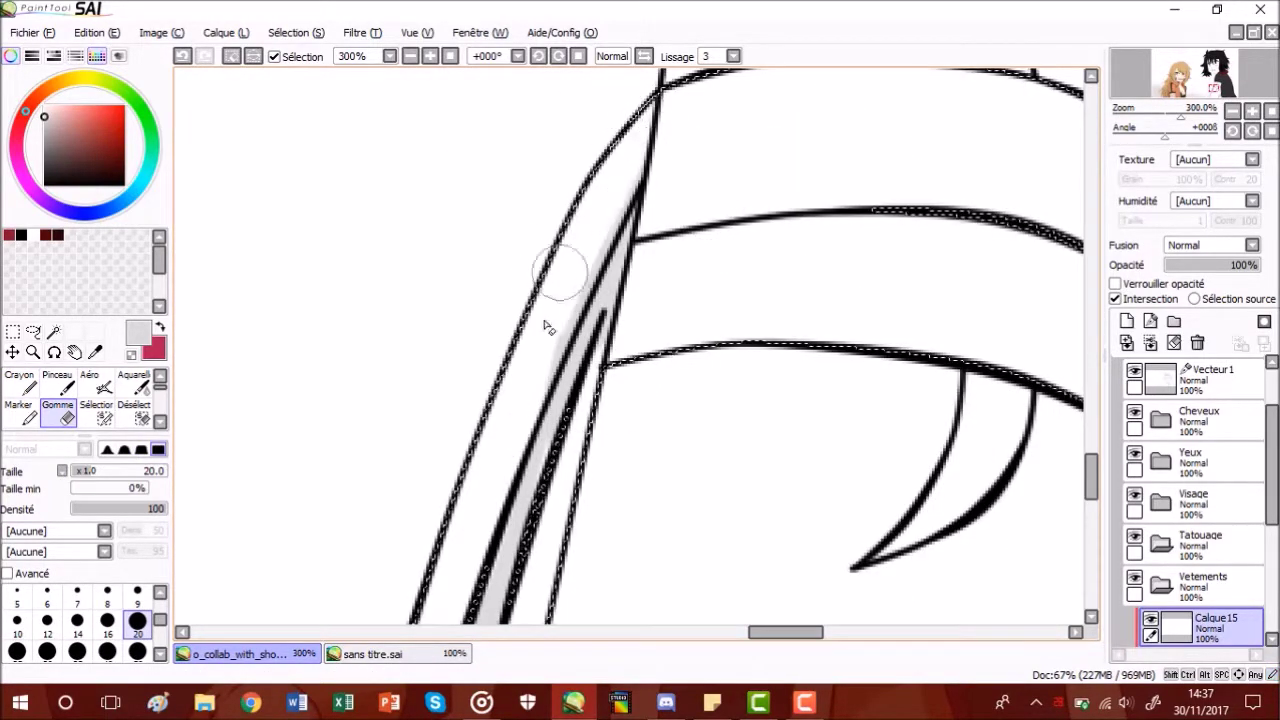
# - Shade the upper tip of the left ribbon in light grey and trim the shadow's outer edge with the eraser
pyautogui.scroll(-4, 555, 343)
pyautogui.scroll(5, 580, 255)
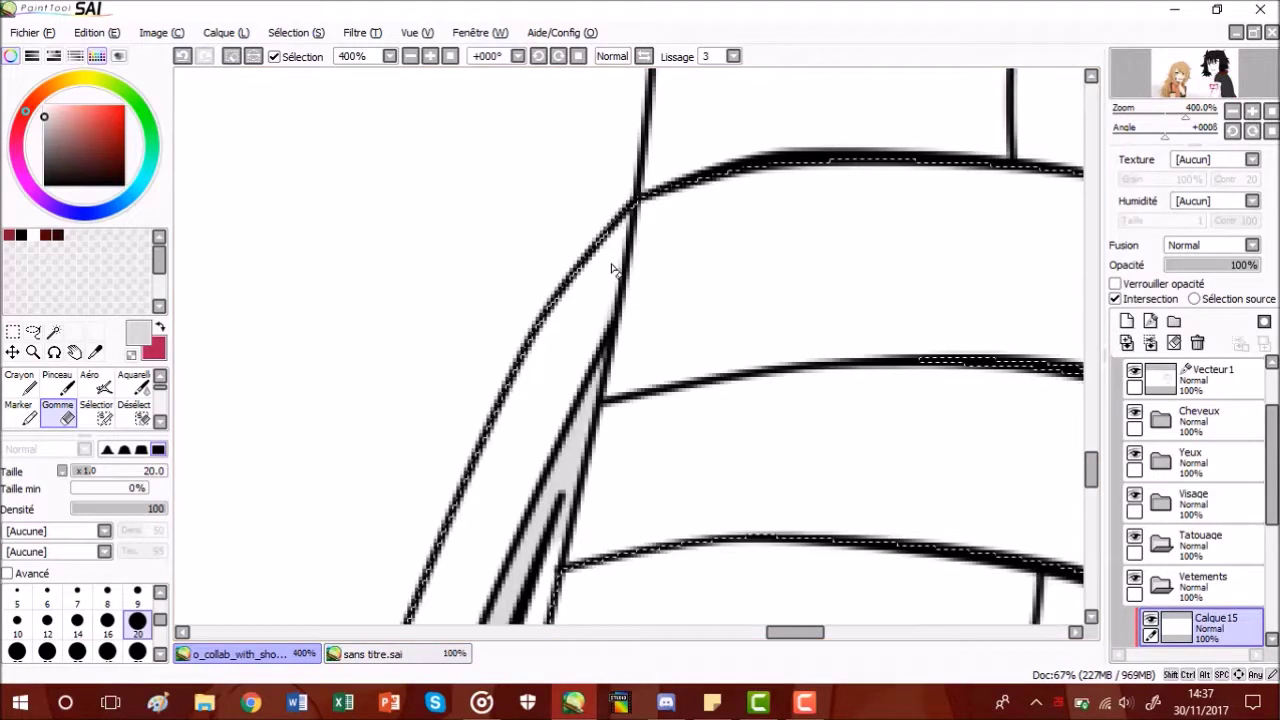
pyautogui.press('n')
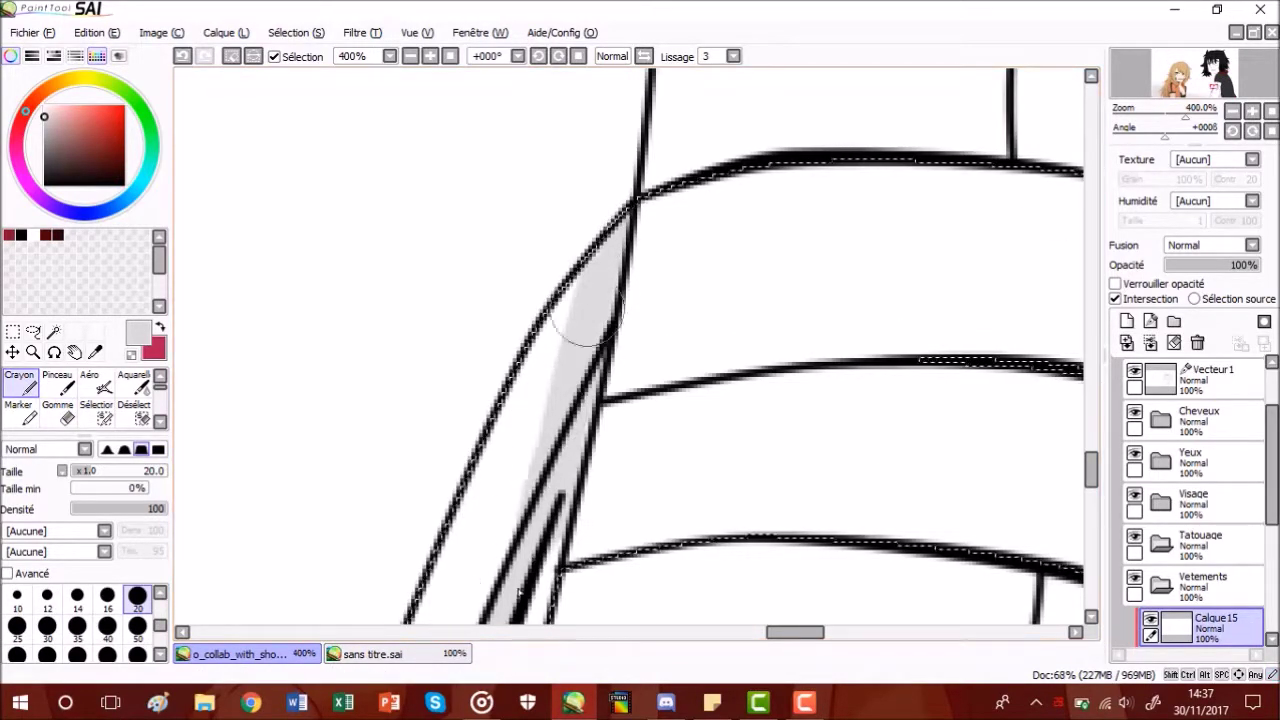
pyautogui.scroll(-8, 560, 500)
pyautogui.scroll(1, 656, 381)
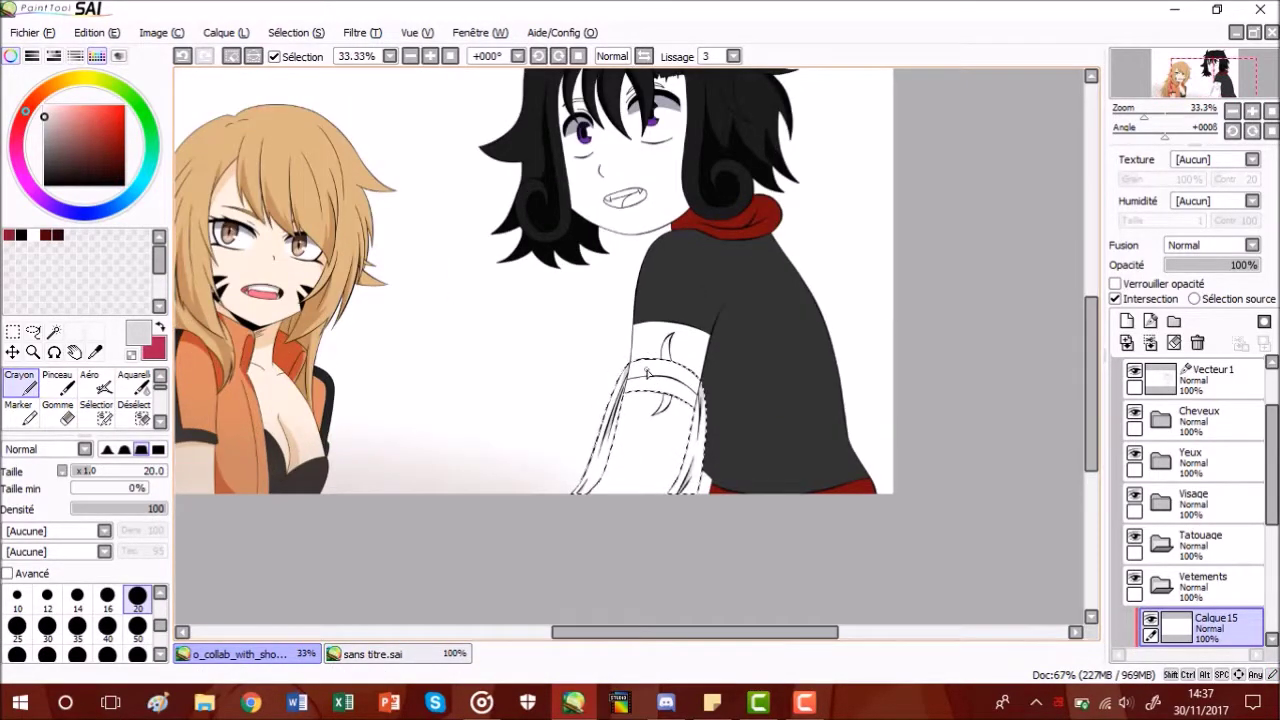
pyautogui.scroll(6, 648, 371)
pyautogui.press('e')
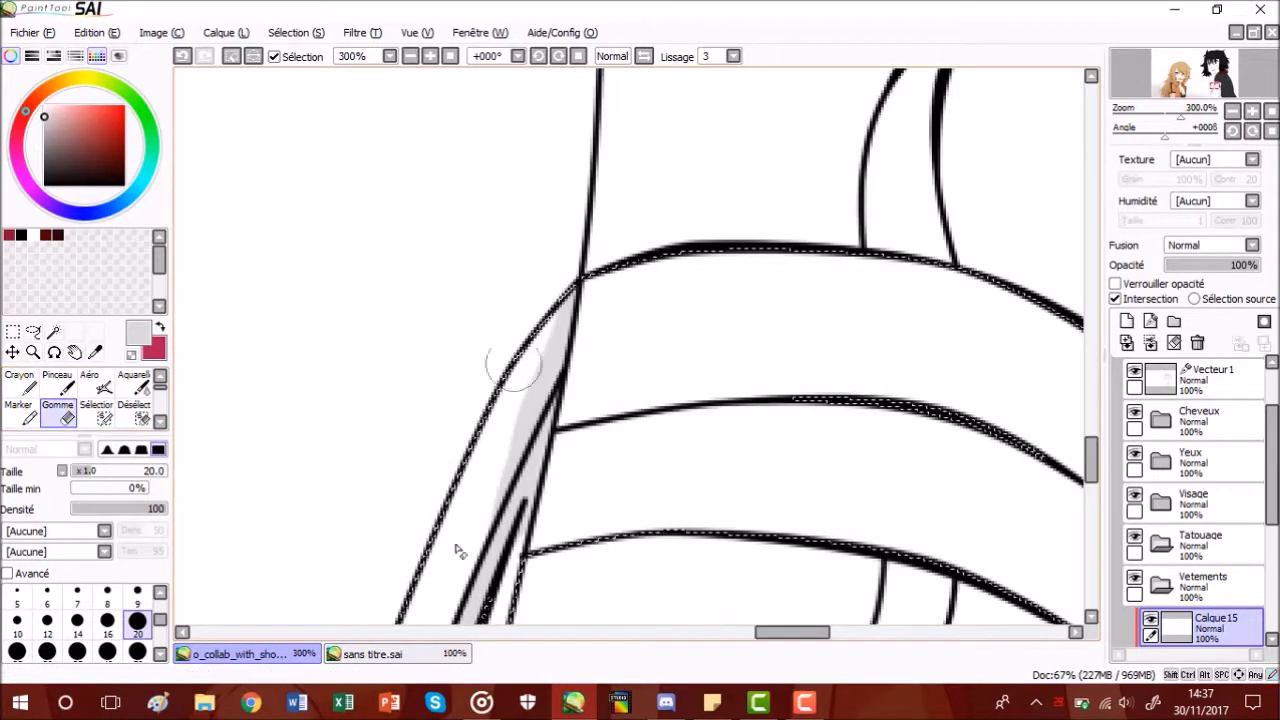
pyautogui.scroll(-7, 471, 528)
pyautogui.scroll(4, 557, 477)
pyautogui.scroll(-2, 566, 313)
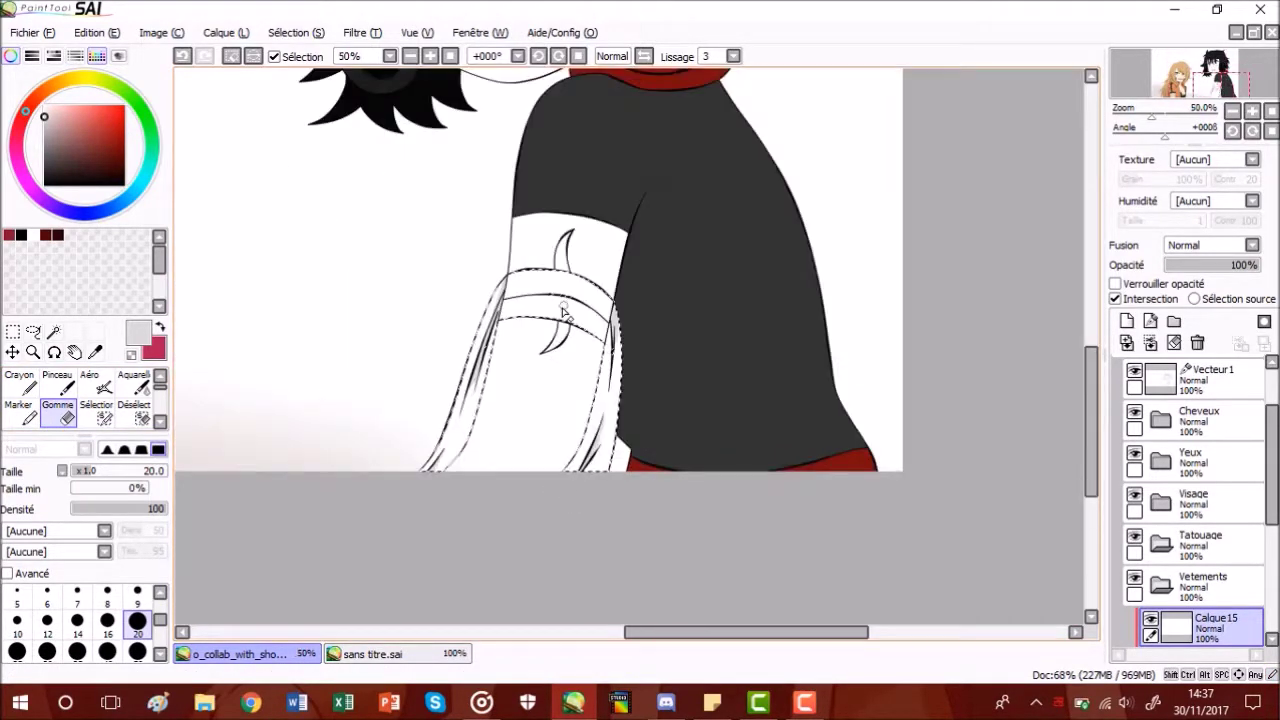
# - Clear the ribbon selection and select both horn-shaped arm tattoos from the Vecteur 1 line layer, refining their tips with the Selection pen
pyautogui.scroll(1, 570, 305)
pyautogui.click(13, 331)
pyautogui.click(522, 485)
pyautogui.scroll(-4, 522, 485)
pyautogui.scroll(3, 522, 485)
pyautogui.click(1256, 388)
pyautogui.click(54, 331)
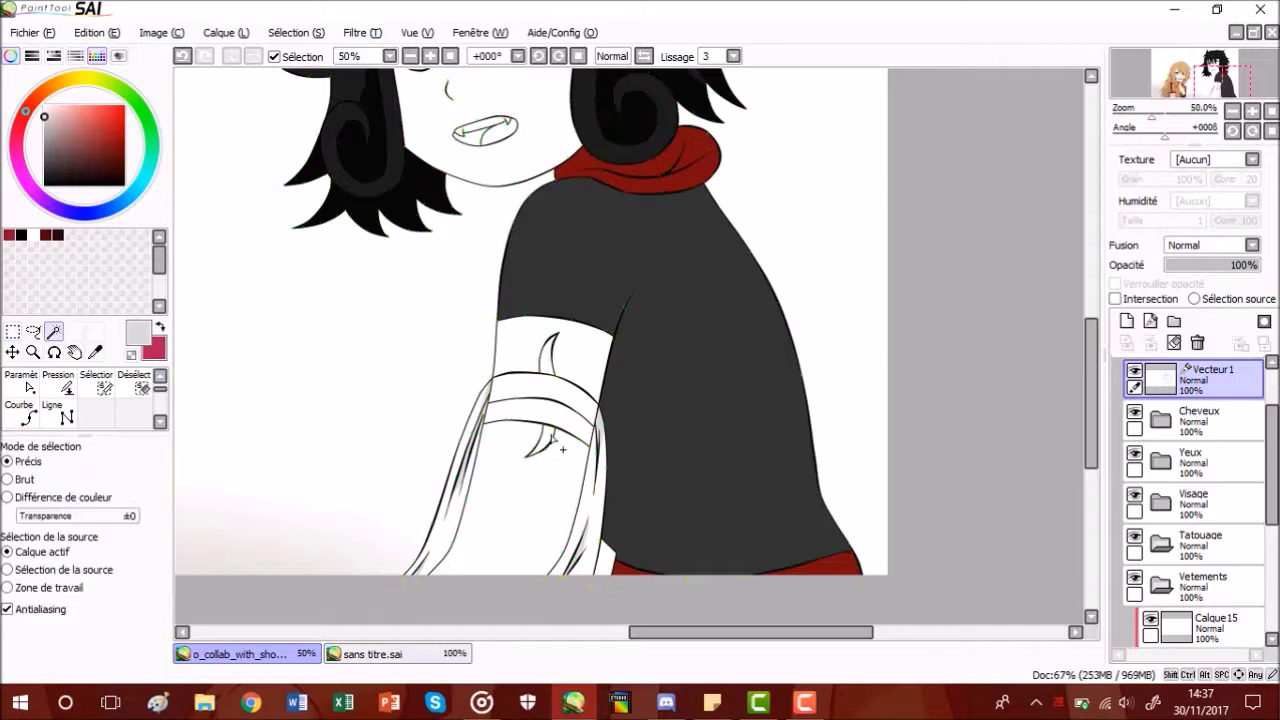
pyautogui.click(546, 350)
pyautogui.scroll(6, 540, 351)
pyautogui.click(96, 385)
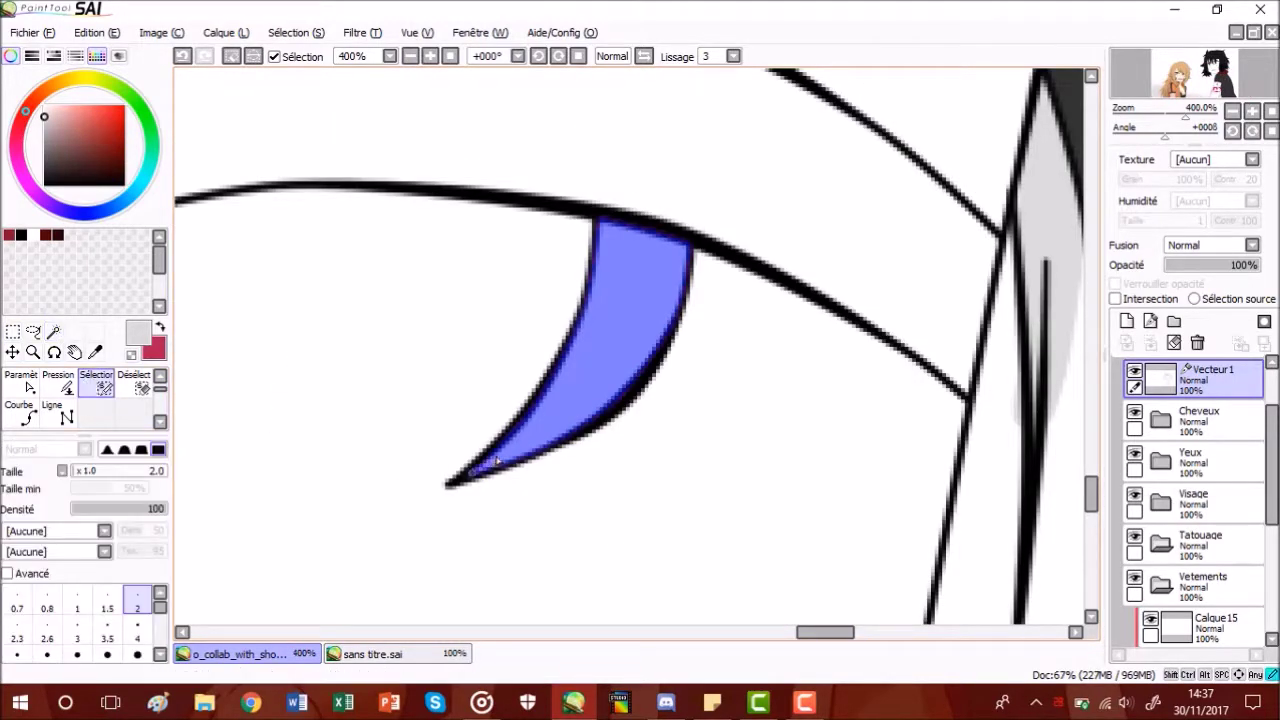
pyautogui.moveTo(1091, 508); pyautogui.dragTo(1093, 447)
# - Create a new layer in the Tatouage folder and pick black from the sans titre.sai palette document
pyautogui.click(1160, 586)
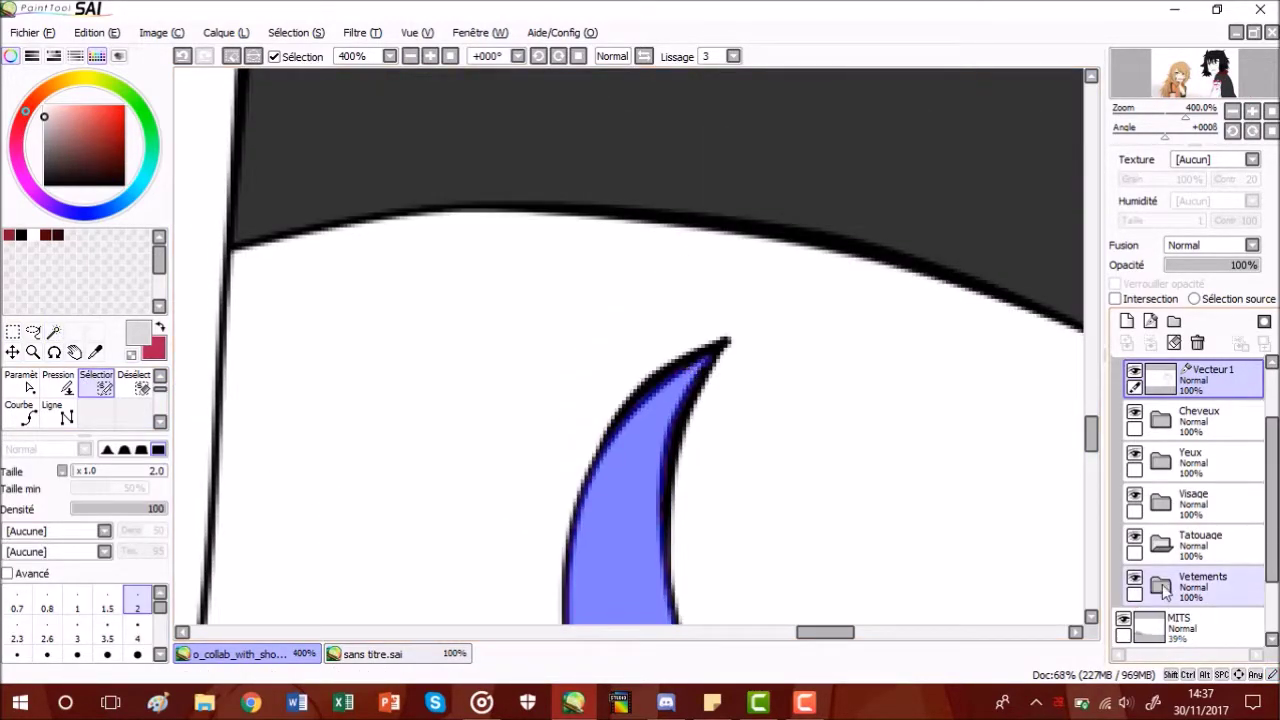
pyautogui.click(1200, 551)
pyautogui.click(1127, 321)
pyautogui.click(388, 656)
pyautogui.click(97, 352)
pyautogui.click(225, 262)
pyautogui.click(243, 655)
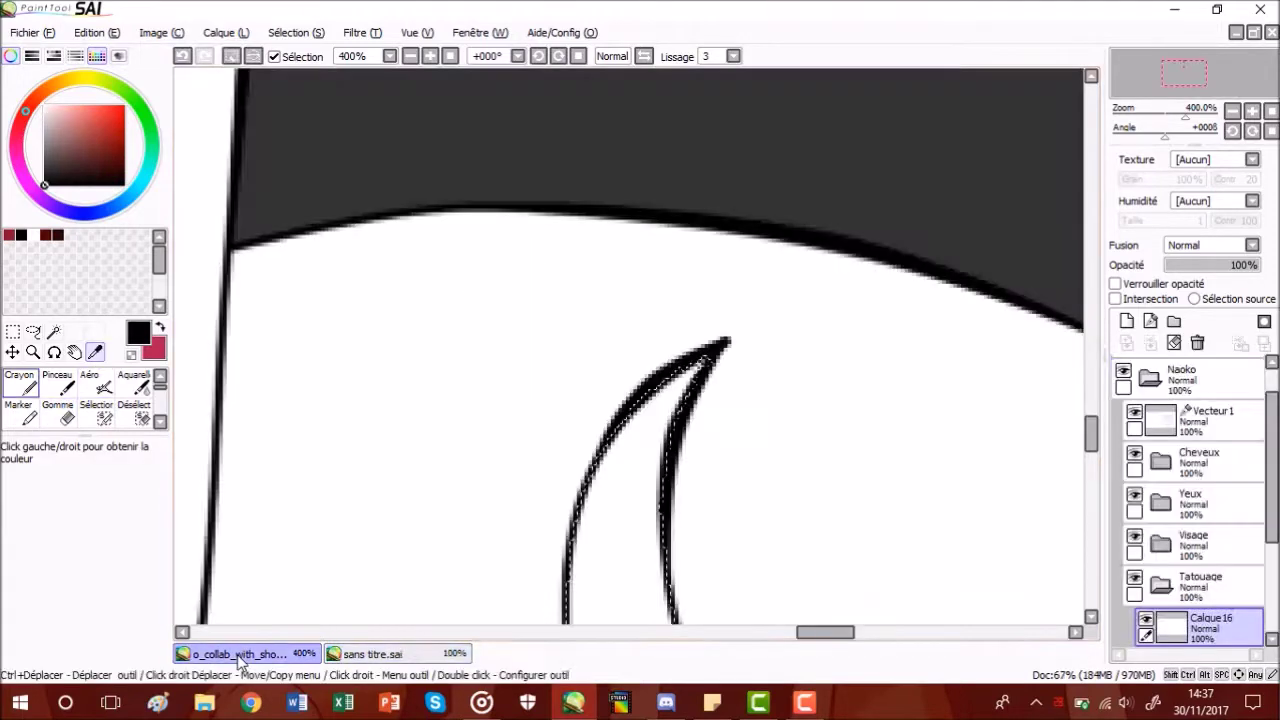
# - Fill both selected tattoo shapes with black using the Crayon
pyautogui.click(20, 385)
pyautogui.moveTo(702, 362); pyautogui.dragTo(612, 521)
pyautogui.scroll(-4, 711, 483)
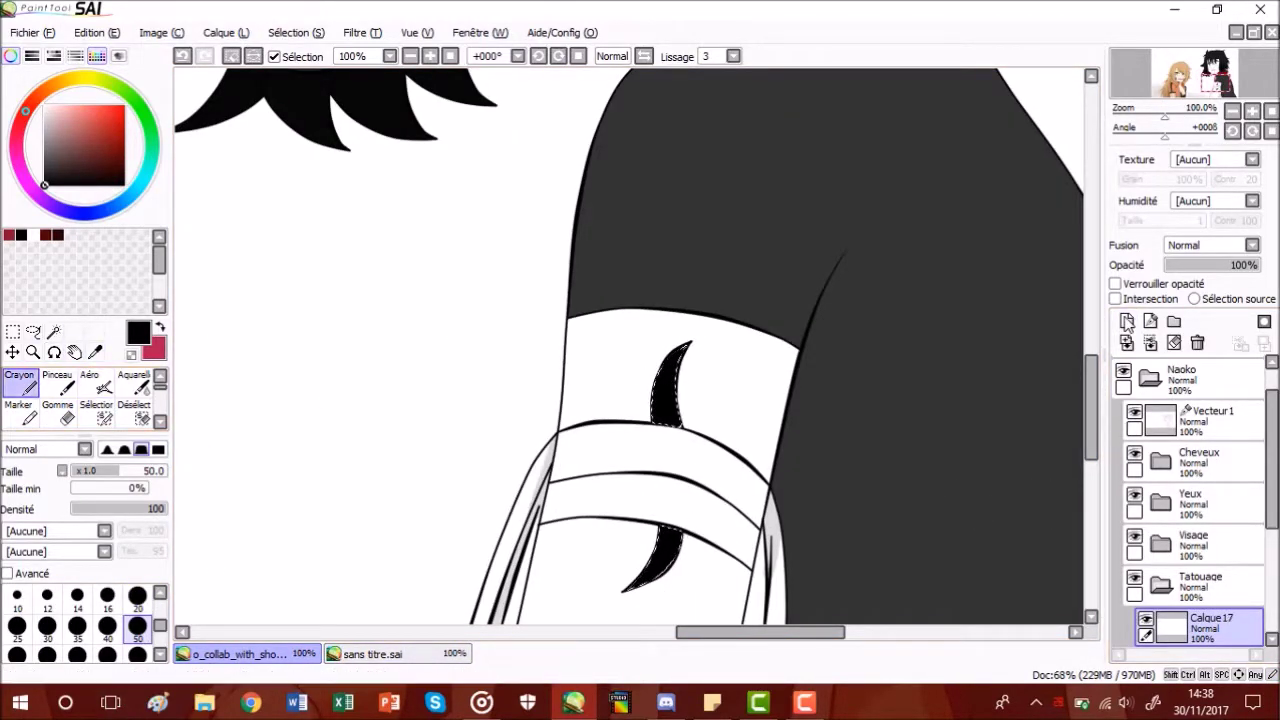
# - Add a row of three white dots along each tattoo shape with a size 20 Crayon
pyautogui.click(137, 597)
pyautogui.click(44, 105)
pyautogui.scroll(3, 680, 433)
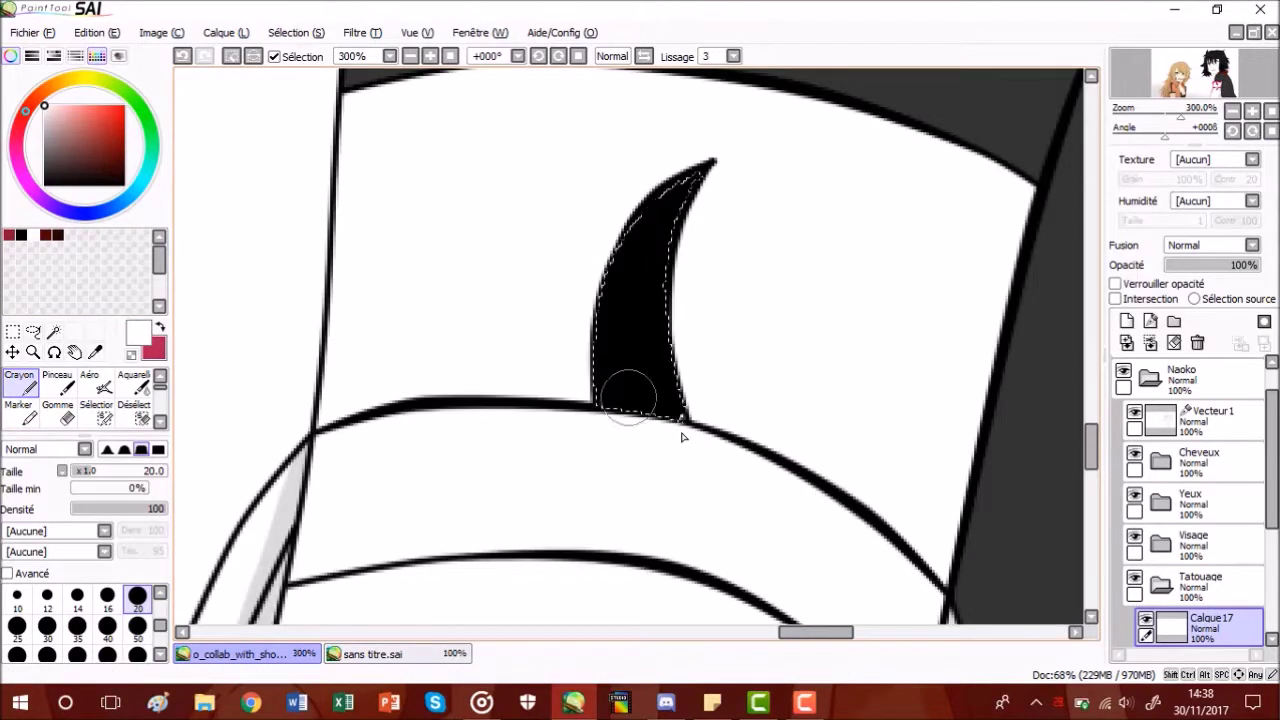
pyautogui.moveTo(1090, 445); pyautogui.dragTo(1090, 505)
pyautogui.click(578, 299)
pyautogui.scroll(-4, 578, 300)
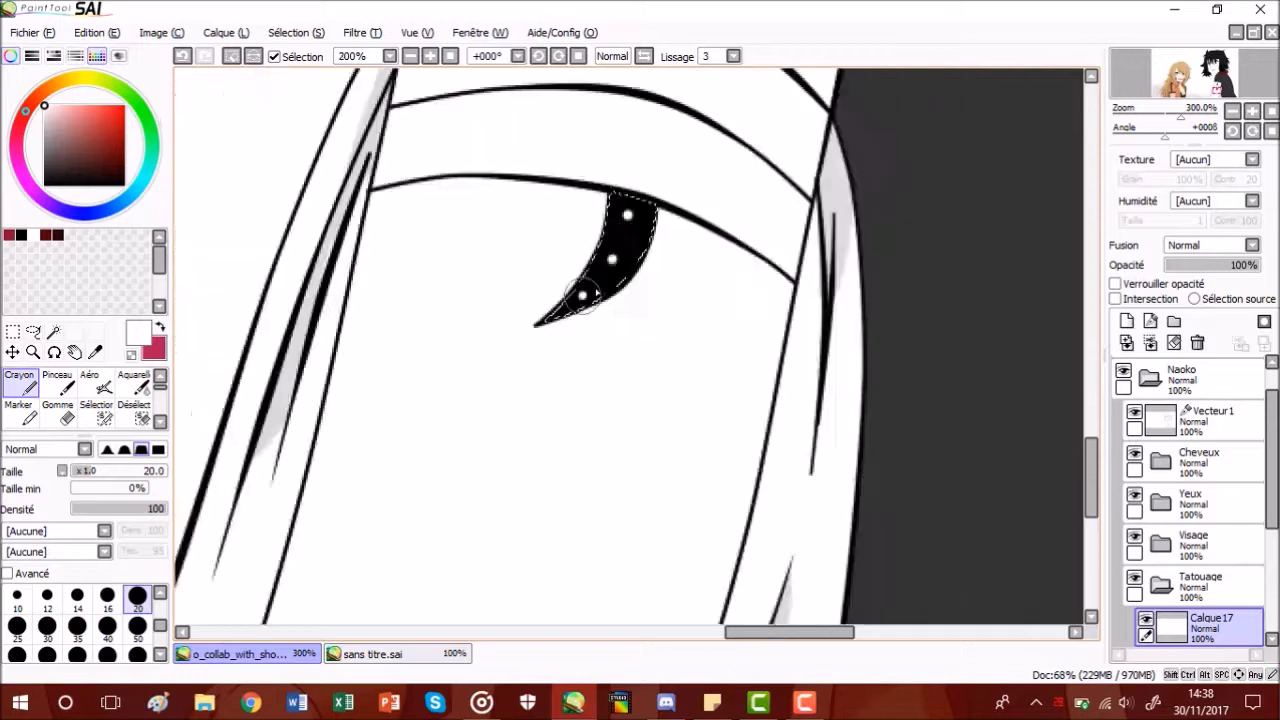
pyautogui.click(13, 332)
pyautogui.click(335, 377)
pyautogui.scroll(-3, 335, 377)
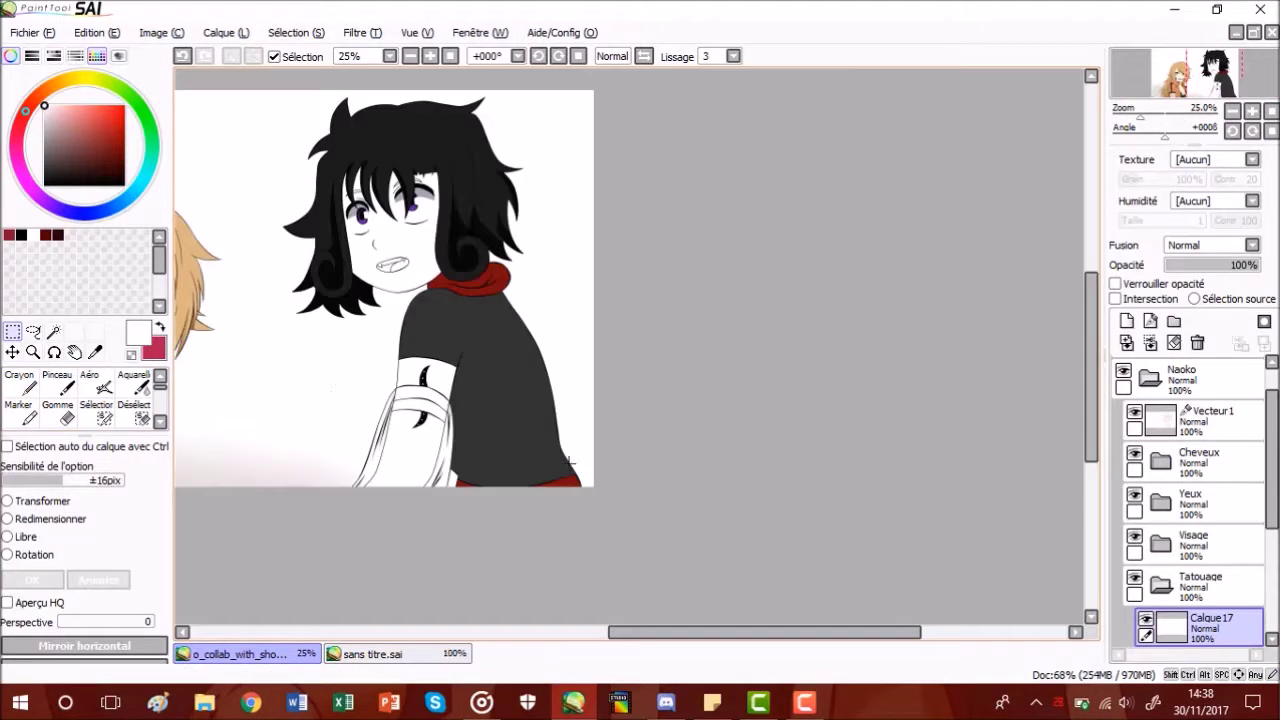
pyautogui.scroll(4, 402, 438)
pyautogui.click(1159, 586)
pyautogui.click(1207, 425)
pyautogui.click(1211, 450)
pyautogui.click(55, 332)
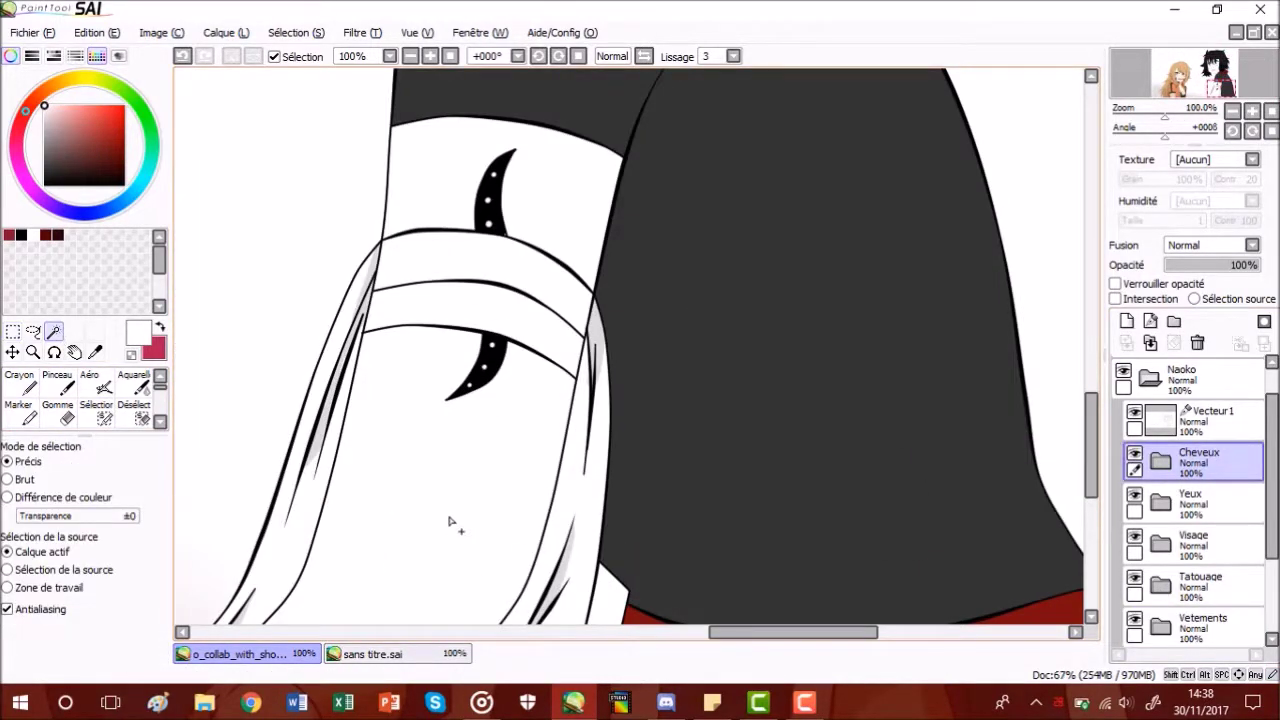
pyautogui.click(452, 520)
pyautogui.click(188, 59)
pyautogui.click(188, 59)
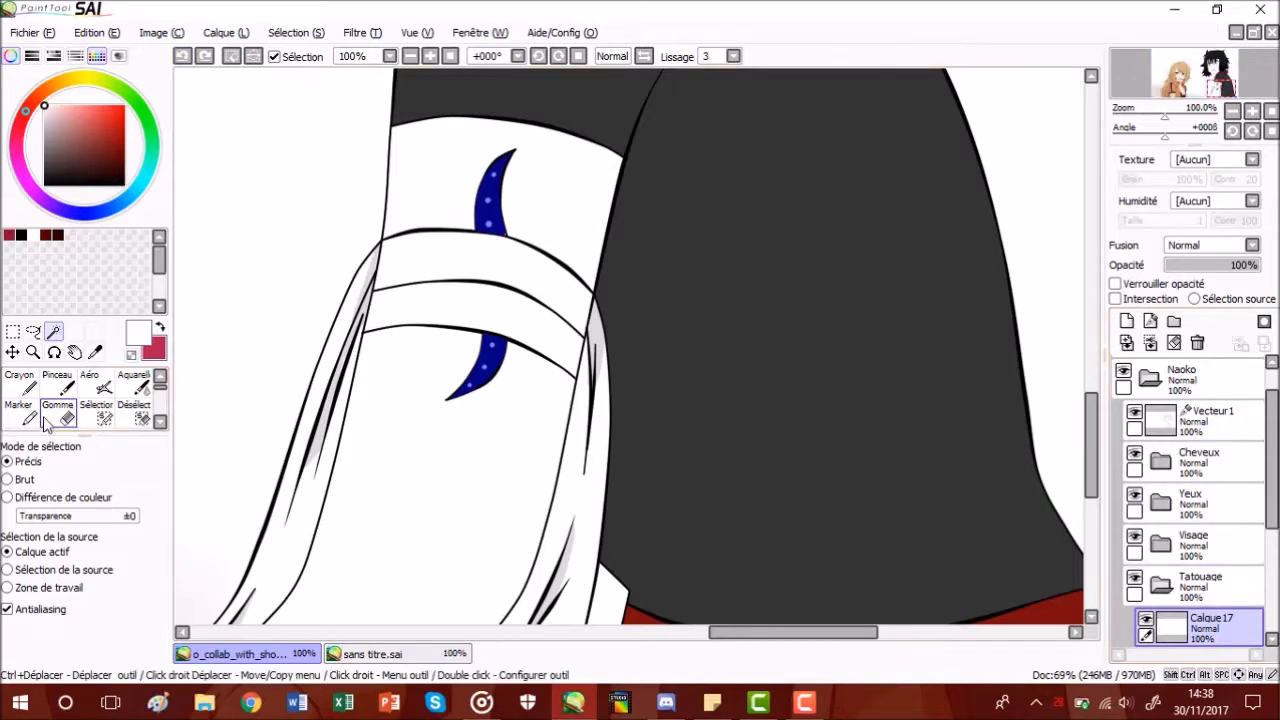
# - Fill the remaining gap at the base of the upper tattoo with black and clear the selection
pyautogui.press('n')
pyautogui.scroll(4, 505, 235)
pyautogui.click(1198, 432)
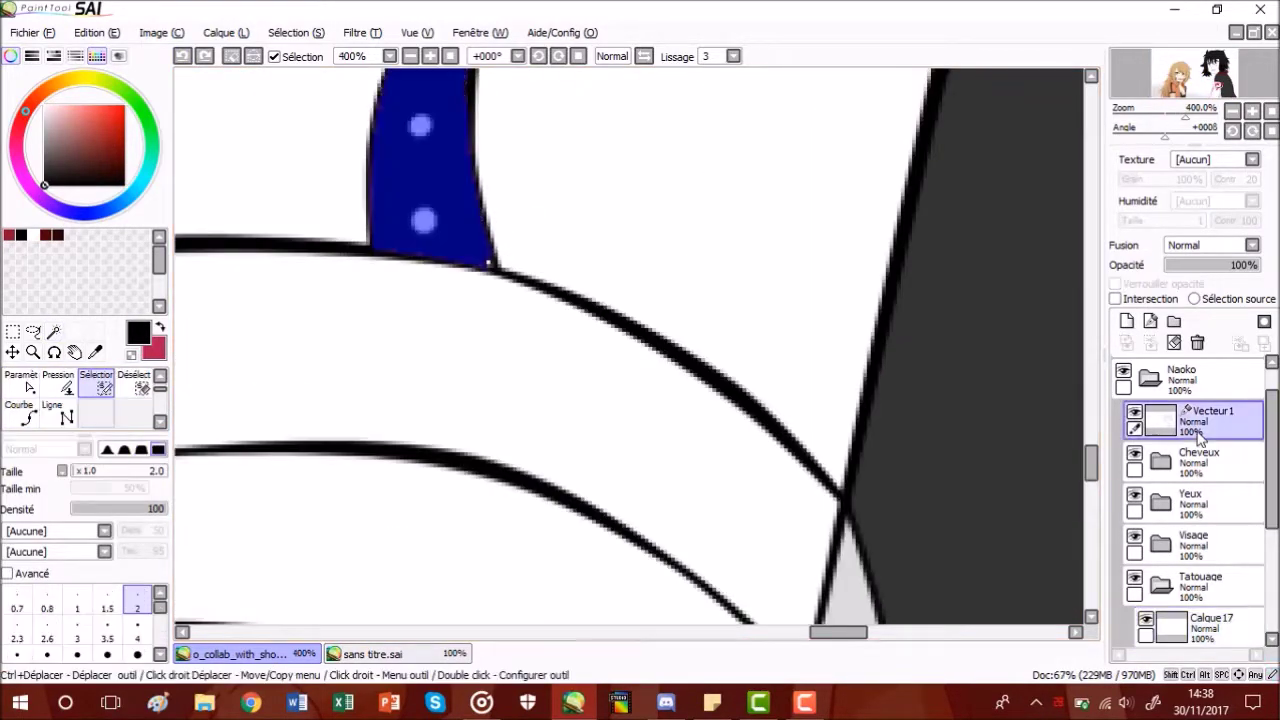
pyautogui.click(55, 333)
pyautogui.click(1212, 627)
pyautogui.click(30, 384)
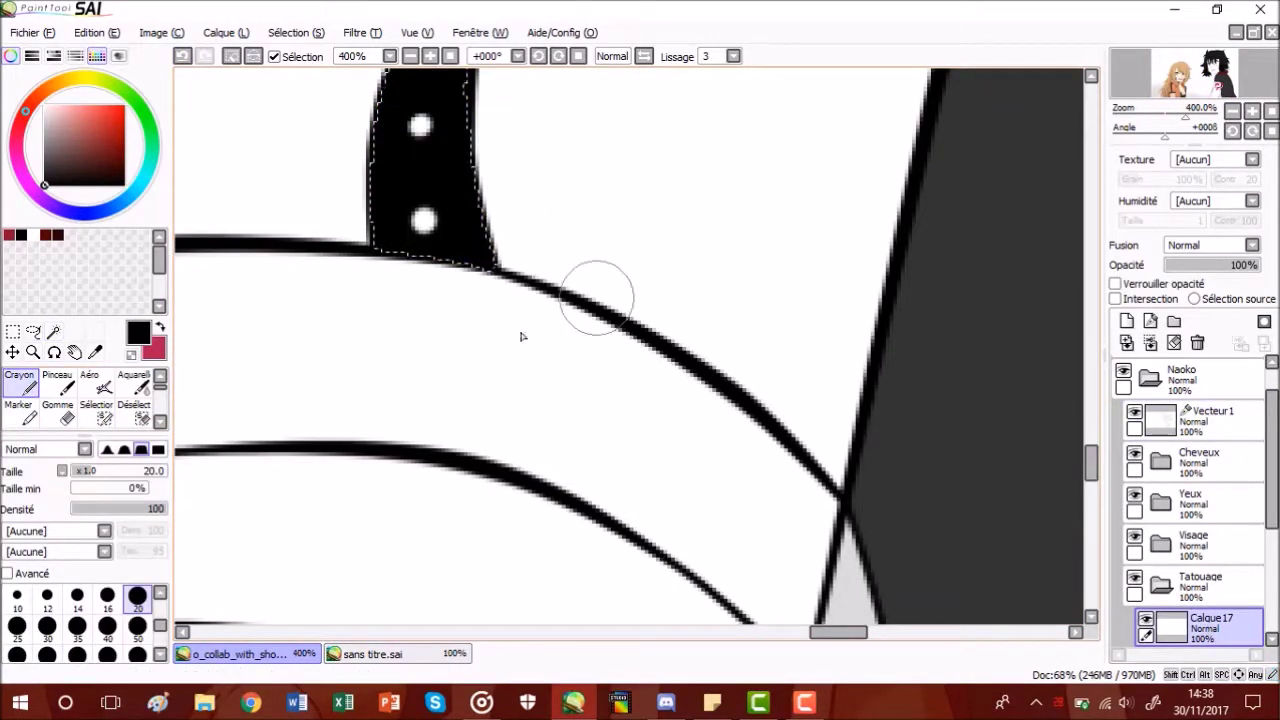
pyautogui.scroll(-4, 597, 298)
pyautogui.click(13, 332)
pyautogui.click(371, 326)
# - Select the face's skin area with the Magic Wand, using the Vecteur 1 line layer as the source
pyautogui.scroll(-4, 570, 420)
pyautogui.scroll(3, 590, 240)
pyautogui.scroll(1, 611, 356)
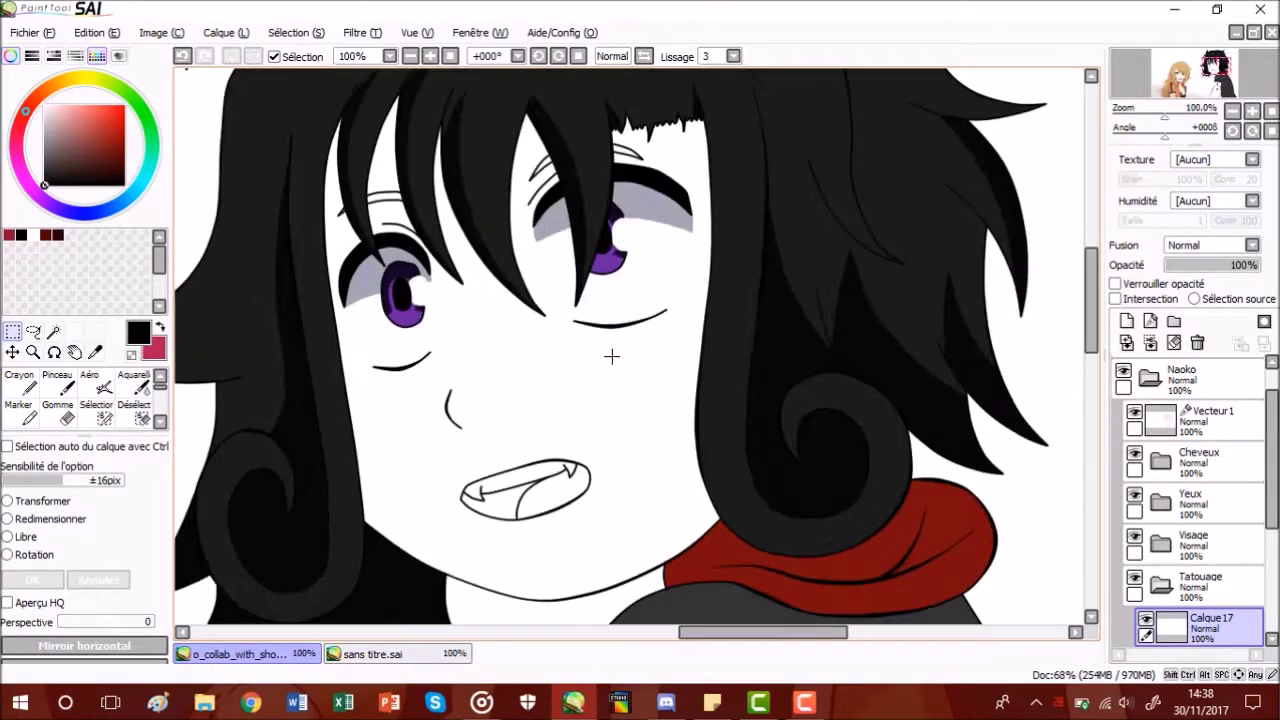
pyautogui.press('Return')
pyautogui.click(560, 386)
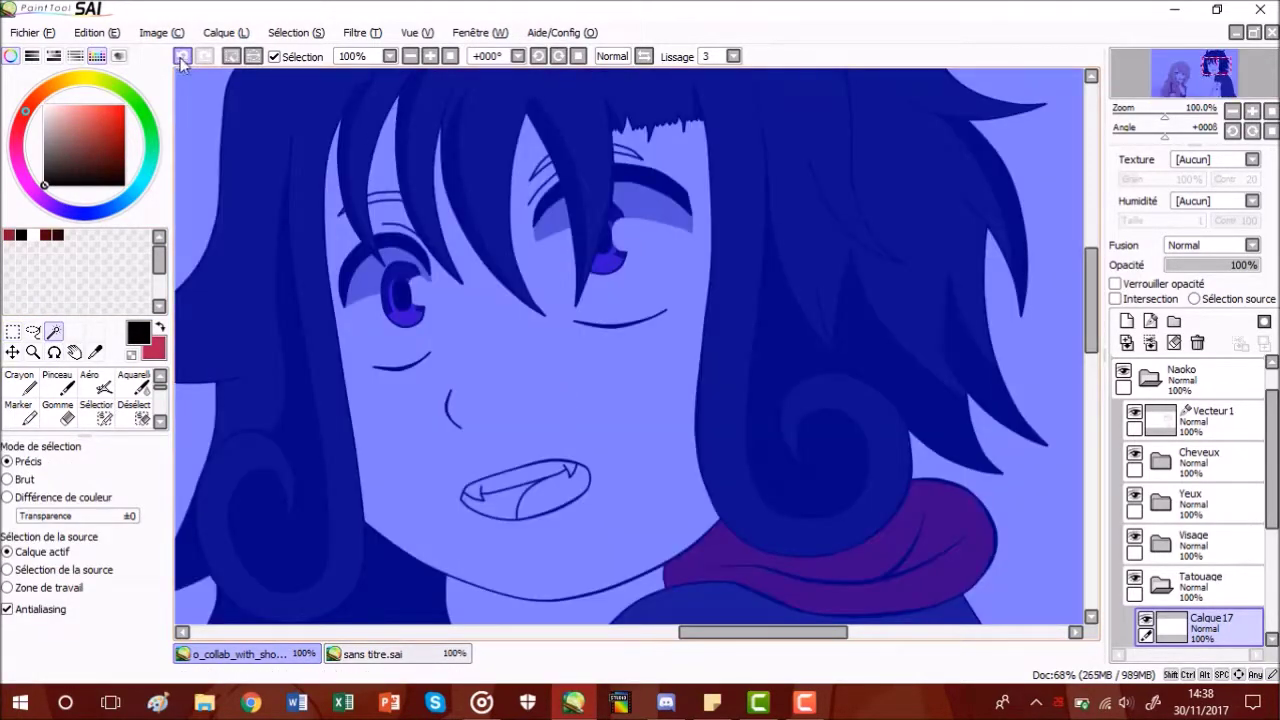
pyautogui.click(182, 56)
pyautogui.click(1200, 420)
pyautogui.click(665, 425)
# - Extend the face selection into the narrow tips between the hair strands with the Selection pen
pyautogui.scroll(4, 383, 218)
pyautogui.click(96, 382)
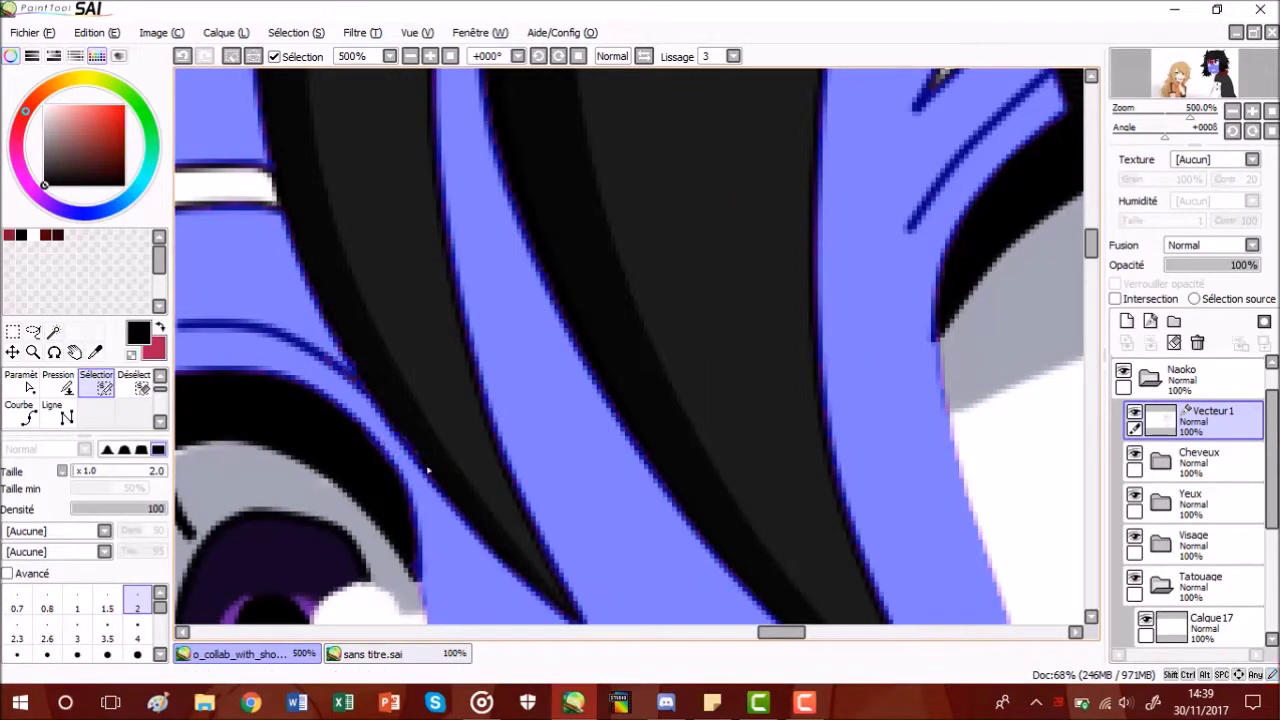
pyautogui.scroll(3, 427, 470)
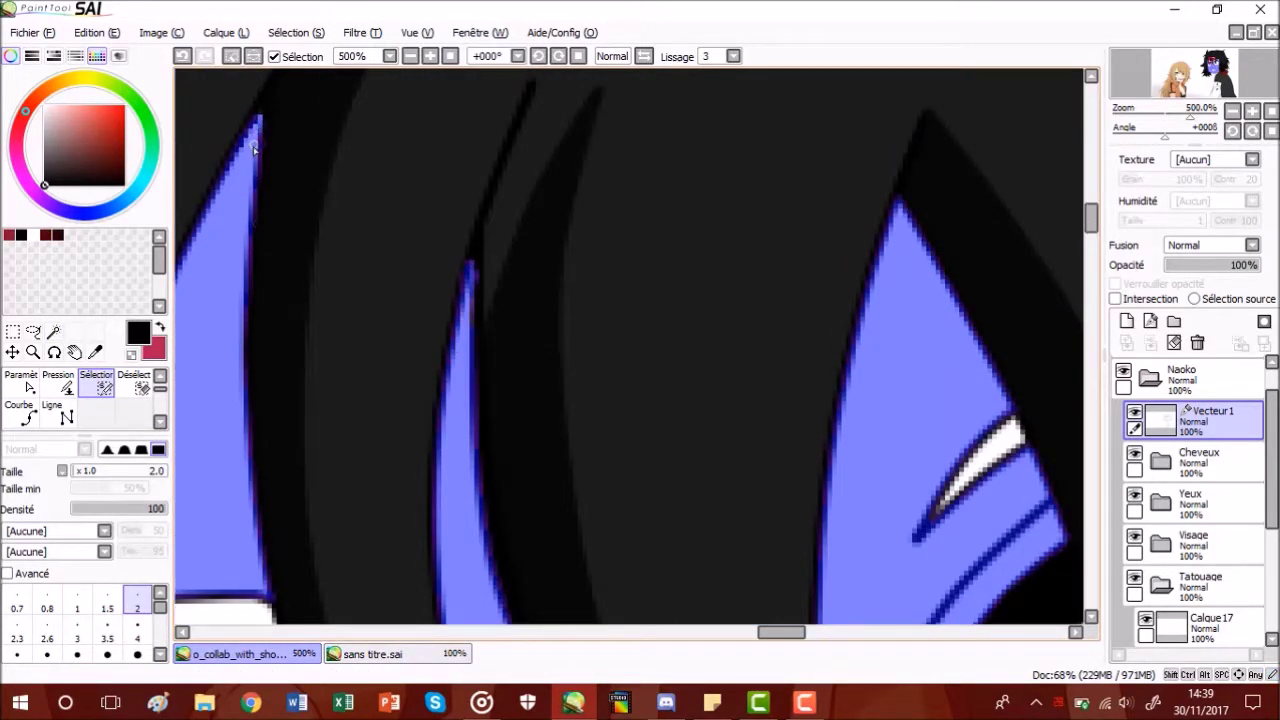
pyautogui.scroll(-6, 300, 157)
pyautogui.scroll(7, 227, 177)
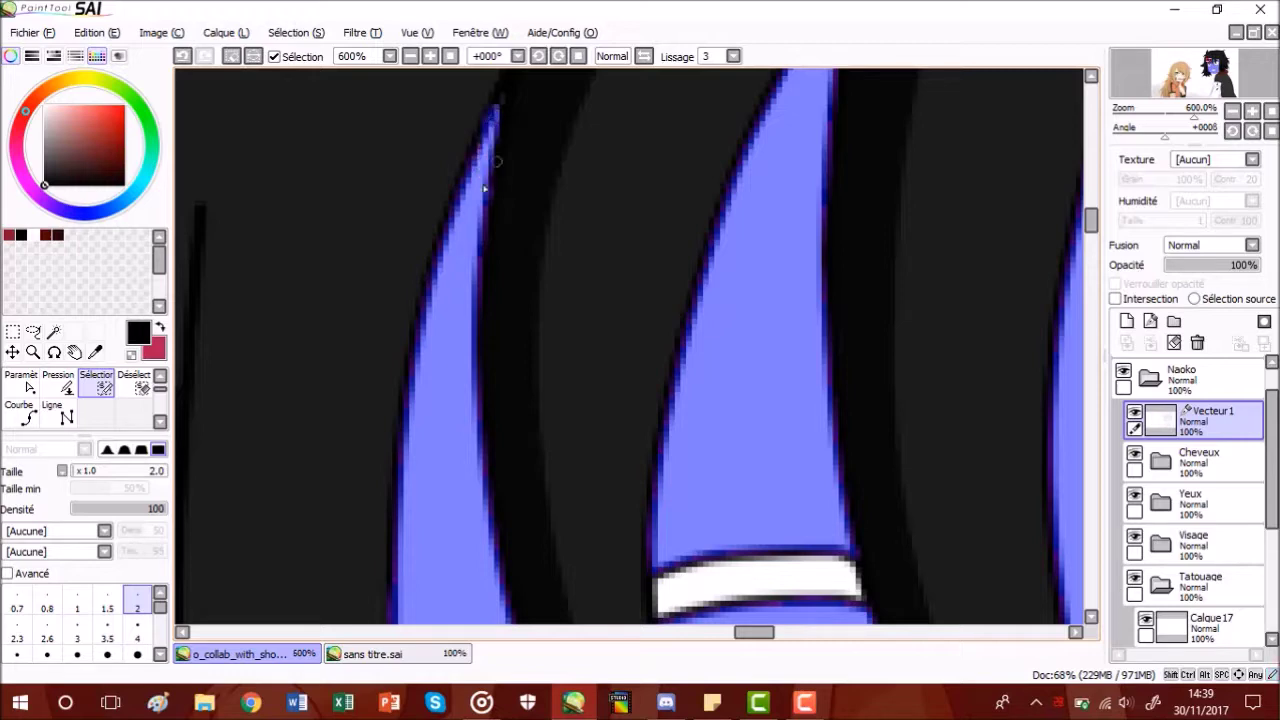
pyautogui.scroll(-8, 497, 161)
pyautogui.scroll(3, 623, 530)
# - Add the arm's skin below and above the armband to the selection with the Magic Wand
pyautogui.click(54, 332)
pyautogui.click(580, 430)
pyautogui.click(670, 217)
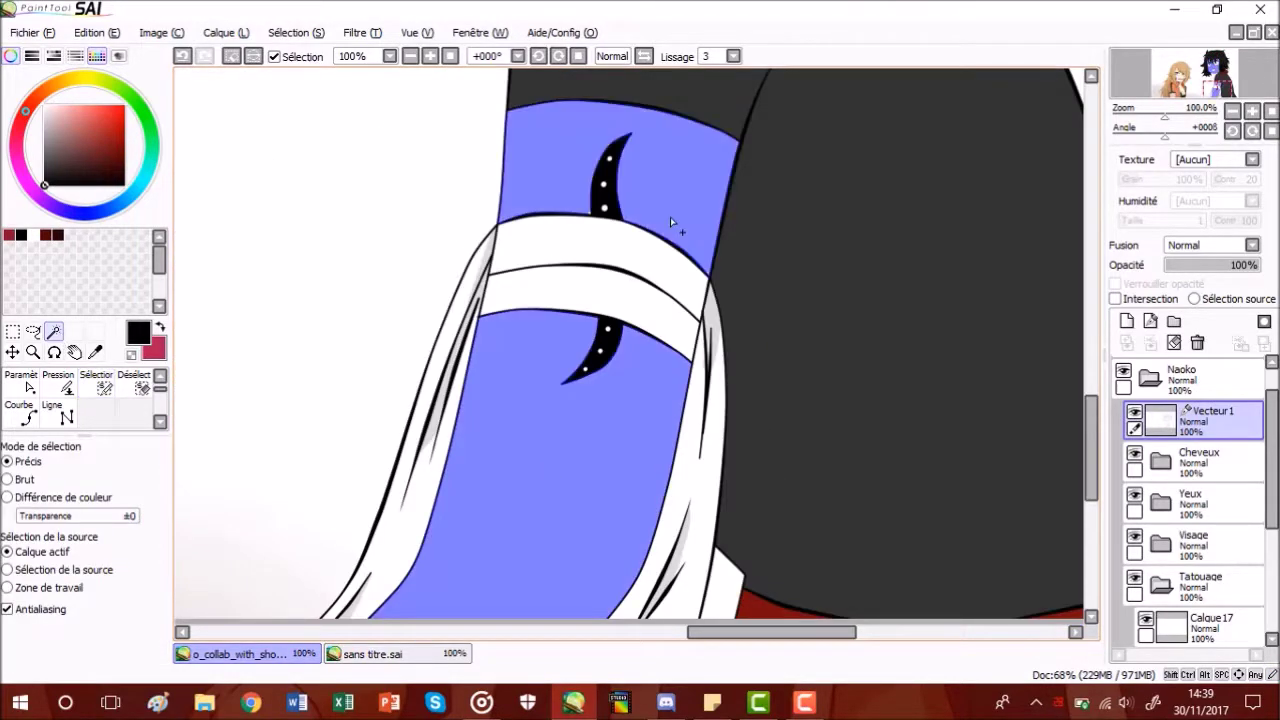
# - Pick the light skin tone from the sans titre.sai palette and create a new layer in the Visage folder
pyautogui.click(370, 654)
pyautogui.click(95, 351)
pyautogui.click(289, 89)
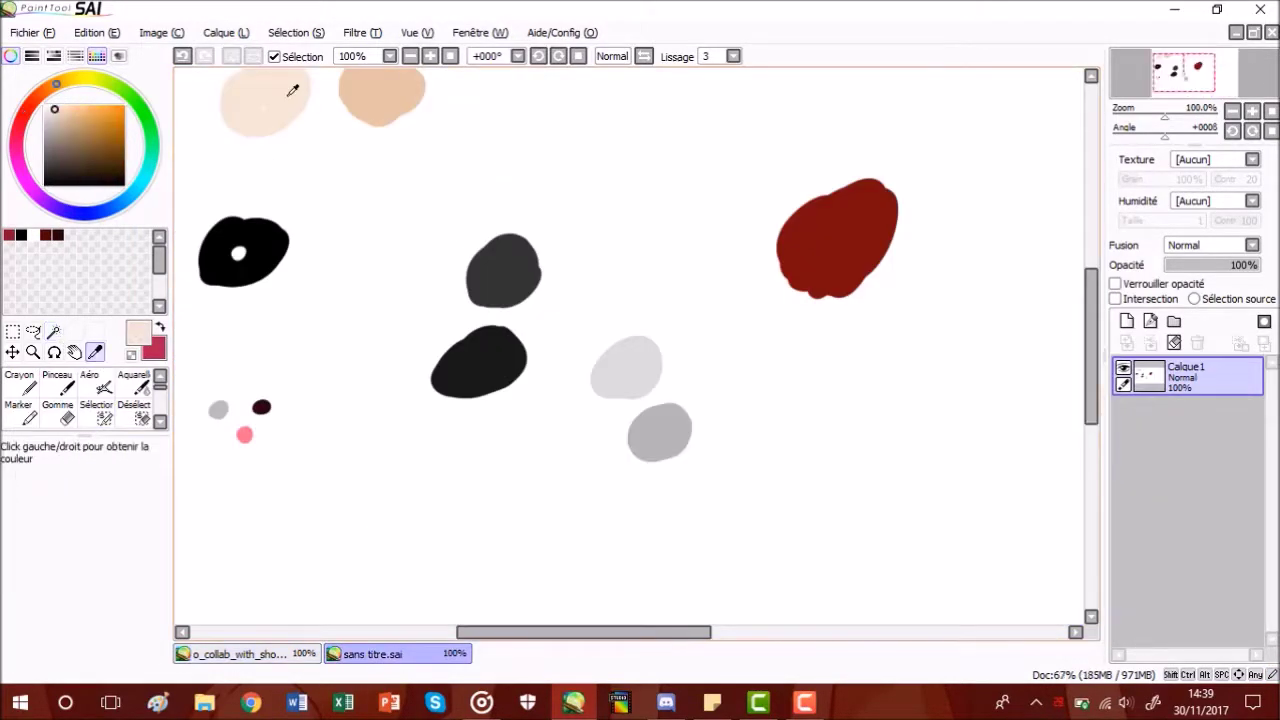
pyautogui.click(257, 654)
pyautogui.moveTo(1272, 430); pyautogui.dragTo(1272, 474)
pyautogui.click(1160, 532)
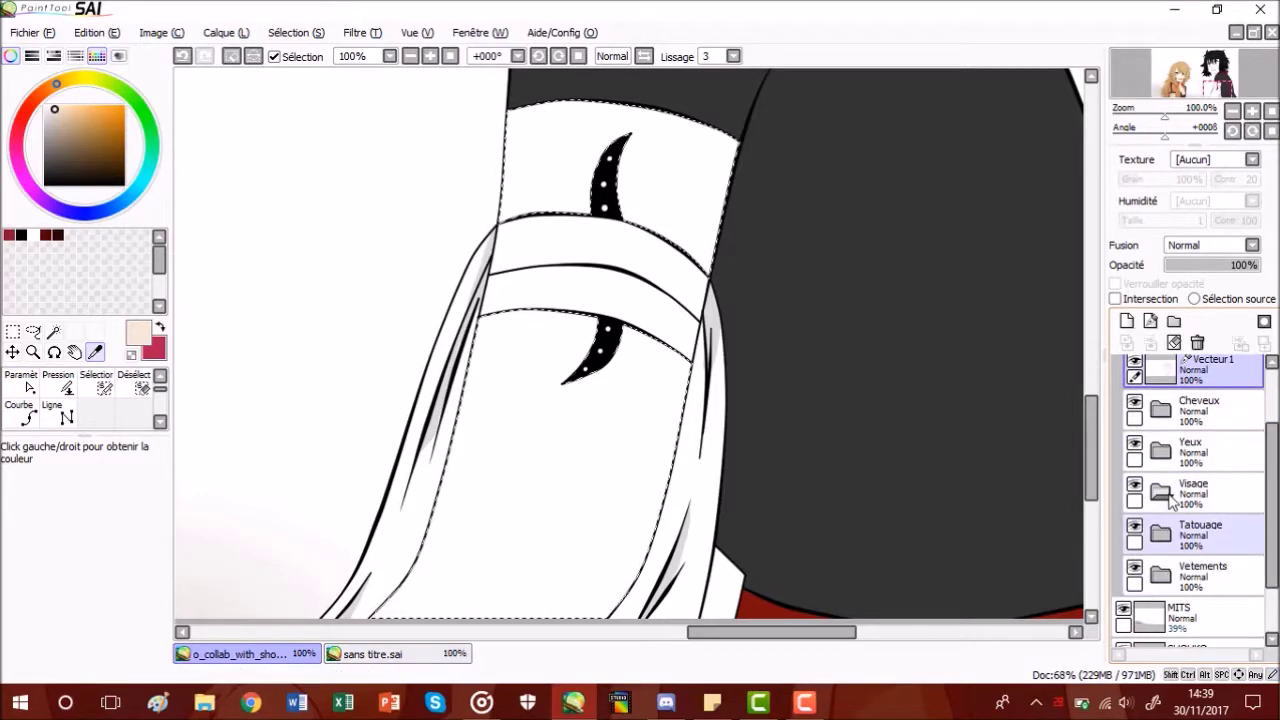
pyautogui.click(1162, 493)
pyautogui.click(1196, 494)
pyautogui.click(1127, 321)
# - Paint the selected arm and face areas with the light skin tone using a size 350 Crayon
pyautogui.click(36, 388)
pyautogui.click(159, 654)
pyautogui.click(137, 654)
pyautogui.moveTo(371, 543)
pyautogui.mouseDown()
pyautogui.moveTo(528, 471)
pyautogui.moveTo(471, 386)
pyautogui.moveTo(538, 476)
pyautogui.mouseUp()
pyautogui.scroll(-1, 541, 476)
pyautogui.click(1214, 66)
pyautogui.moveTo(451, 201)
pyautogui.mouseDown()
pyautogui.moveTo(581, 260)
pyautogui.moveTo(702, 100)
pyautogui.moveTo(699, 375)
pyautogui.moveTo(656, 128)
pyautogui.moveTo(580, 274)
pyautogui.mouseUp()
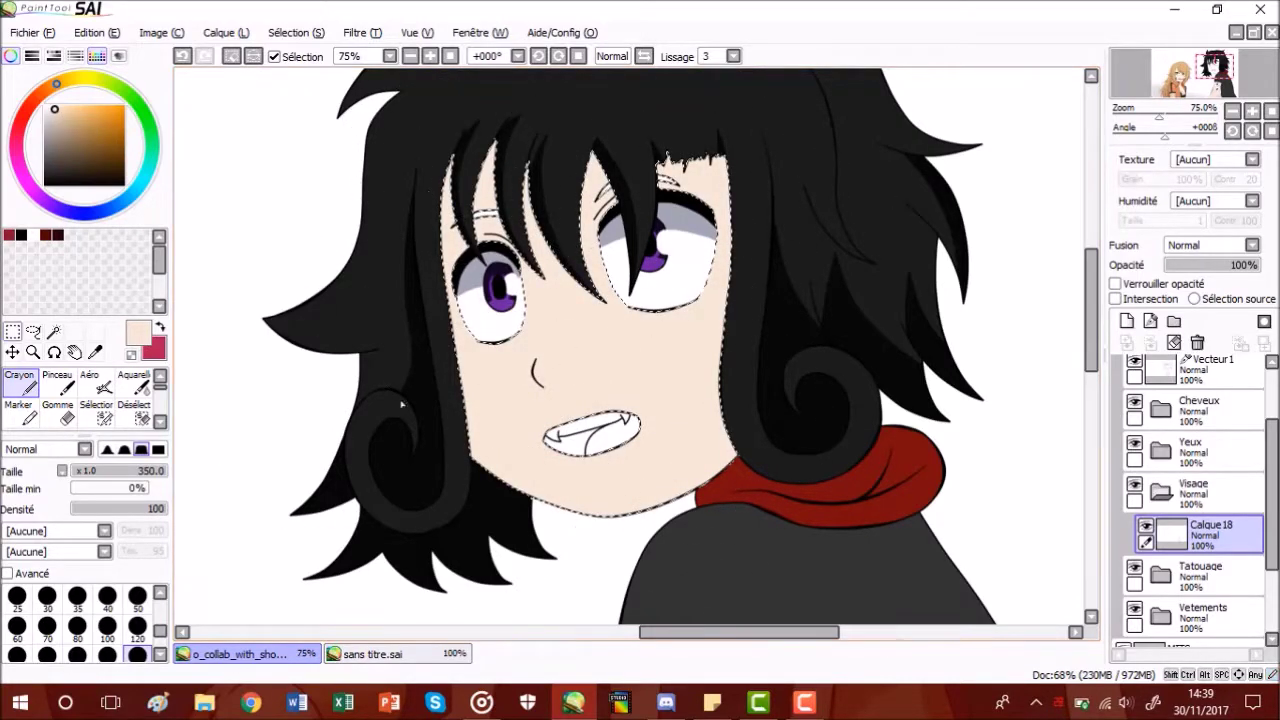
# - Create a new layer above the skin layer and pick the darker skin tone from the sans titre.sai palette
pyautogui.click(13, 332)
pyautogui.click(268, 209)
pyautogui.click(1127, 321)
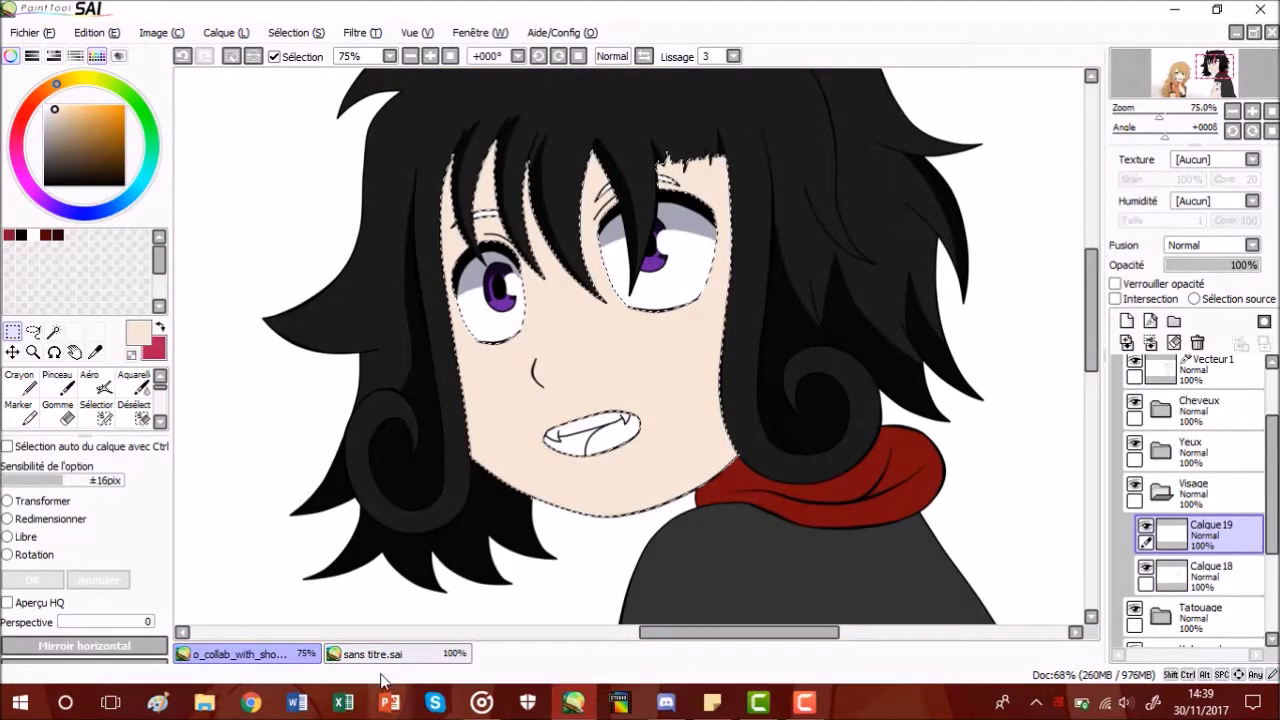
pyautogui.click(375, 654)
pyautogui.click(95, 352)
pyautogui.click(393, 95)
pyautogui.click(250, 654)
pyautogui.scroll(2, 537, 257)
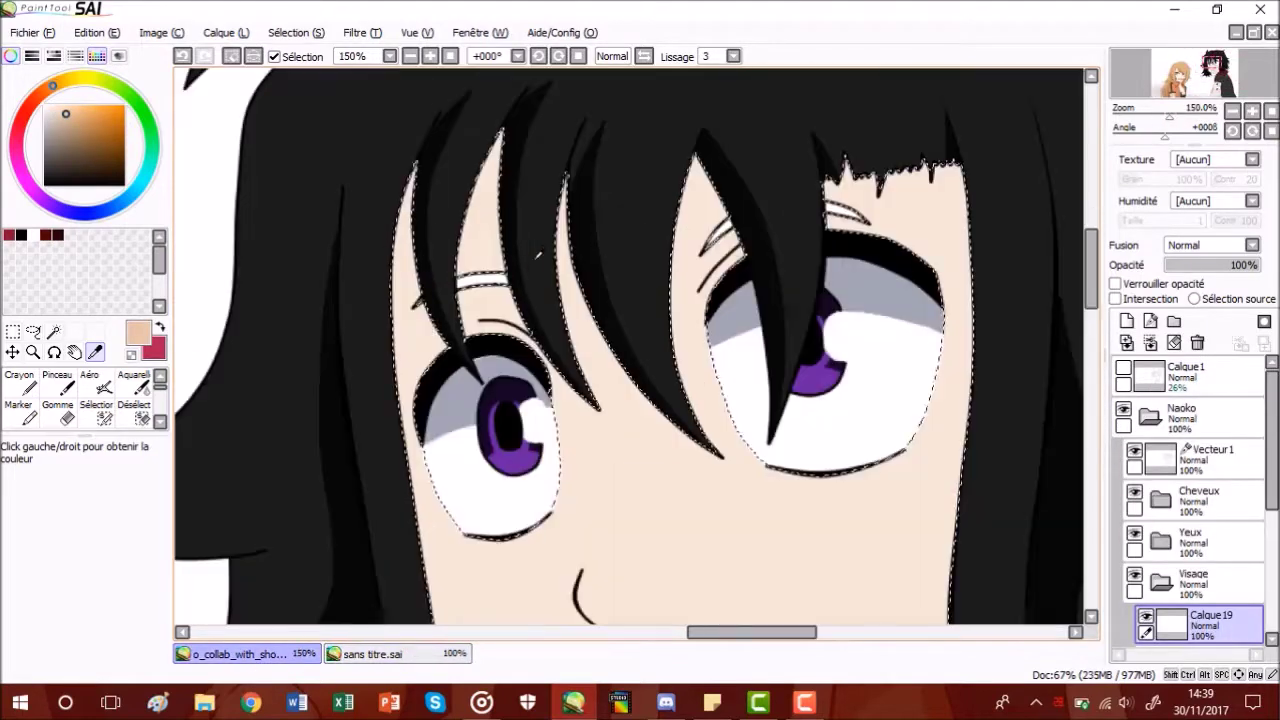
# - On another new layer, shade the skin under the bangs around the left eye with a size 50 Crayon
pyautogui.click(1127, 321)
pyautogui.click(1142, 301)
pyautogui.click(20, 384)
pyautogui.click(138, 600)
pyautogui.moveTo(404, 271)
pyautogui.mouseDown()
pyautogui.moveTo(396, 305)
pyautogui.moveTo(420, 258)
pyautogui.mouseUp()
pyautogui.click(1129, 301)
pyautogui.moveTo(414, 443); pyautogui.dragTo(425, 482)
pyautogui.moveTo(501, 162)
pyautogui.mouseDown()
pyautogui.moveTo(517, 166)
pyautogui.moveTo(509, 299)
pyautogui.mouseUp()
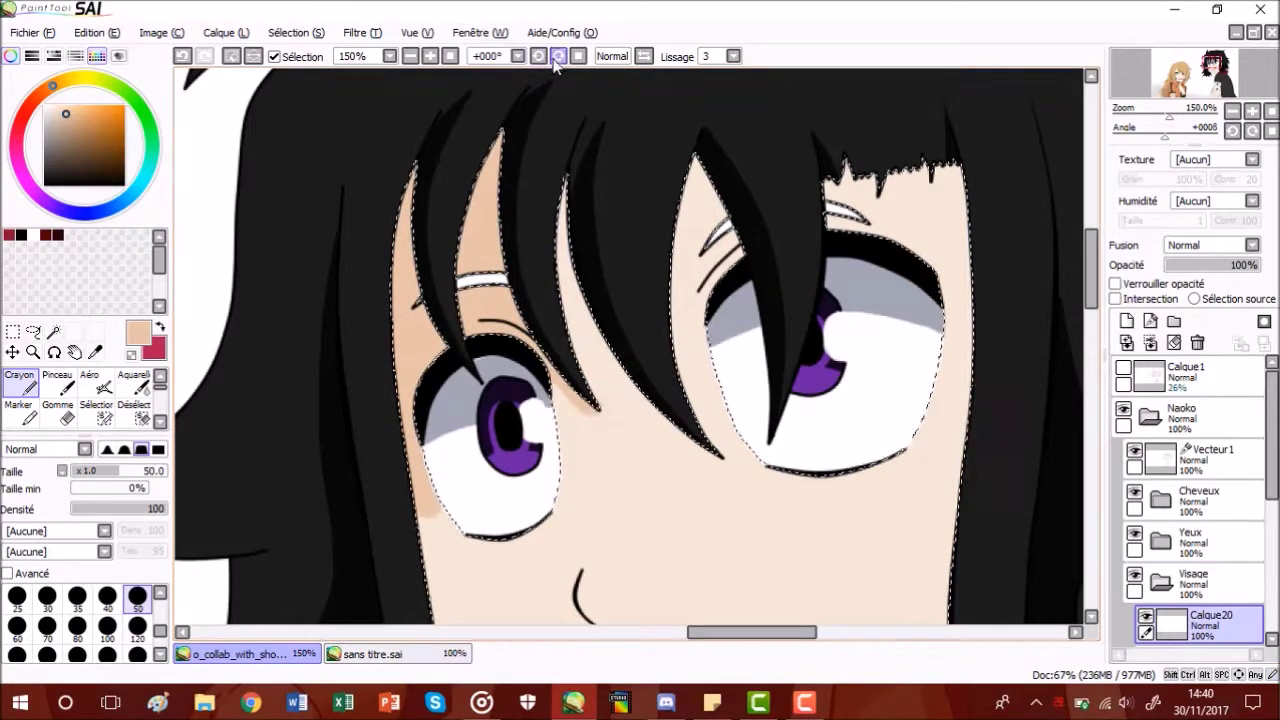
# - Rotate the canvas view to 56 degrees and trim the shadow beside the left eye's hair strand with the eraser
pyautogui.press('End')
pyautogui.press('End')
pyautogui.press('End')
pyautogui.press('End')
pyautogui.press('End')
pyautogui.scroll(2, 542, 307)
pyautogui.click(65, 420)
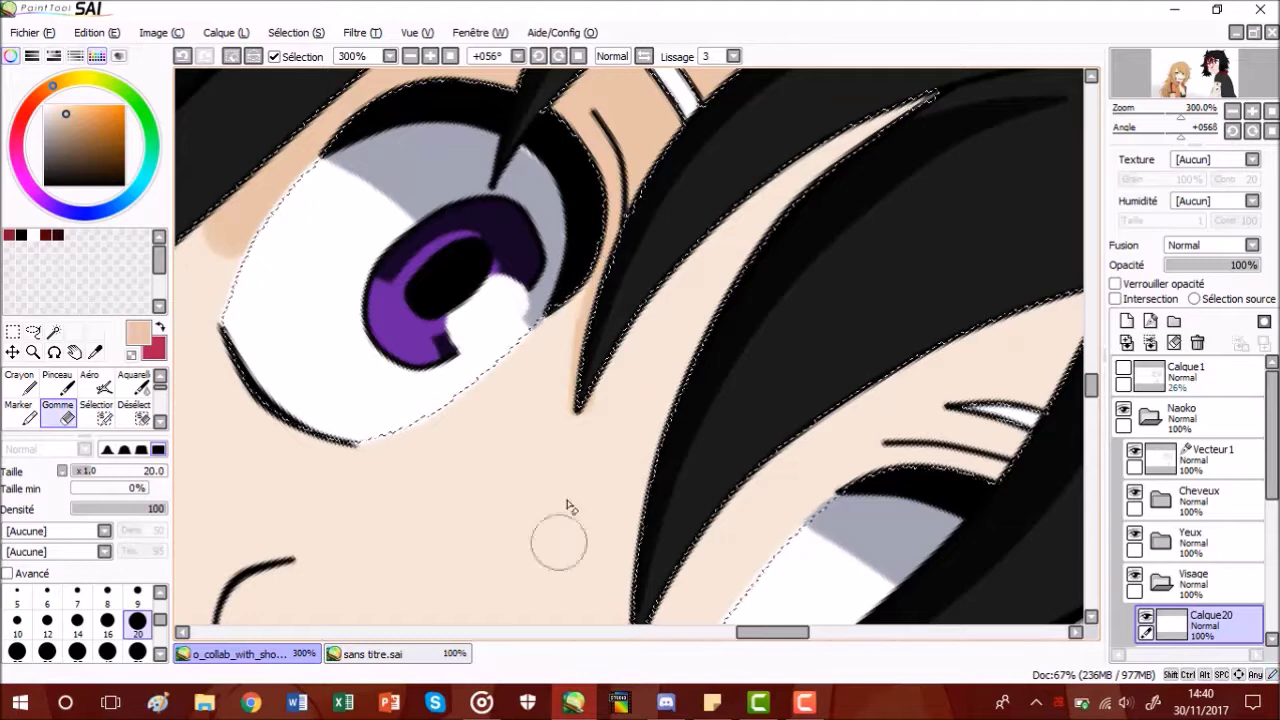
# - Shade the skin along the edge of the long central hair strand down to its tip with a size 20 Crayon
pyautogui.press('n')
pyautogui.press('[')
pyautogui.press('[')
pyautogui.press('[')
pyautogui.press('[')
pyautogui.press('[')
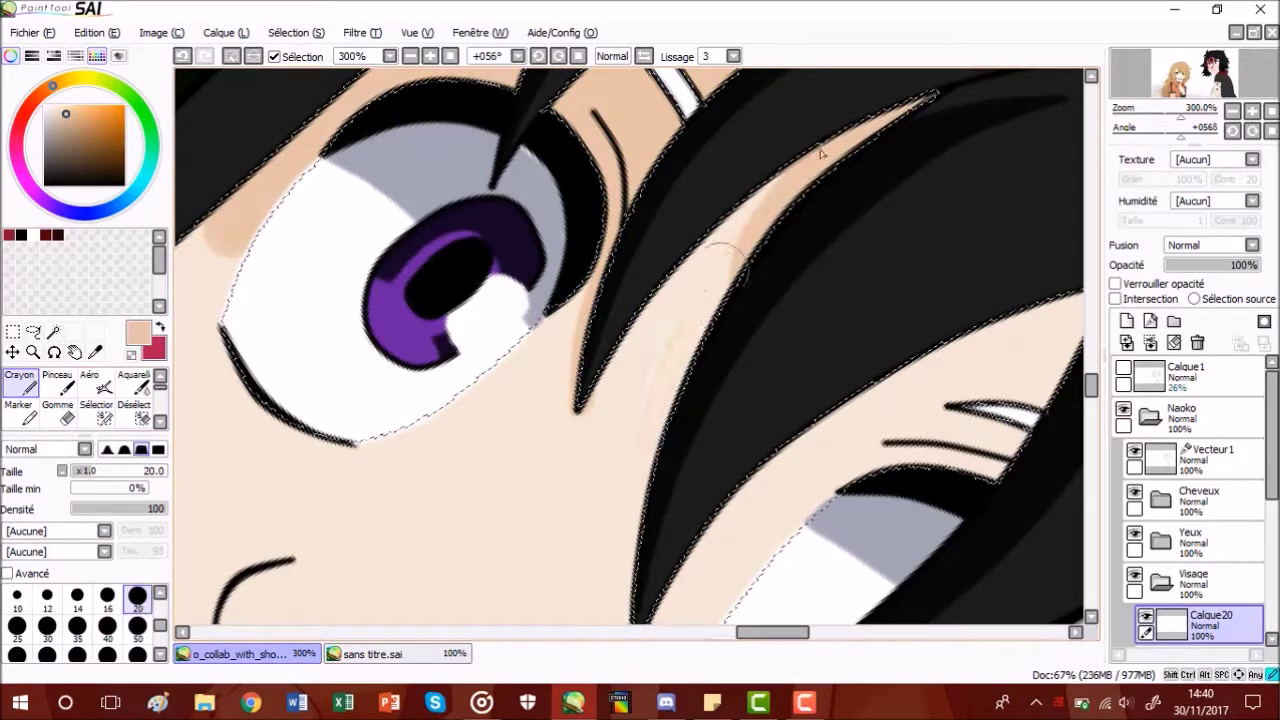
pyautogui.moveTo(1091, 386); pyautogui.dragTo(1093, 402)
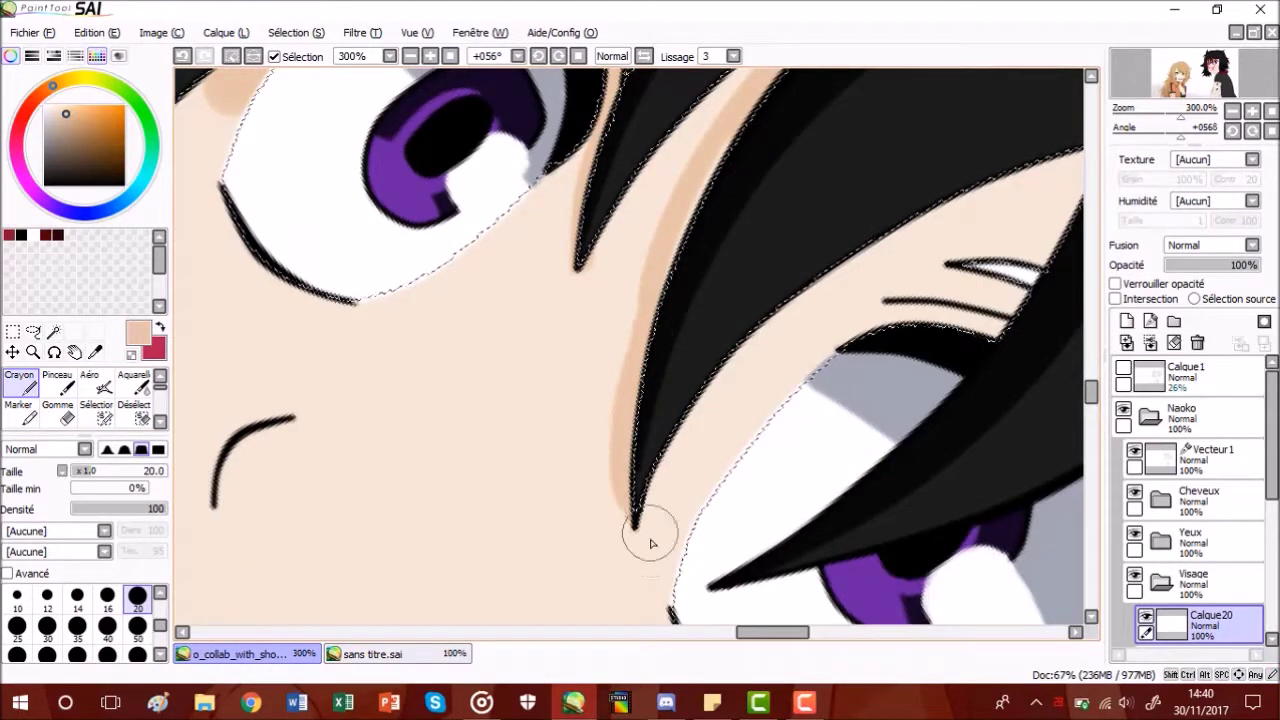
# - Refine the central strand's shadow by erasing its outer edge, repainting thin spots and smoothing it toward the tip
pyautogui.click(67, 419)
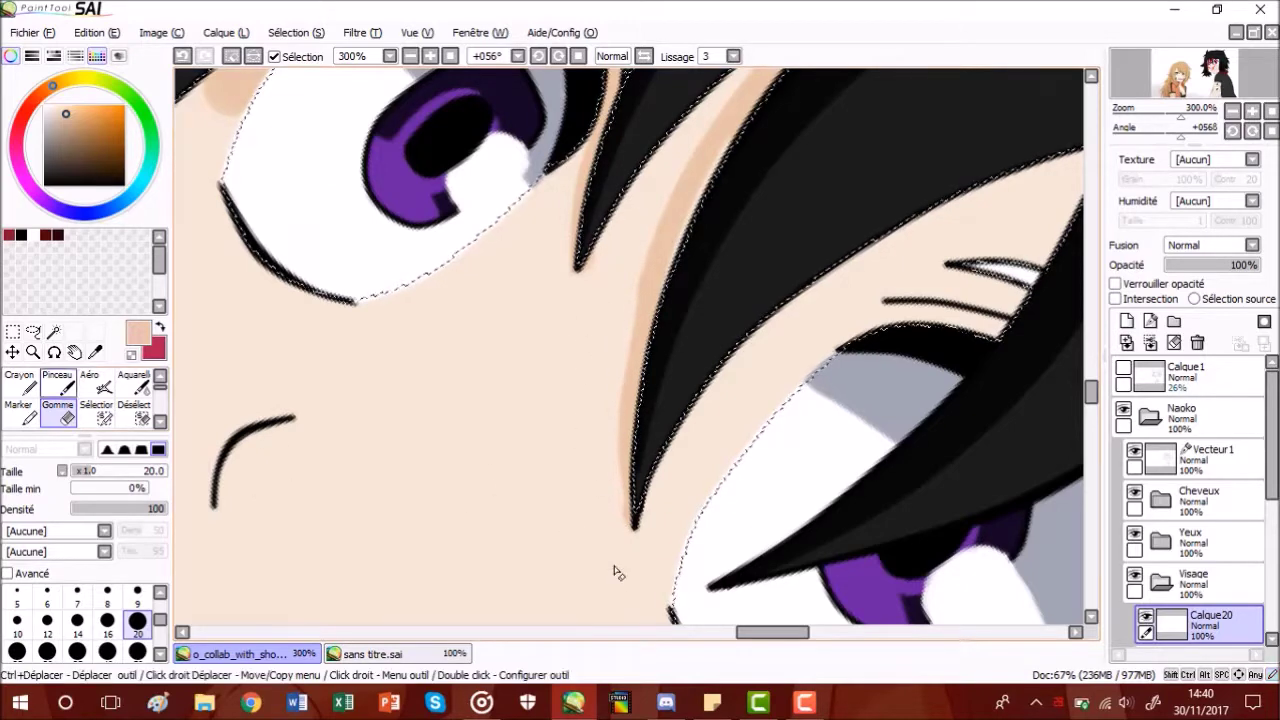
pyautogui.press('n')
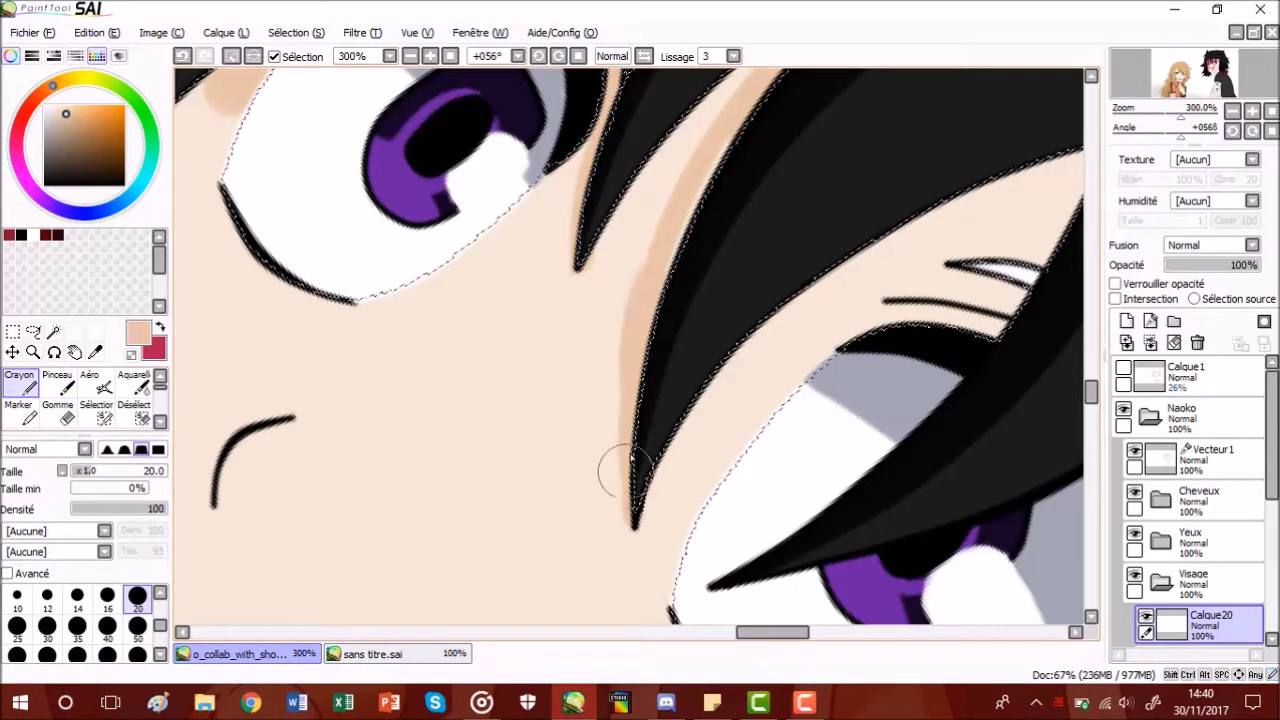
pyautogui.press('e')
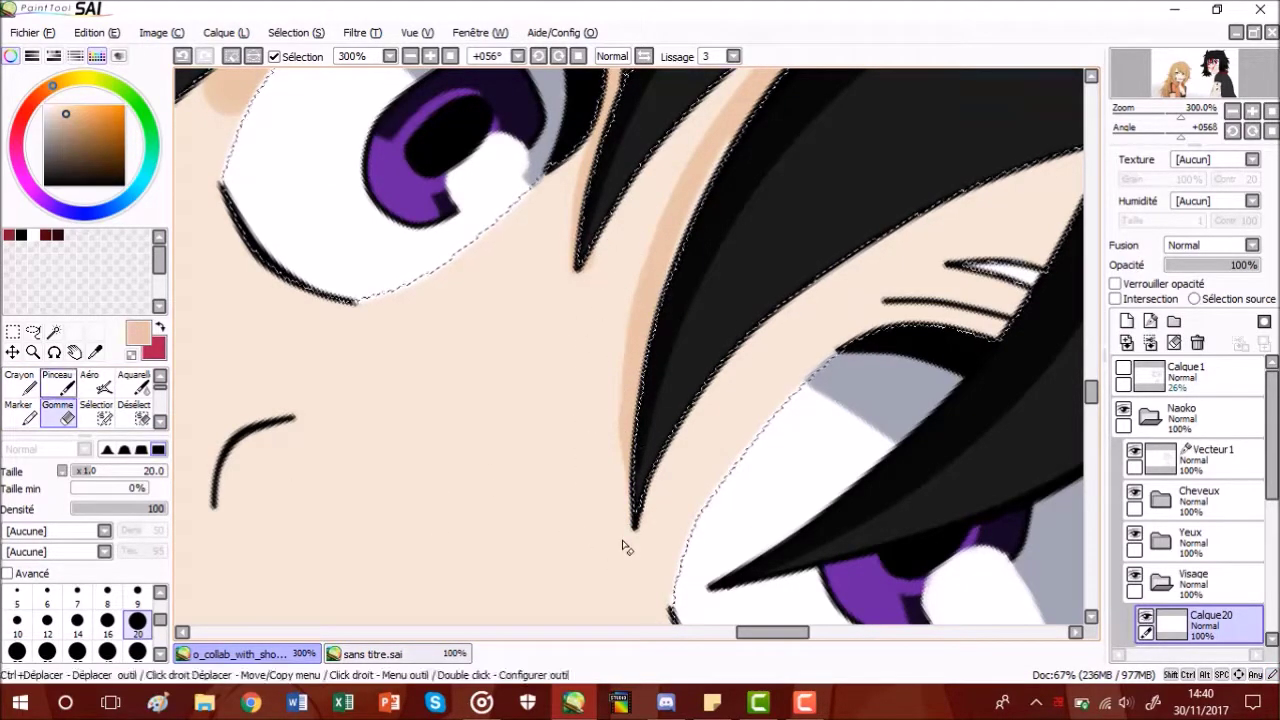
# - Refine the skin shadow beside the central hair strand's tip, alternating between the eraser and Crayon at size 20
pyautogui.press('n')
pyautogui.click(92, 413)
pyautogui.click(68, 417)
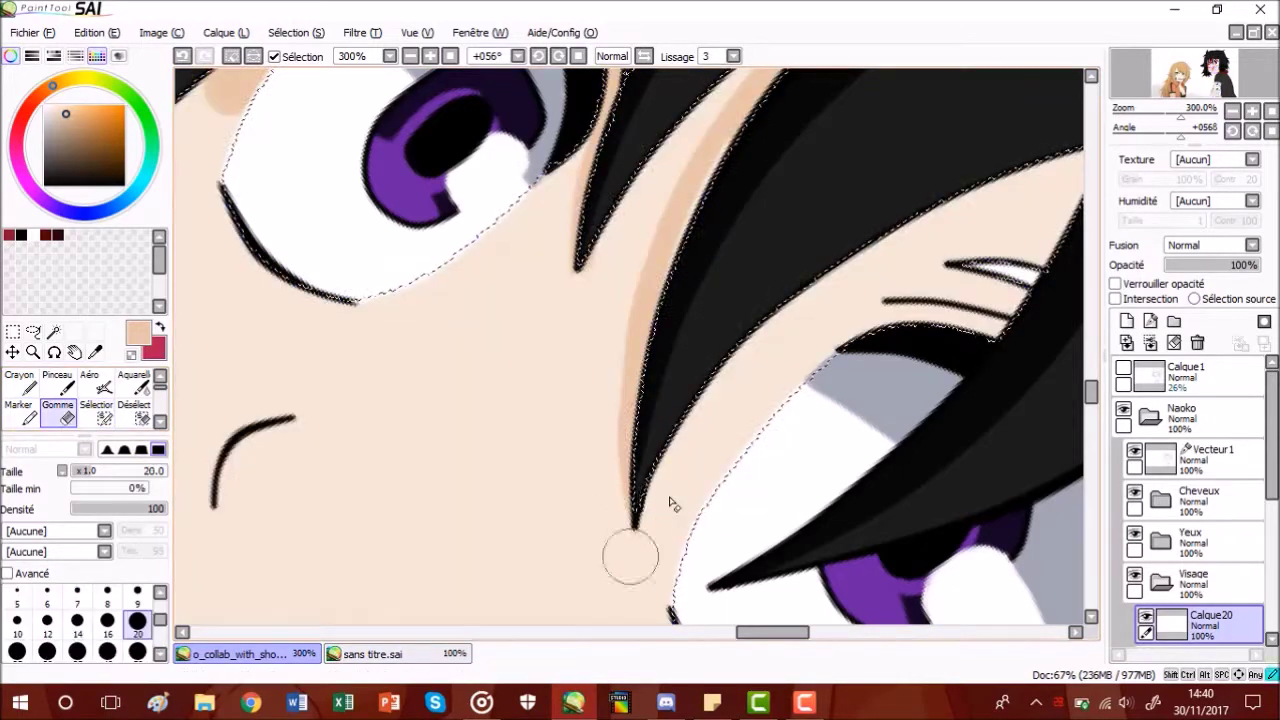
pyautogui.click(31, 385)
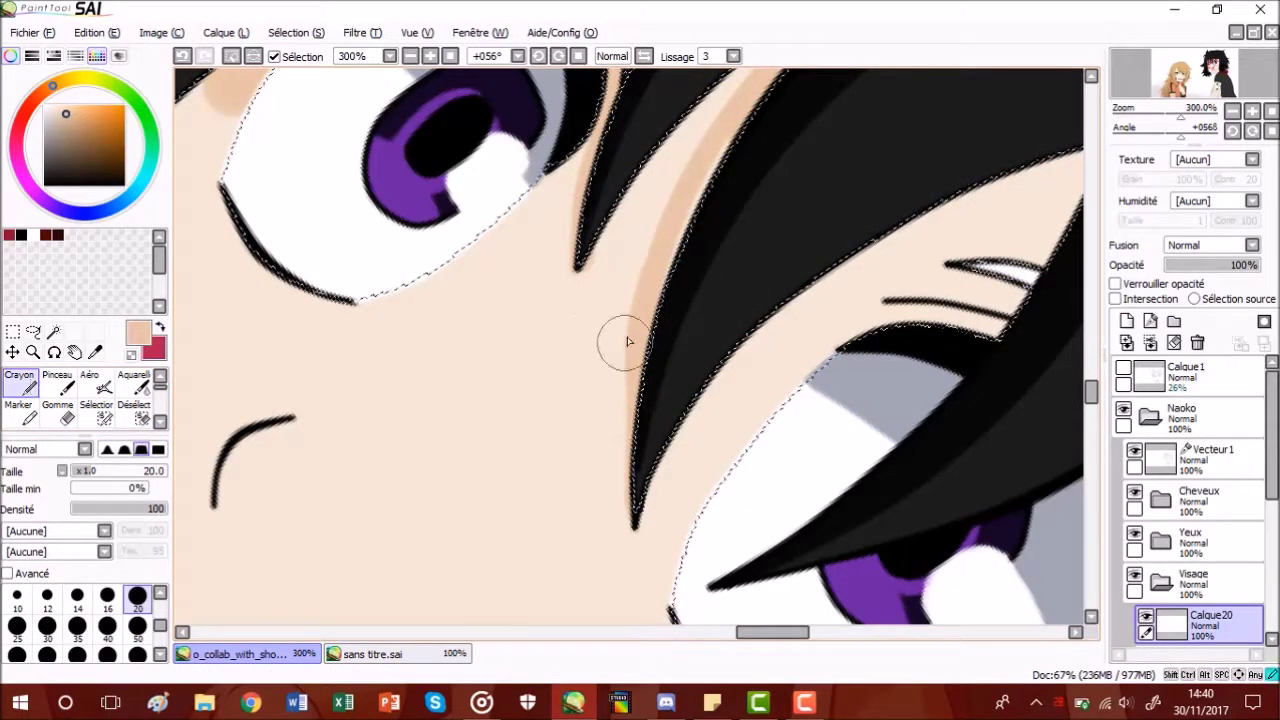
pyautogui.click(68, 418)
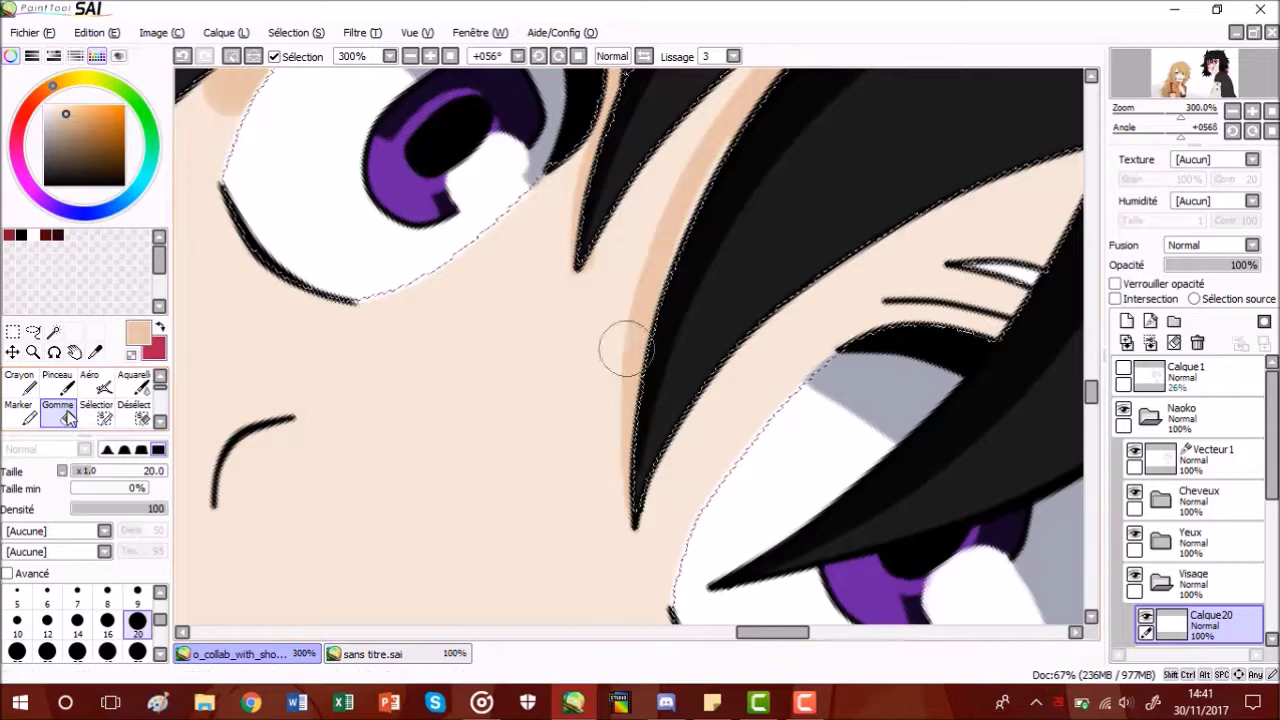
pyautogui.click(31, 385)
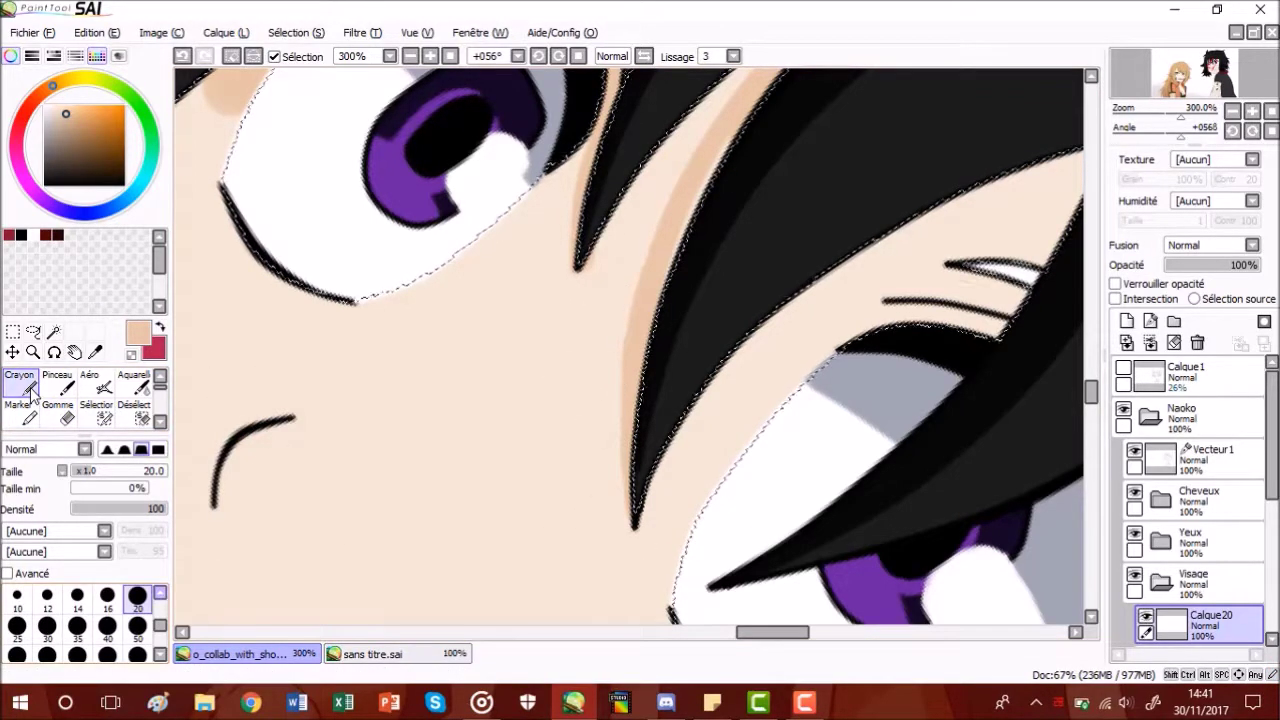
pyautogui.moveTo(1092, 402)
pyautogui.mouseDown()
pyautogui.moveTo(1091, 368)
pyautogui.moveTo(1091, 386)
pyautogui.mouseUp()
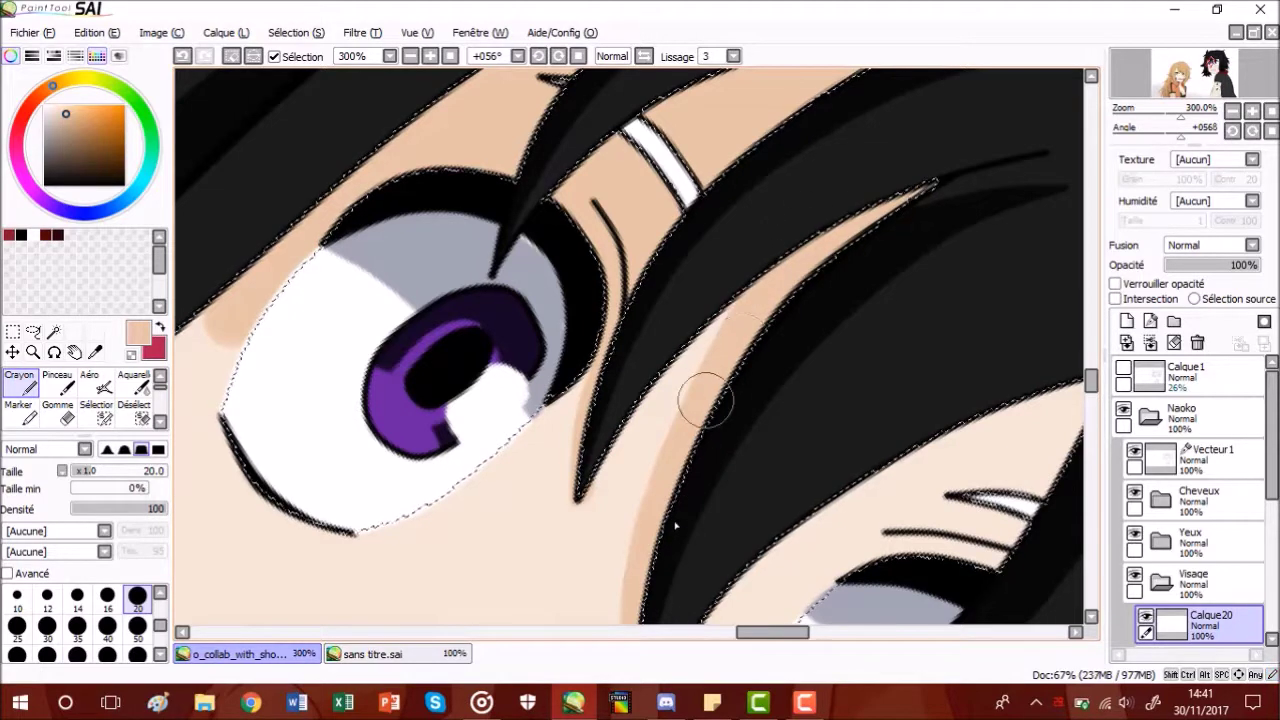
# - Restore the upright view and shade the skin under the bangs above the right eye with a size 20 Crayon, trimming with the eraser
pyautogui.scroll(-4, 708, 399)
pyautogui.click(578, 56)
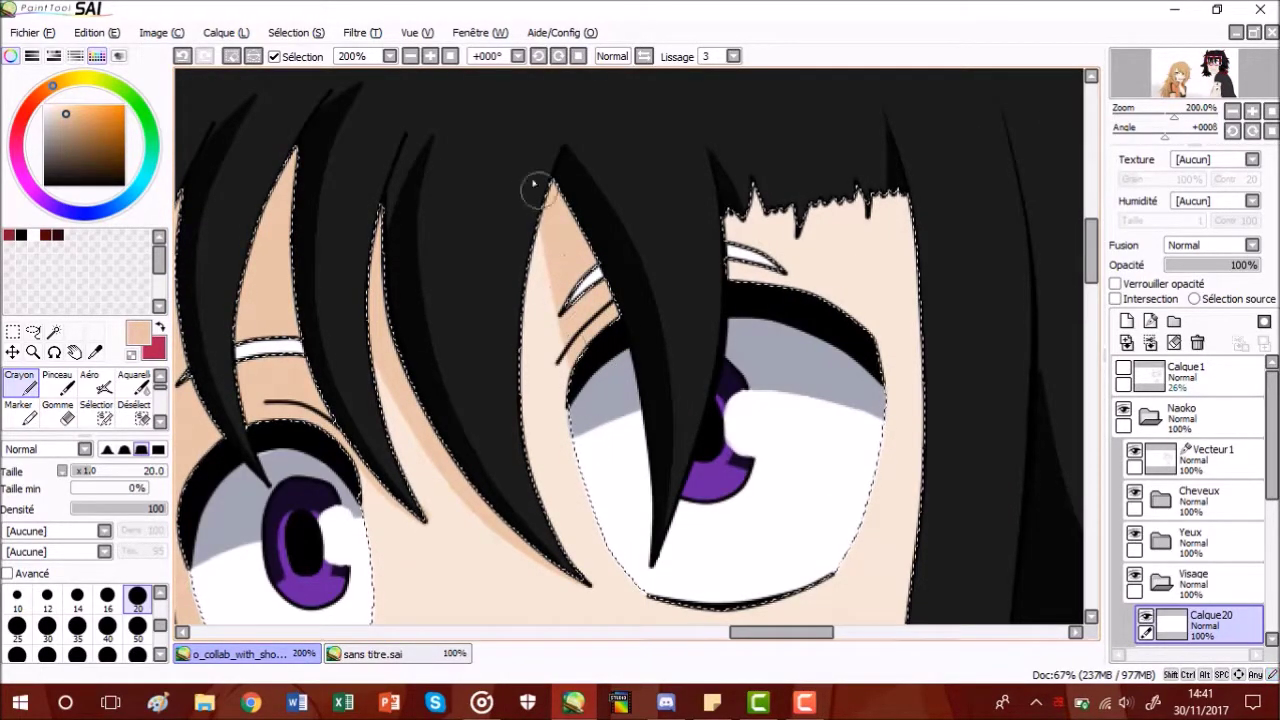
pyautogui.press('e')
pyautogui.click(30, 385)
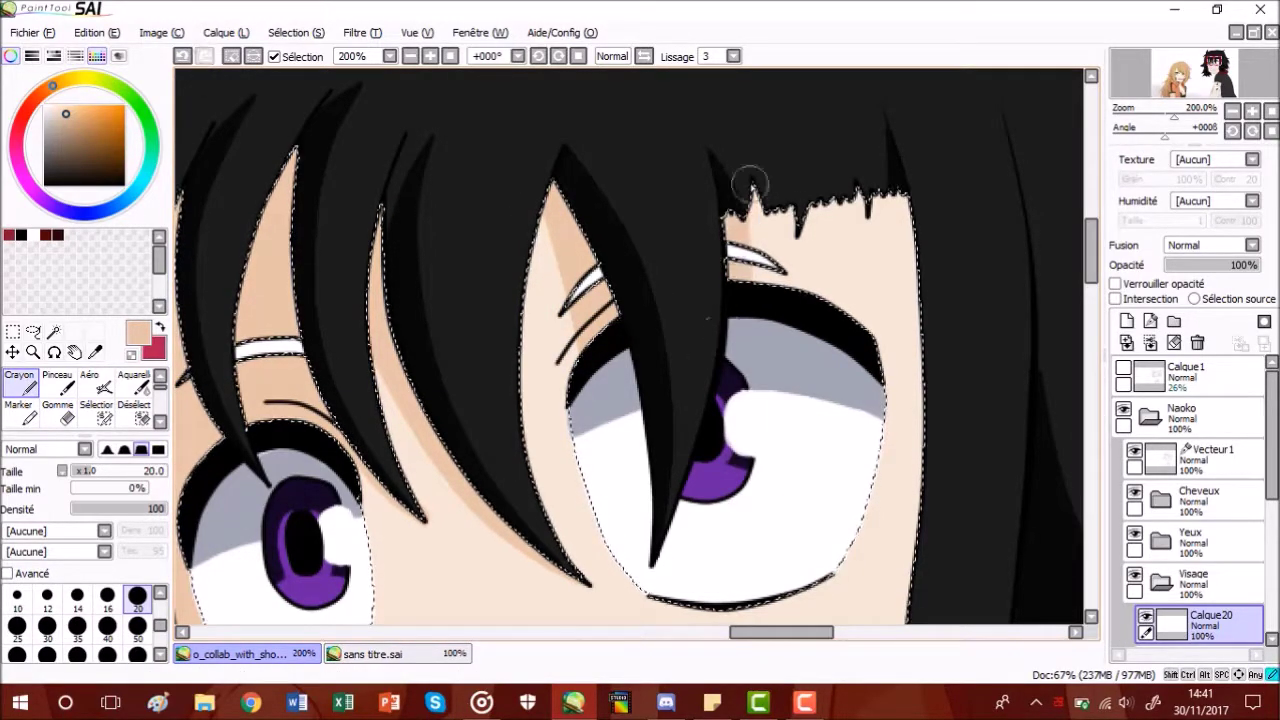
pyautogui.press('e')
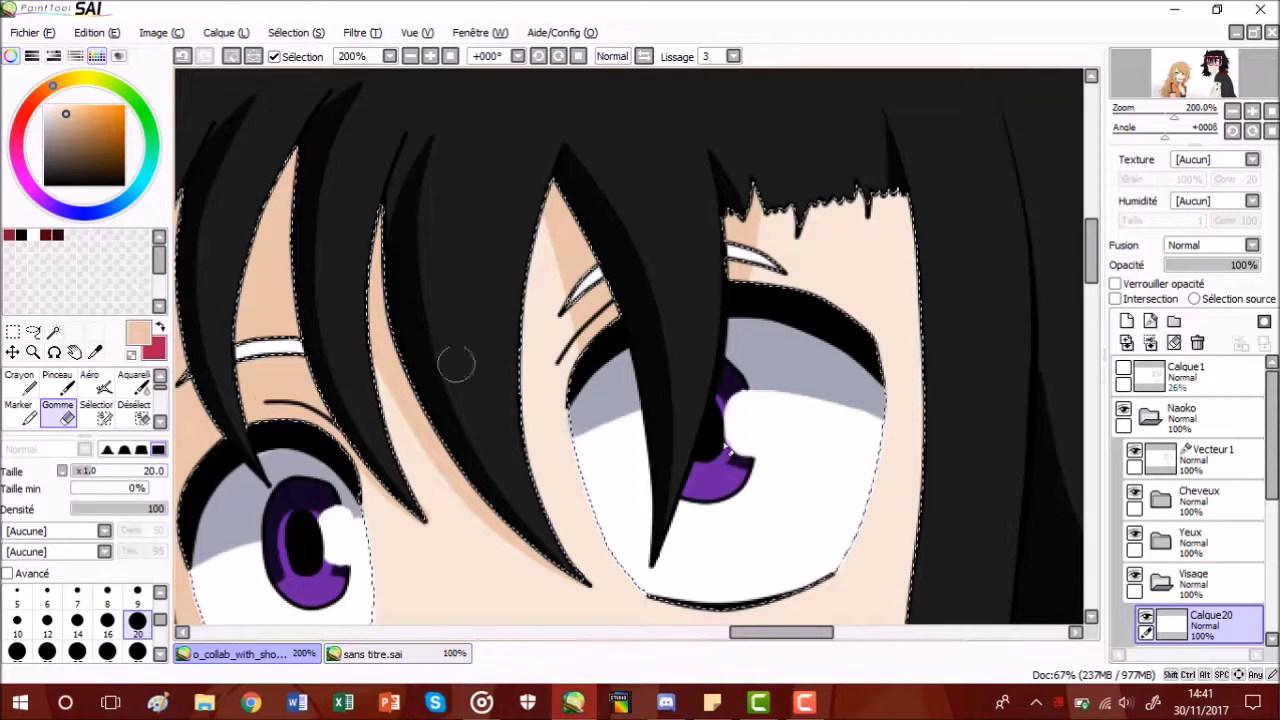
# - Rotate the canvas view to -135 degrees and refine the shadows around the right eyebrow with the eraser and Crayon
pyautogui.click(538, 56)
pyautogui.click(538, 56)
pyautogui.click(538, 56)
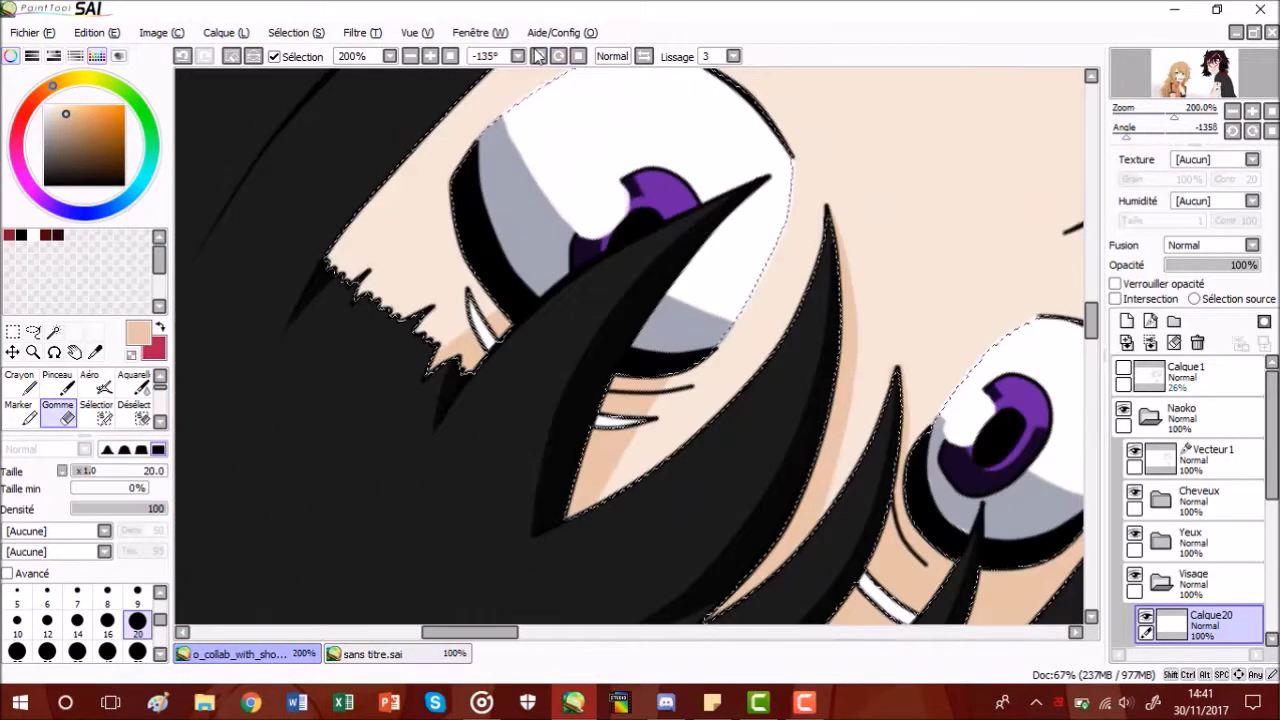
pyautogui.click(26, 389)
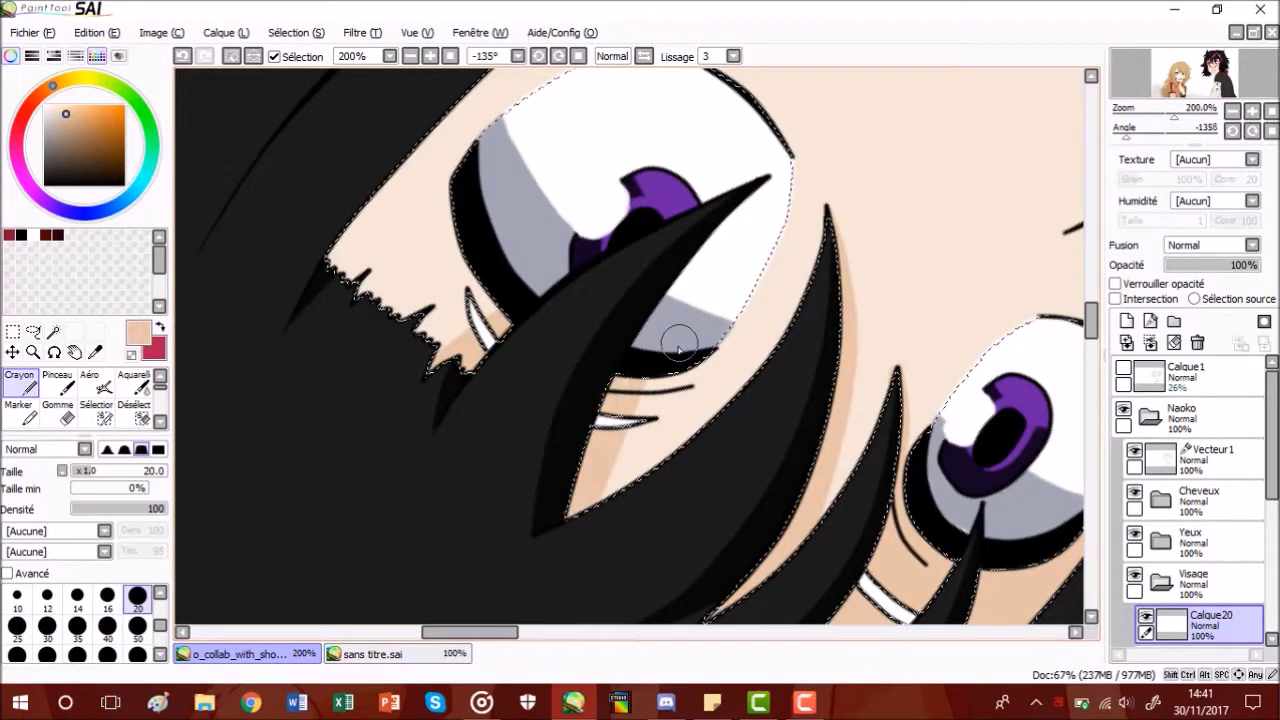
# - Examine the skin shading on the dark-haired character's face and arm alongside the blonde character
pyautogui.click(450, 57)
pyautogui.scroll(5, 840, 348)
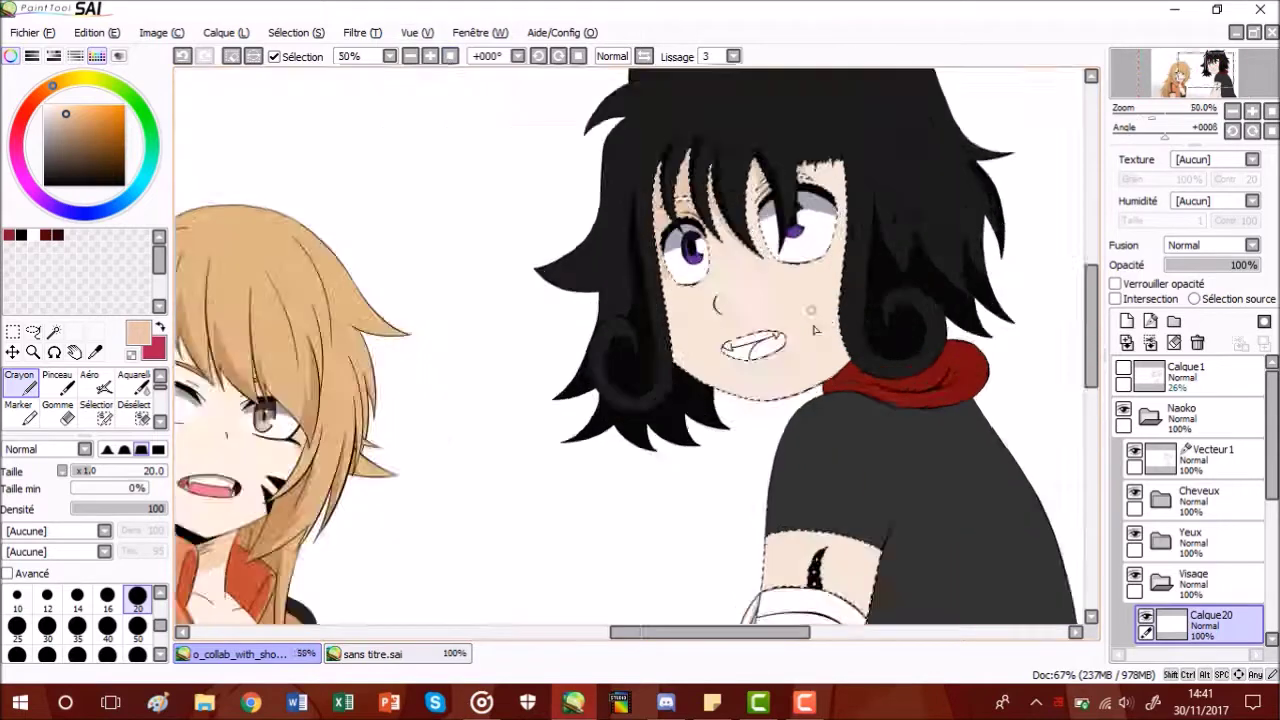
pyautogui.click(58, 412)
pyautogui.scroll(-4, 512, 160)
pyautogui.scroll(6, 490, 262)
pyautogui.moveTo(314, 504); pyautogui.dragTo(302, 430)
pyautogui.scroll(-7, 312, 407)
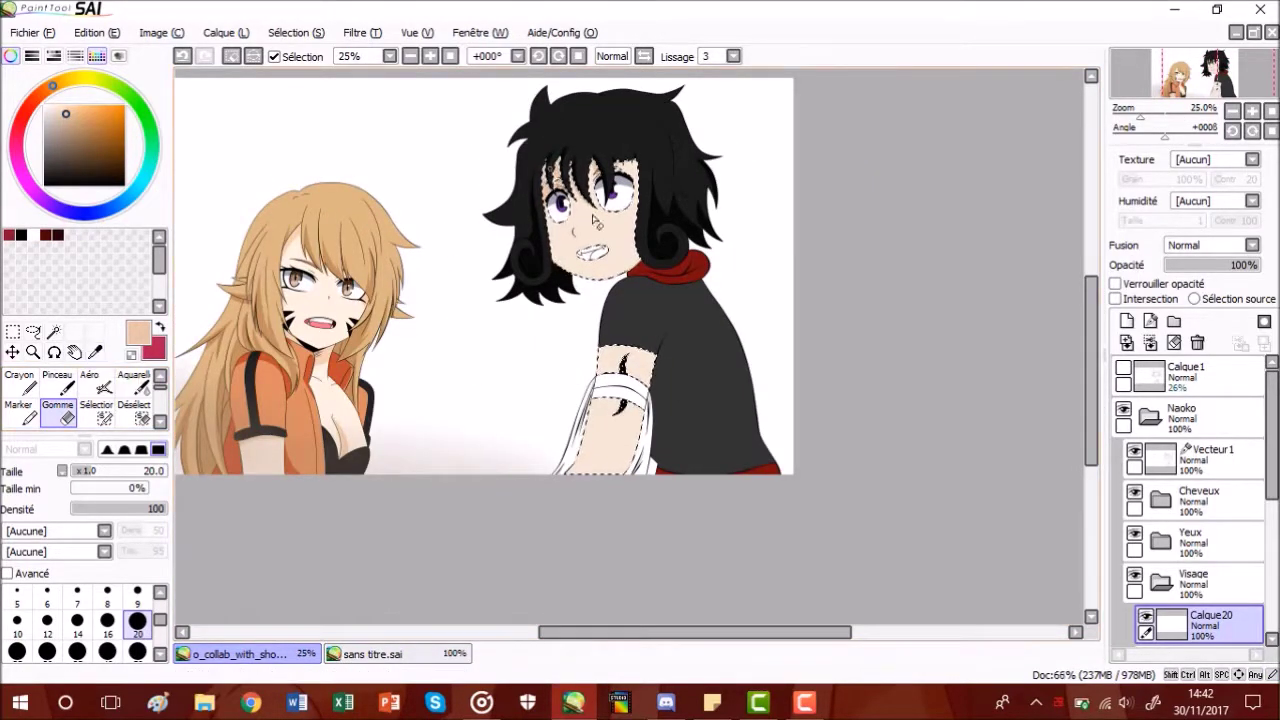
pyautogui.scroll(4, 596, 220)
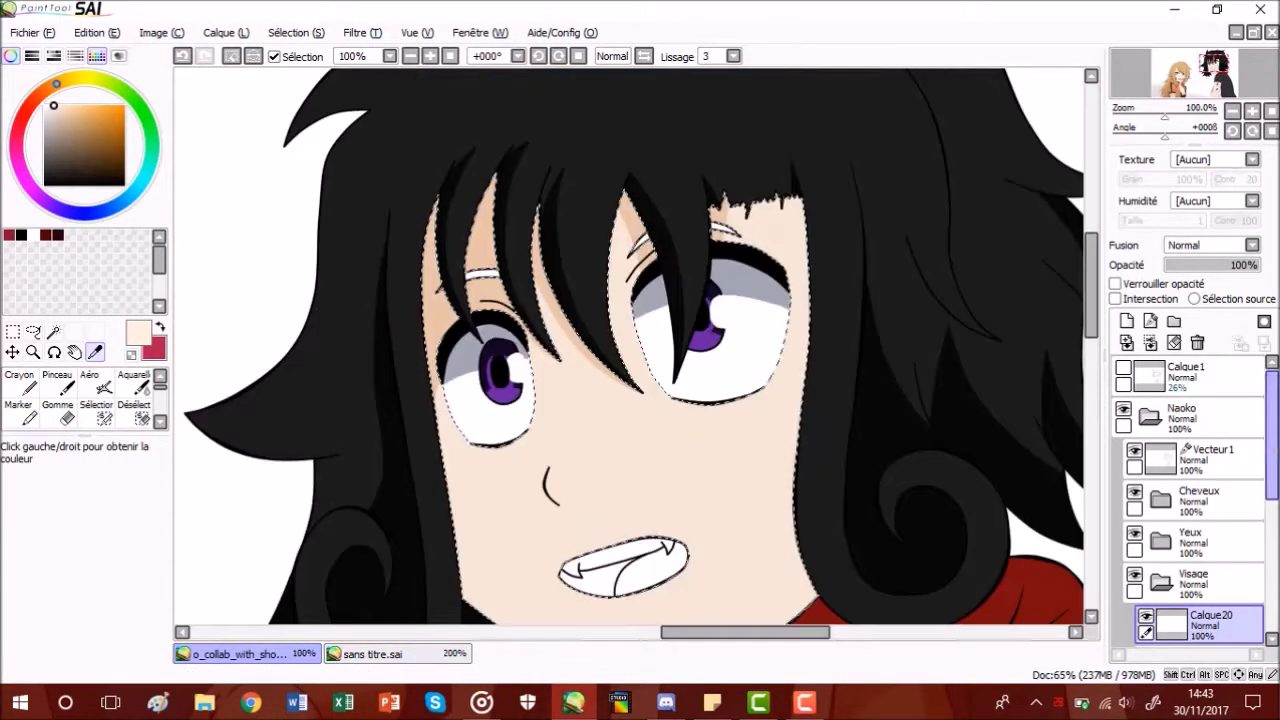
# - Check the skin layers in the Visage folder by toggling Calque18's visibility, and delete Calque19
pyautogui.moveTo(1272, 430); pyautogui.dragTo(1272, 505)
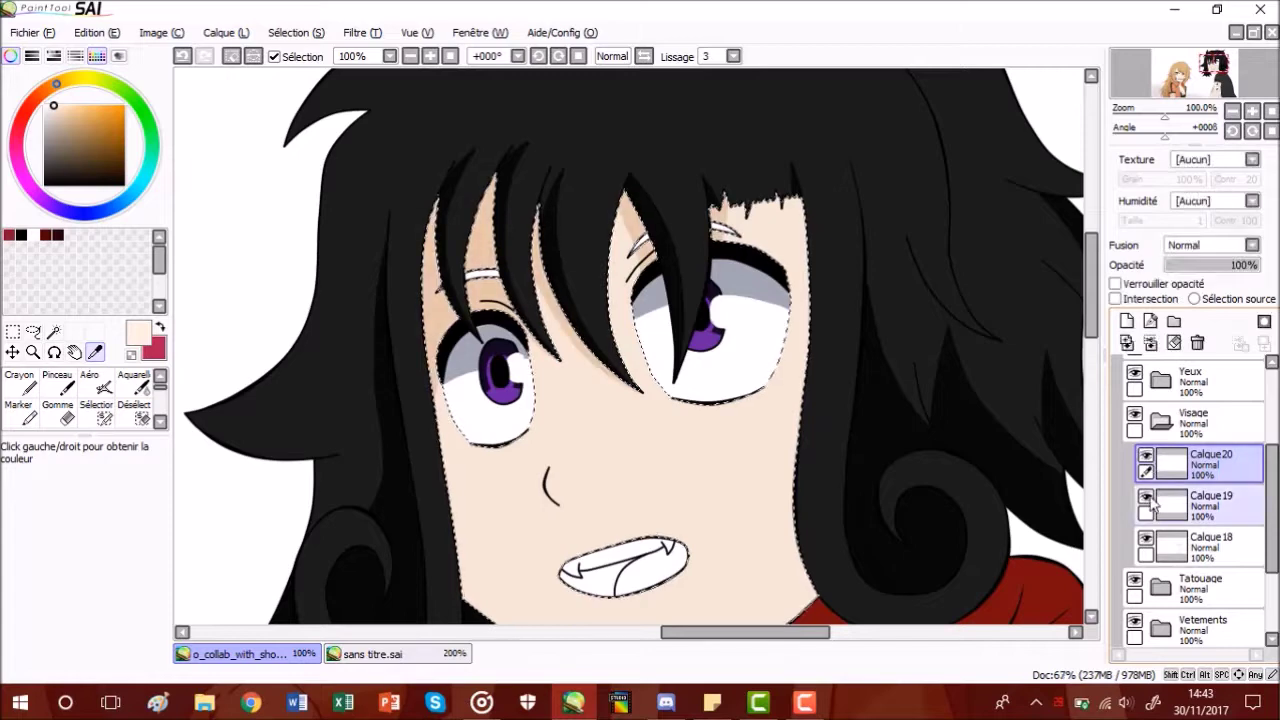
pyautogui.click(1147, 539)
pyautogui.click(1147, 539)
pyautogui.click(1208, 504)
pyautogui.click(1197, 343)
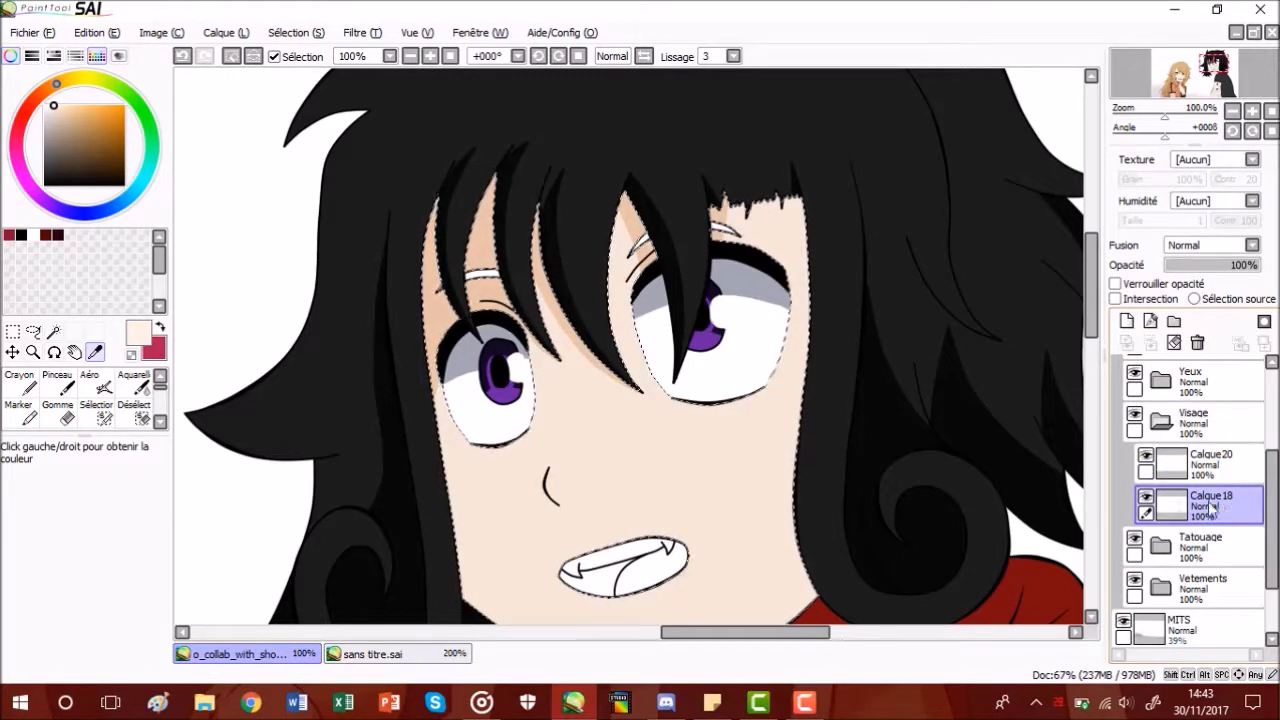
# - Repaint the base skin on Calque18 in the lighter beige with a size 350 Crayon
pyautogui.click(20, 384)
pyautogui.click(160, 655)
pyautogui.click(160, 655)
pyautogui.click(137, 627)
pyautogui.scroll(-4, 421, 341)
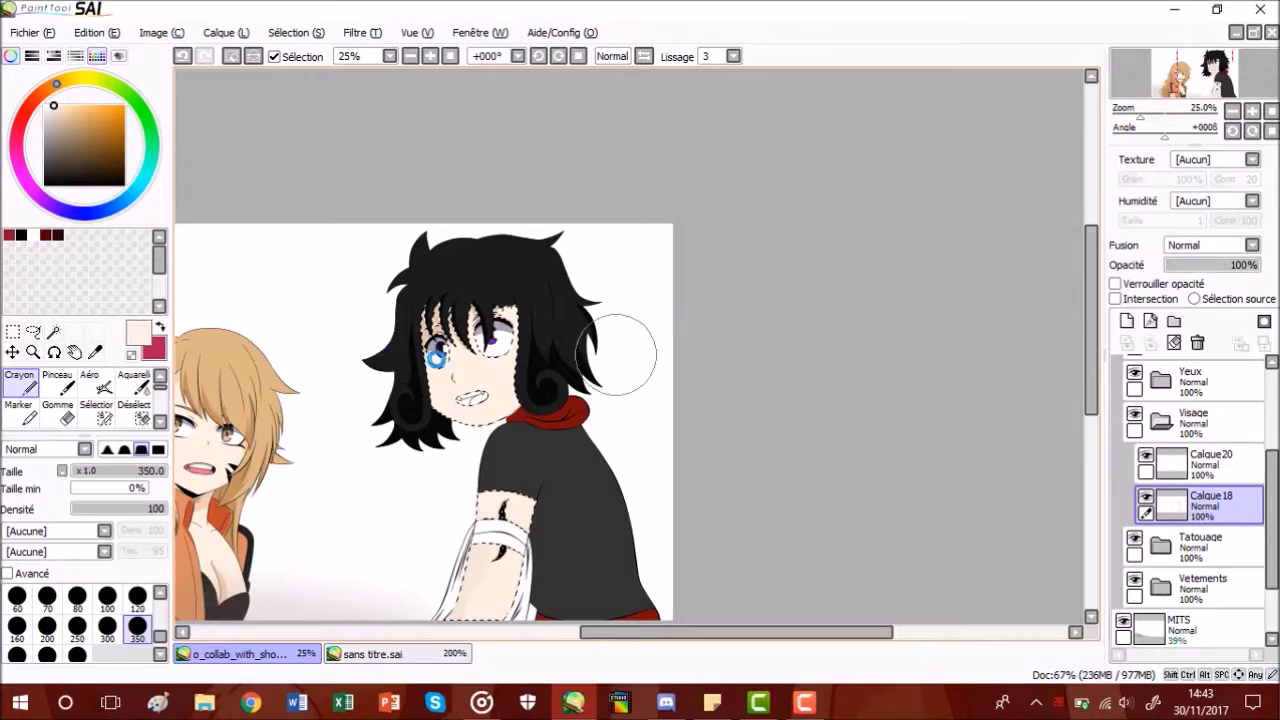
pyautogui.scroll(4, 489, 355)
# - Clip the shading layer Calque20 to the base skin layer below with the Intersection option
pyautogui.click(1211, 464)
pyautogui.click(1115, 299)
pyautogui.scroll(-4, 575, 277)
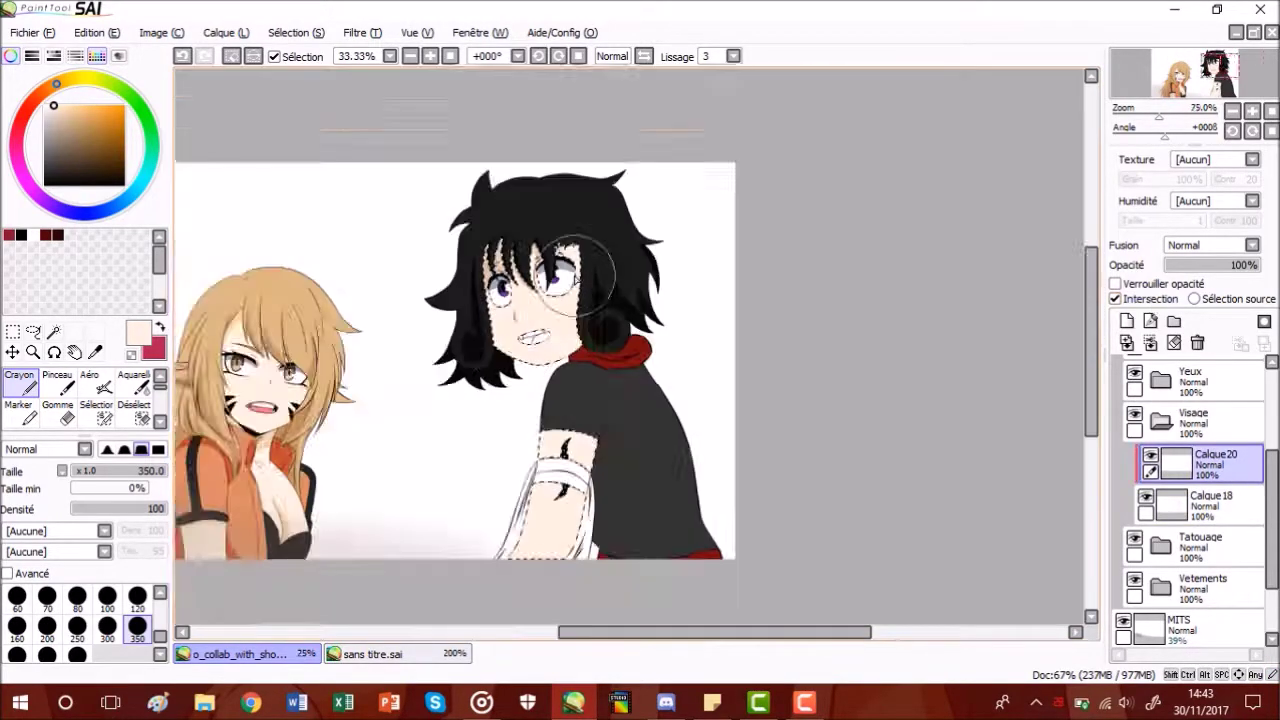
pyautogui.scroll(1, 576, 276)
pyautogui.moveTo(643, 595); pyautogui.dragTo(698, 369)
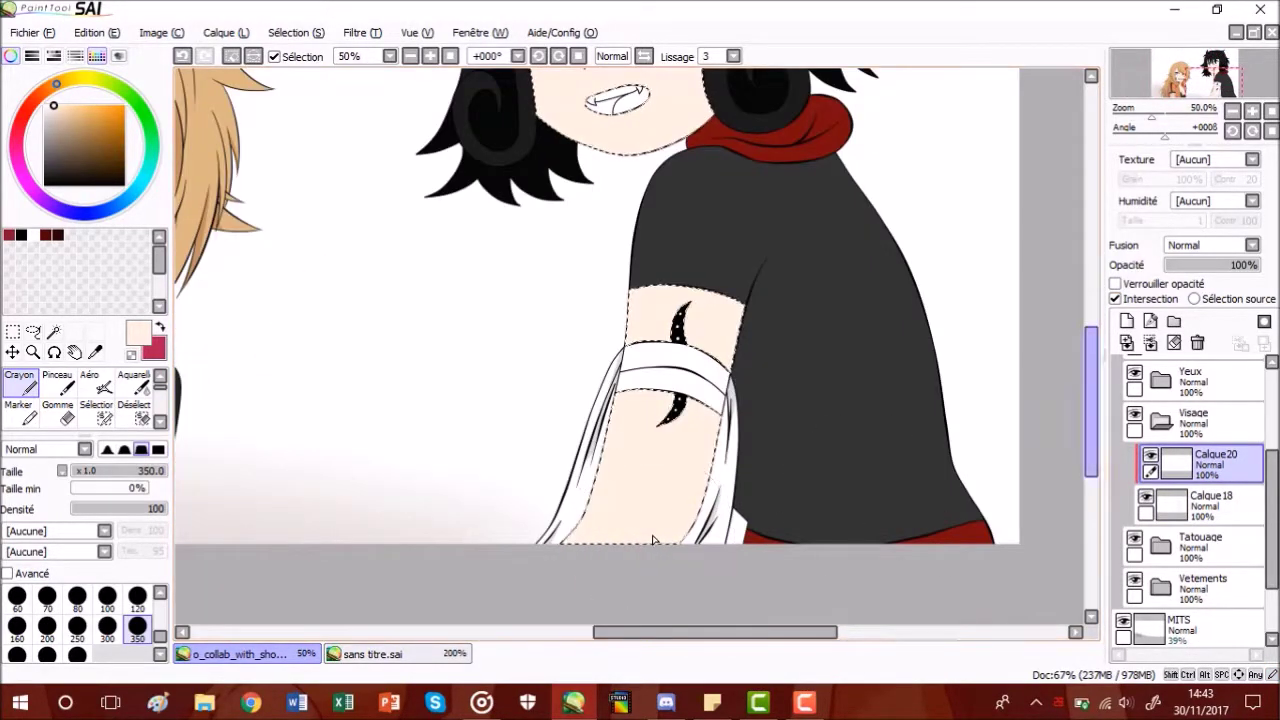
# - Sample the darker skin tone and shade the skin between the side hair and the left eye with a size 20 Crayon
pyautogui.click(95, 352)
pyautogui.scroll(-2, 540, 200)
pyautogui.scroll(4, 530, 190)
pyautogui.scroll(-3, 530, 190)
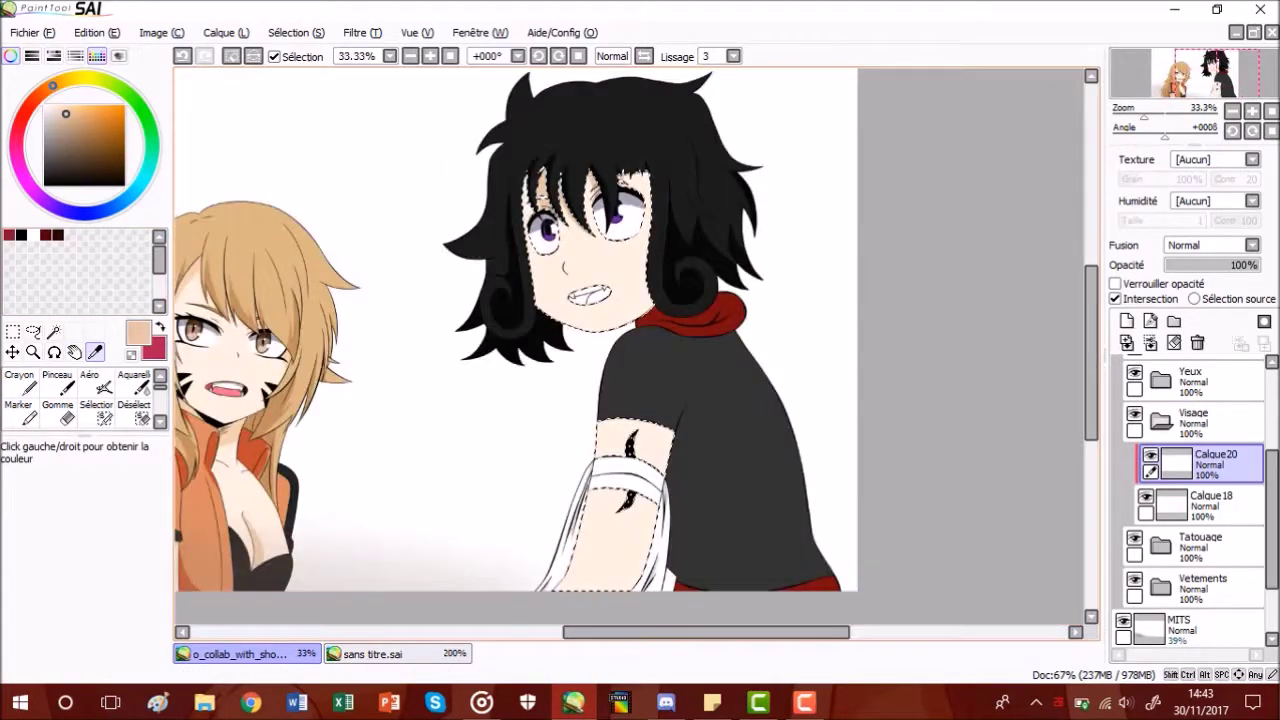
pyautogui.scroll(5, 532, 210)
pyautogui.click(590, 205)
pyautogui.click(19, 380)
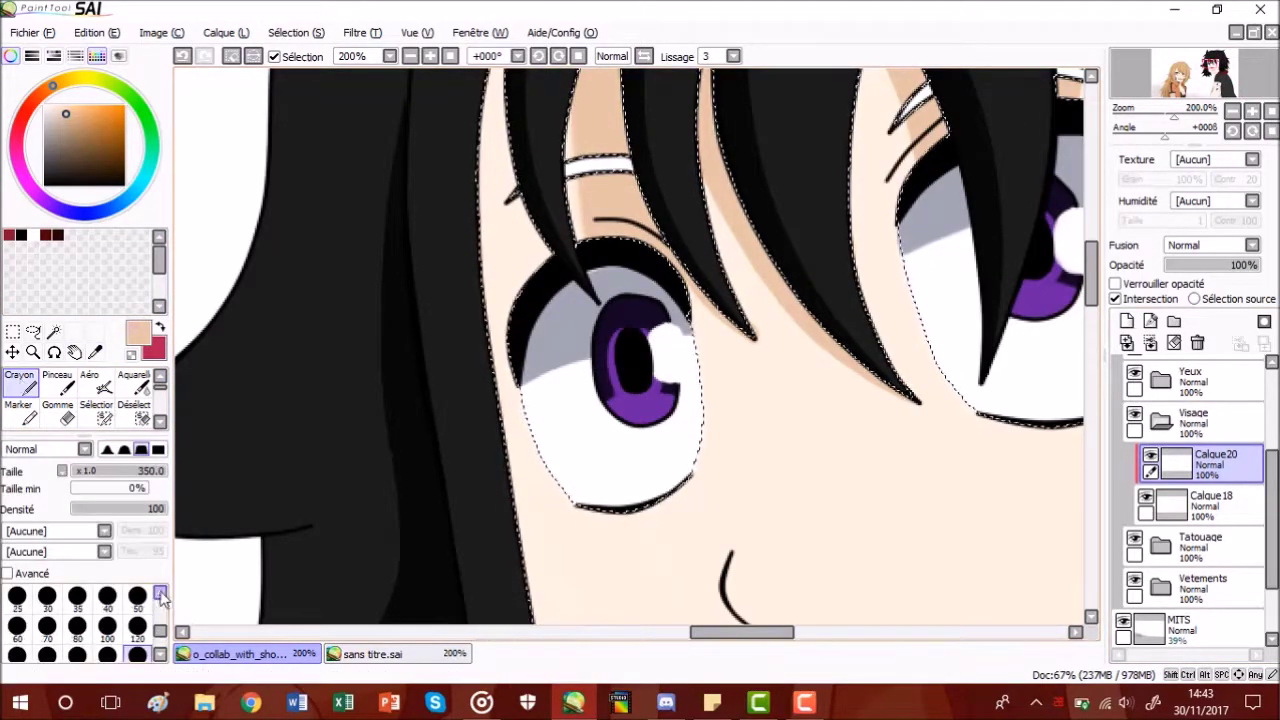
pyautogui.moveTo(1091, 302); pyautogui.dragTo(1091, 285)
pyautogui.moveTo(512, 170); pyautogui.dragTo(500, 492)
pyautogui.moveTo(508, 470); pyautogui.dragTo(525, 390)
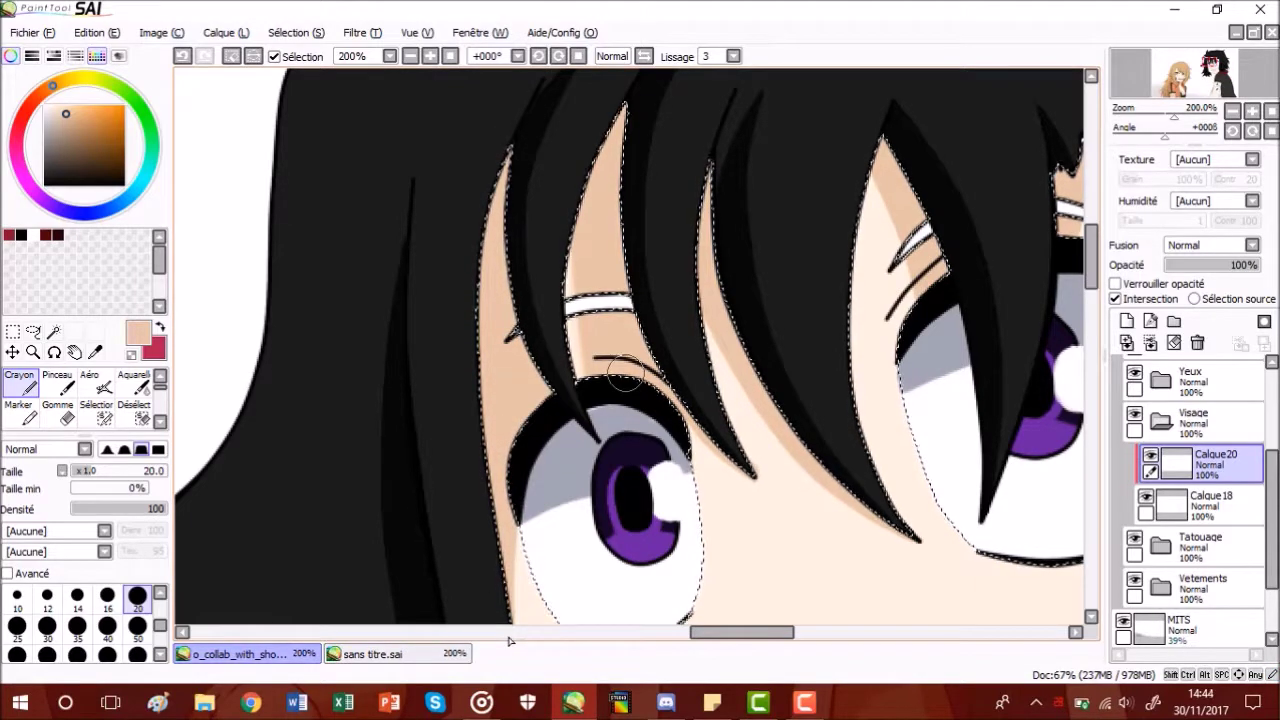
# - Shade the torso-facing side of the upper arm and forearm, above and below the white ribbon, with a size 120 Crayon
pyautogui.hscroll(-3, 590, 453)
pyautogui.scroll(-2, 829, 323)
pyautogui.scroll(1, 518, 367)
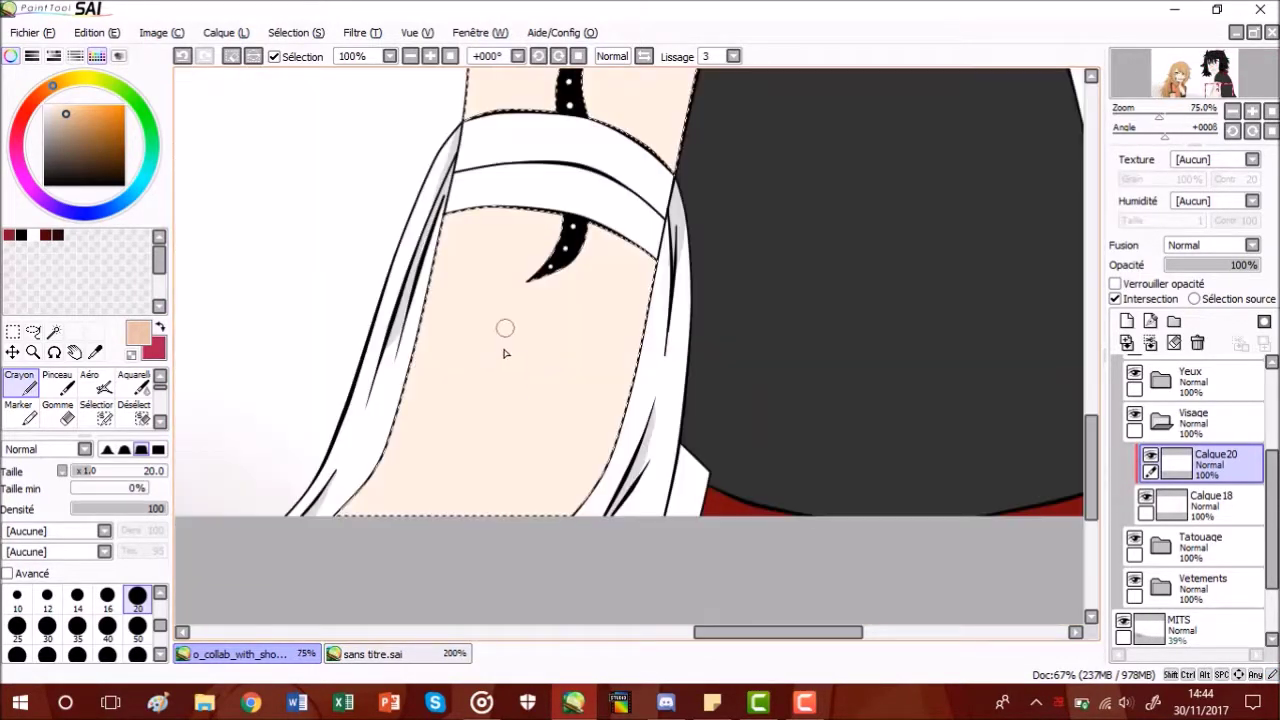
pyautogui.click(137, 655)
pyautogui.moveTo(1093, 516); pyautogui.dragTo(1095, 505)
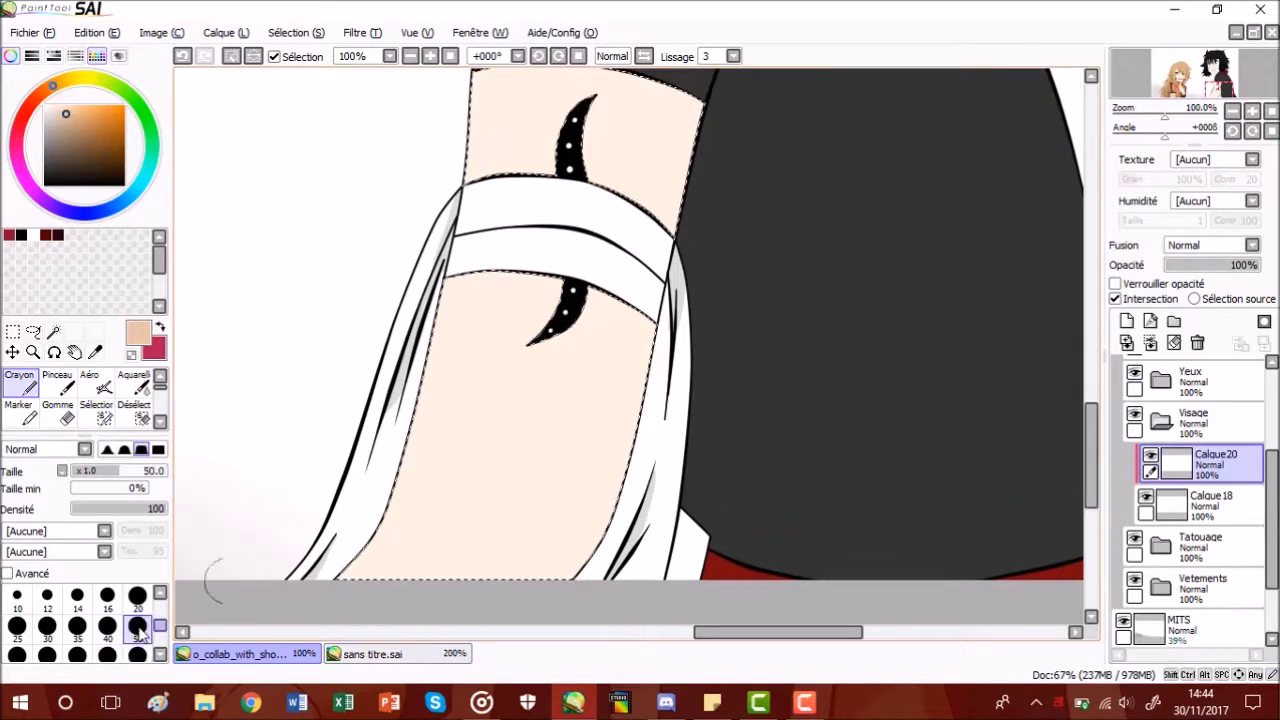
pyautogui.moveTo(1091, 483); pyautogui.dragTo(1090, 470)
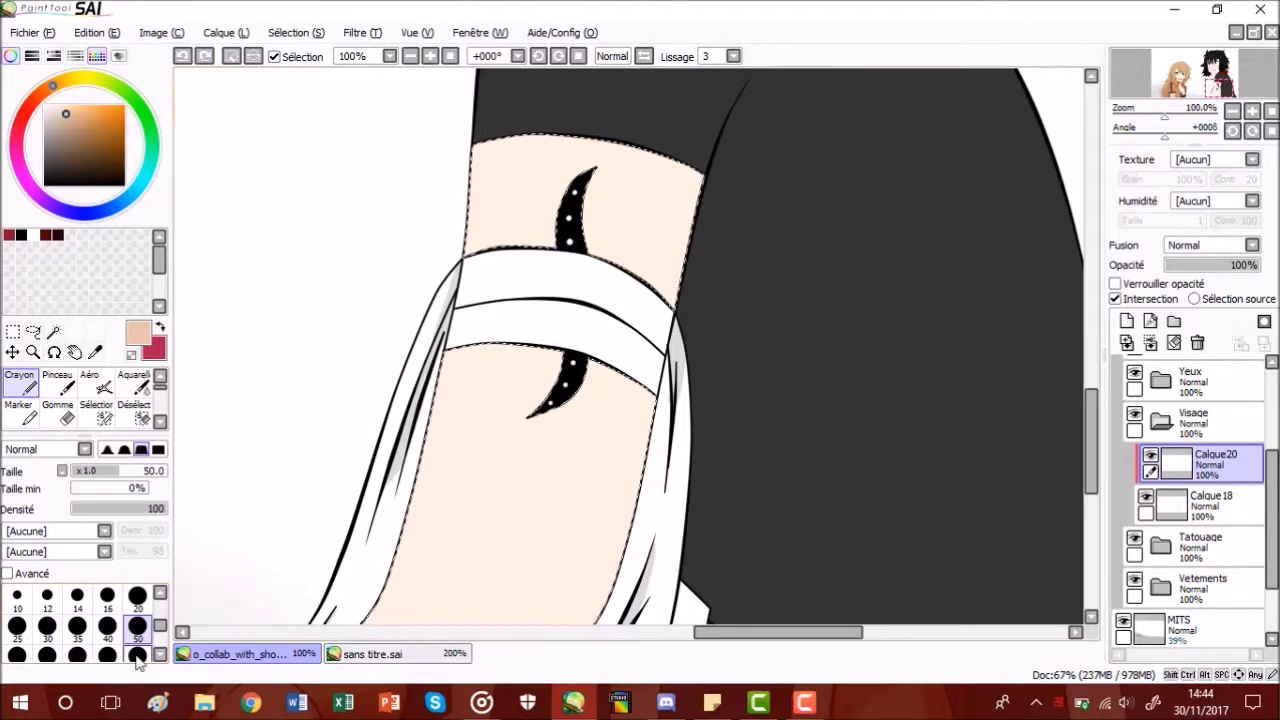
pyautogui.click(137, 656)
pyautogui.moveTo(632, 138); pyautogui.dragTo(625, 225)
pyautogui.moveTo(674, 120); pyautogui.dragTo(682, 205)
pyautogui.moveTo(608, 395); pyautogui.dragTo(557, 600)
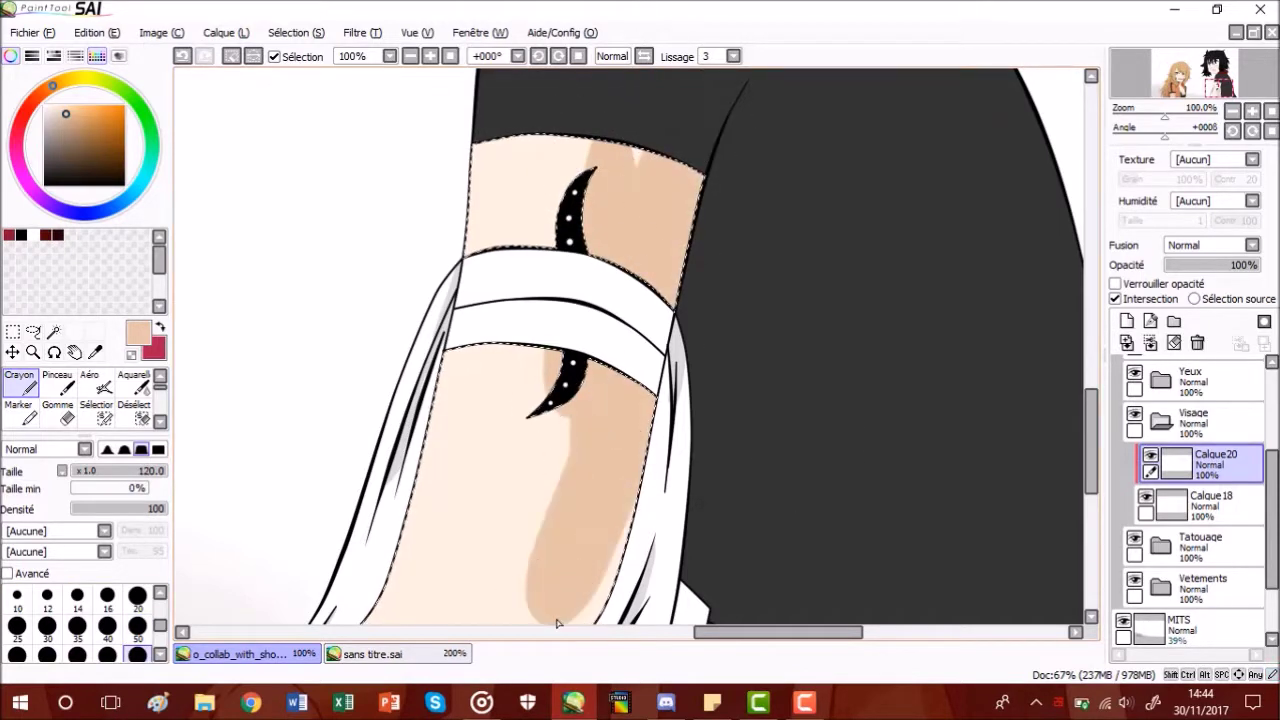
pyautogui.moveTo(1091, 444); pyautogui.dragTo(1091, 460)
pyautogui.moveTo(537, 545); pyautogui.dragTo(500, 556)
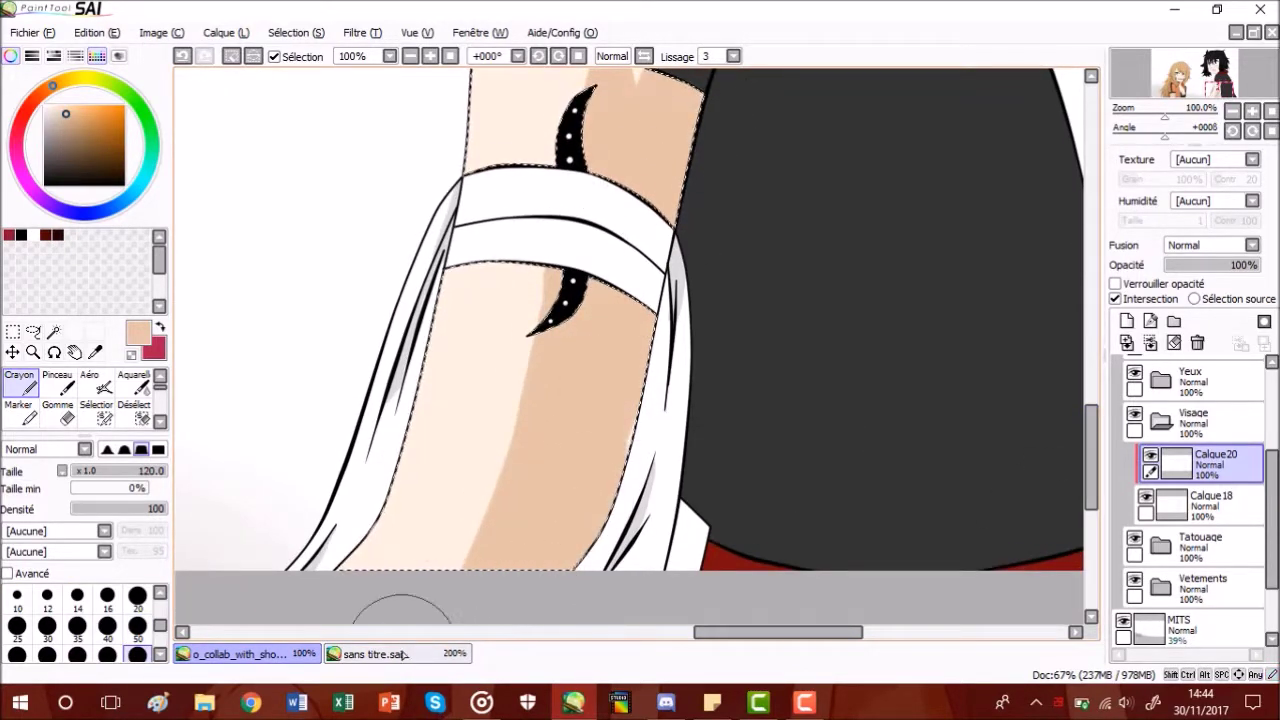
# - Smooth the arm shadow's inner edge and fill its gaps along the outline with a size 50 Crayon and a size 20 eraser
pyautogui.press('e')
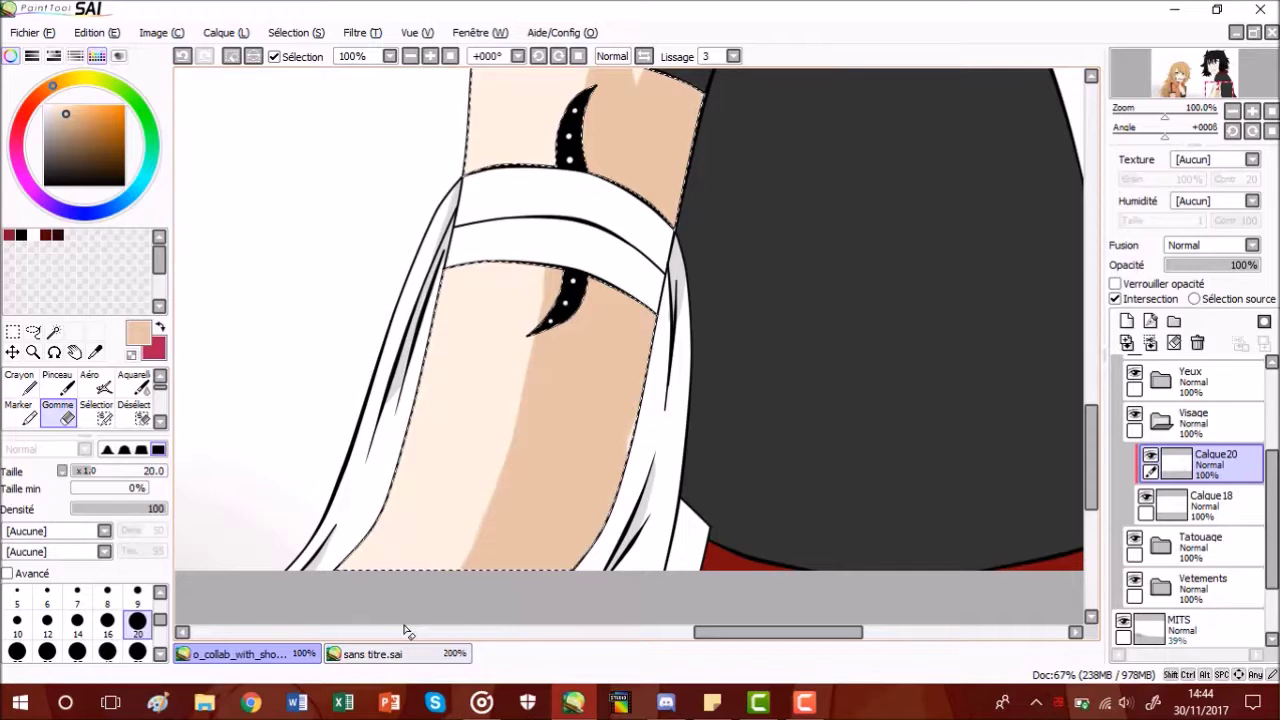
pyautogui.click(20, 382)
pyautogui.scroll(2, 600, 230)
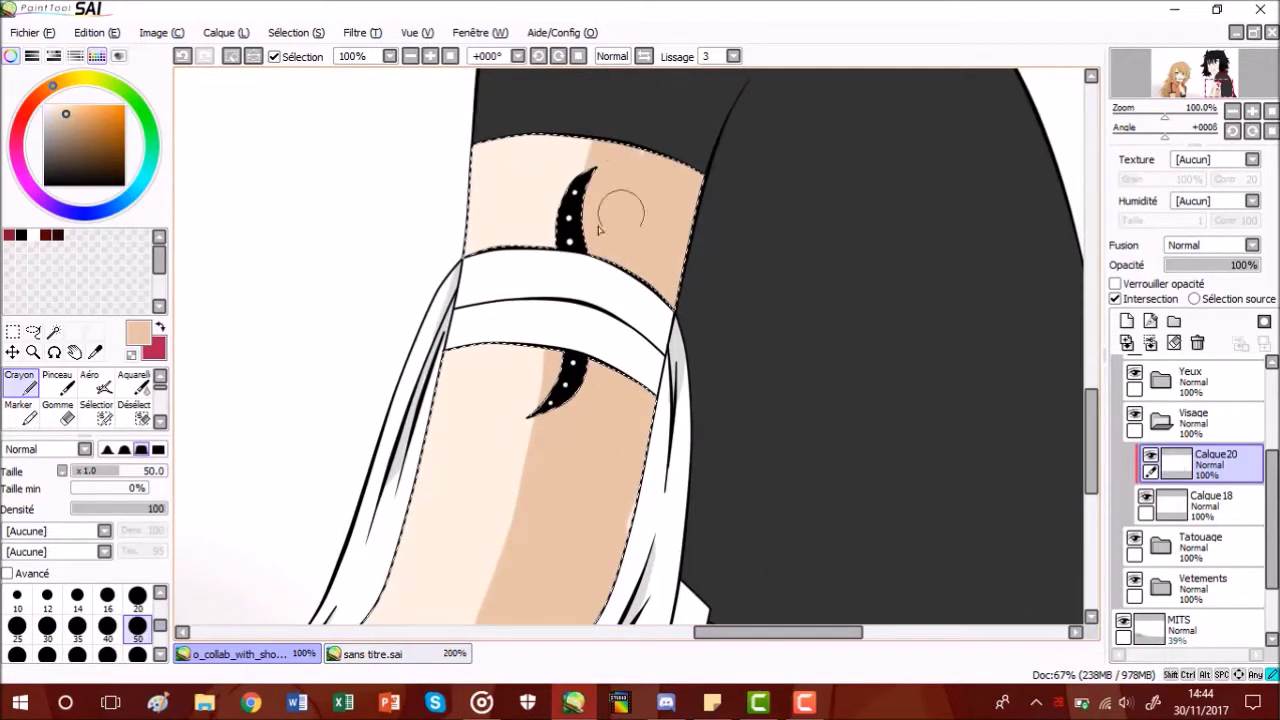
pyautogui.scroll(2, 643, 517)
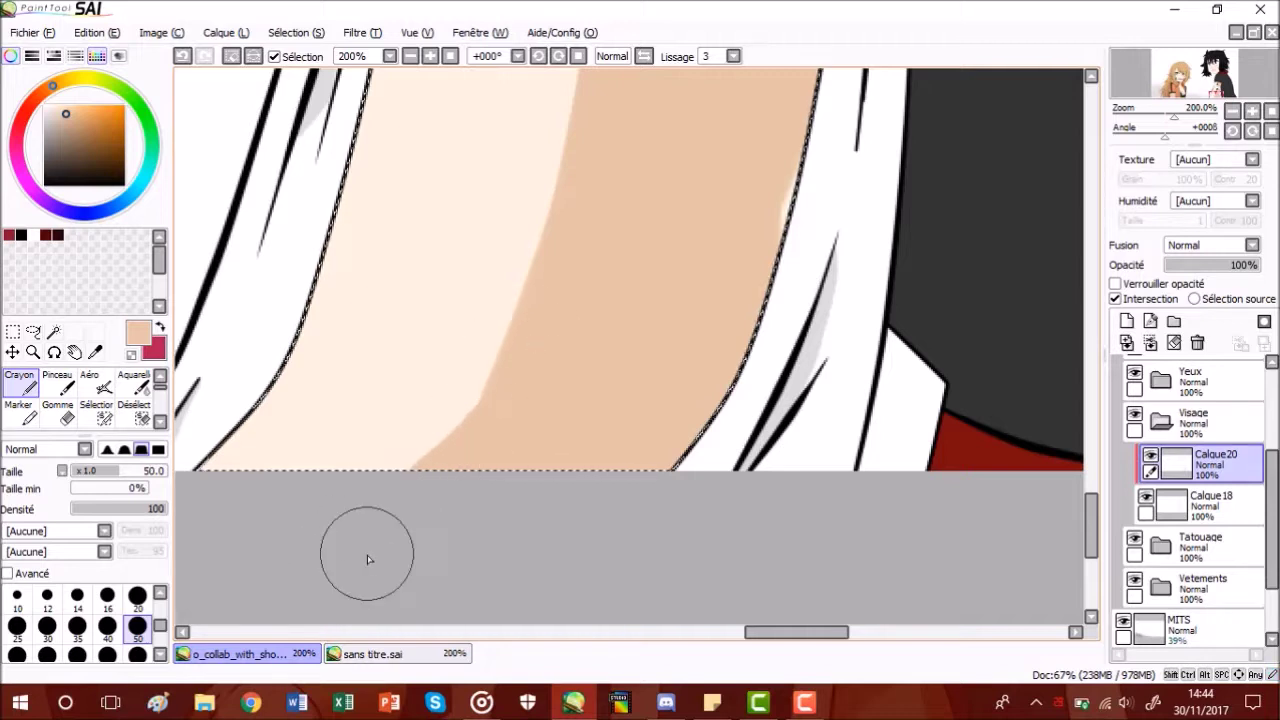
pyautogui.moveTo(796, 222); pyautogui.dragTo(800, 155)
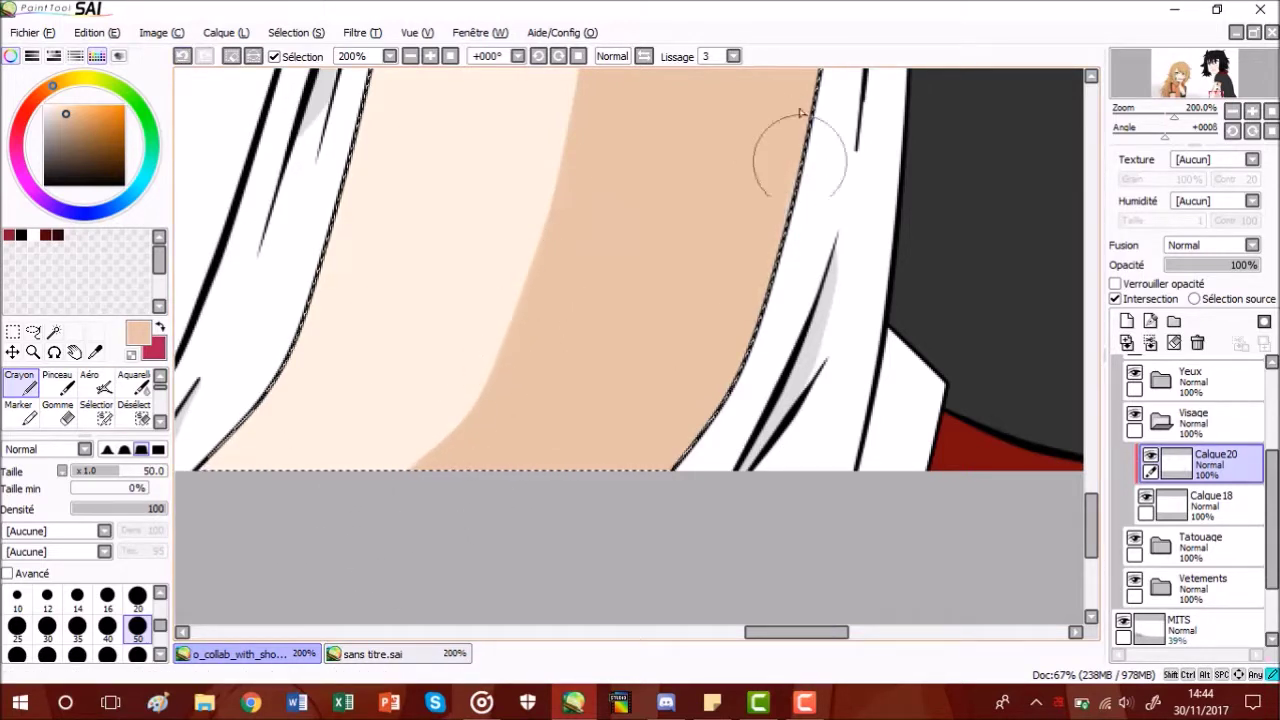
pyautogui.moveTo(1091, 538); pyautogui.dragTo(1091, 525)
pyautogui.click(58, 412)
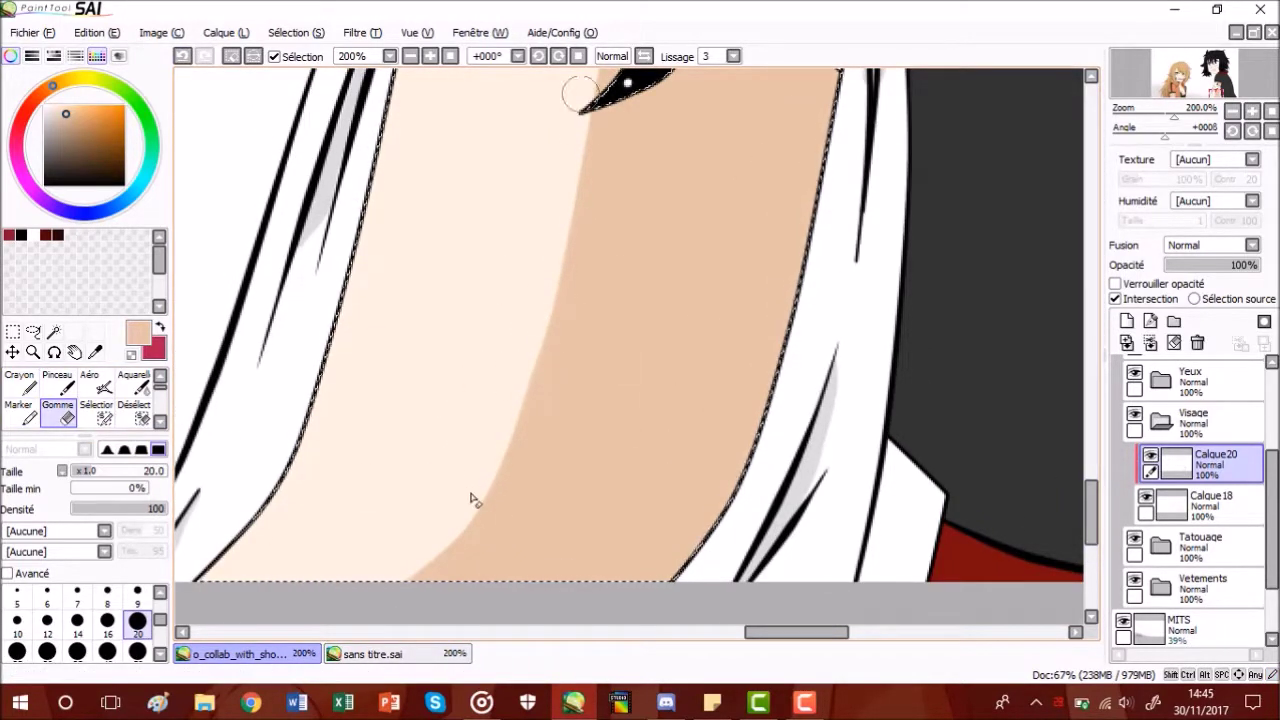
# - Clear the skin selection, add a layer in the Visage folder and select the white eyebrow areas from the Vecteur1 line art
pyautogui.scroll(-5, 490, 430)
pyautogui.scroll(4, 500, 159)
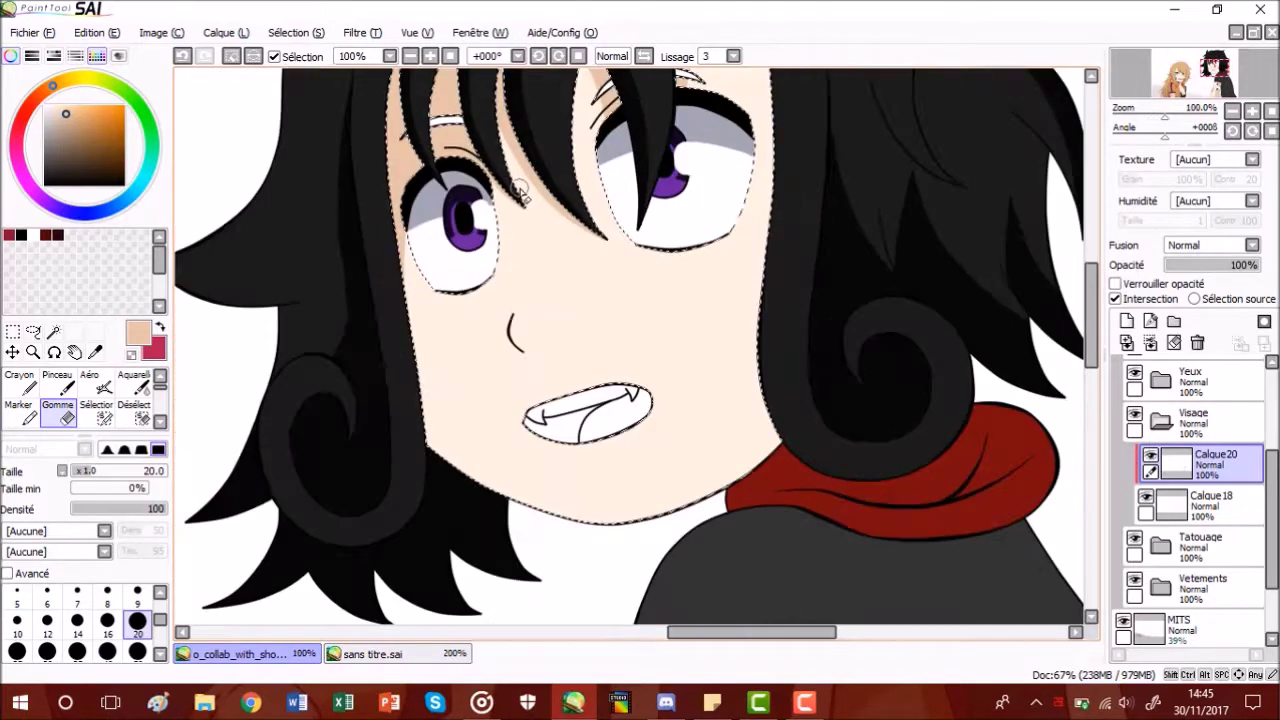
pyautogui.click(13, 332)
pyautogui.click(218, 175)
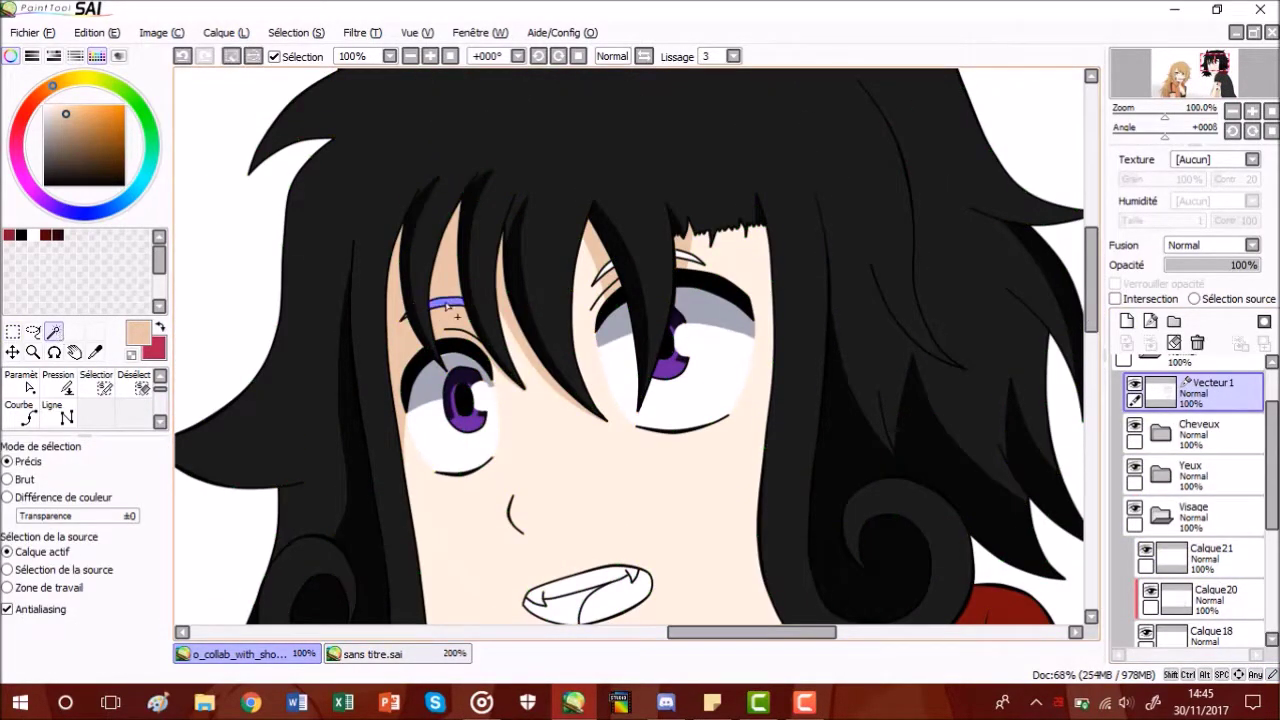
pyautogui.scroll(5, 447, 306)
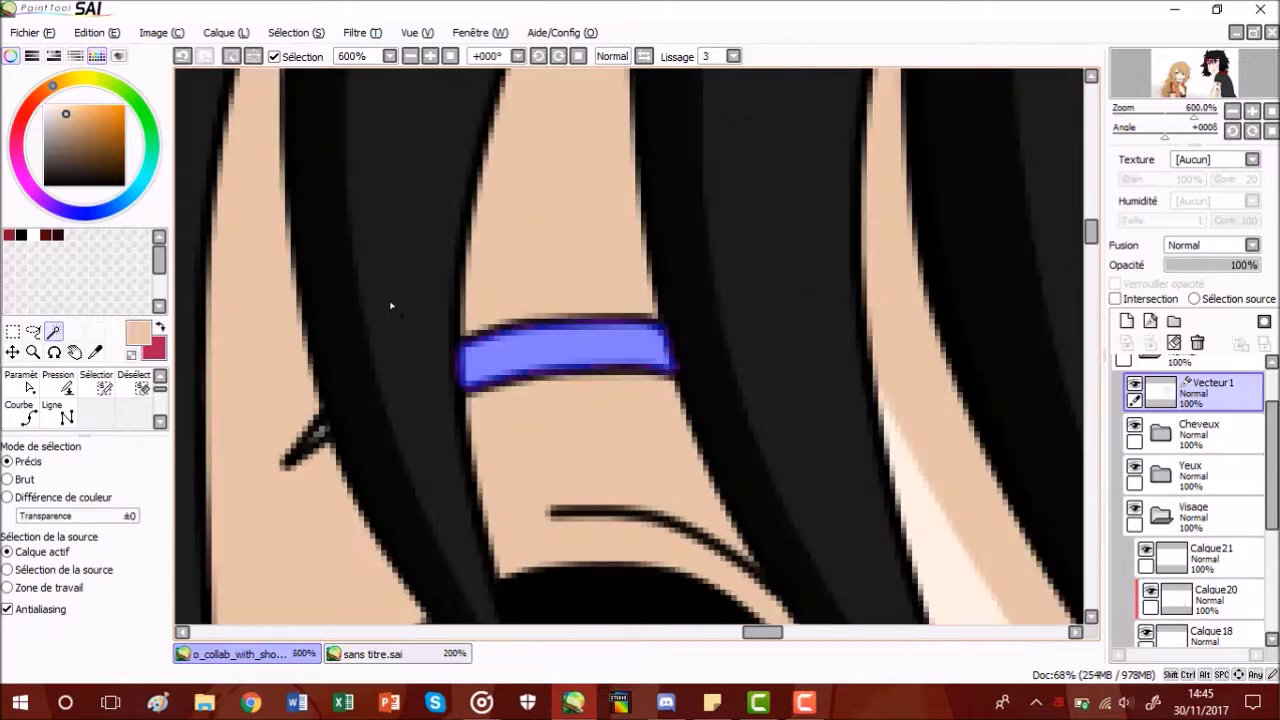
pyautogui.scroll(-5, 322, 432)
pyautogui.scroll(4, 266, 393)
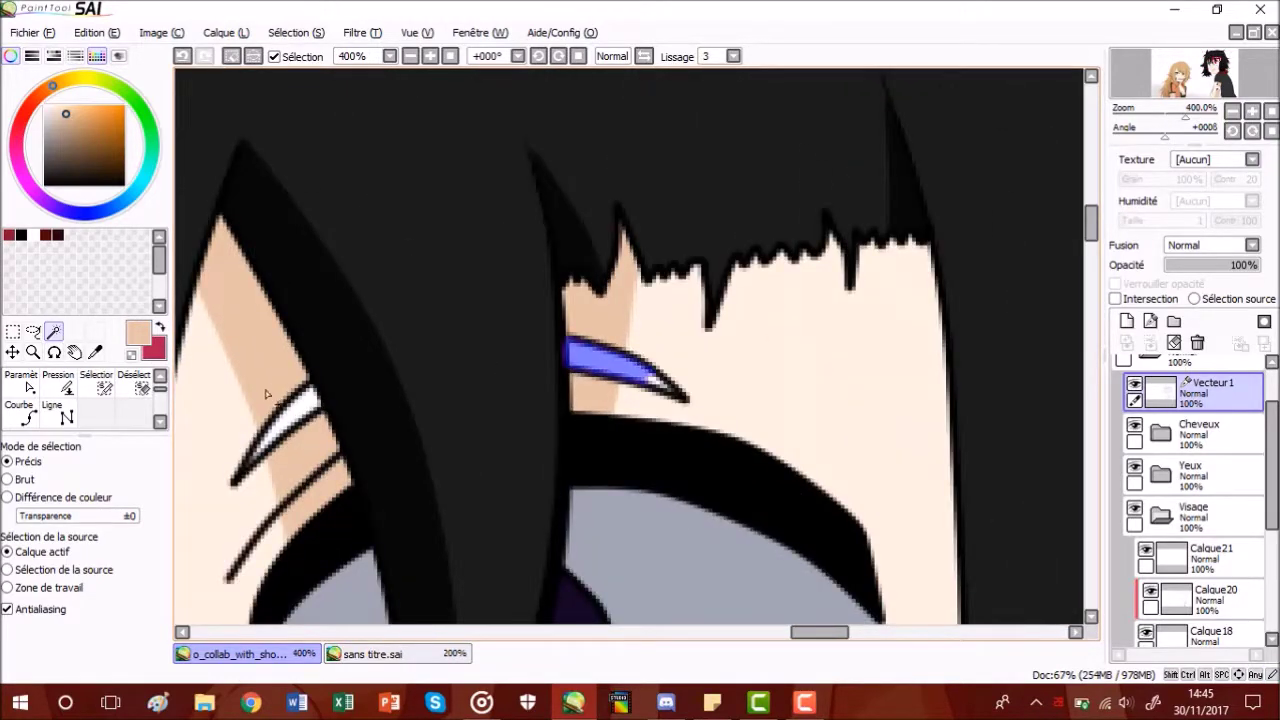
pyautogui.click(112, 383)
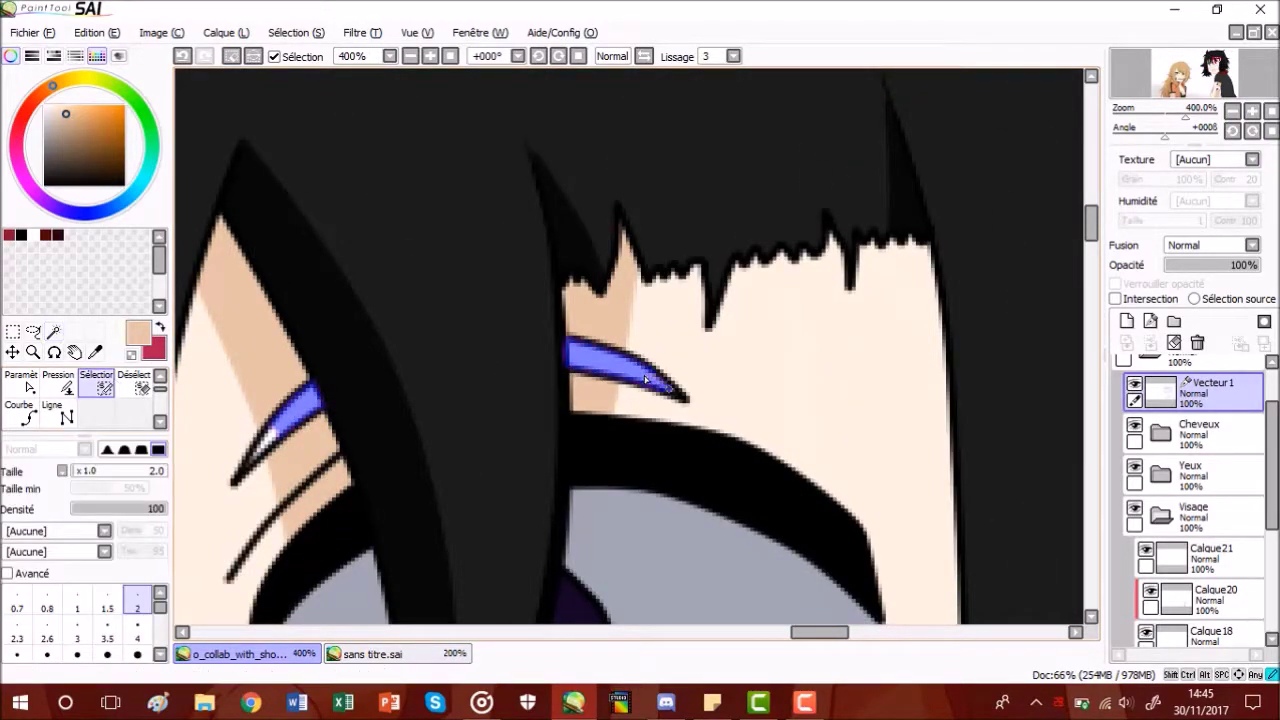
# - Fill every eyebrow piece on Calque21 with black sampled from the hair using a size 50 Crayon, and clear the selection
pyautogui.click(1211, 558)
pyautogui.rightClick(335, 400)
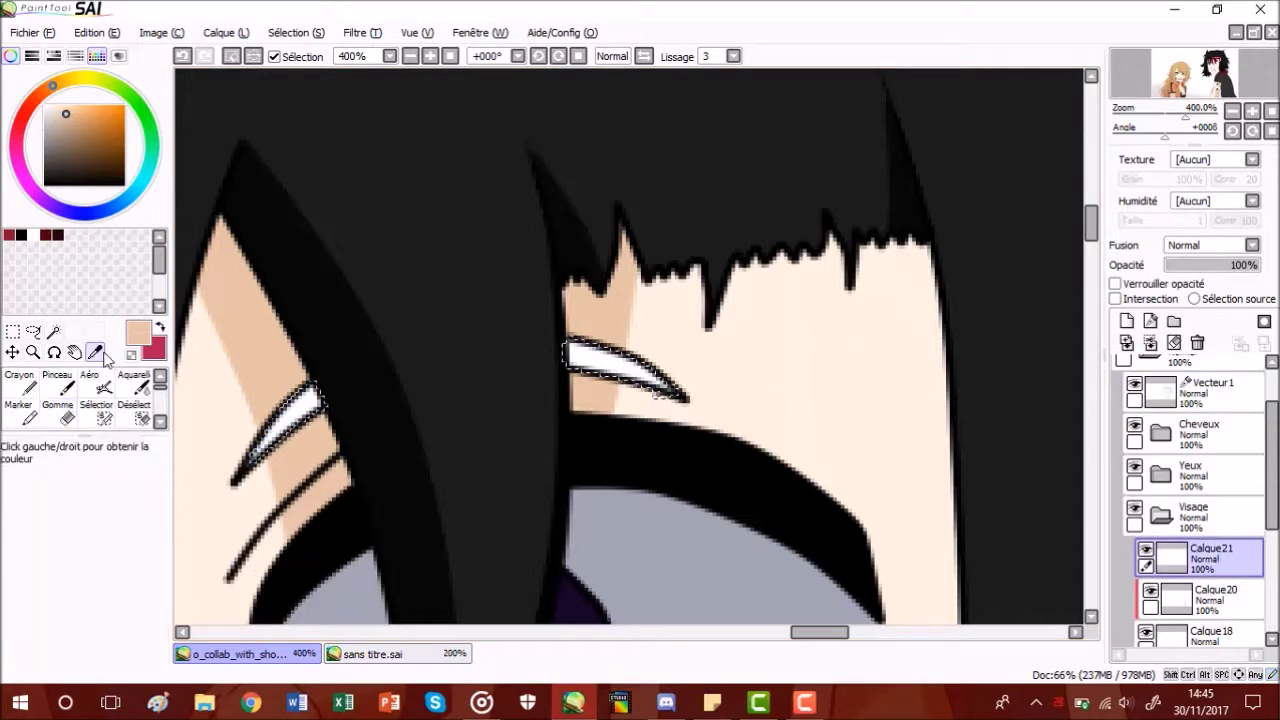
pyautogui.moveTo(335, 400); pyautogui.dragTo(671, 343)
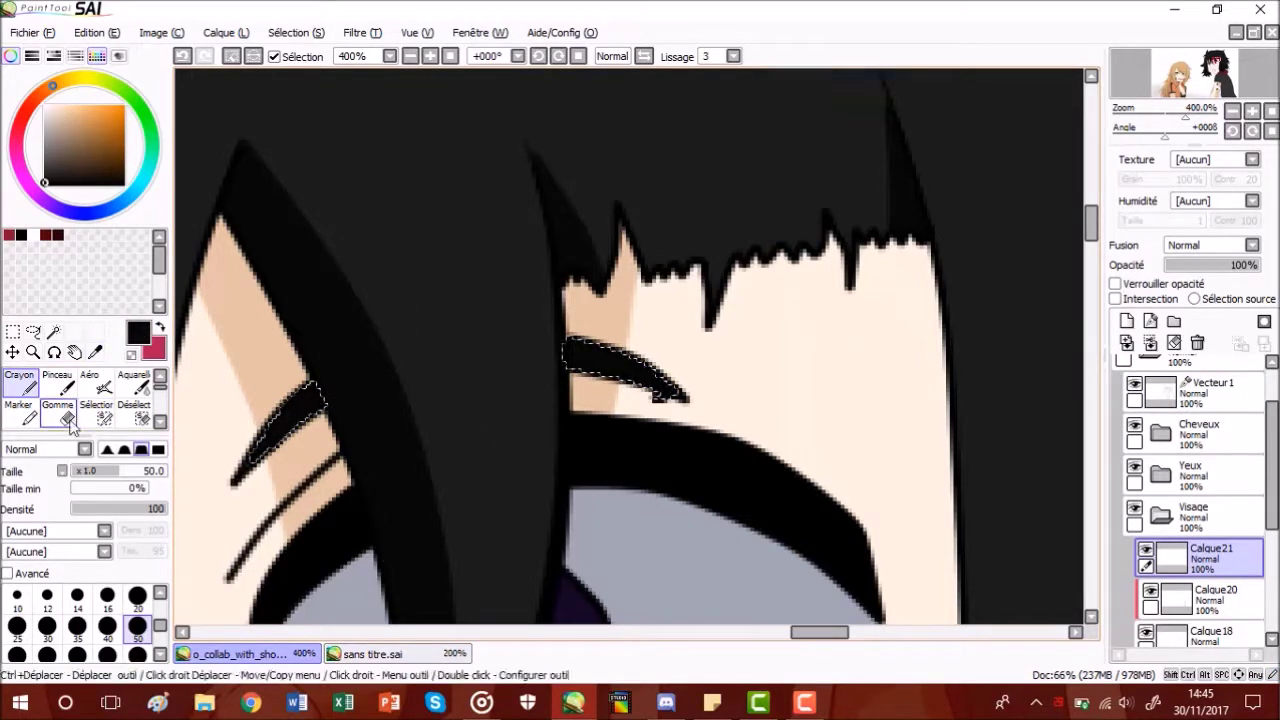
pyautogui.press('e')
pyautogui.moveTo(833, 633); pyautogui.dragTo(769, 643)
pyautogui.click(20, 385)
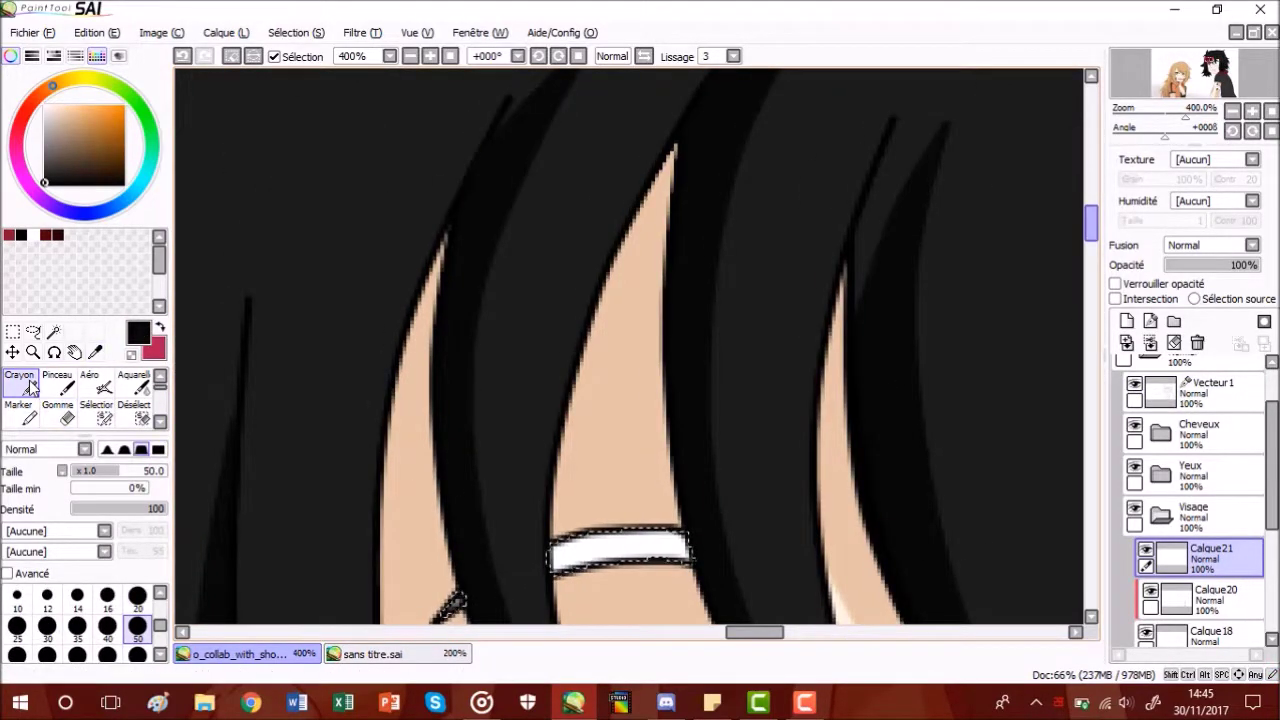
pyautogui.moveTo(1091, 225); pyautogui.dragTo(1091, 241)
pyautogui.moveTo(573, 338); pyautogui.dragTo(703, 289)
pyautogui.click(14, 334)
pyautogui.click(448, 337)
# - Add a layer in the Visage folder and select the upper teeth and fang from the Vecteur1 line art
pyautogui.scroll(-7, 446, 336)
pyautogui.scroll(3, 508, 452)
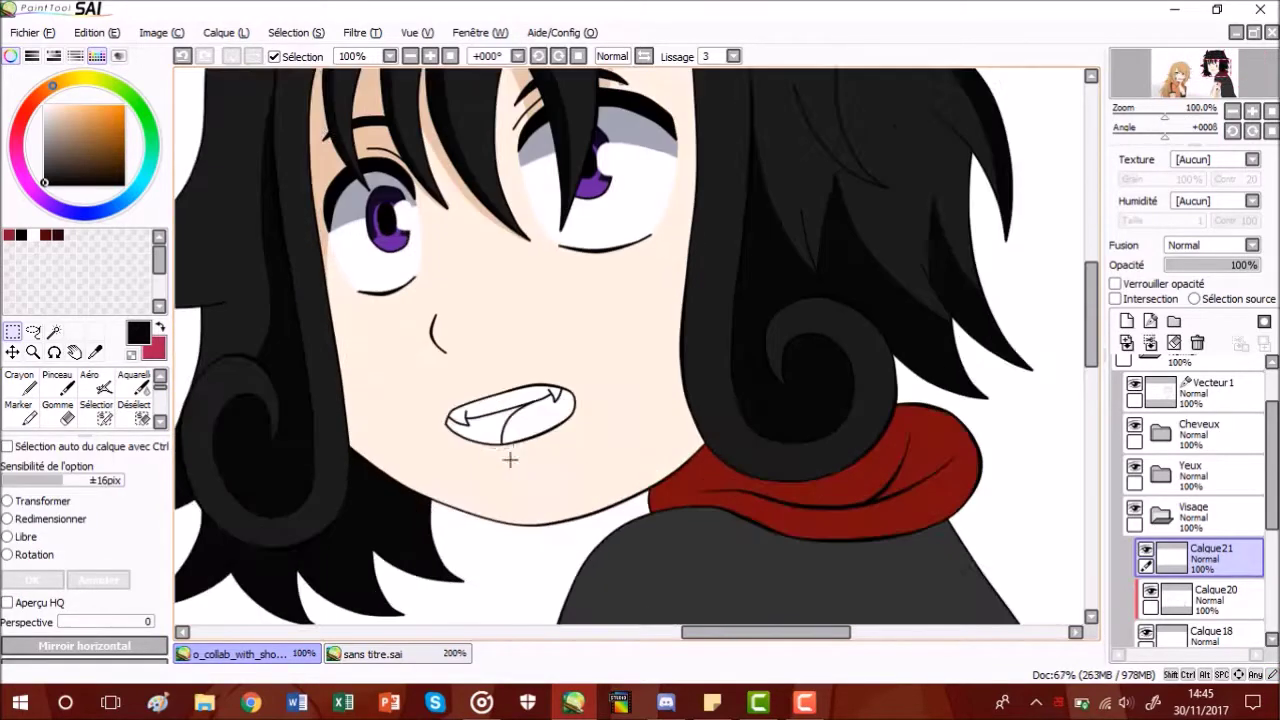
pyautogui.click(1127, 321)
pyautogui.click(1216, 392)
pyautogui.click(54, 331)
pyautogui.click(519, 394)
pyautogui.scroll(3, 519, 394)
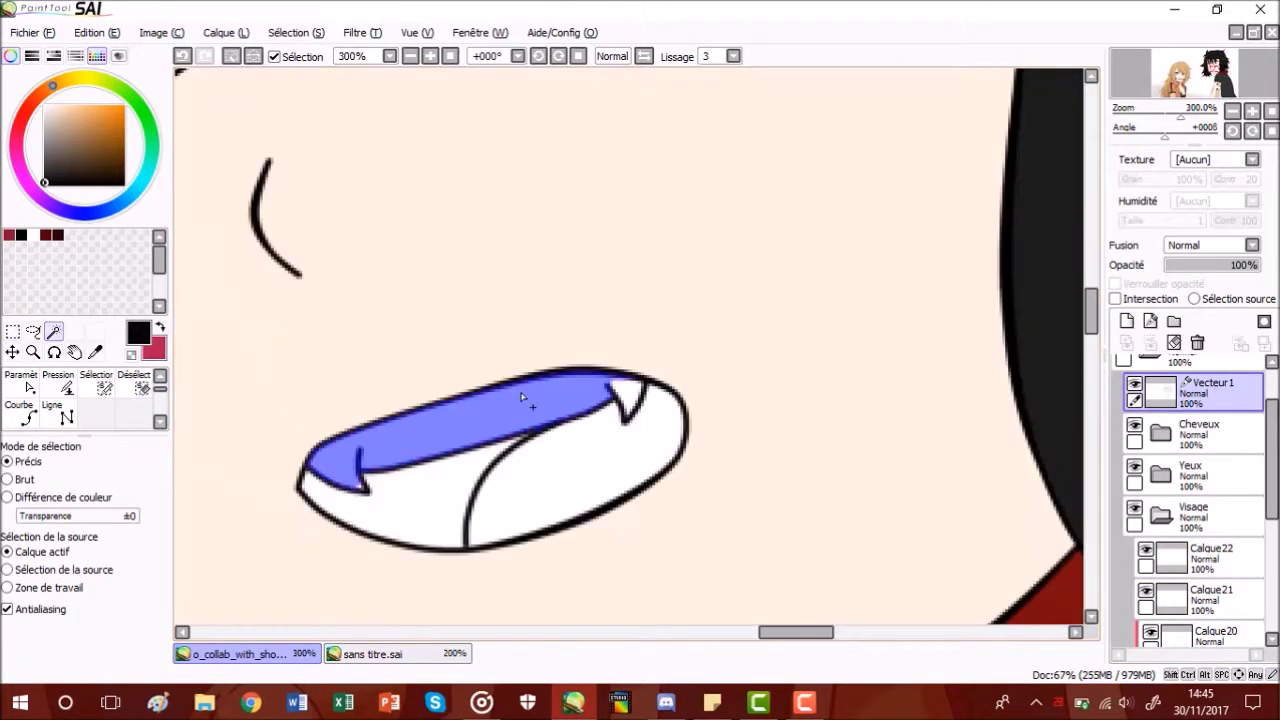
pyautogui.click(631, 397)
# - Fill the selected teeth with white on Calque22 using the Crayon, and clear the selection
pyautogui.click(1222, 561)
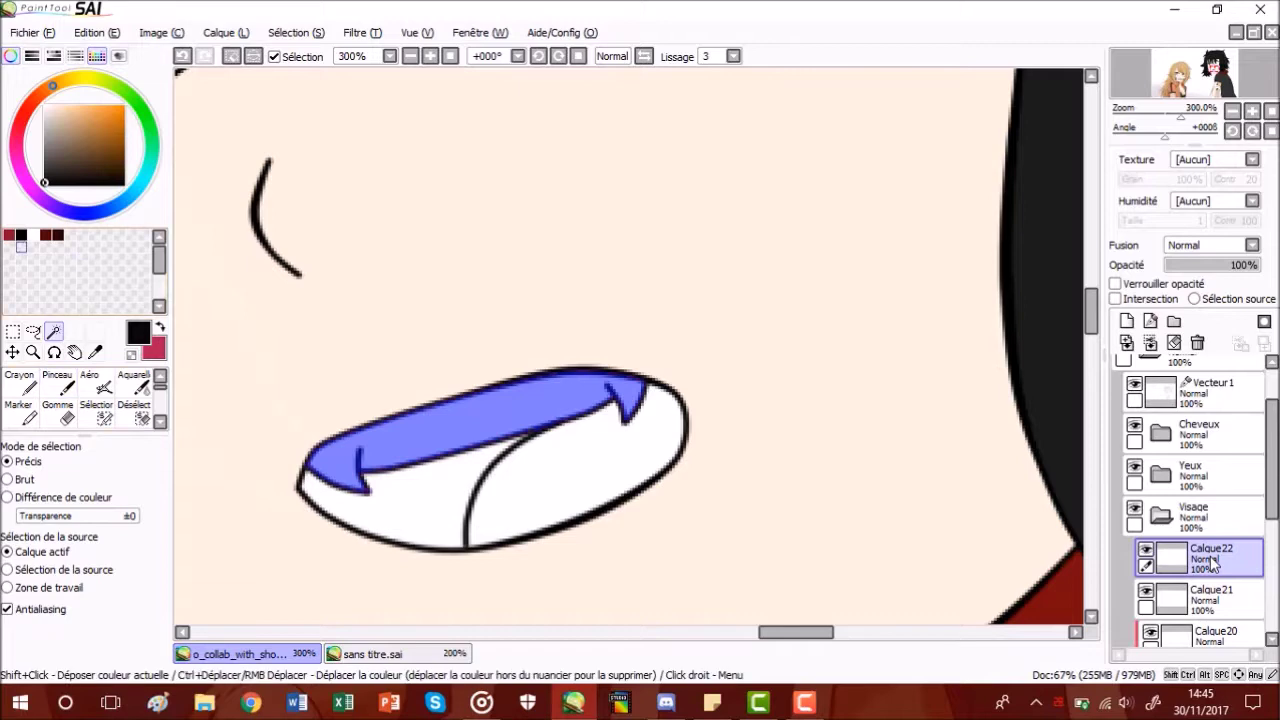
pyautogui.click(33, 236)
pyautogui.click(22, 386)
pyautogui.press('w')
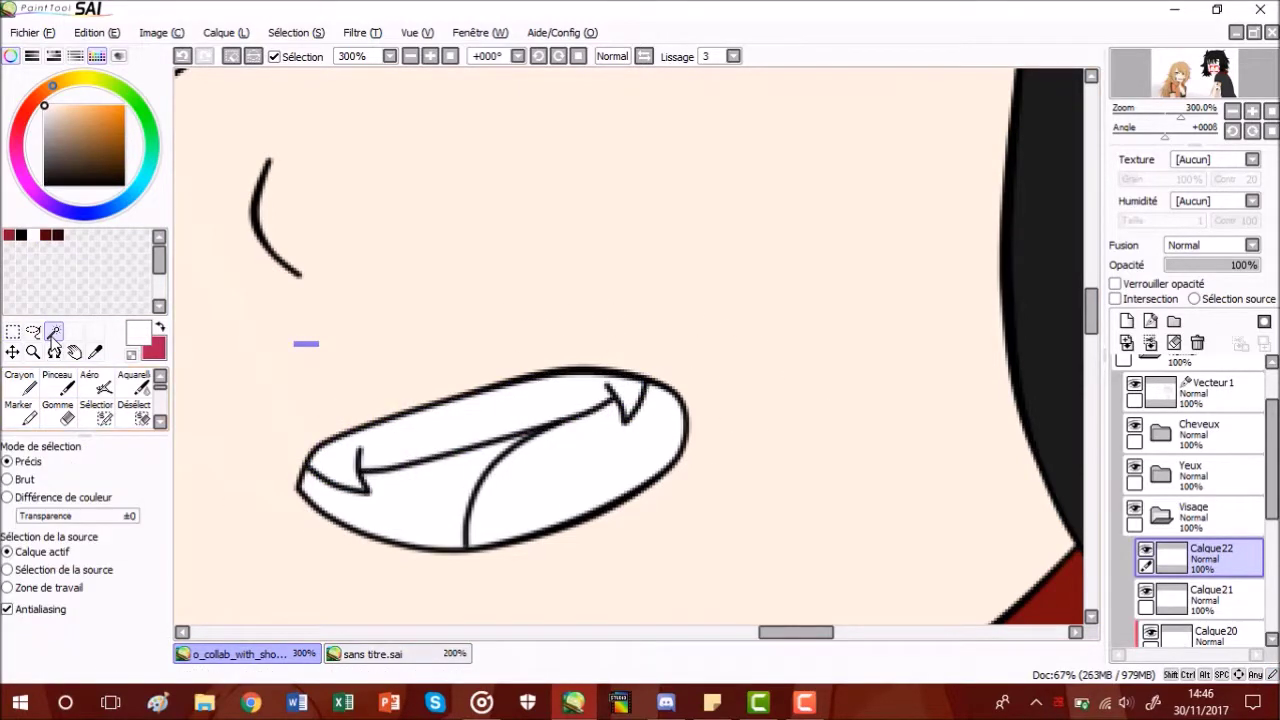
pyautogui.click(574, 474)
pyautogui.hotkey('ctrl', 'd')
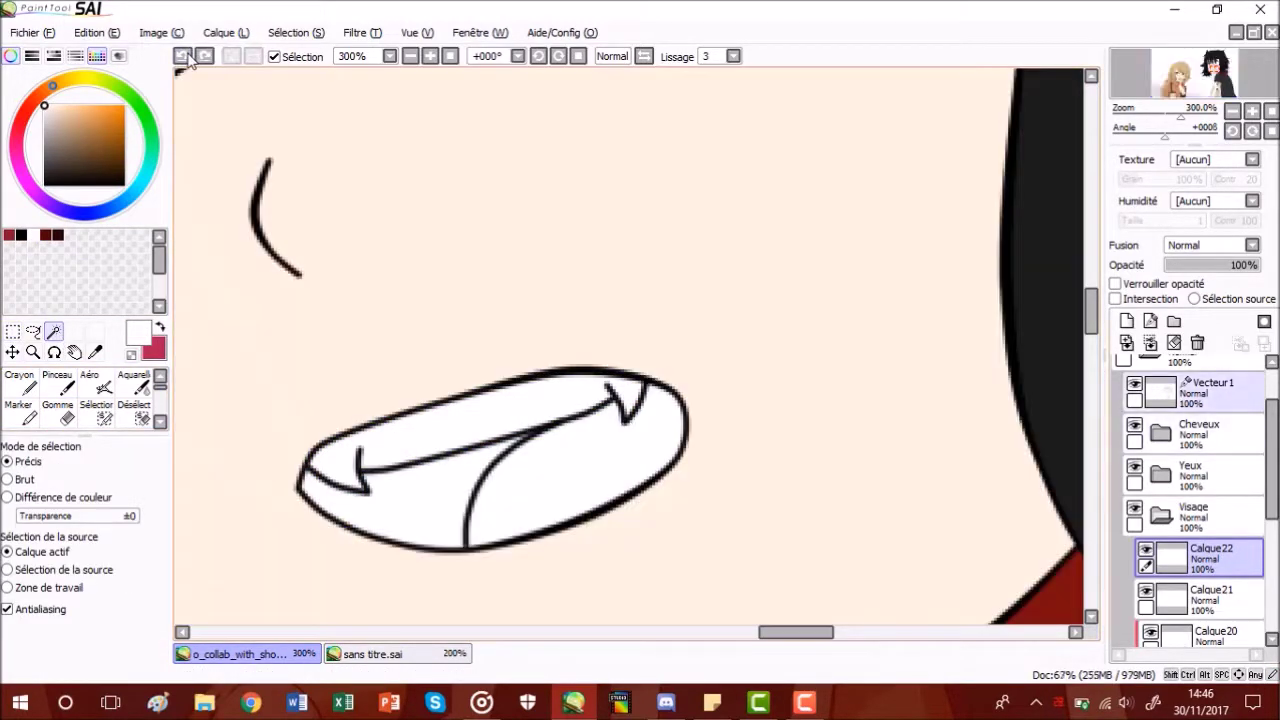
# - Select the tongue area from the Vecteur1 line art and add a layer for it in the Visage folder
pyautogui.click(1210, 392)
pyautogui.click(562, 460)
pyautogui.click(1225, 569)
# - Sample the pink from the sans titre.sai palette, fill the tongue with the Crayon, and clear the selection
pyautogui.click(440, 653)
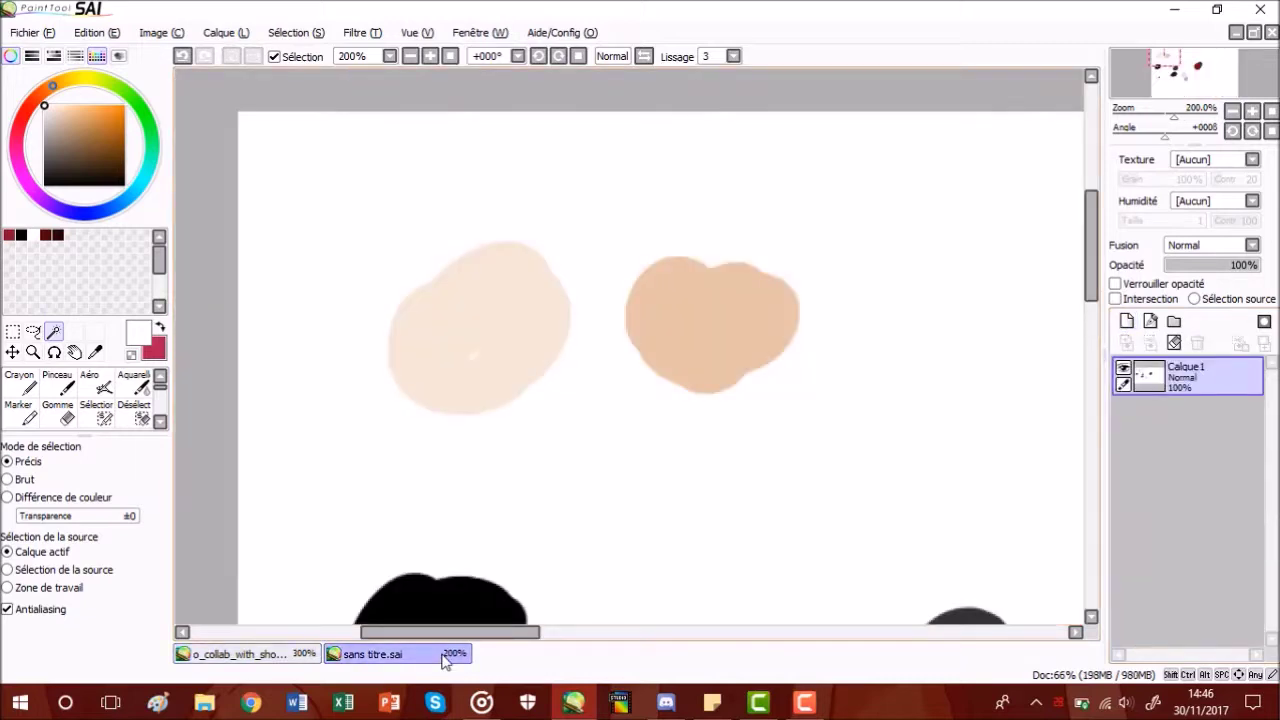
pyautogui.scroll(-5, 1080, 366)
pyautogui.click(95, 352)
pyautogui.click(436, 598)
pyautogui.click(271, 656)
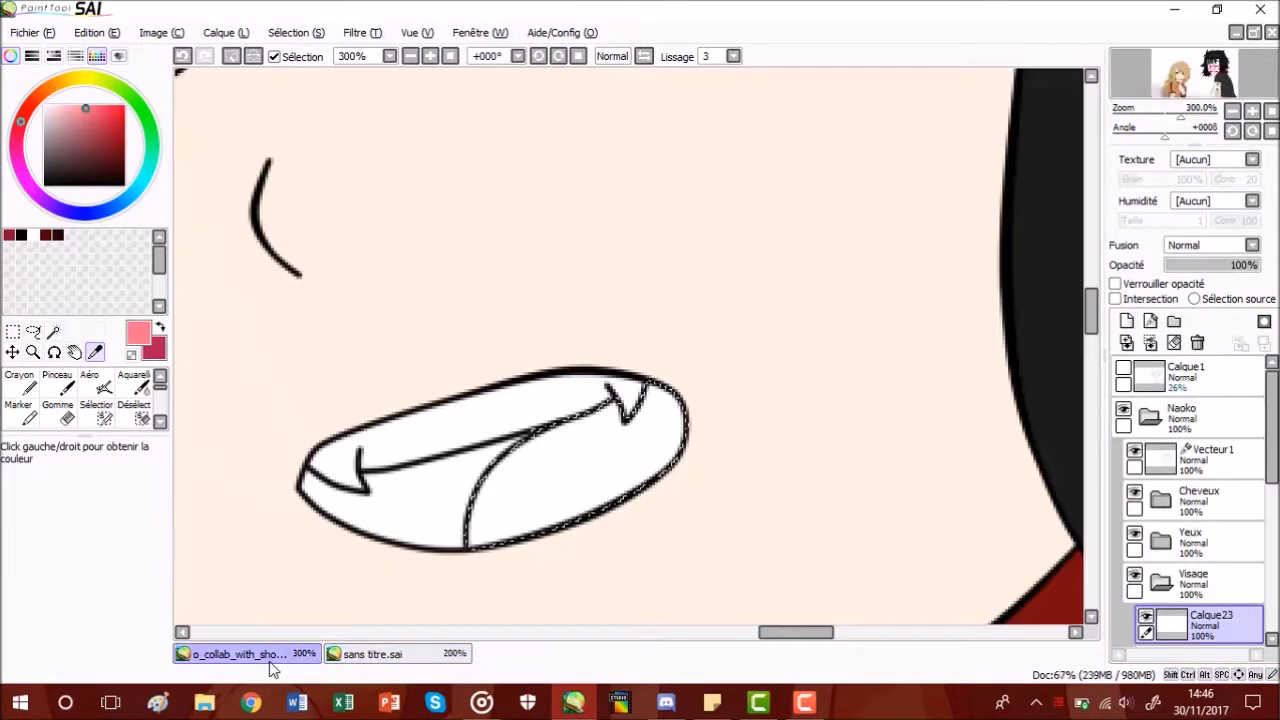
pyautogui.click(21, 384)
pyautogui.moveTo(655, 420); pyautogui.dragTo(505, 505)
pyautogui.hotkey('ctrl', 'd')
# - Select the mouth interior beside the tongue from Vecteur1, complete its narrow corner with the size 2 selection brush, and add a layer
pyautogui.keyDown('ctrl'); pyautogui.click(1200, 418); pyautogui.keyUp('ctrl')
pyautogui.click(1205, 459)
pyautogui.click(54, 332)
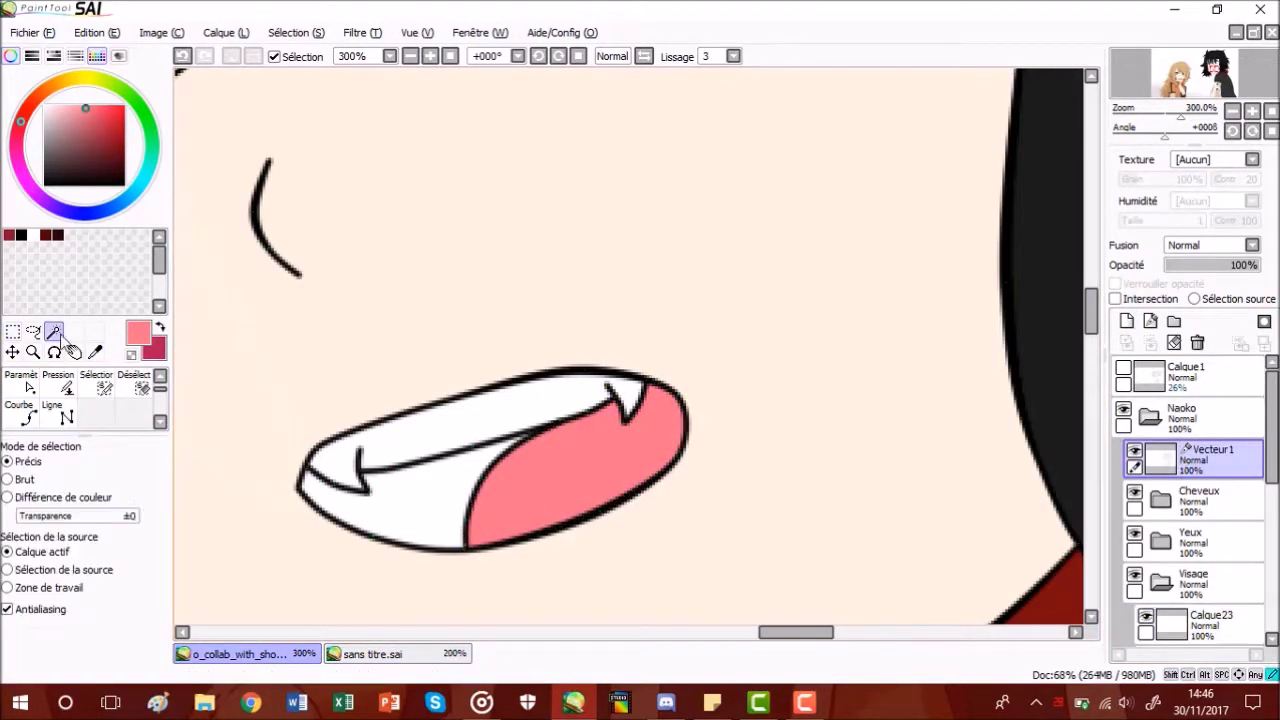
pyautogui.click(440, 505)
pyautogui.scroll(5, 560, 369)
pyautogui.scroll(-5, 560, 370)
pyautogui.click(104, 386)
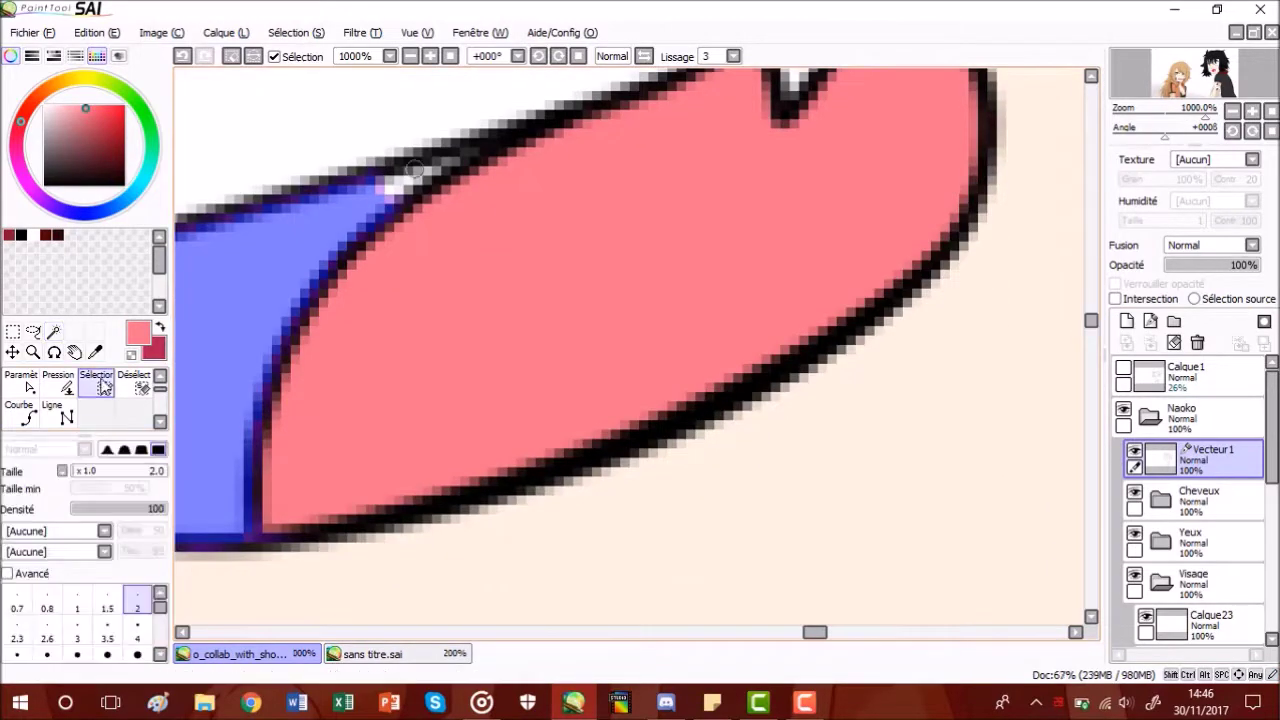
pyautogui.scroll(-4, 460, 156)
pyautogui.click(1228, 618)
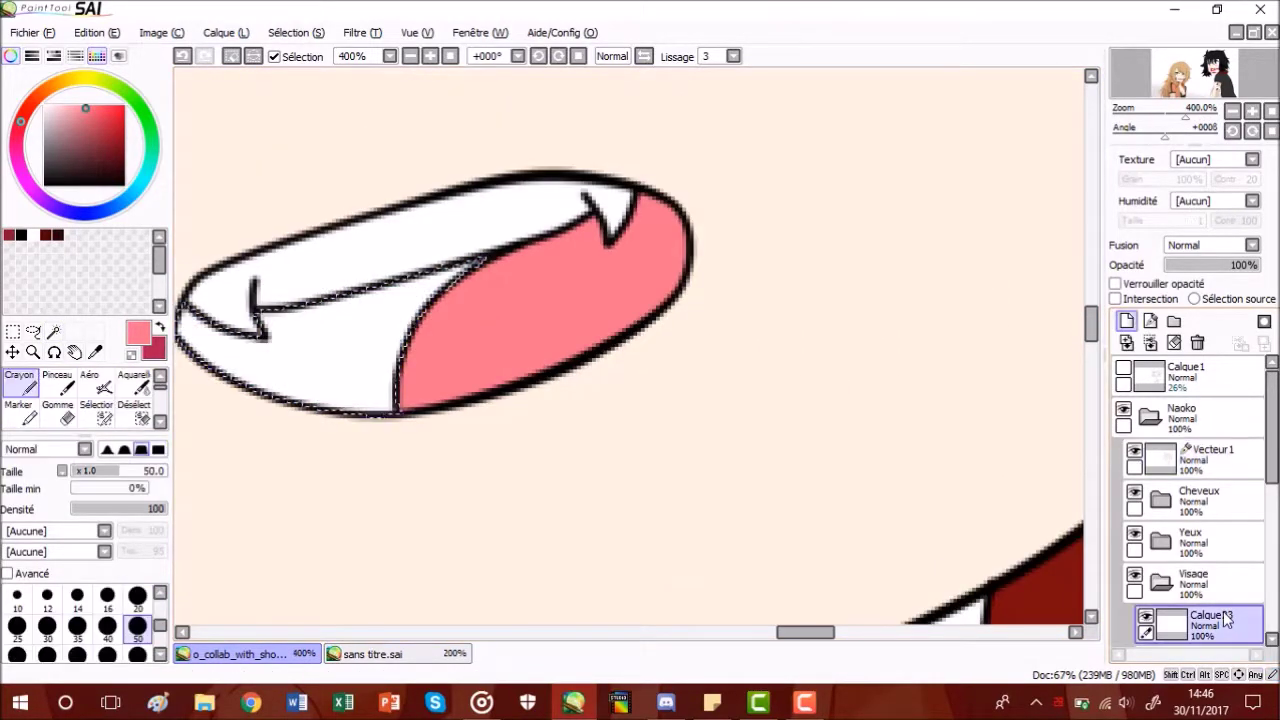
# - Sample the dark burgundy from the sans titre.sai palette, fill the mouth interior with a size 50 Crayon, and clear the selection
pyautogui.click(420, 657)
pyautogui.click(97, 354)
pyautogui.click(472, 546)
pyautogui.click(280, 656)
pyautogui.click(22, 383)
pyautogui.moveTo(408, 284); pyautogui.dragTo(158, 309)
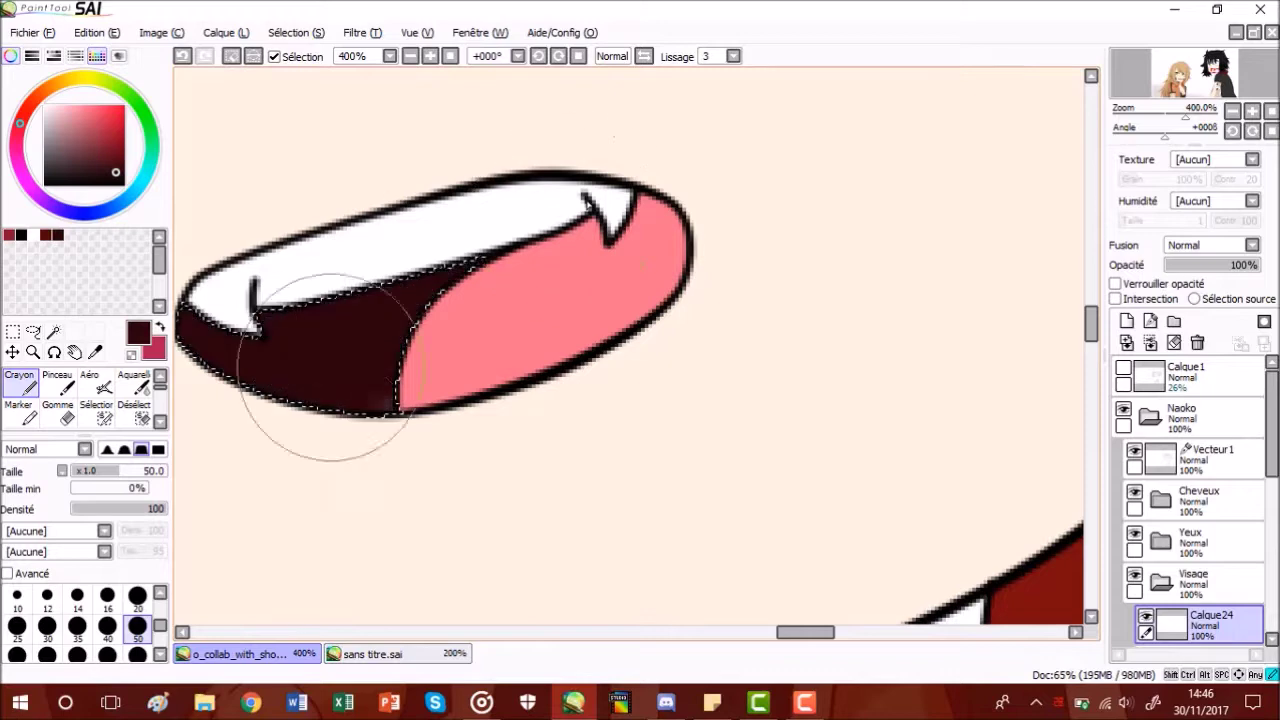
pyautogui.click(13, 332)
pyautogui.click(431, 466)
# - Apply the Luminosité/Contraste filter to the mouth interior layer
pyautogui.scroll(-8, 460, 468)
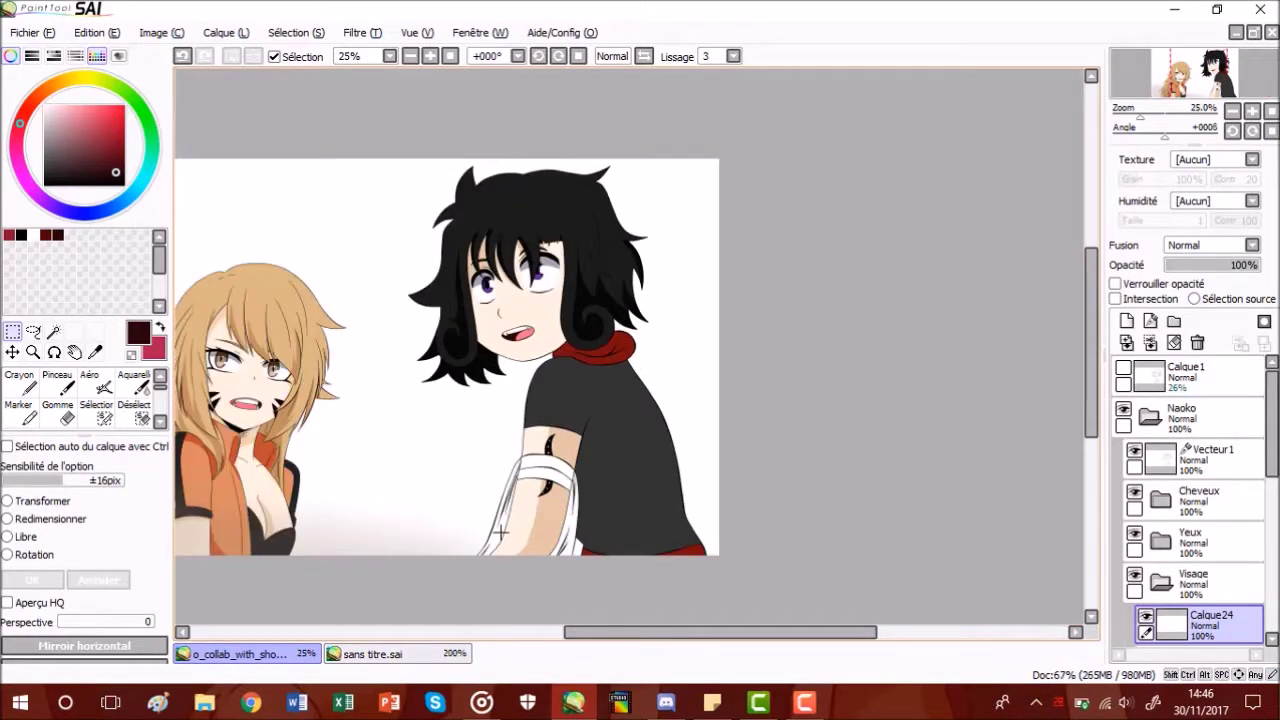
pyautogui.scroll(6, 501, 324)
pyautogui.click(362, 32)
pyautogui.click(385, 76)
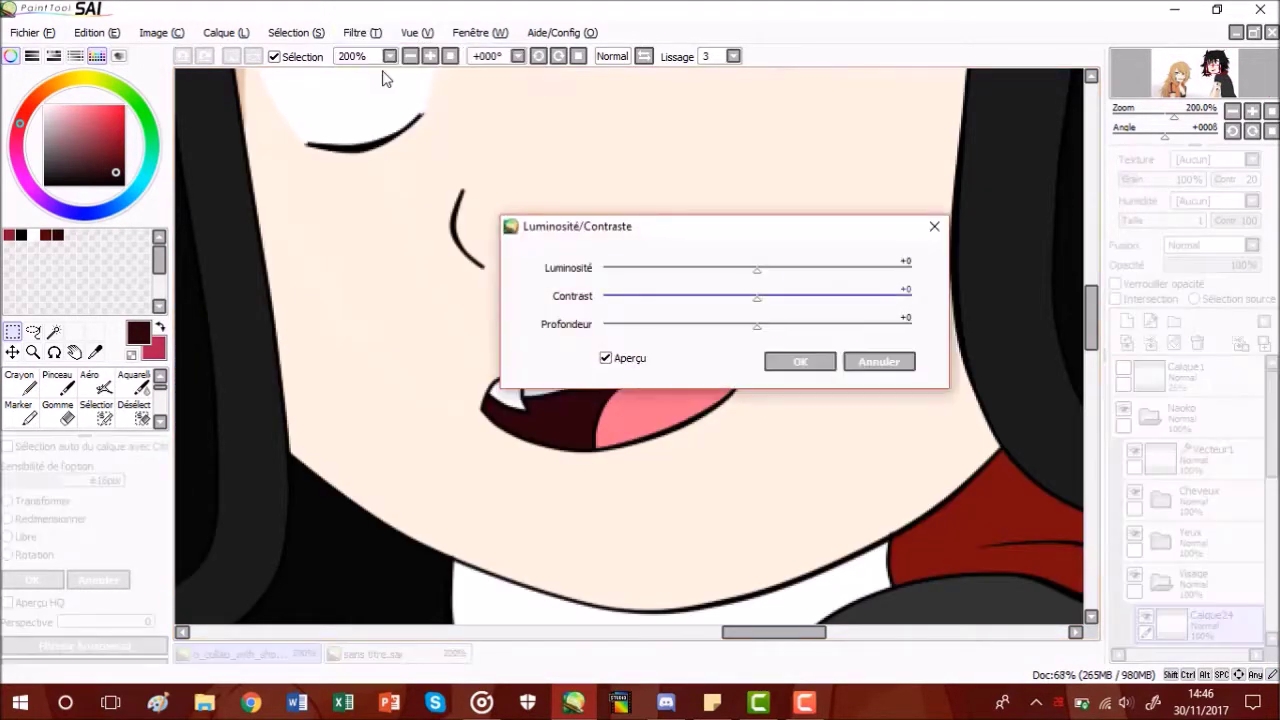
pyautogui.click(800, 362)
pyautogui.scroll(-7, 708, 410)
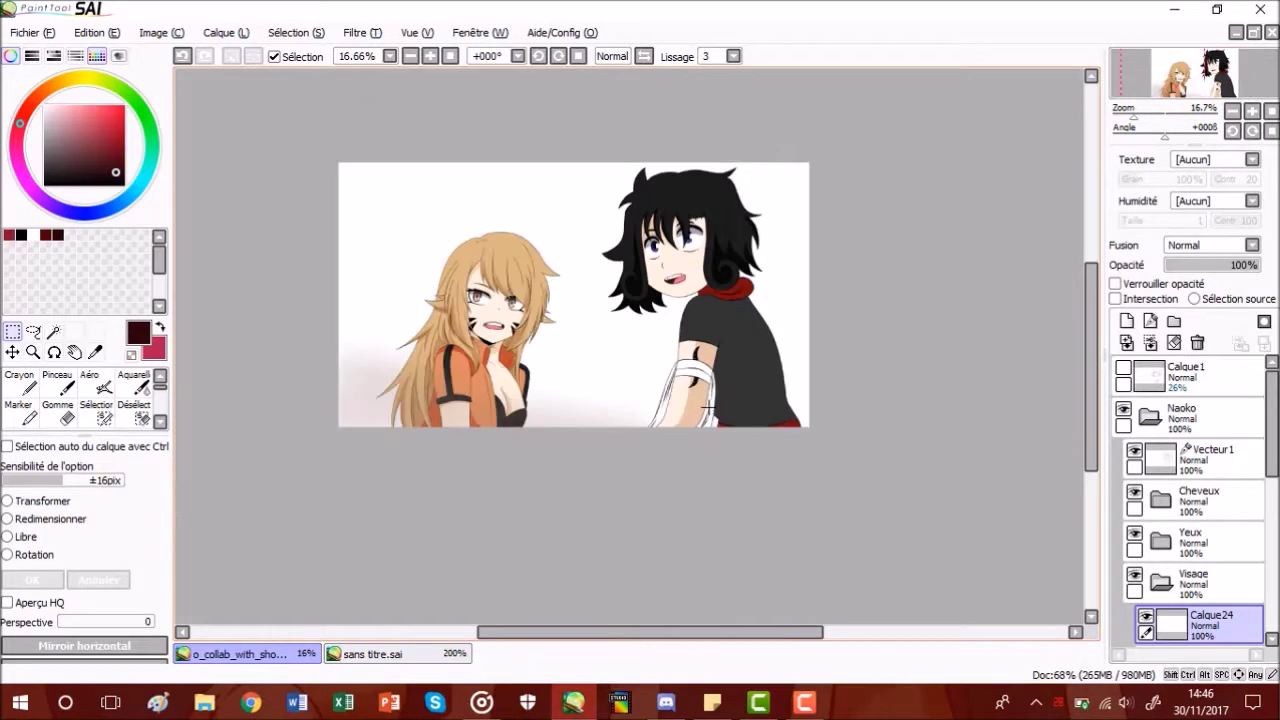
# - Select the enclosed area behind the upper arm, between the sleeve and the white ribbon, from the Vecteur1 line art
pyautogui.scroll(2, 768, 313)
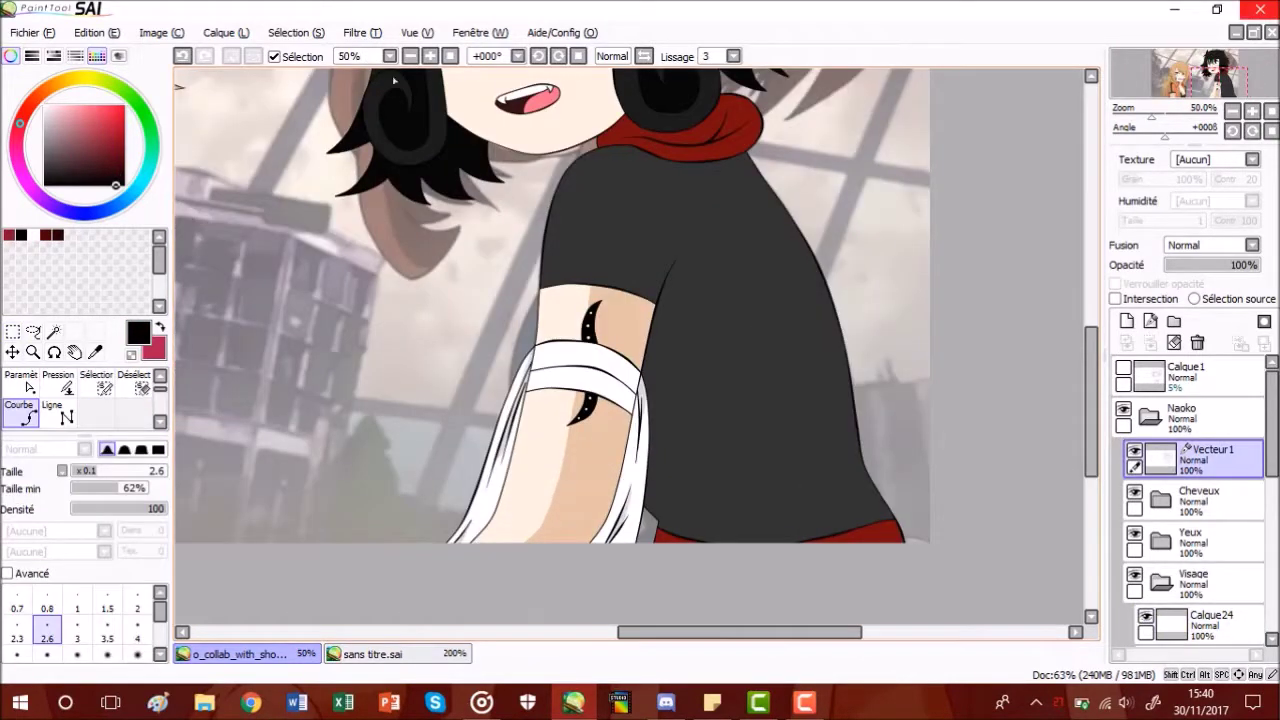
pyautogui.scroll(3, 513, 324)
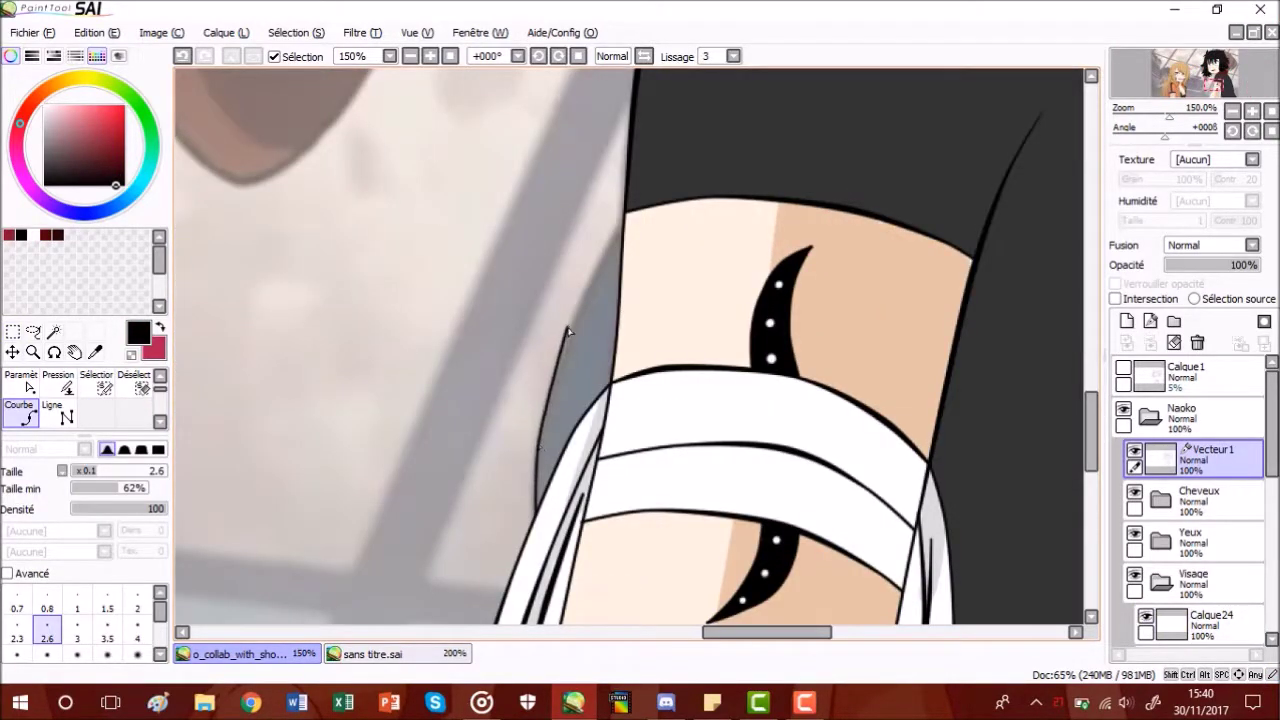
pyautogui.click(53, 331)
pyautogui.click(585, 360)
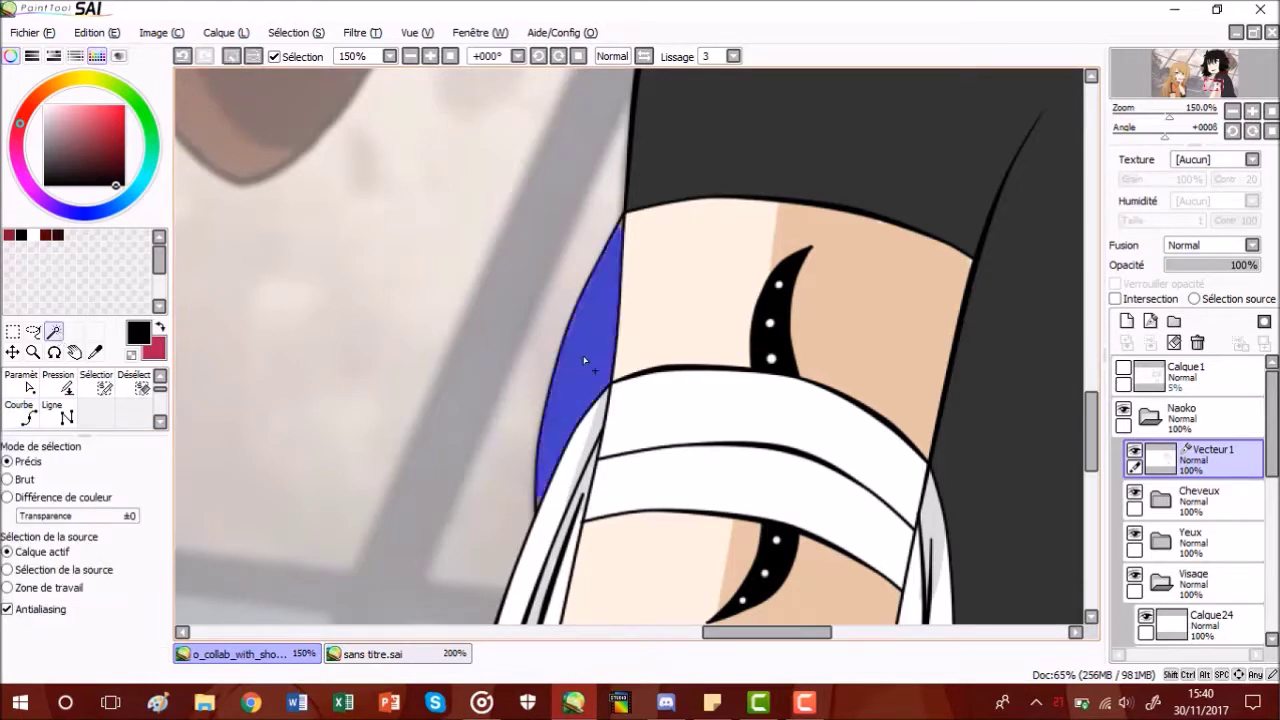
pyautogui.click(103, 385)
pyautogui.scroll(-1, 788, 511)
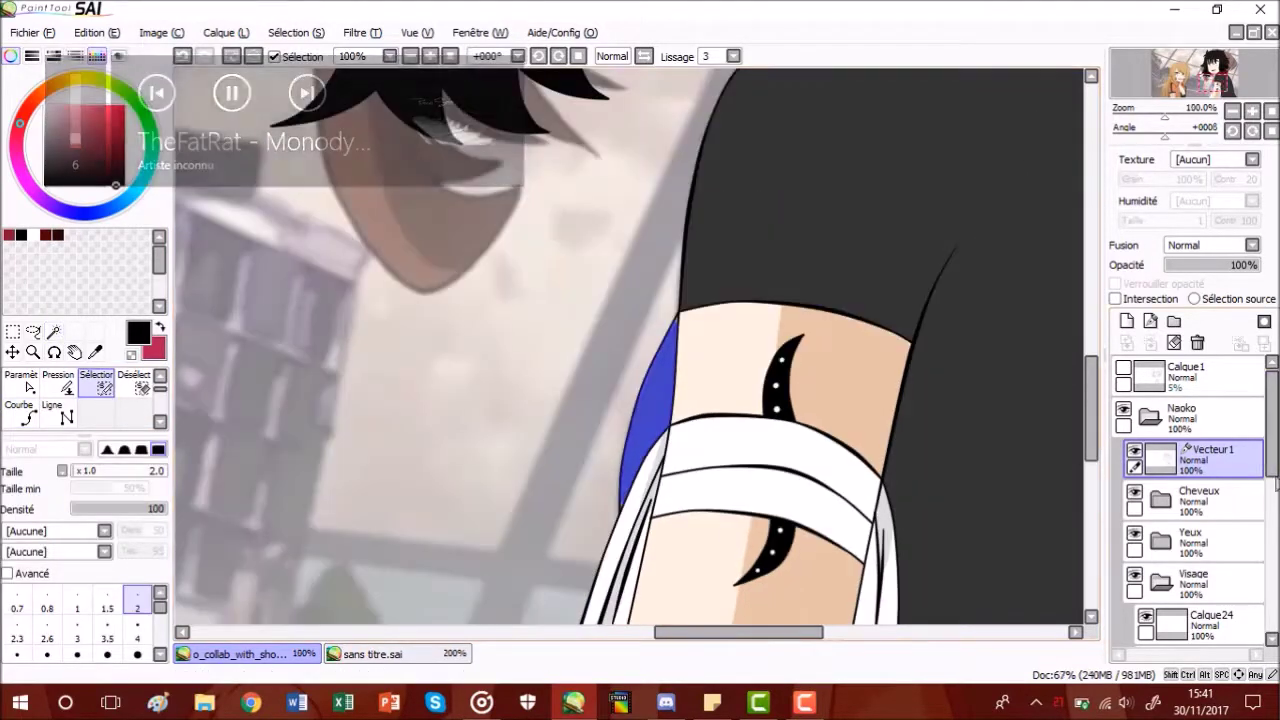
pyautogui.scroll(-5, 1210, 557)
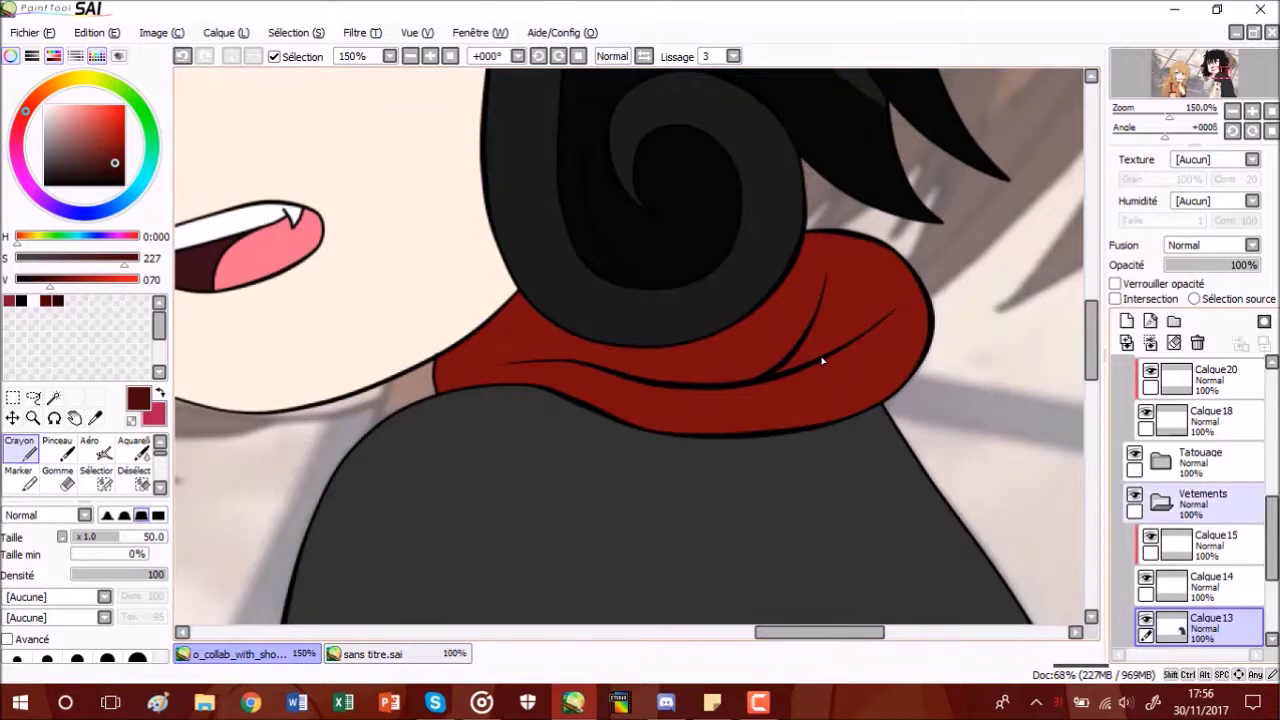
# - Select the whole red scarf from the Vecteur1 line art, covering its fold lines with the size 2 selection brush
pyautogui.moveTo(1272, 560); pyautogui.dragTo(1272, 408)
pyautogui.click(1162, 459)
pyautogui.click(1208, 464)
pyautogui.click(53, 397)
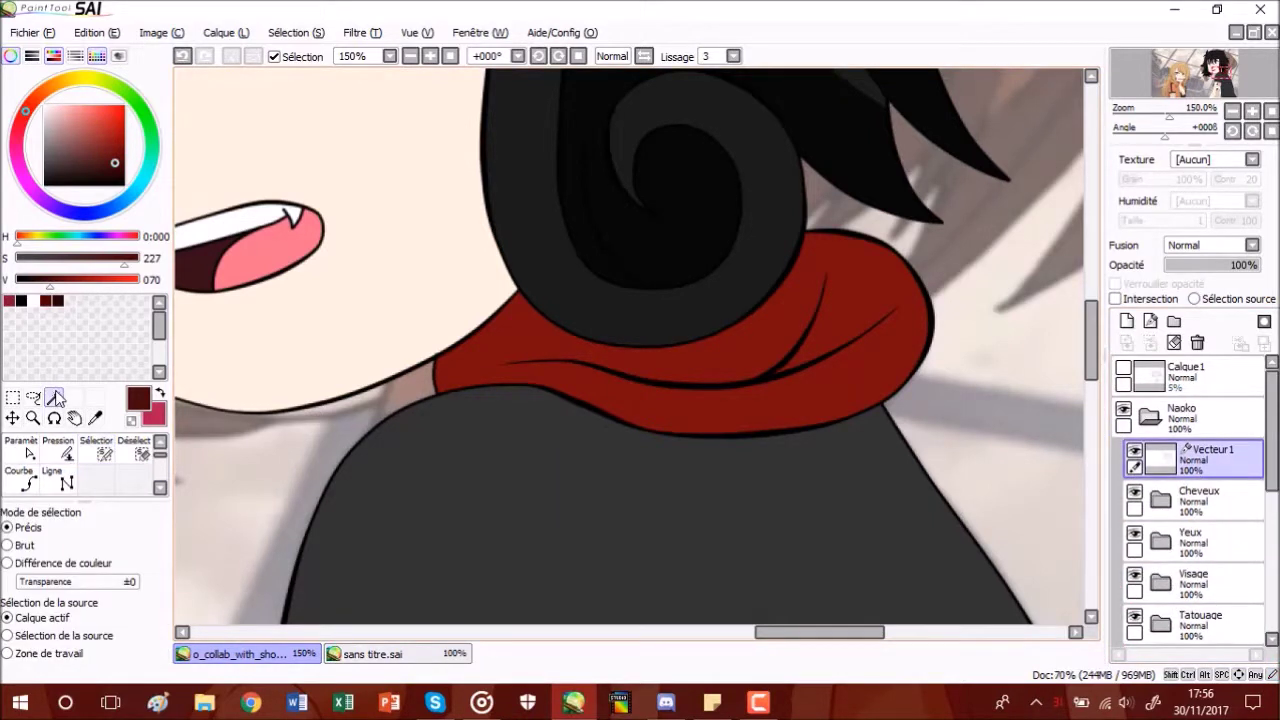
pyautogui.click(716, 405)
pyautogui.click(97, 451)
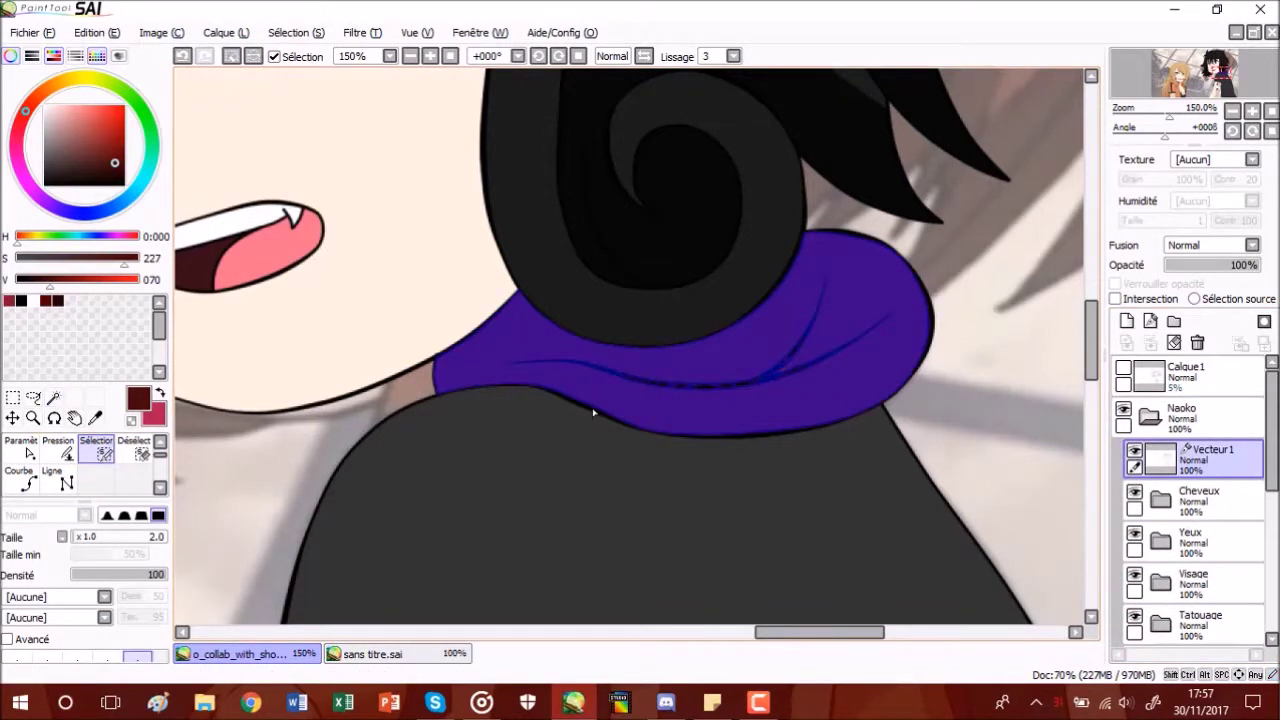
# - Hide the HSV sliders and sample the dark red shade from the sans titre.sai palette
pyautogui.click(54, 57)
pyautogui.click(380, 654)
pyautogui.click(96, 352)
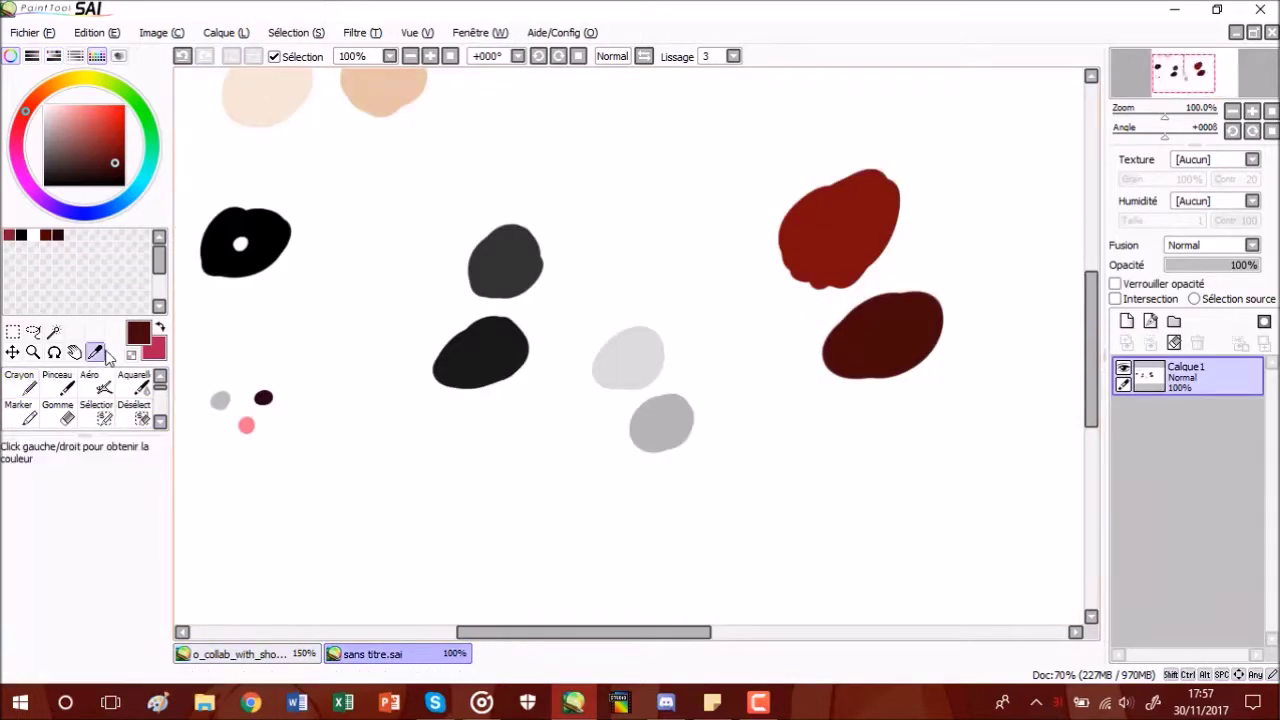
pyautogui.click(300, 655)
# - Add the red garment strip below the shirt, along the canvas's lower edge, to the scarf selection with the magic wand
pyautogui.click(55, 334)
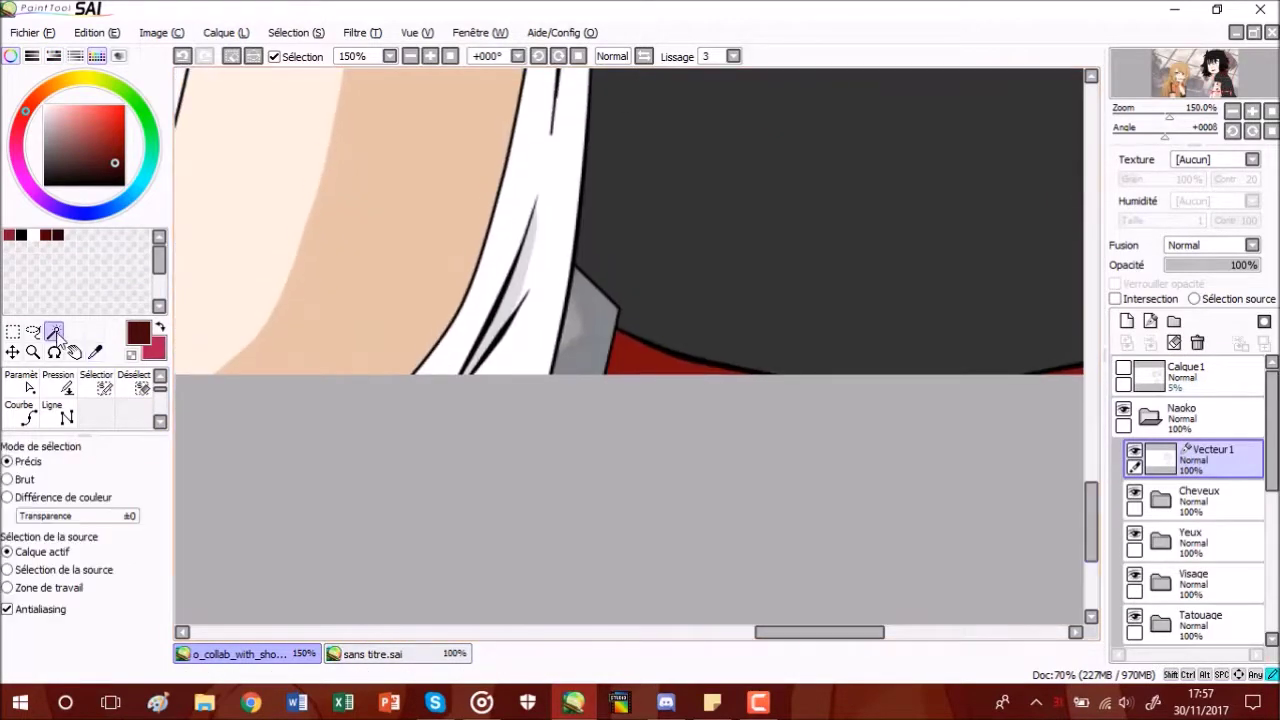
pyautogui.moveTo(810, 633); pyautogui.dragTo(869, 633)
pyautogui.scroll(-6, 892, 362)
pyautogui.scroll(3, 972, 332)
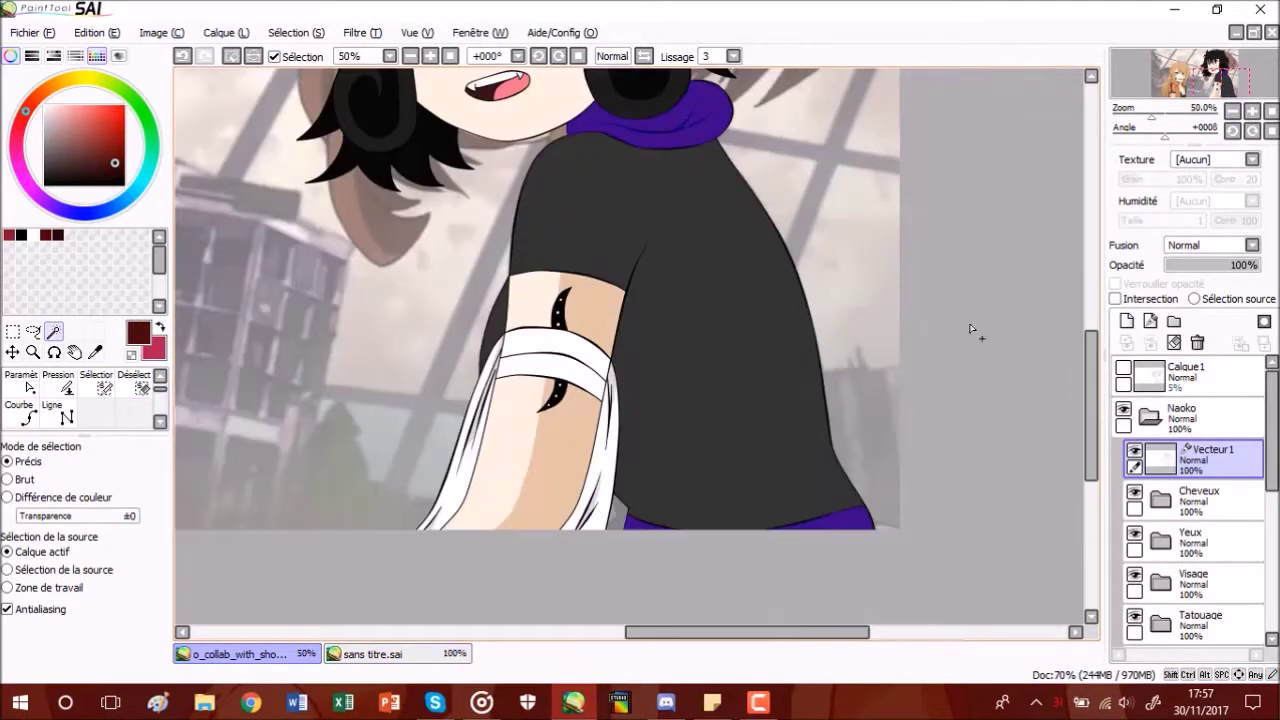
# - Add a layer above Calque12 in the Vetements folder and clip it with the Intersection option
pyautogui.moveTo(1272, 440); pyautogui.dragTo(1272, 600)
pyautogui.click(1200, 627)
pyautogui.click(1176, 502)
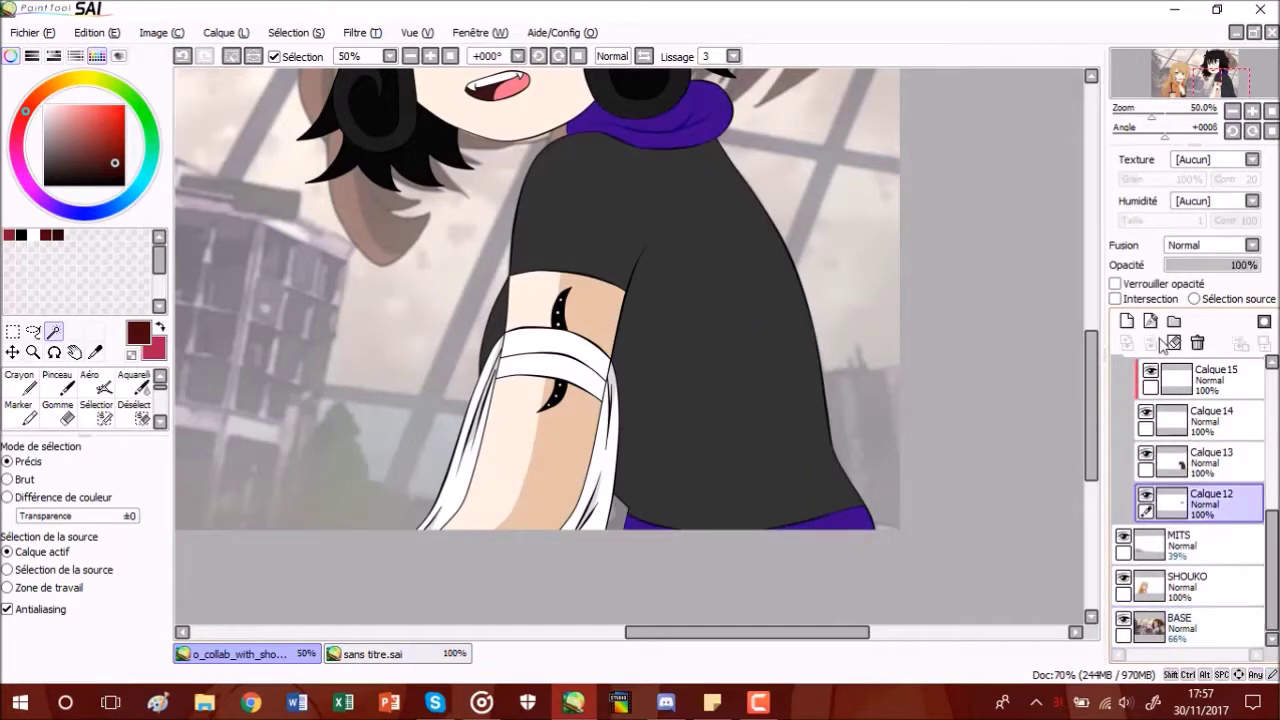
pyautogui.click(1150, 321)
pyautogui.click(1115, 298)
# - Try a dark red Crayon shadow stroke on the scarf below the hair curl, and undo it
pyautogui.scroll(-3, 640, 345)
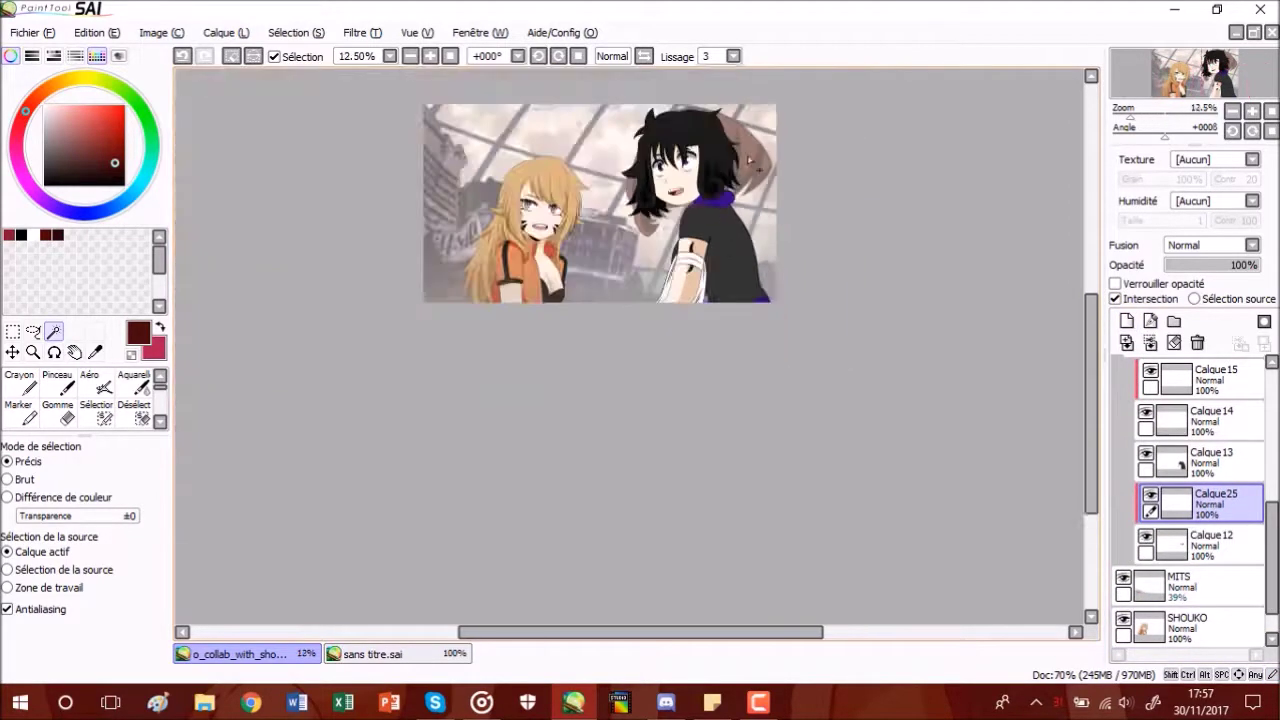
pyautogui.scroll(5, 640, 345)
pyautogui.click(560, 300)
pyautogui.click(13, 390)
pyautogui.moveTo(686, 329)
pyautogui.mouseDown()
pyautogui.moveTo(737, 343)
pyautogui.moveTo(785, 295)
pyautogui.mouseUp()
pyautogui.click(183, 56)
# - Paint a dark red shadow on the scarf beside the hair curl with the size 20 Crayon, tidying its edge with the Gomme
pyautogui.click(137, 597)
pyautogui.click(58, 411)
pyautogui.click(30, 385)
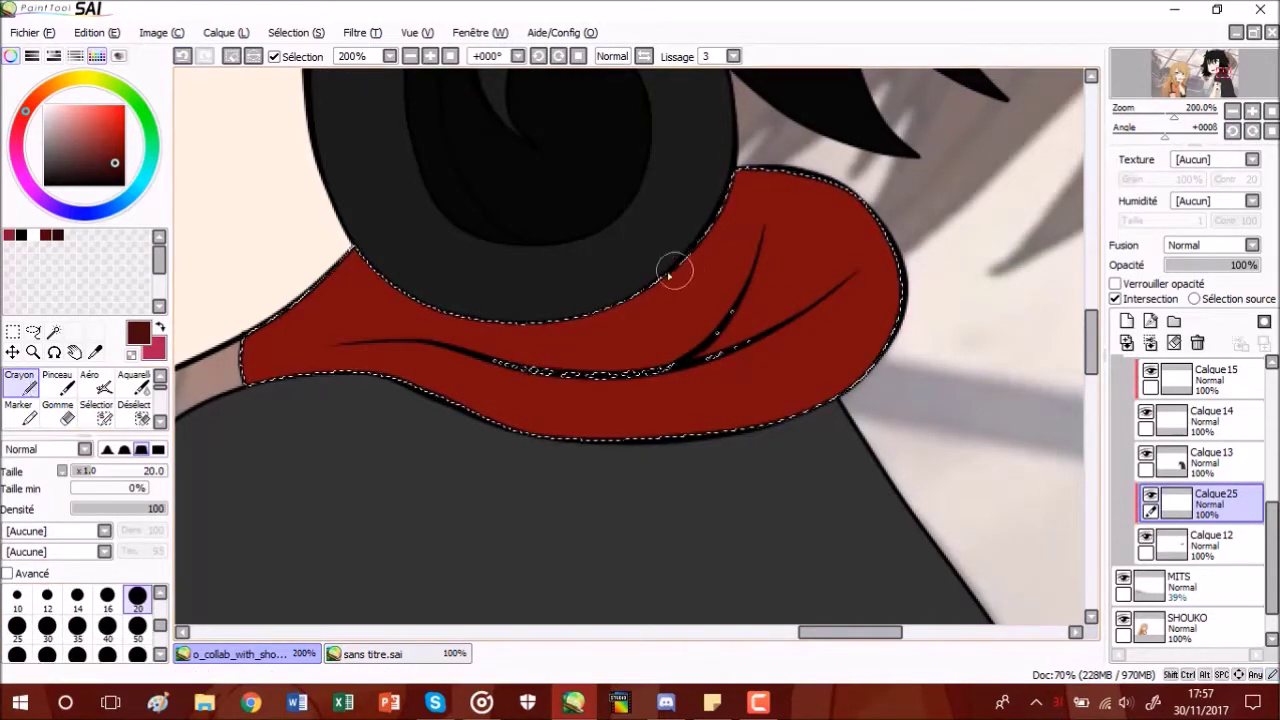
pyautogui.moveTo(783, 182)
pyautogui.mouseDown()
pyautogui.moveTo(668, 257)
pyautogui.moveTo(765, 200)
pyautogui.moveTo(752, 212)
pyautogui.mouseUp()
pyautogui.click(58, 411)
pyautogui.click(28, 385)
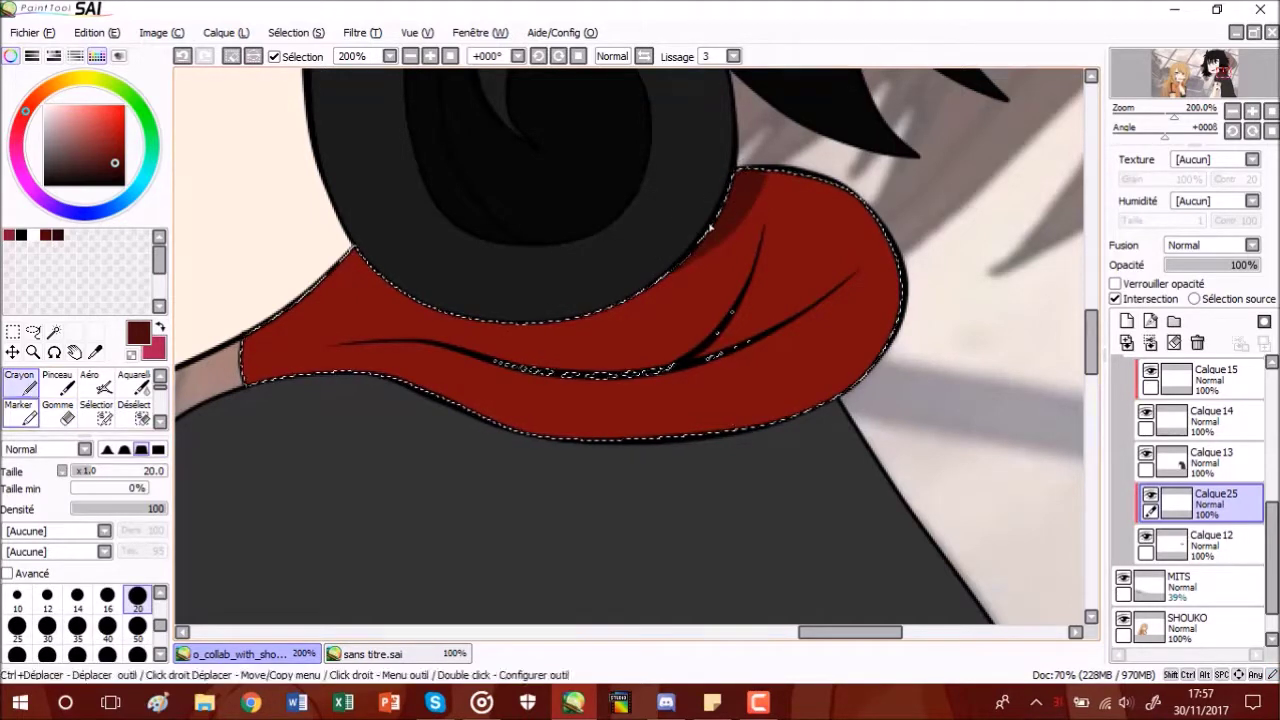
pyautogui.press('e')
pyautogui.press('n')
# - Shade the area between the scarf's two fold lines in dark red and refine its edges with the Gomme and Crayon
pyautogui.scroll(2, 750, 183)
pyautogui.moveTo(783, 247)
pyautogui.mouseDown()
pyautogui.moveTo(763, 392)
pyautogui.moveTo(777, 368)
pyautogui.moveTo(899, 319)
pyautogui.mouseUp()
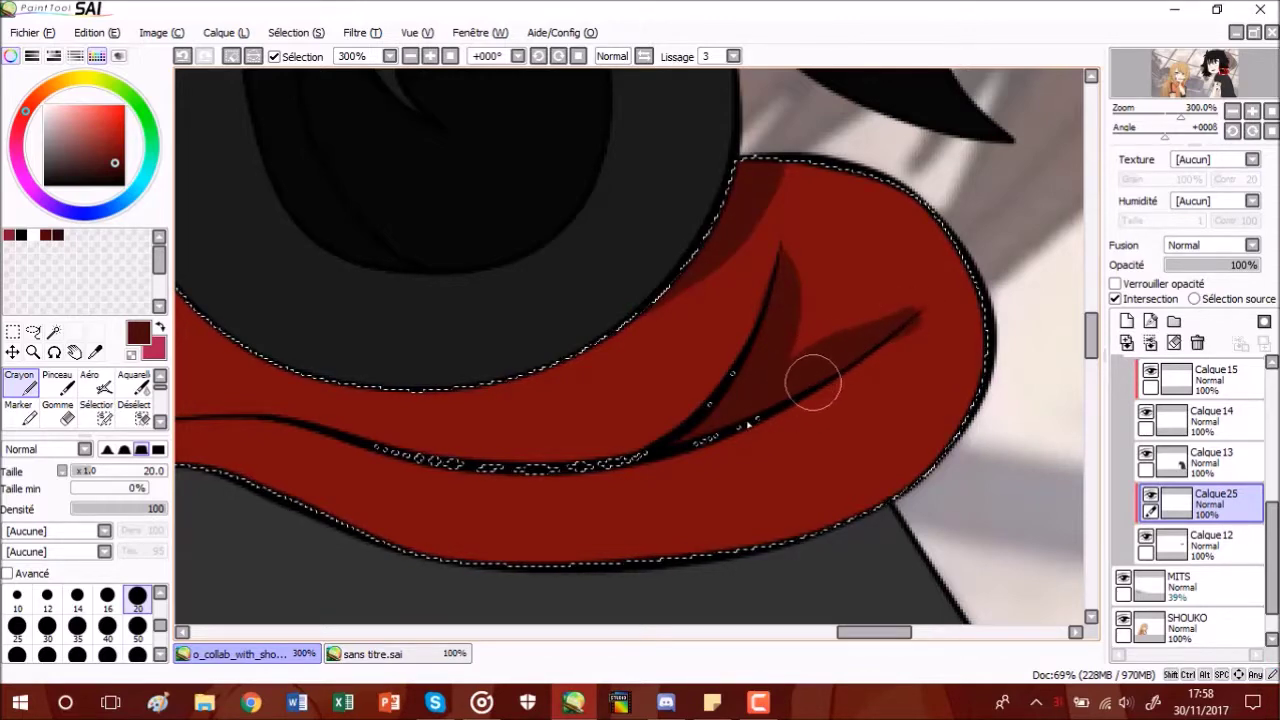
pyautogui.press('e')
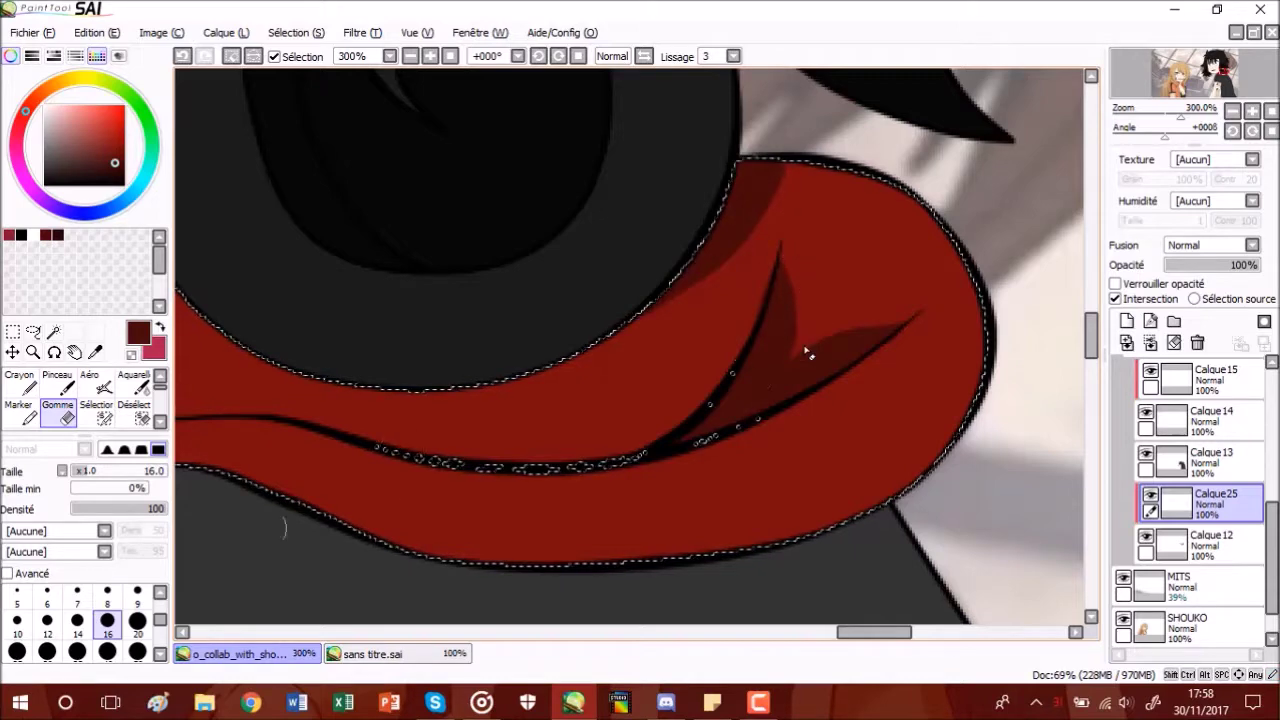
pyautogui.click(33, 378)
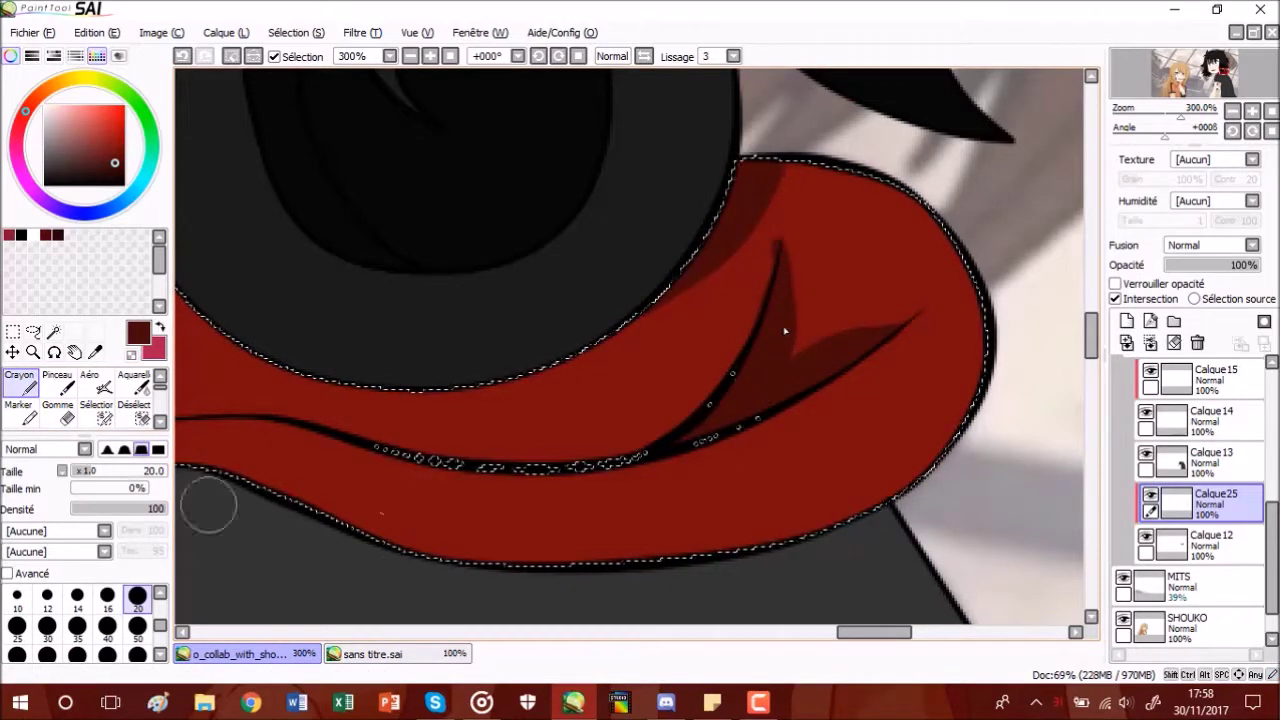
pyautogui.click(63, 419)
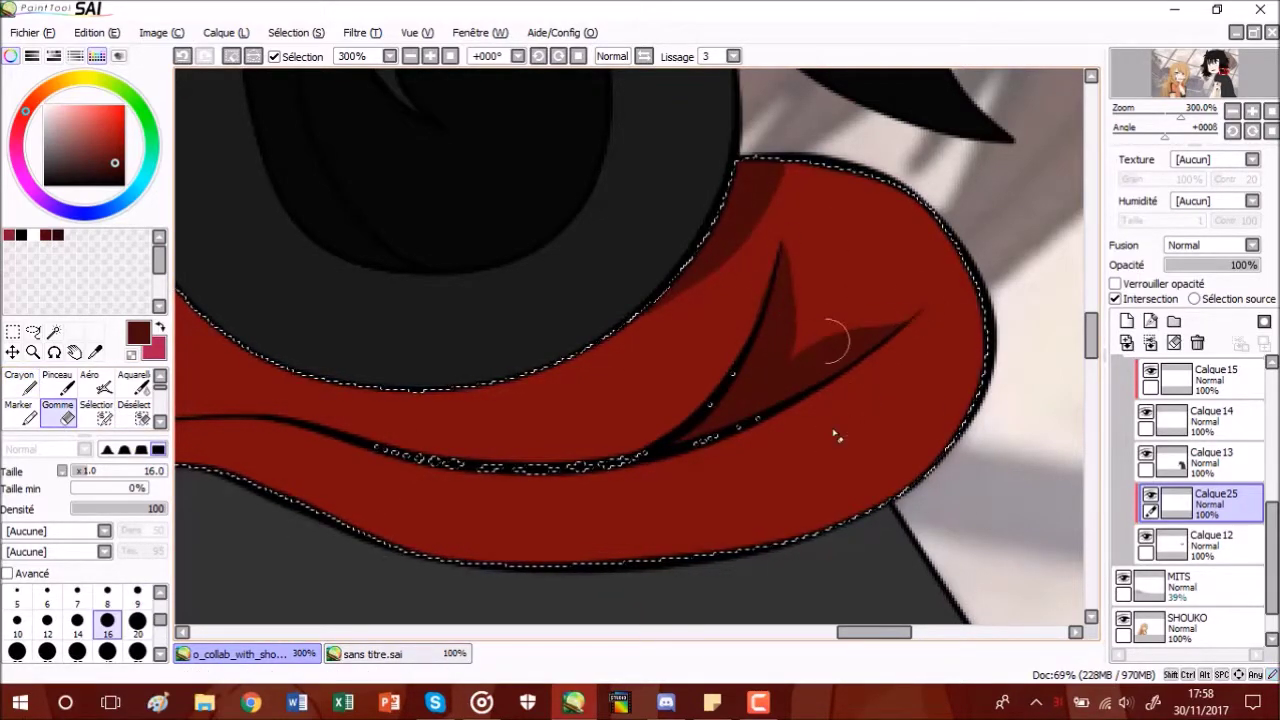
pyautogui.click(38, 380)
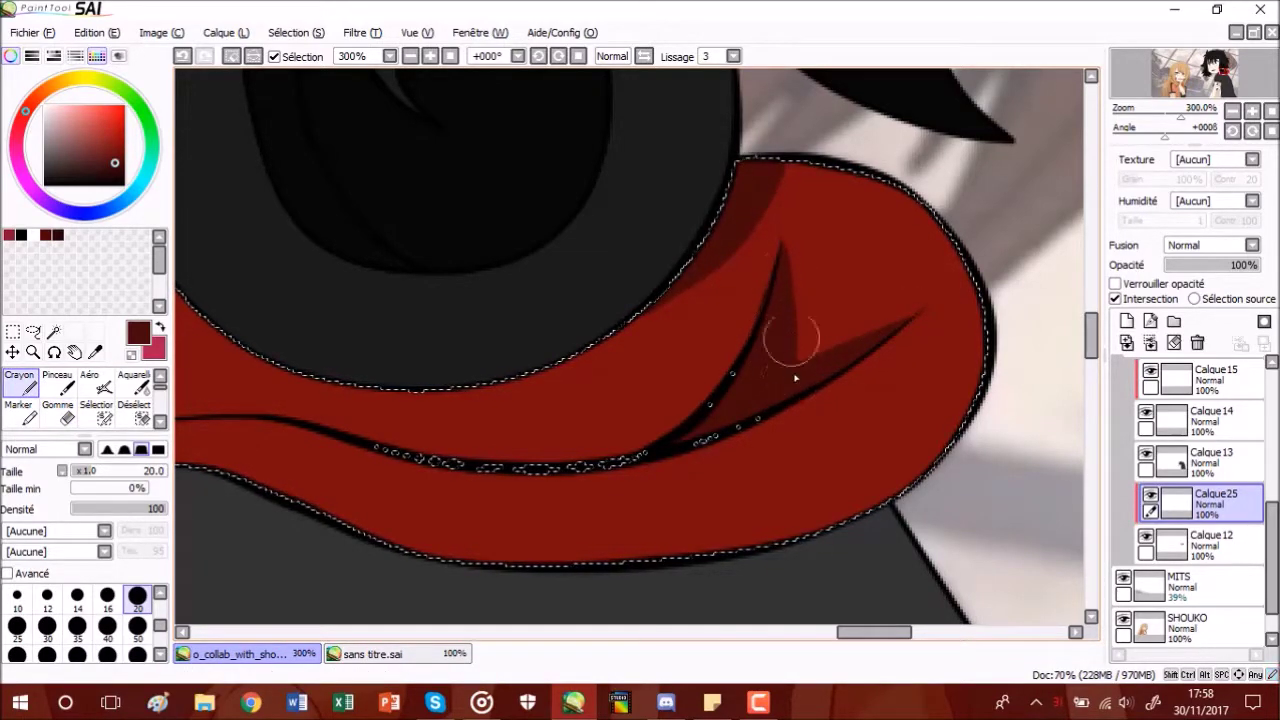
# - Shade the scarf's narrow end between the chin and the hair curl in dark red, cleaning the shadow's edge with the Gomme
pyautogui.moveTo(874, 632); pyautogui.dragTo(837, 632)
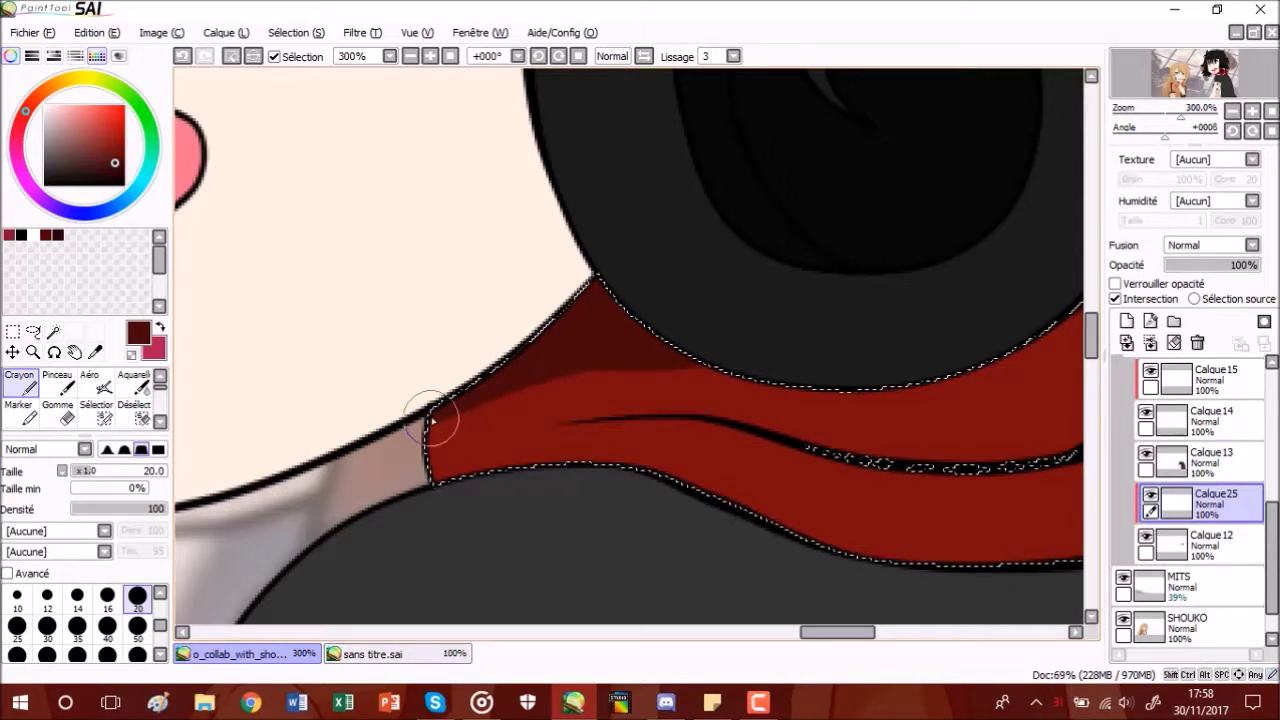
pyautogui.click(60, 418)
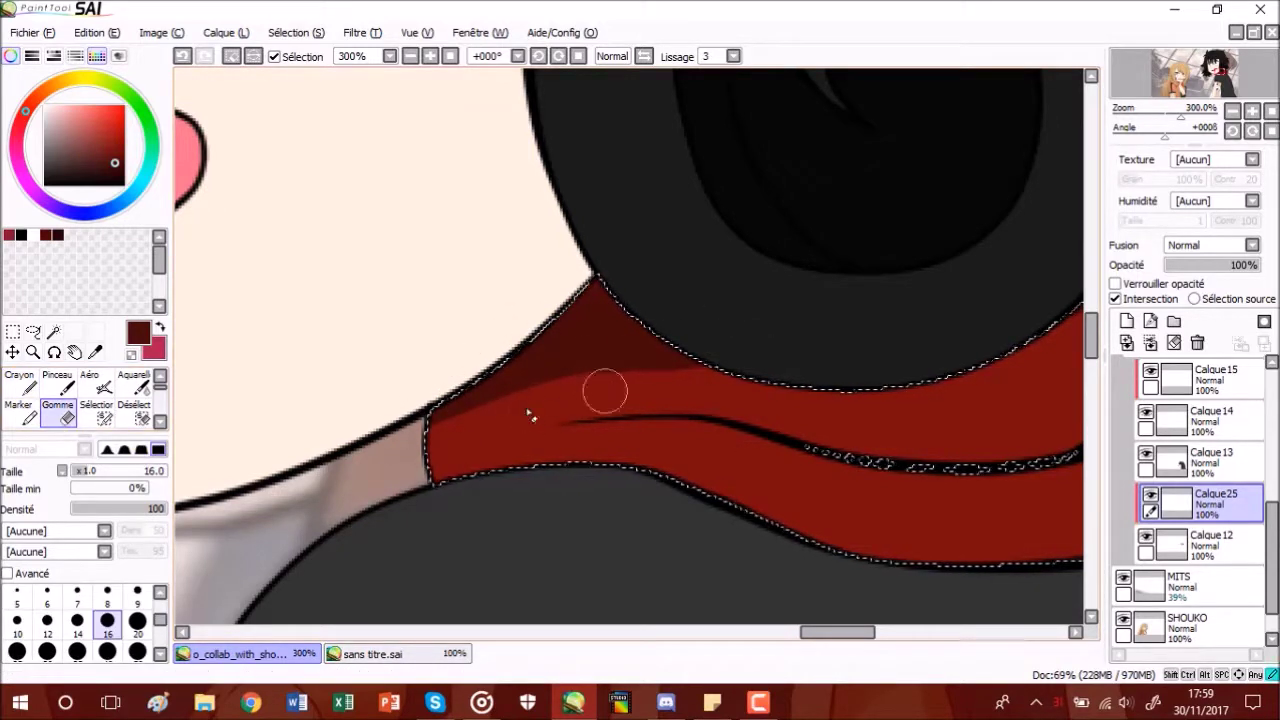
pyautogui.scroll(-10, 729, 343)
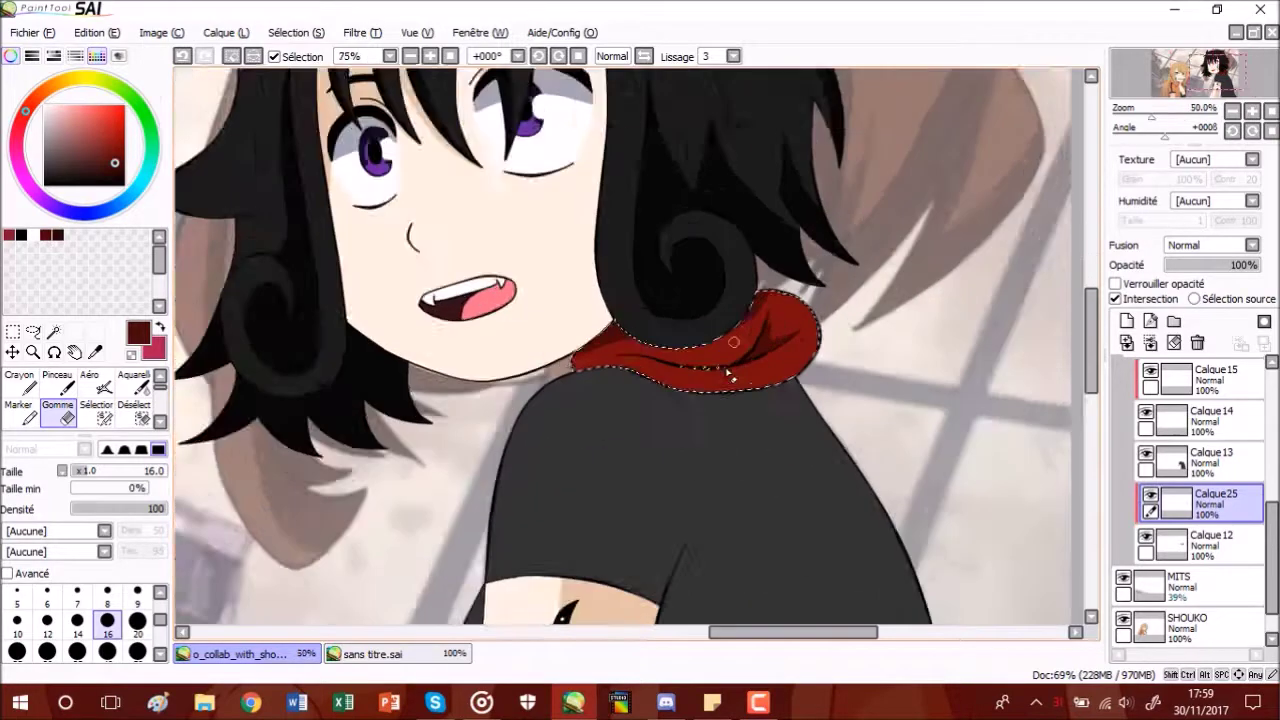
# - Paint a dark red shadow on the end of the red strip below the shirt that is nearest the arm bandage
pyautogui.scroll(10, 757, 446)
pyautogui.press('n')
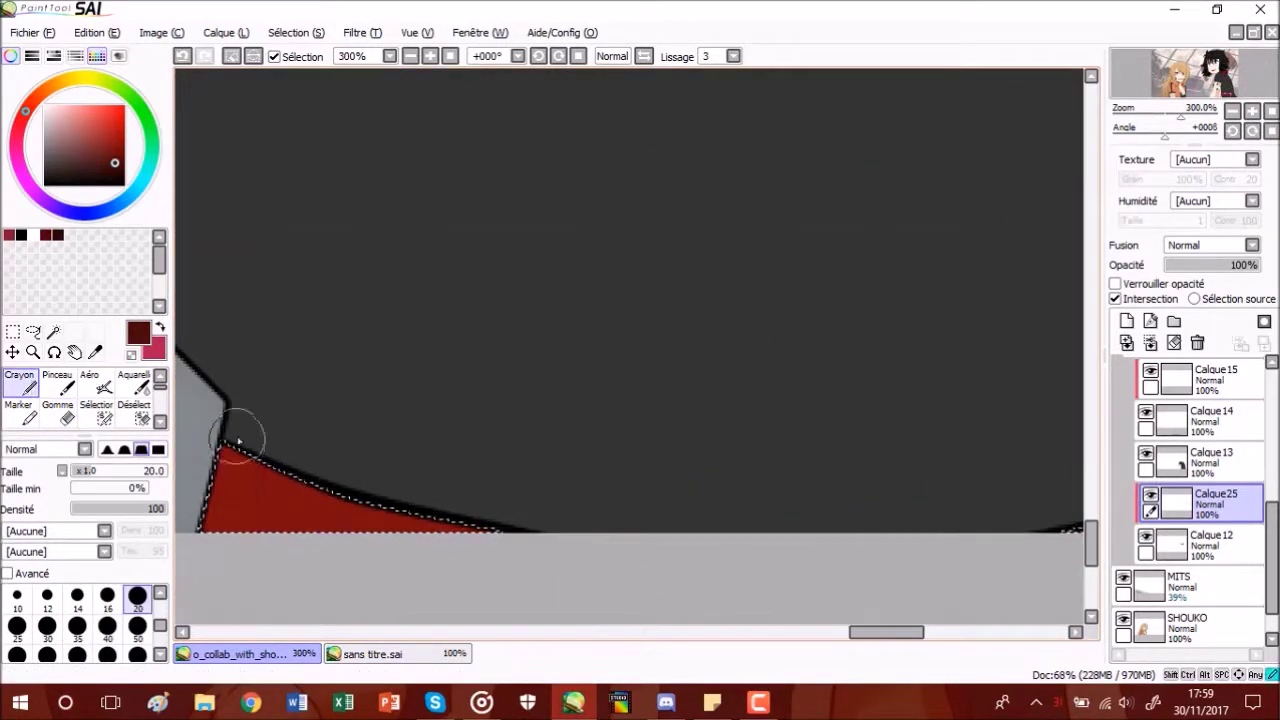
pyautogui.moveTo(251, 481); pyautogui.dragTo(300, 500)
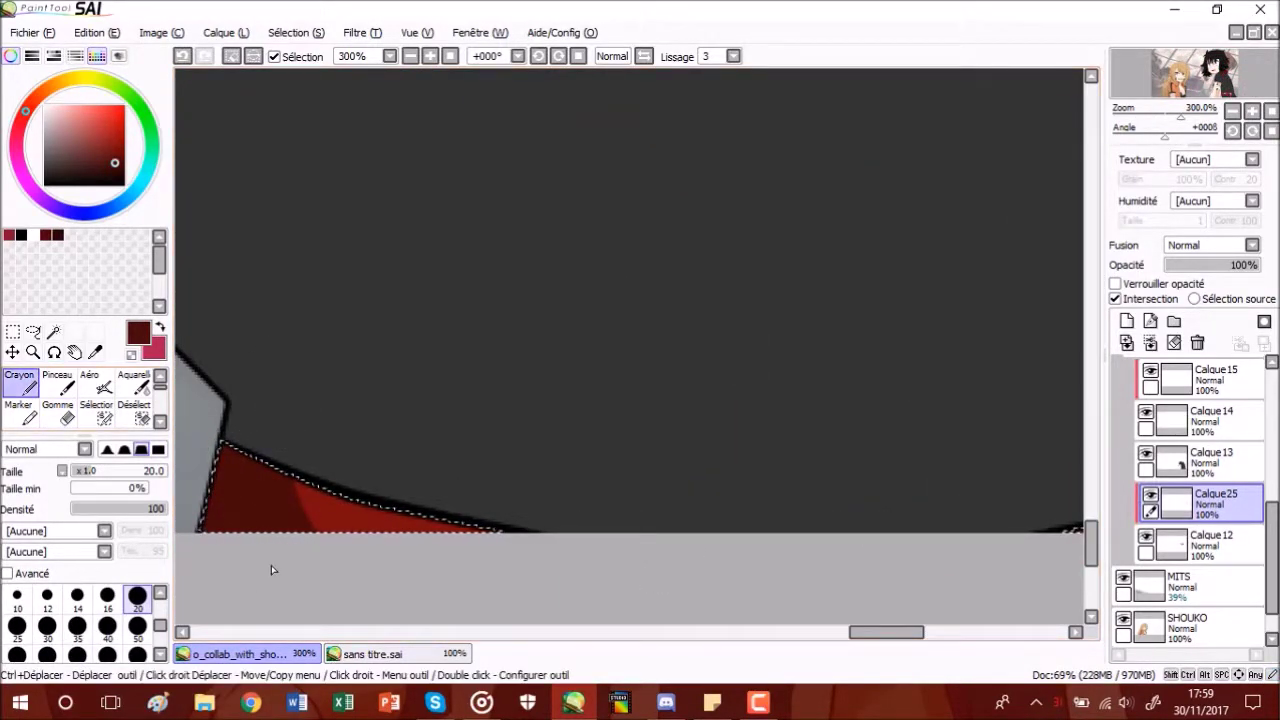
pyautogui.scroll(-4, 446, 520)
pyautogui.scroll(4, 450, 530)
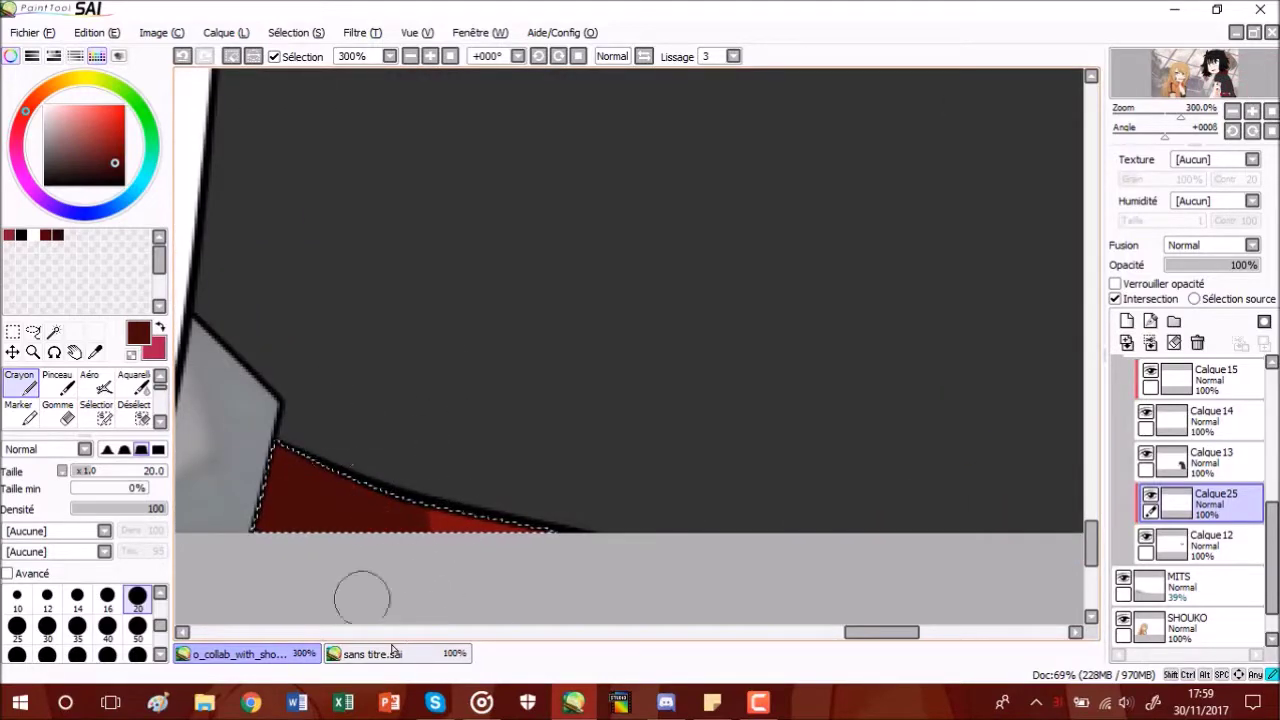
pyautogui.scroll(-6, 523, 517)
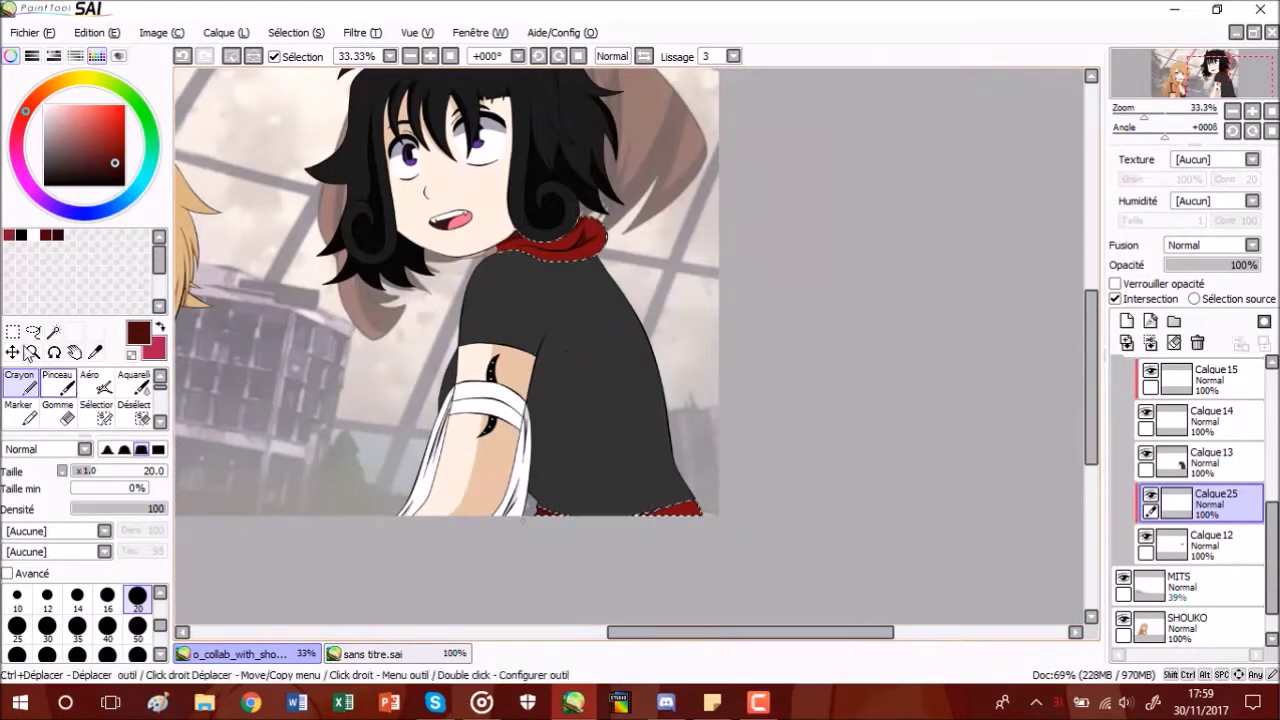
# - Clear the scarf selection and add a layer above Calque13, clipped with the Intersection option
pyautogui.hotkey('ctrl', 't')
pyautogui.click(1200, 462)
pyautogui.click(1127, 321)
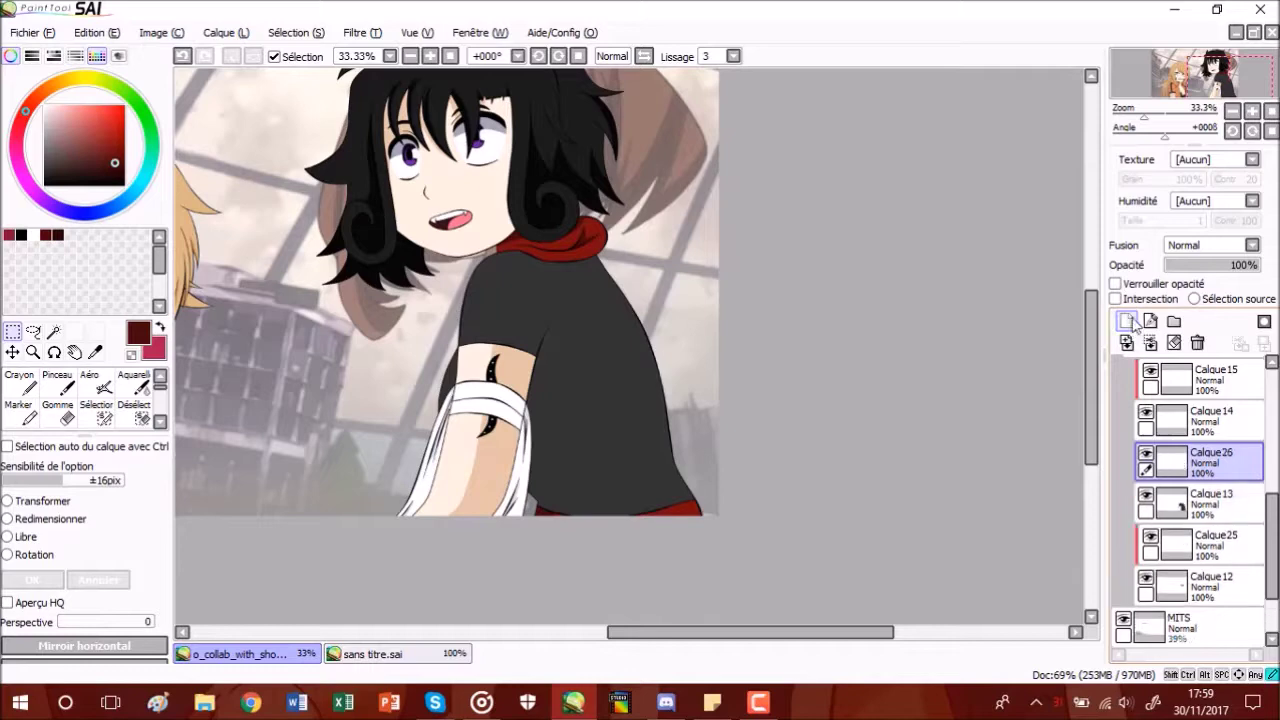
pyautogui.click(1115, 299)
# - Select the shirt, including the sliver behind the arm, with the magic wand on the Vecteur1 line art layer
pyautogui.scroll(3, 1195, 460)
pyautogui.click(1195, 461)
pyautogui.click(53, 331)
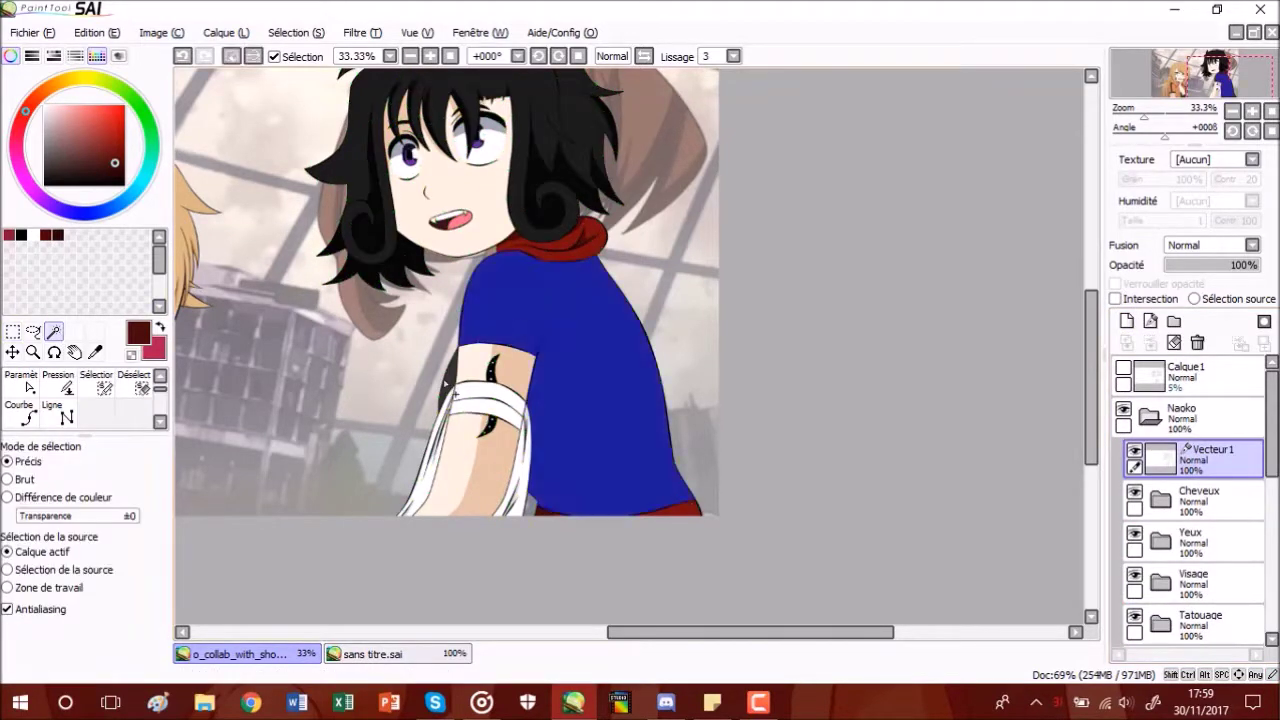
pyautogui.scroll(3, 446, 384)
pyautogui.click(484, 393)
# - Hide the BASE layer and fill the selection's gaps in the corners of the shirt sliver behind the arm with the Sélection pen
pyautogui.click(105, 387)
pyautogui.scroll(4, 486, 251)
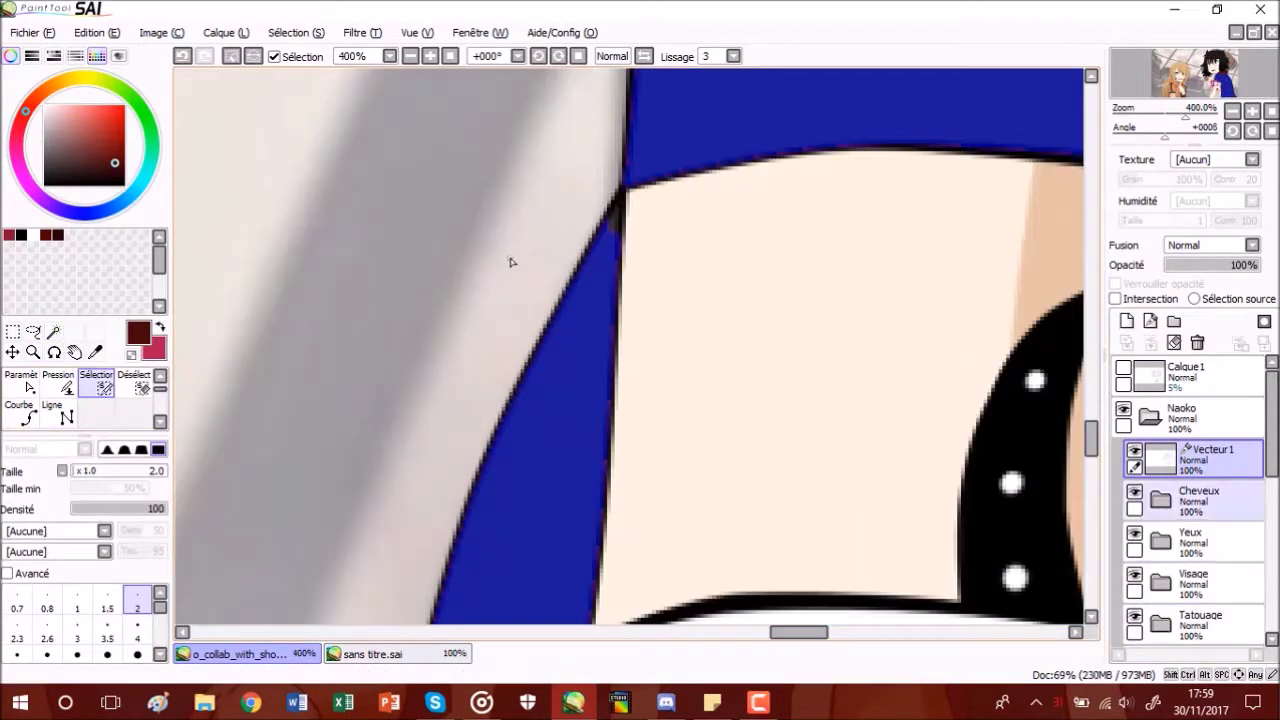
pyautogui.scroll(-8, 1190, 500)
pyautogui.click(1123, 619)
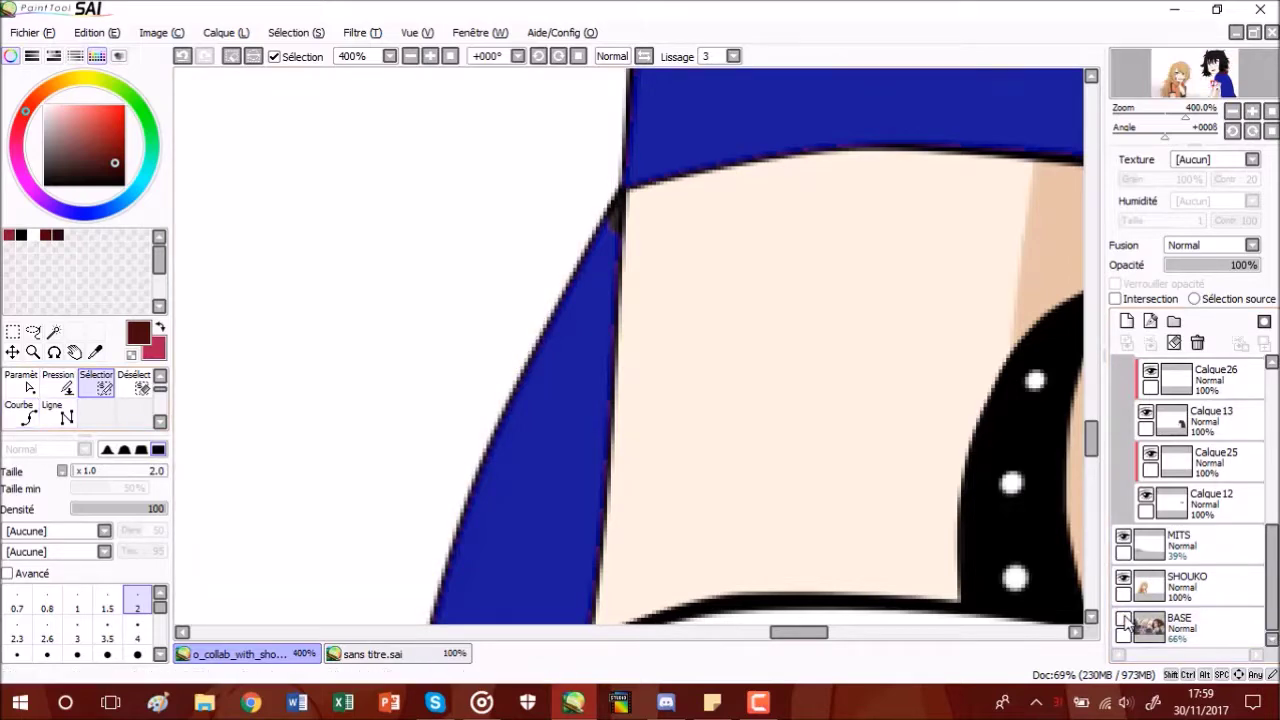
pyautogui.moveTo(1091, 437); pyautogui.dragTo(1093, 490)
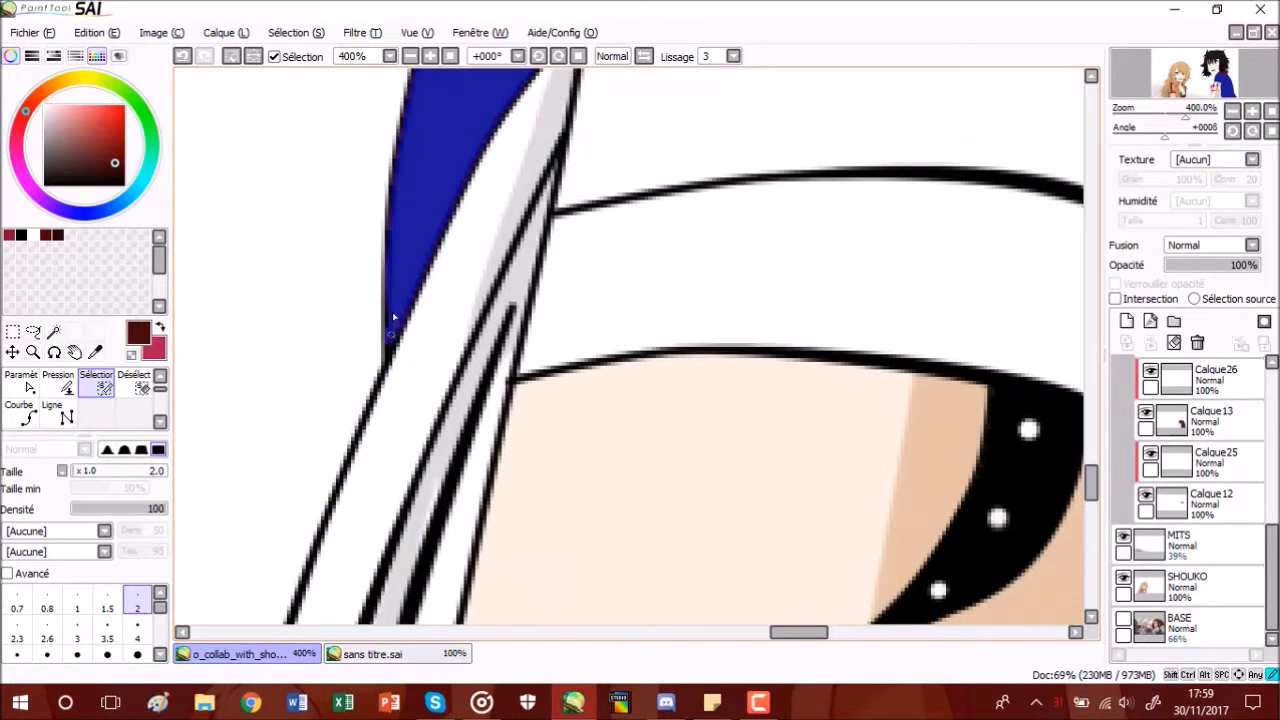
pyautogui.scroll(-6, 434, 360)
pyautogui.scroll(1, 593, 325)
pyautogui.scroll(3, 1275, 590)
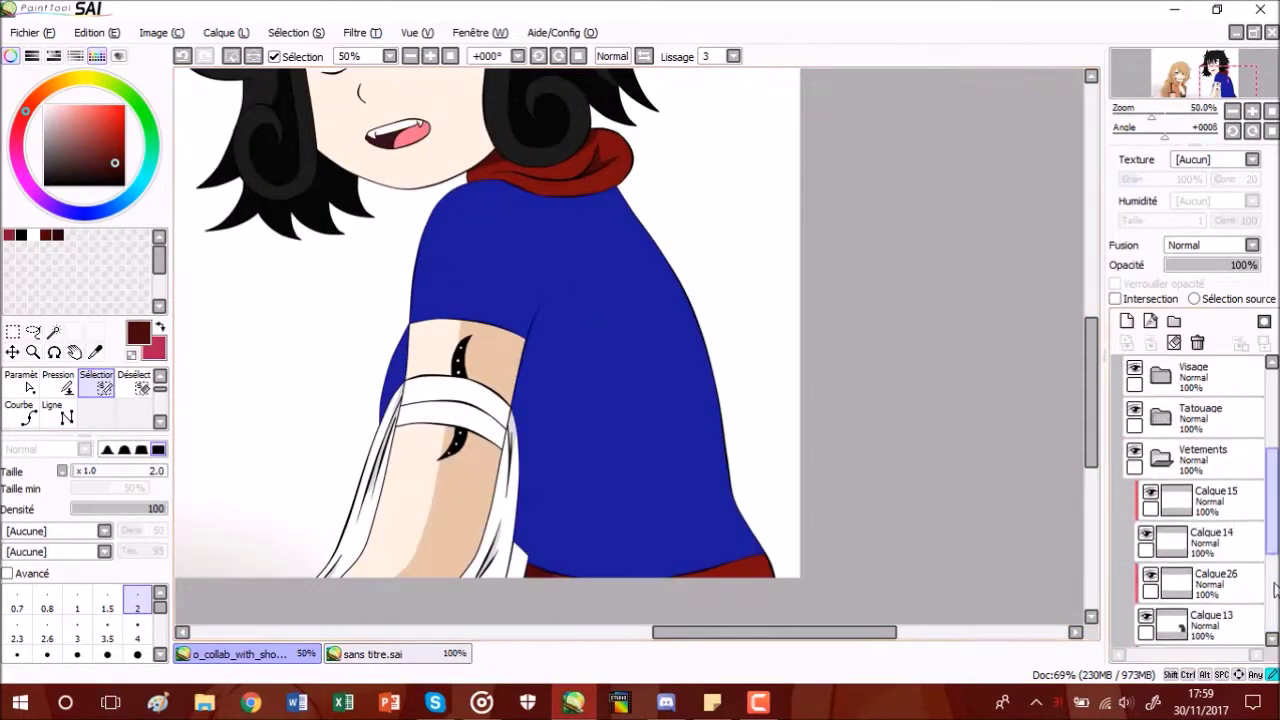
# - Sample the near-black shirt shadow shade from the sans titre.sai palette and return to Calque26 in the collab drawing
pyautogui.click(388, 654)
pyautogui.press('alt')
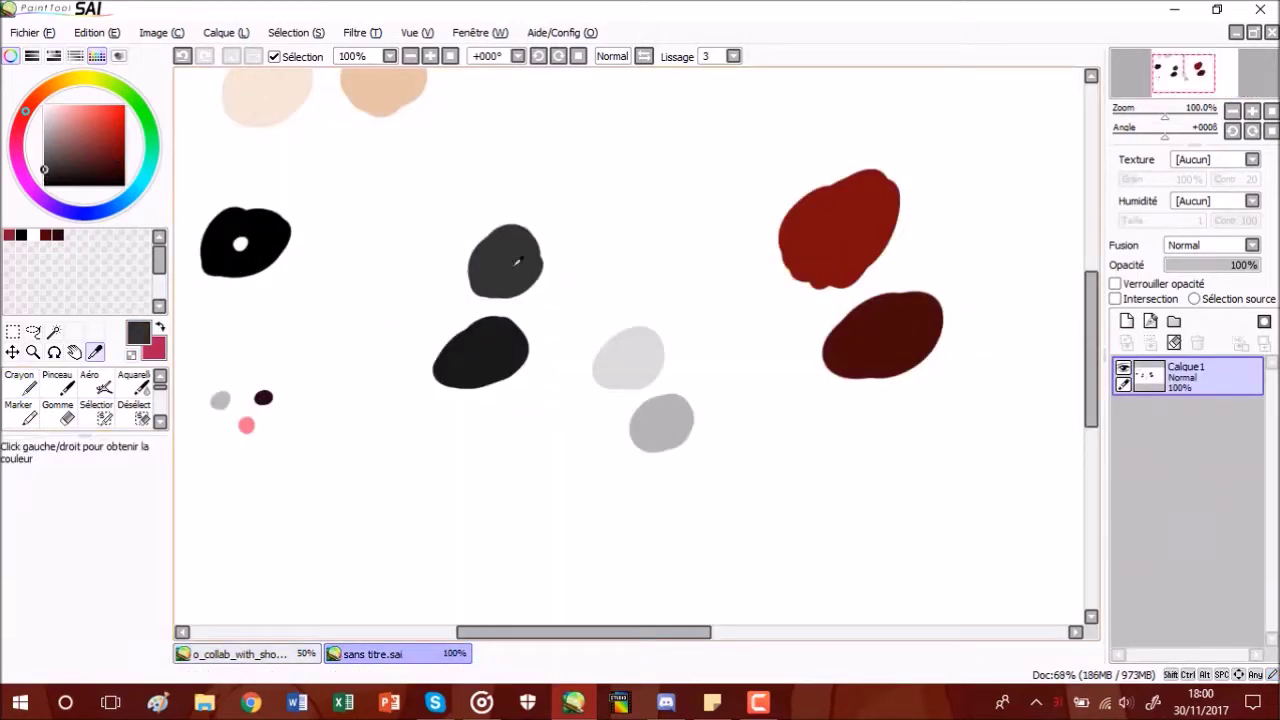
pyautogui.click(271, 650)
pyautogui.click(359, 654)
pyautogui.click(500, 363)
pyautogui.click(250, 654)
# - Paint a broad near-black shadow on the shirt from the armpit crease down to the hem with the Crayon at size 120
pyautogui.click(36, 384)
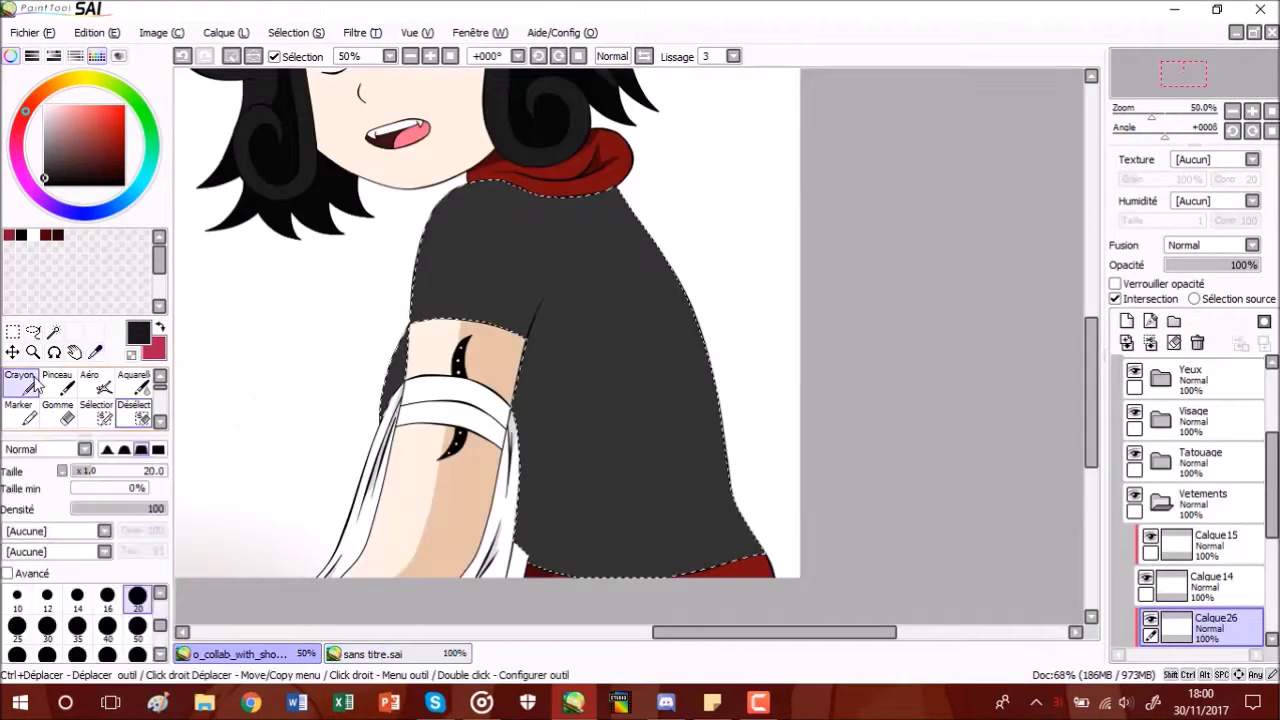
pyautogui.scroll(2, 563, 385)
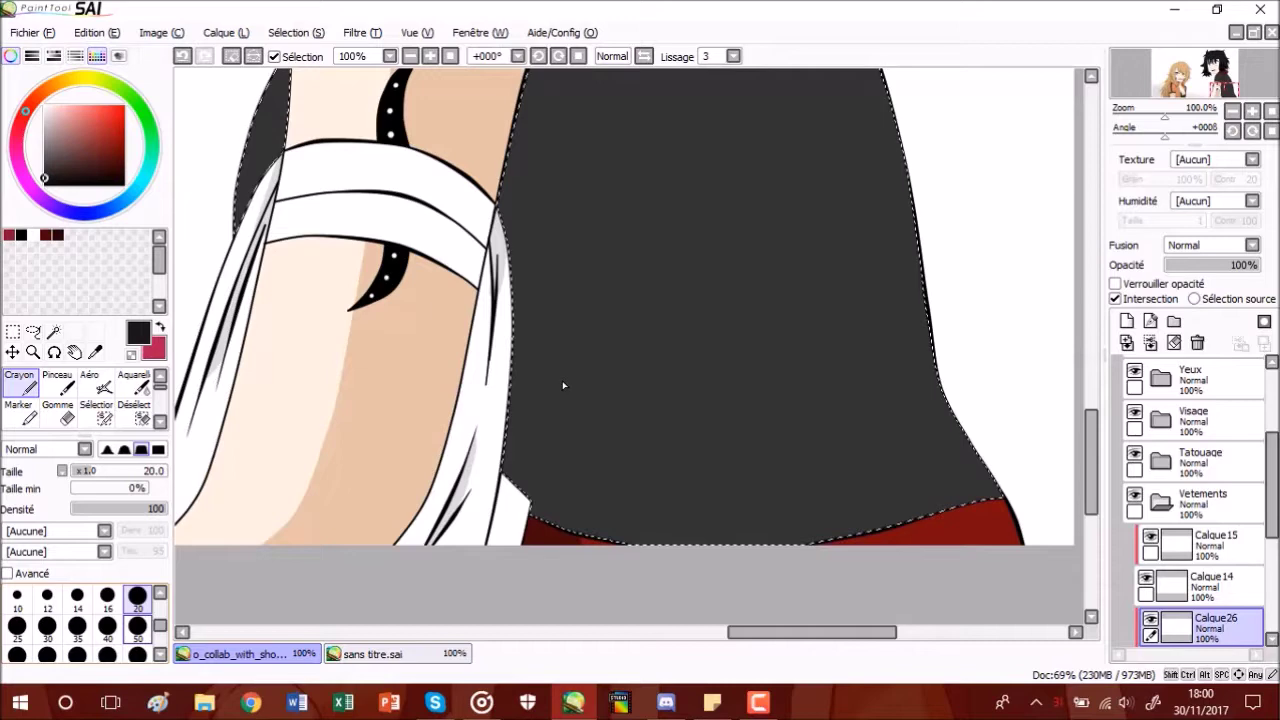
pyautogui.click(137, 654)
pyautogui.moveTo(1090, 502); pyautogui.dragTo(1090, 460)
pyautogui.moveTo(567, 153); pyautogui.dragTo(552, 358)
pyautogui.moveTo(569, 175); pyautogui.dragTo(605, 603)
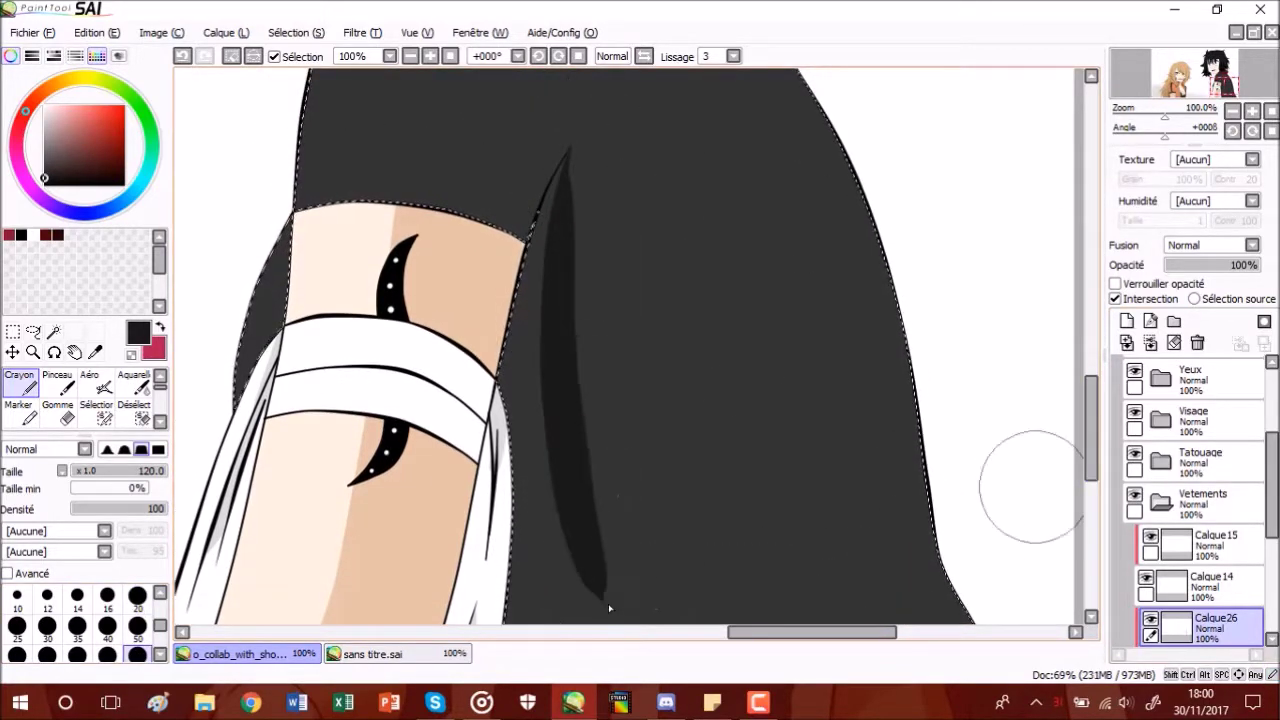
pyautogui.moveTo(1090, 455); pyautogui.dragTo(1090, 507)
pyautogui.moveTo(582, 280)
pyautogui.mouseDown()
pyautogui.moveTo(613, 463)
pyautogui.moveTo(562, 410)
pyautogui.mouseUp()
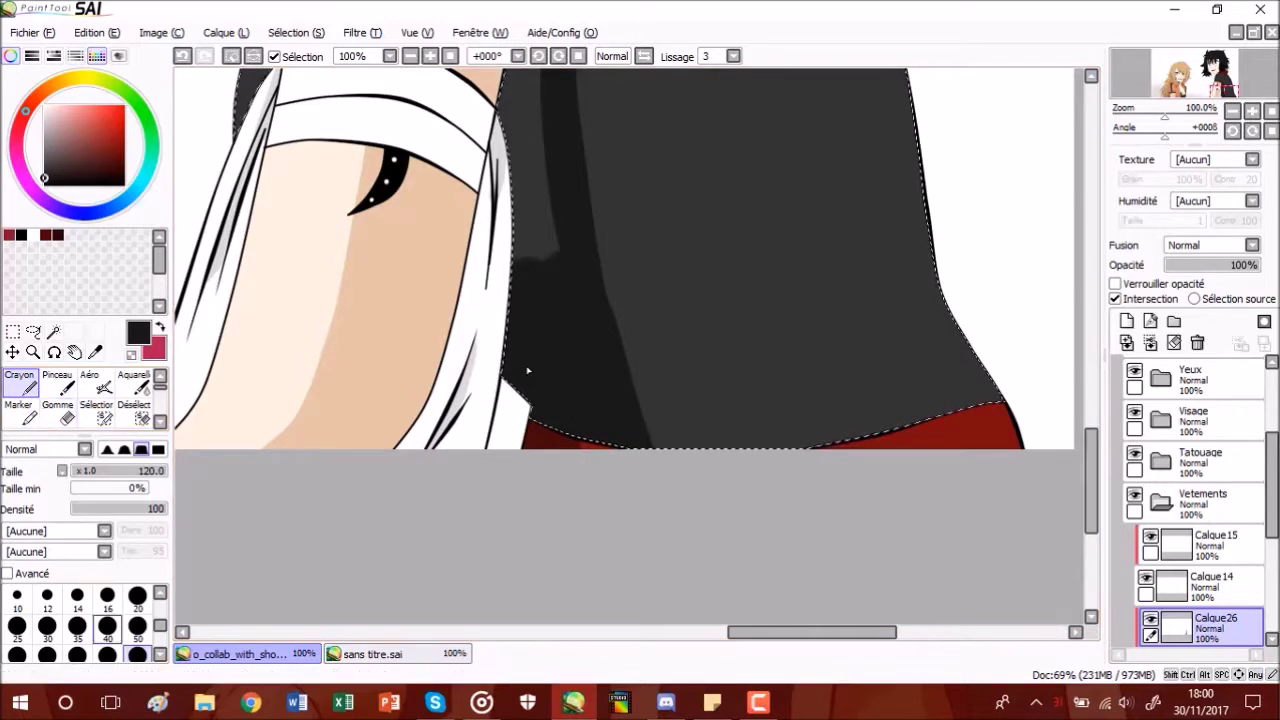
# - Reduce the Crayon to size 50 and fill the rest of the shirt shadow beside the arm up to the armpit crease
pyautogui.press('[')
pyautogui.press('[')
pyautogui.press('[')
pyautogui.press('[')
pyautogui.press('[')
pyautogui.scroll(3, 530, 355)
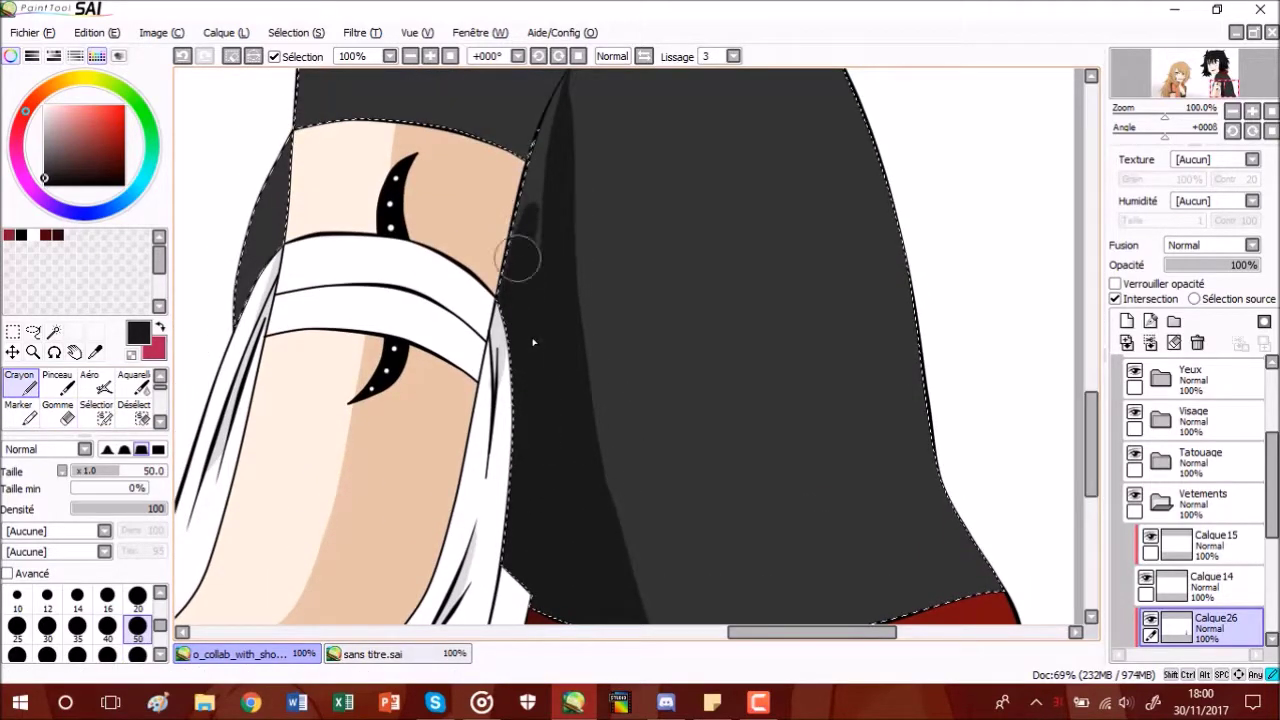
pyautogui.scroll(-2, 508, 364)
pyautogui.scroll(4, 536, 250)
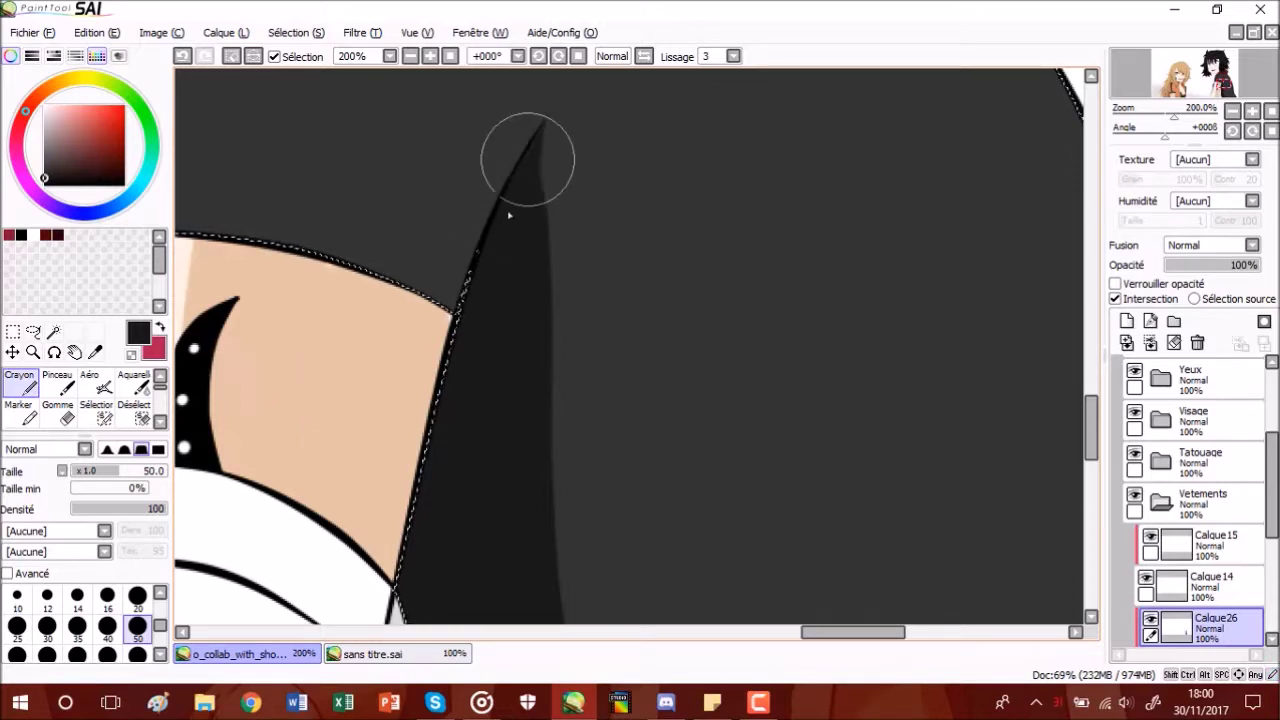
# - Trim the shirt shadow around the armpit crease and smooth its outer edge down the torso with the size 16 Gomme
pyautogui.click(66, 416)
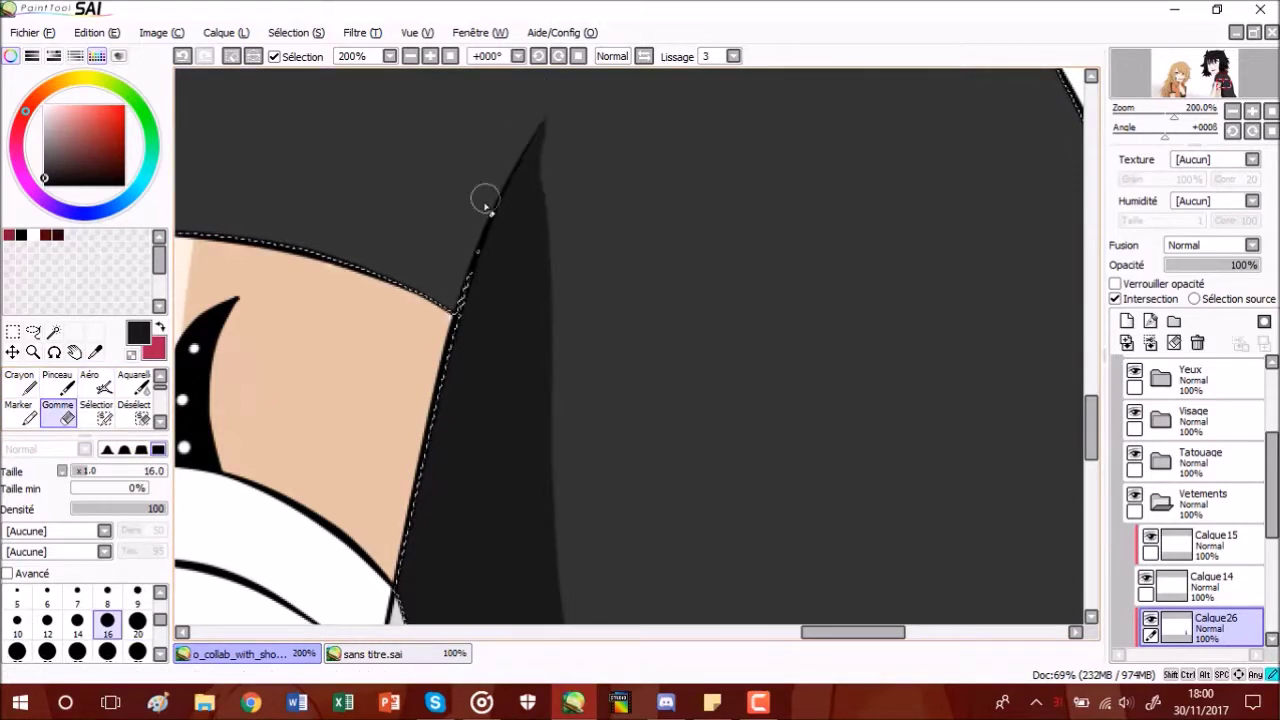
pyautogui.press('n')
pyautogui.click(66, 418)
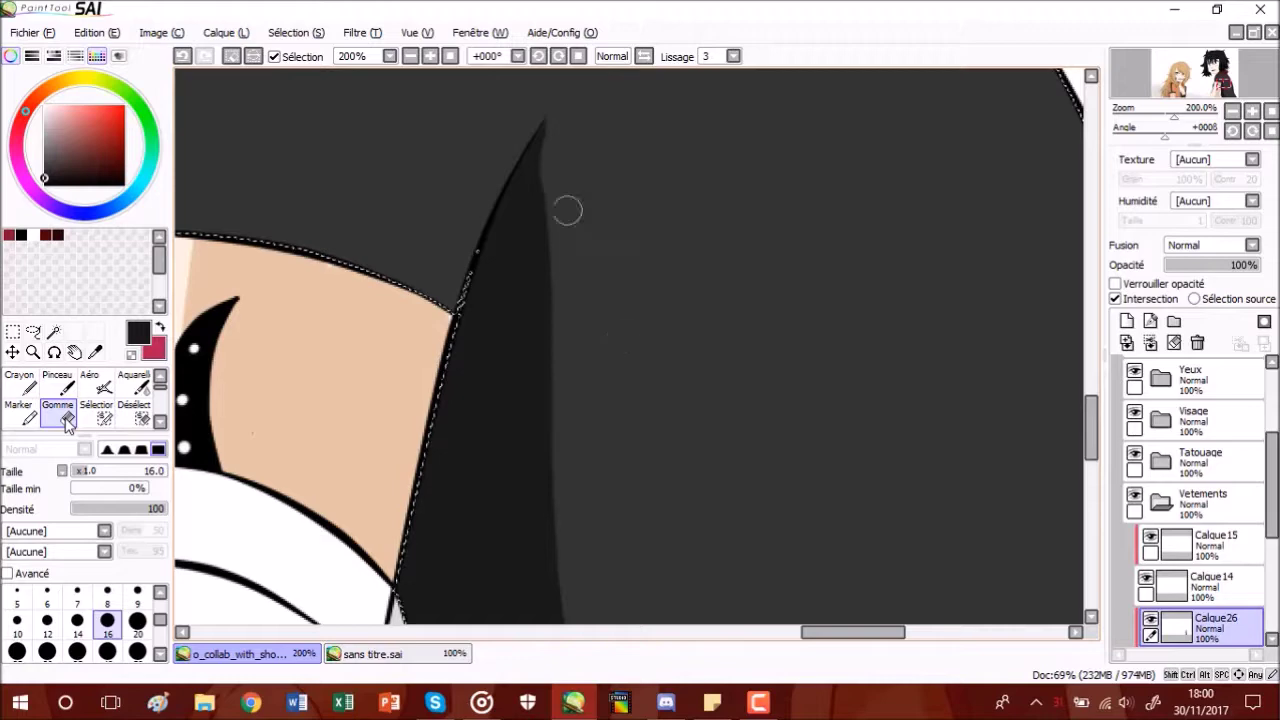
pyautogui.scroll(-3, 597, 590)
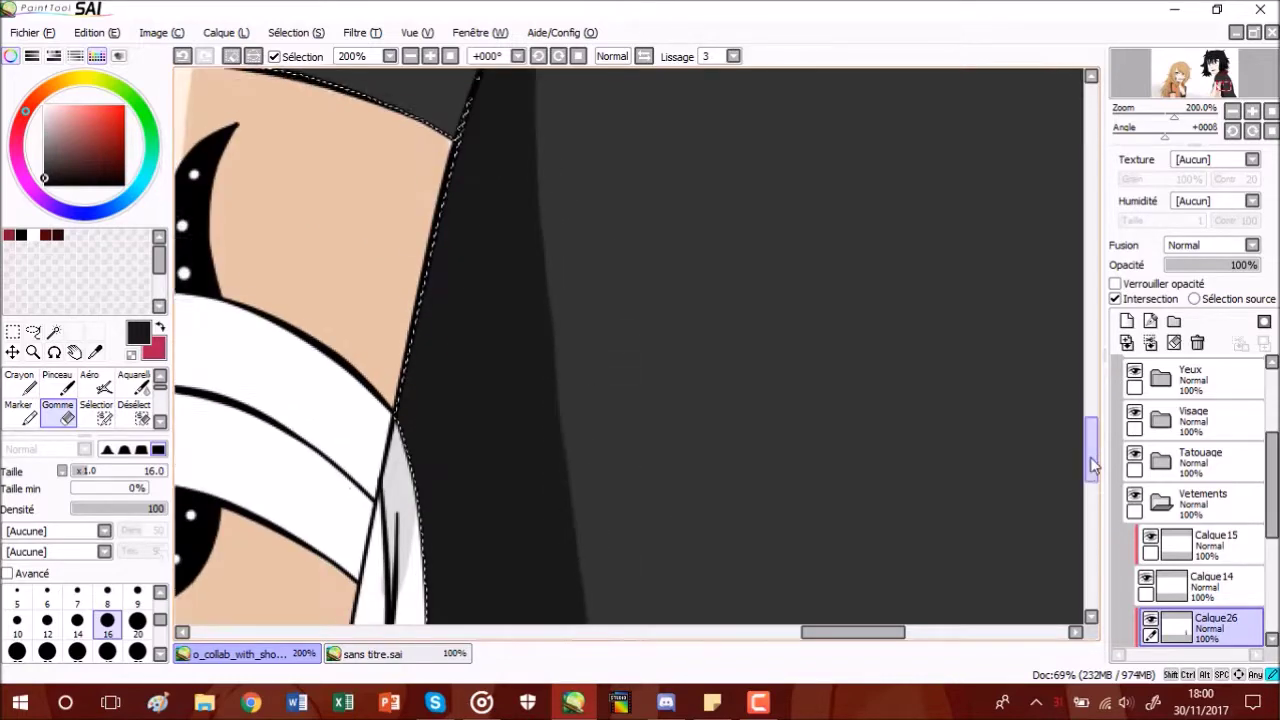
pyautogui.moveTo(701, 565); pyautogui.dragTo(664, 276)
pyautogui.scroll(-4, 786, 489)
pyautogui.scroll(4, 775, 487)
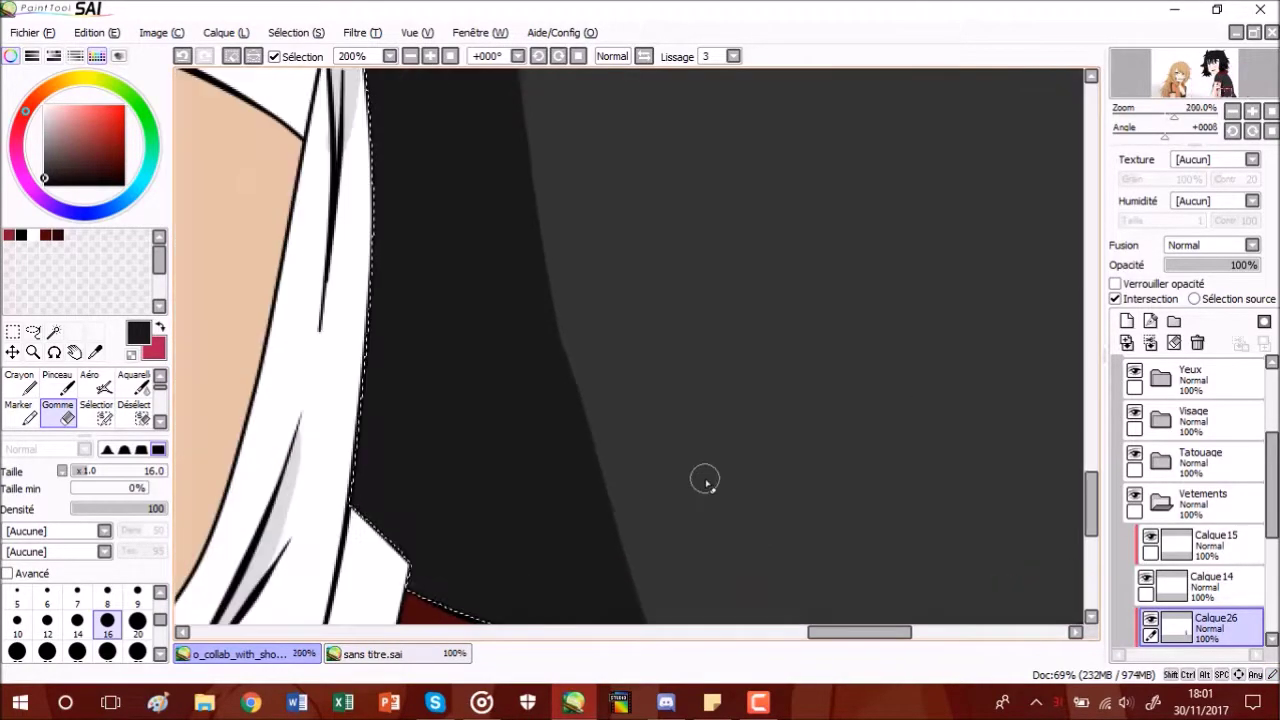
# - Rotate the canvas to 22° and even out the shirt shadow's edge near the hem with the size 50 Crayon and size 16 Gomme
pyautogui.scroll(-3, 708, 480)
pyautogui.scroll(4, 718, 472)
pyautogui.moveTo(476, 430); pyautogui.dragTo(446, 503)
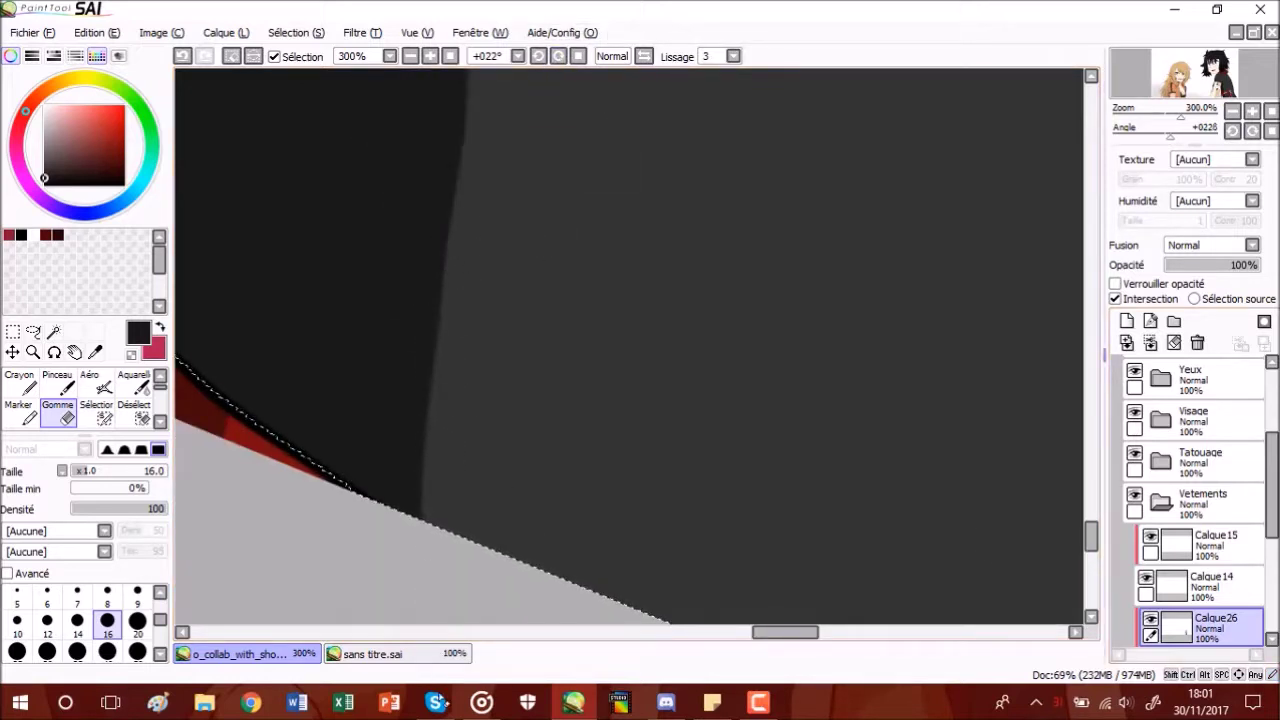
pyautogui.moveTo(1093, 541); pyautogui.dragTo(1094, 519)
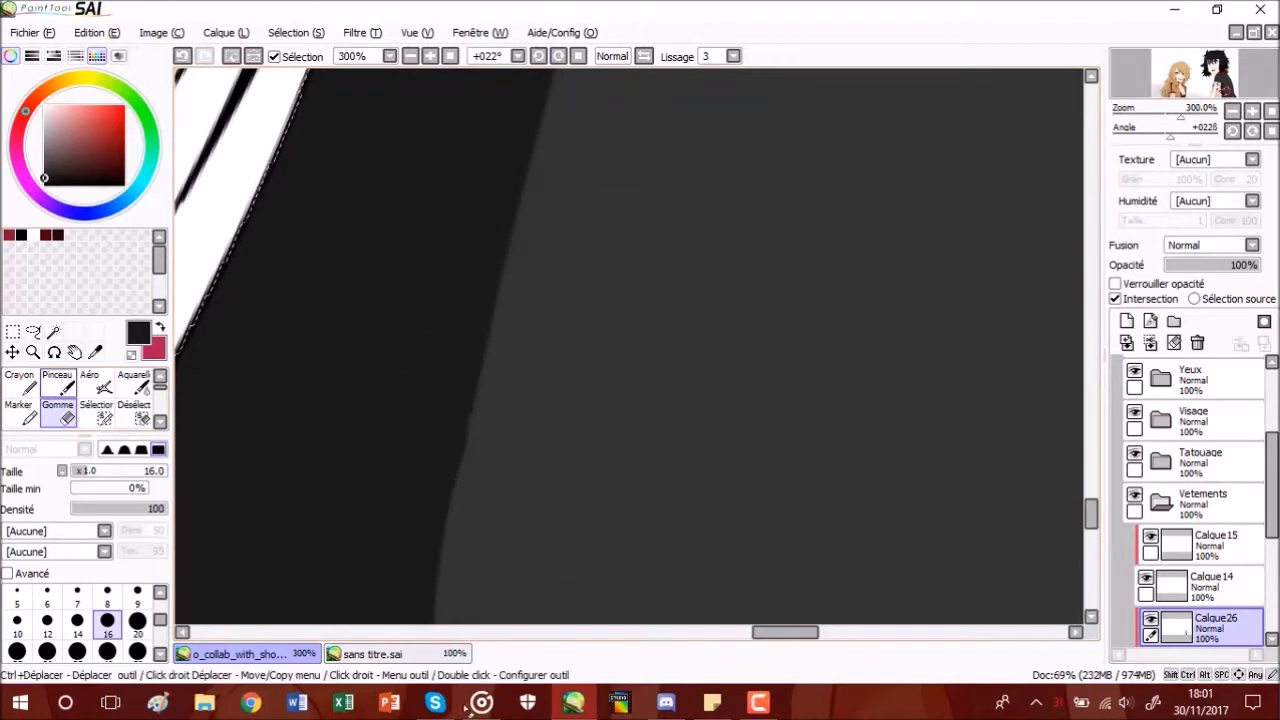
pyautogui.press('n')
pyautogui.moveTo(1092, 506); pyautogui.dragTo(1095, 523)
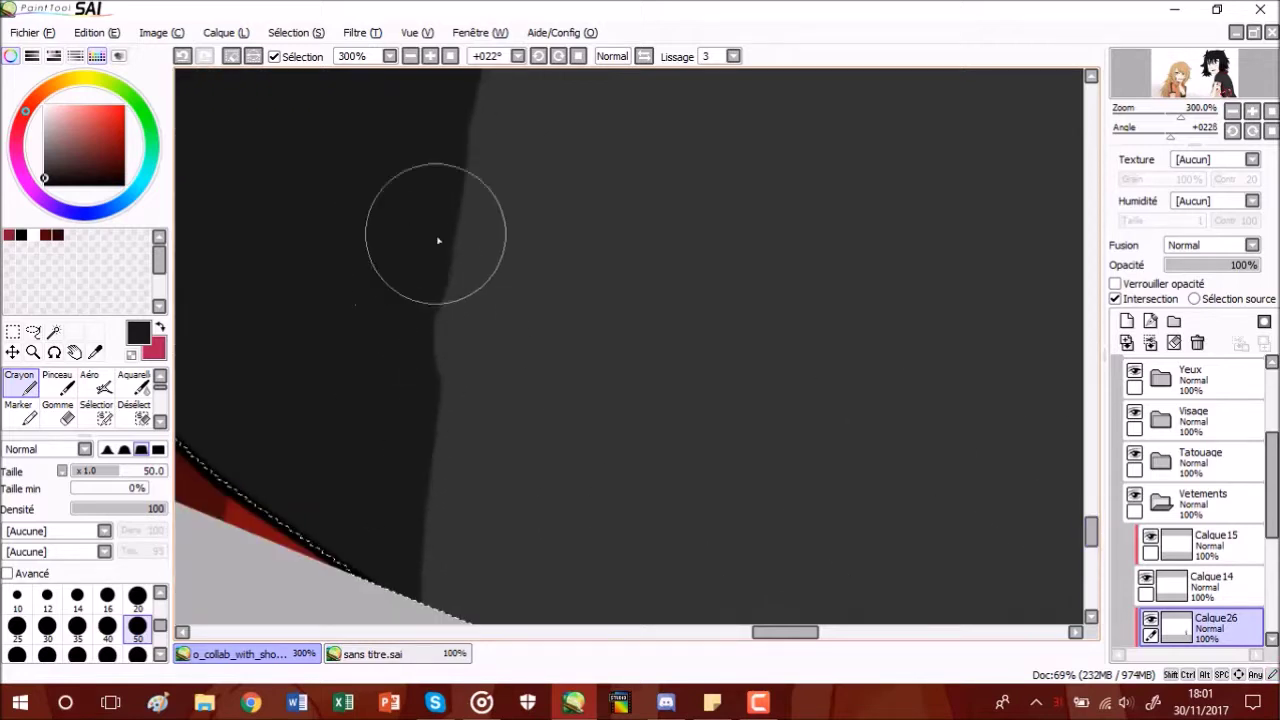
pyautogui.click(62, 418)
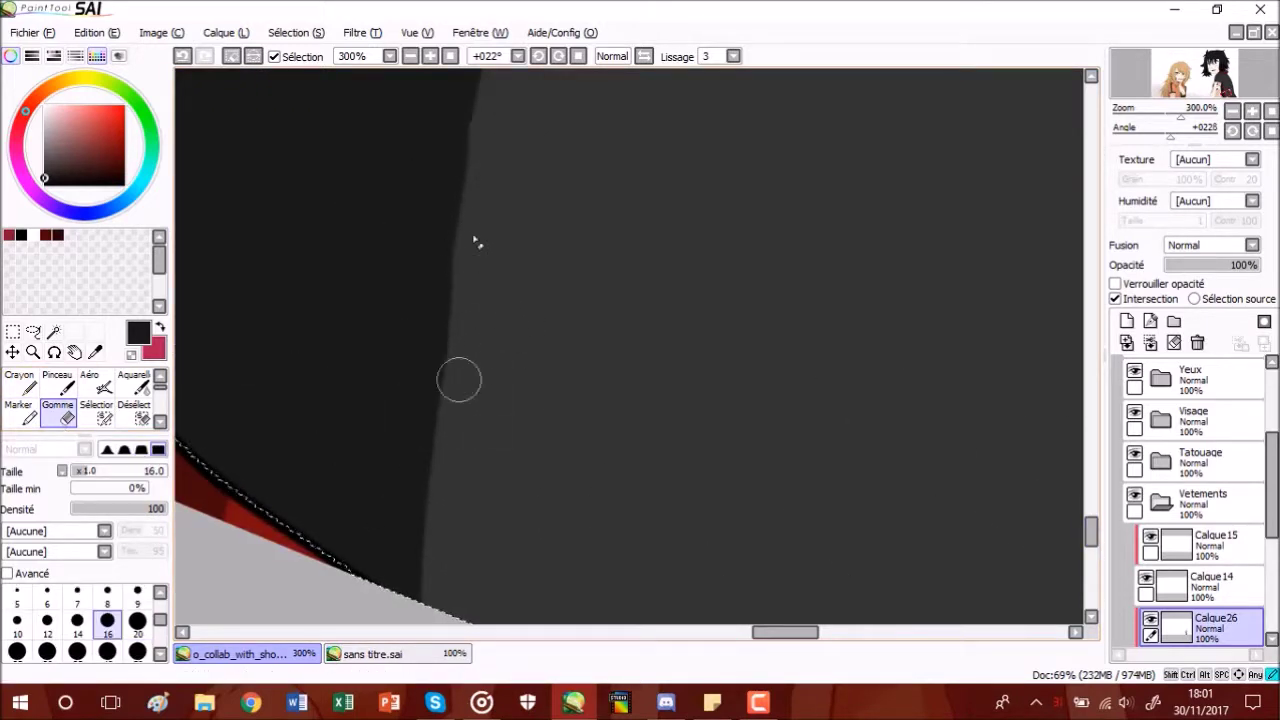
# - Even out the upper edge of the torso shadow with the size 50 Crayon and reset the canvas rotation to 0°
pyautogui.scroll(3, 460, 400)
pyautogui.press('n')
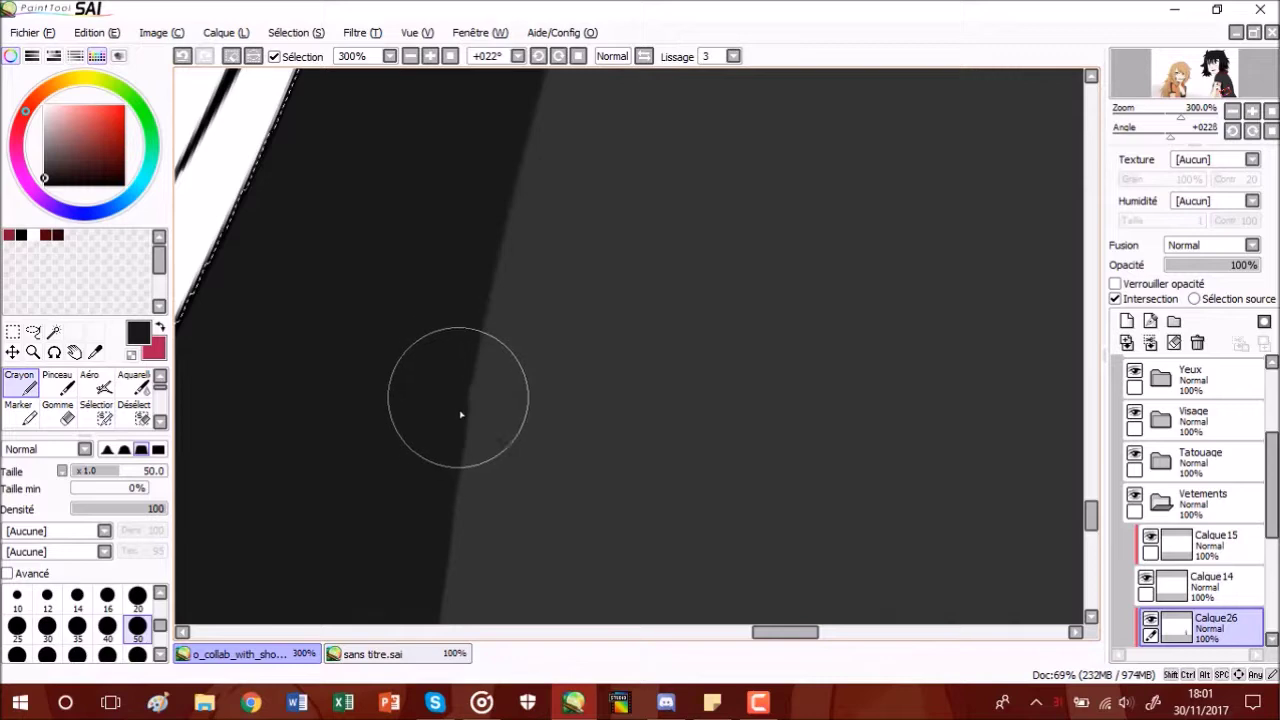
pyautogui.scroll(-7, 455, 430)
pyautogui.scroll(8, 449, 434)
pyautogui.moveTo(568, 160); pyautogui.dragTo(393, 482)
pyautogui.click(578, 56)
# - Paint a near-black shadow on the shirt sliver behind the arm with the size 50 Crayon and trim it with the size 16 Gomme
pyautogui.scroll(-2, 541, 290)
pyautogui.scroll(1, 529, 335)
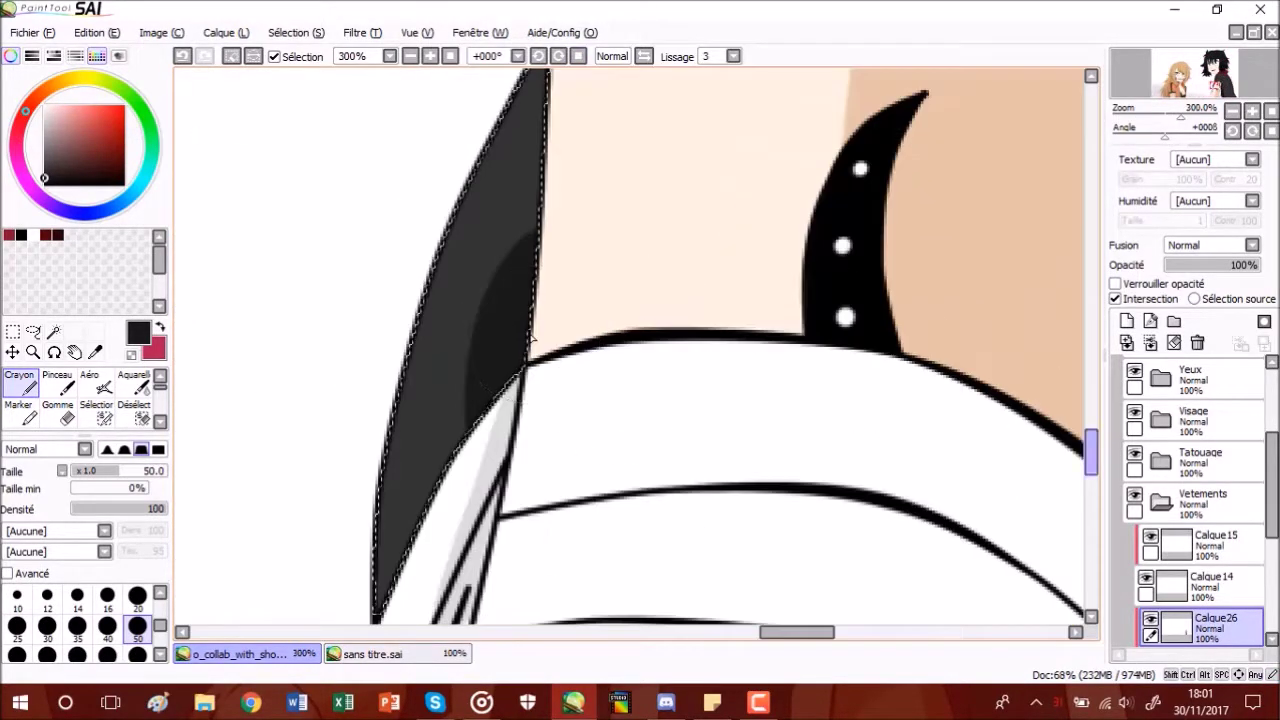
pyautogui.moveTo(1092, 467); pyautogui.dragTo(1094, 456)
pyautogui.press('e')
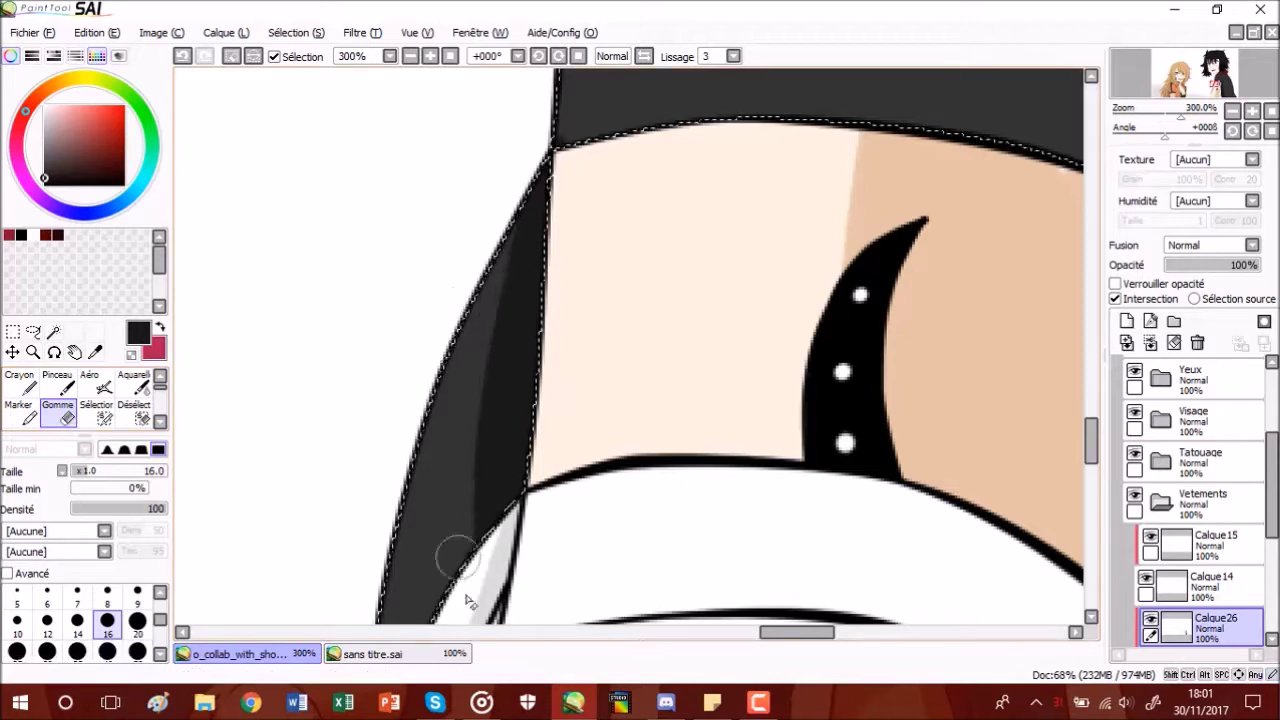
pyautogui.moveTo(496, 306); pyautogui.dragTo(463, 600)
pyautogui.click(20, 384)
pyautogui.moveTo(520, 221); pyautogui.dragTo(526, 318)
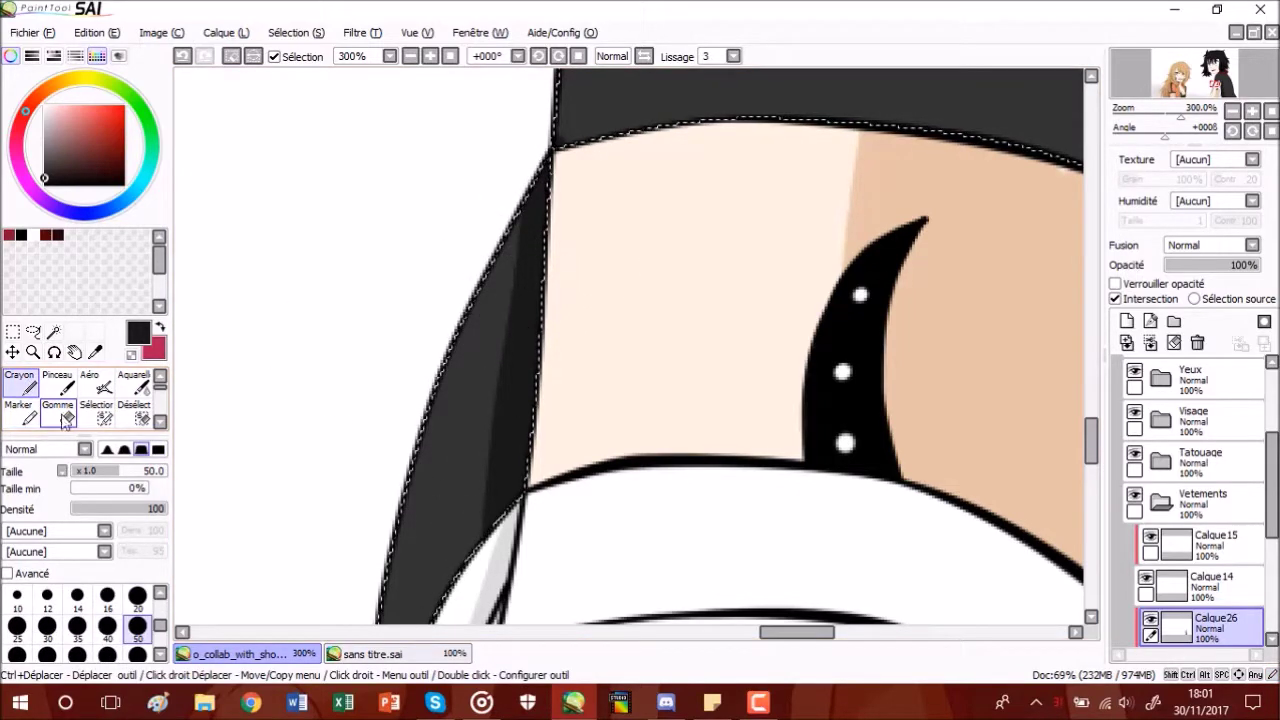
pyautogui.click(58, 411)
# - Add a tapered shadow on the sleeve side of the armpit crease with the size 50 Crayon and slim it with the size 16 Gomme
pyautogui.scroll(-6, 669, 286)
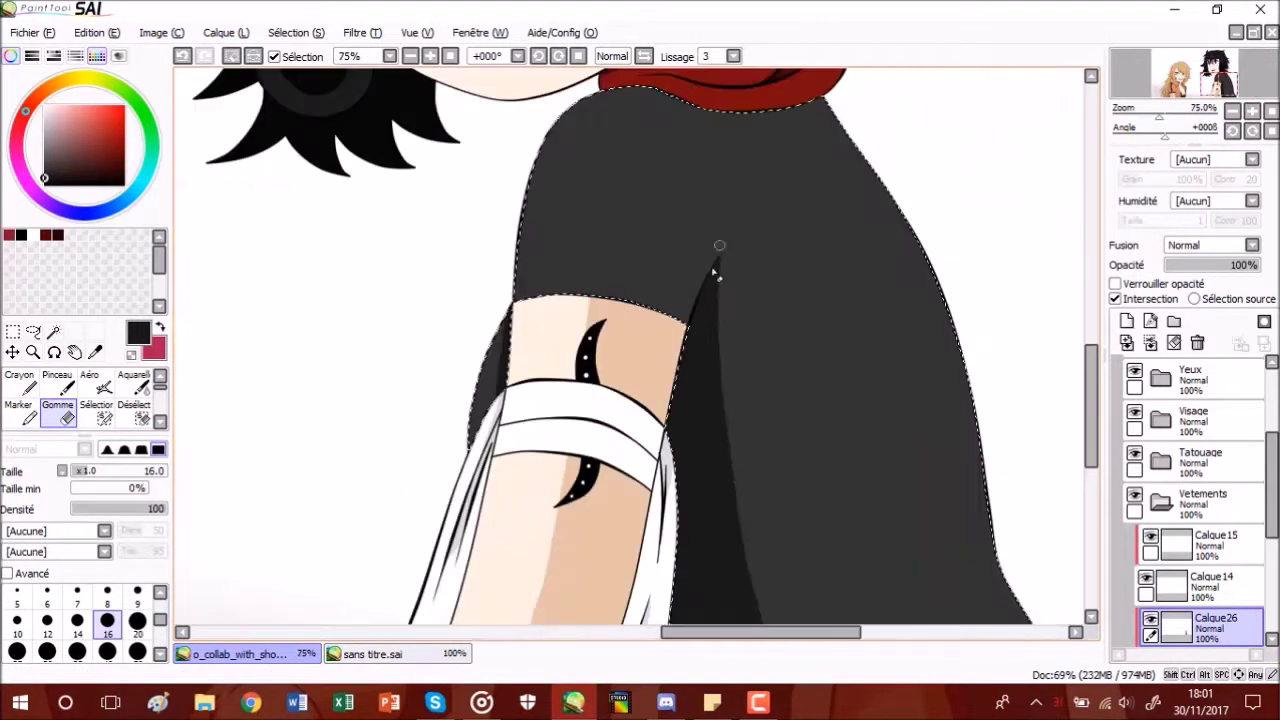
pyautogui.scroll(6, 700, 265)
pyautogui.press('n')
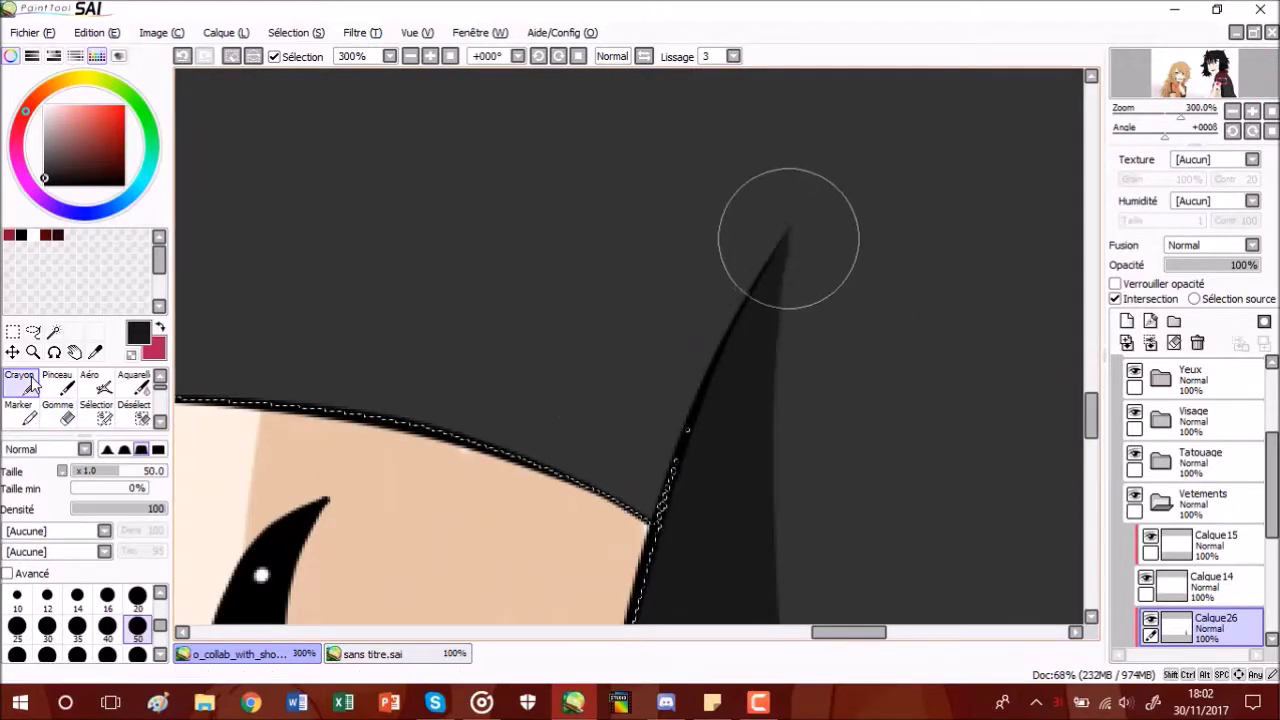
pyautogui.moveTo(786, 229); pyautogui.dragTo(681, 404)
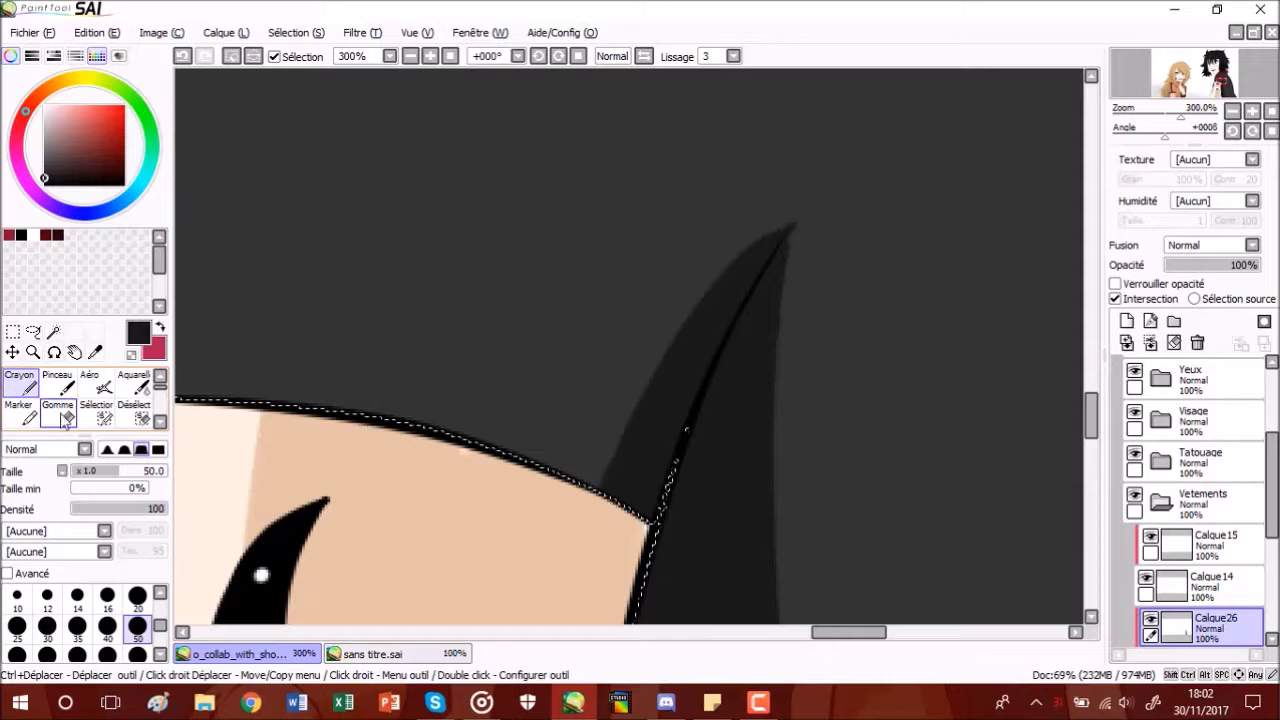
pyautogui.press('e')
pyautogui.moveTo(788, 218); pyautogui.dragTo(658, 364)
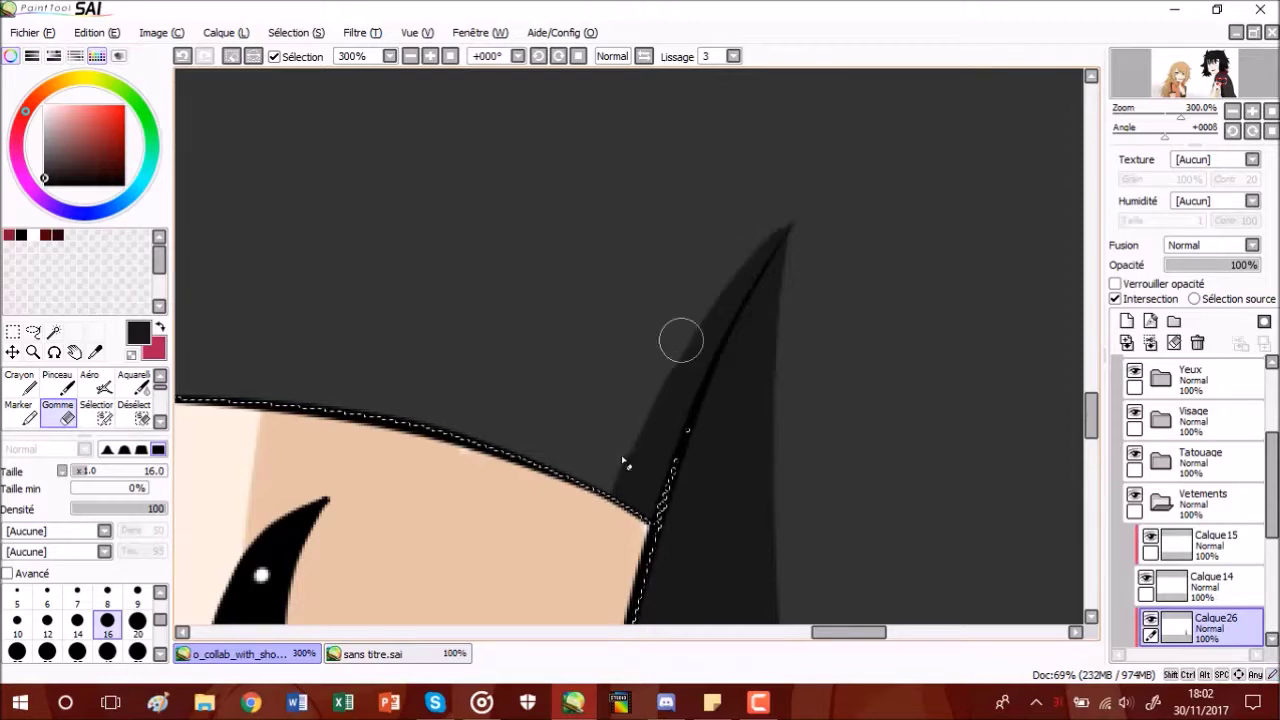
pyautogui.scroll(-6, 748, 266)
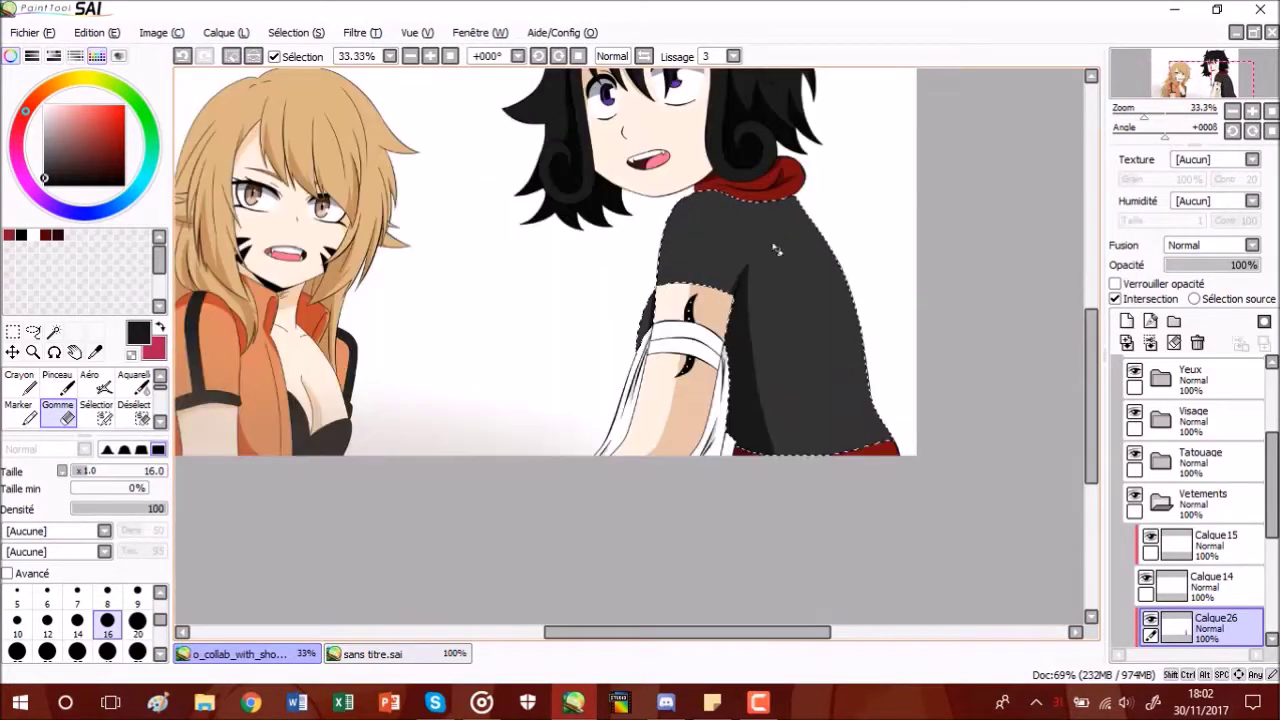
# - Hide the Vetements folder and show the BASE layer to examine the reference shirt, then restore both layers' visibility
pyautogui.click(1161, 503)
pyautogui.click(1134, 495)
pyautogui.scroll(1, 838, 333)
pyautogui.click(1185, 625)
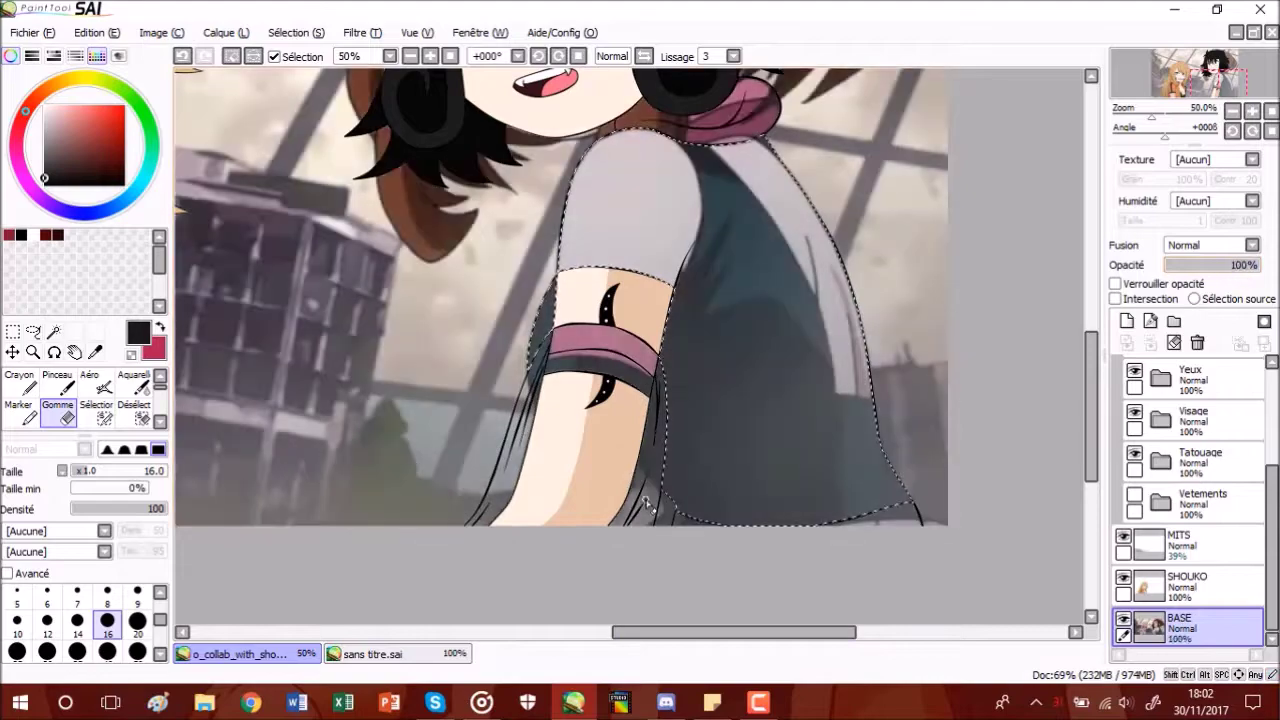
pyautogui.scroll(-3, 762, 433)
pyautogui.scroll(5, 762, 433)
pyautogui.scroll(-4, 760, 430)
pyautogui.scroll(2, 755, 500)
pyautogui.click(1120, 622)
pyautogui.click(1134, 495)
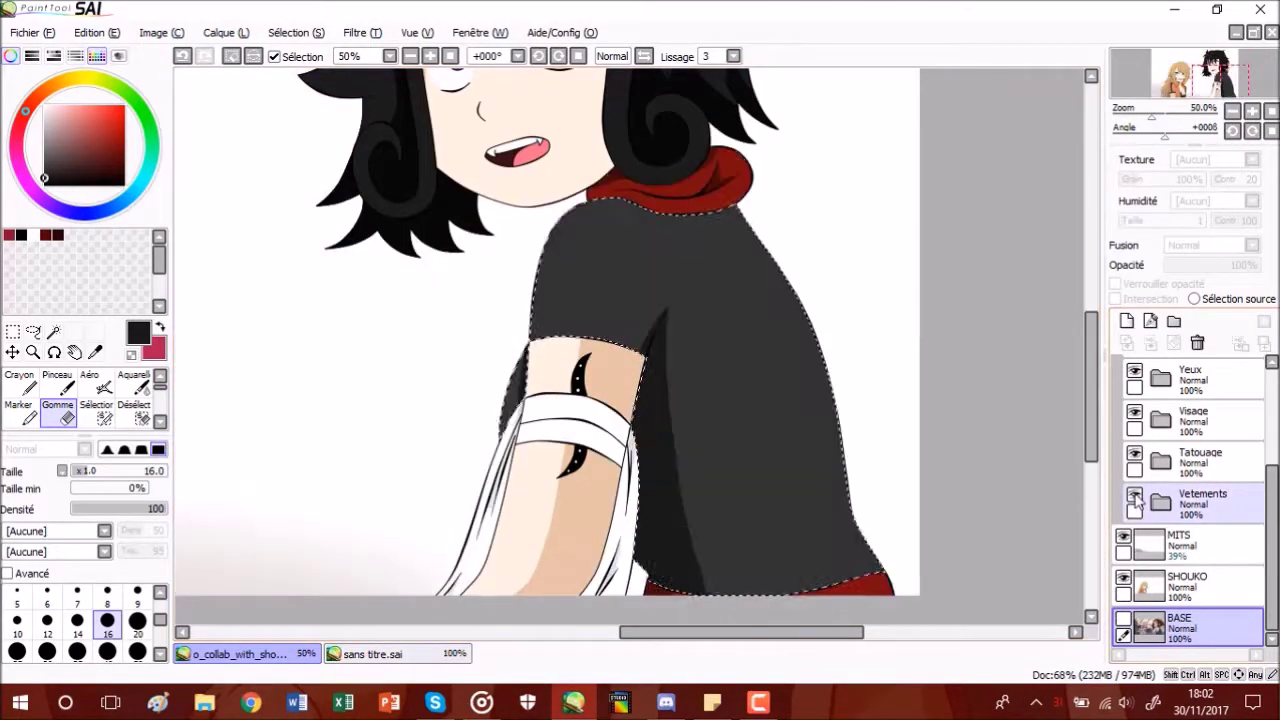
# - Reactivate Calque26 in the Vetements folder and refine the shadow on the shirt sliver behind the arm with Crayon and Gomme
pyautogui.scroll(-3, 758, 547)
pyautogui.scroll(2, 708, 490)
pyautogui.scroll(6, 703, 483)
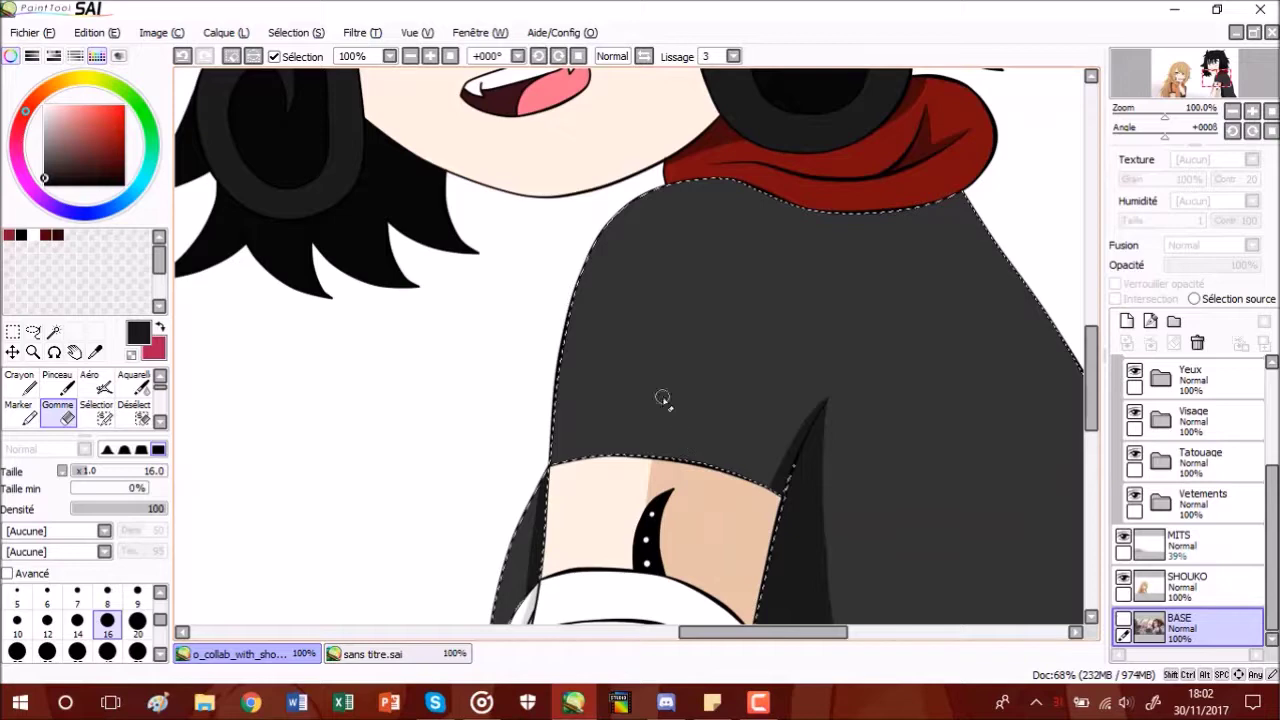
pyautogui.click(19, 385)
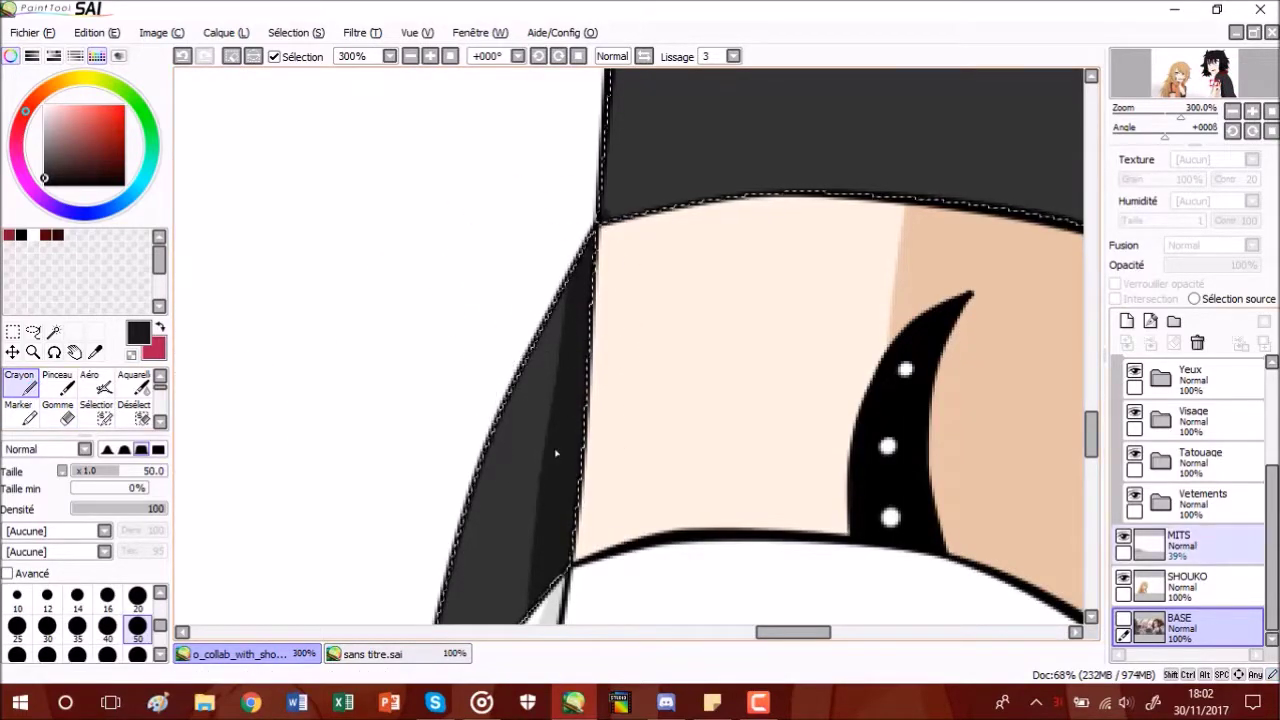
pyautogui.click(1160, 502)
pyautogui.moveTo(1272, 485); pyautogui.dragTo(1272, 547)
pyautogui.click(1218, 462)
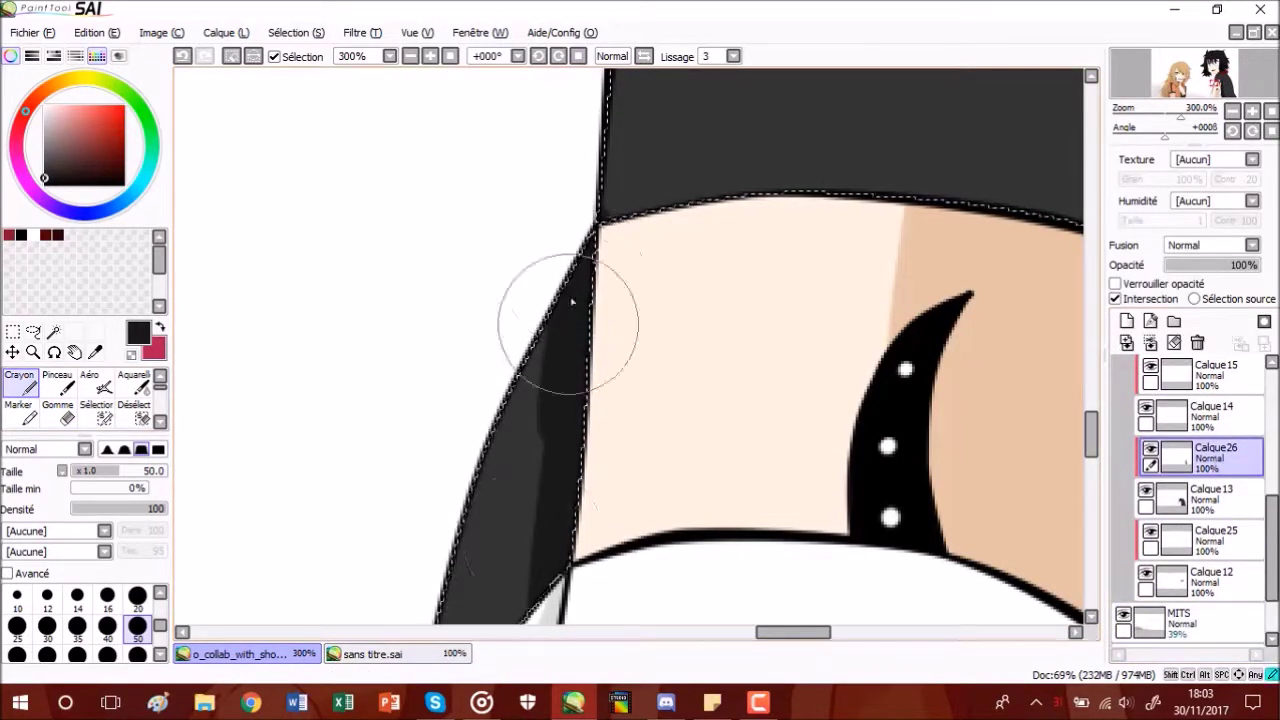
pyautogui.click(67, 417)
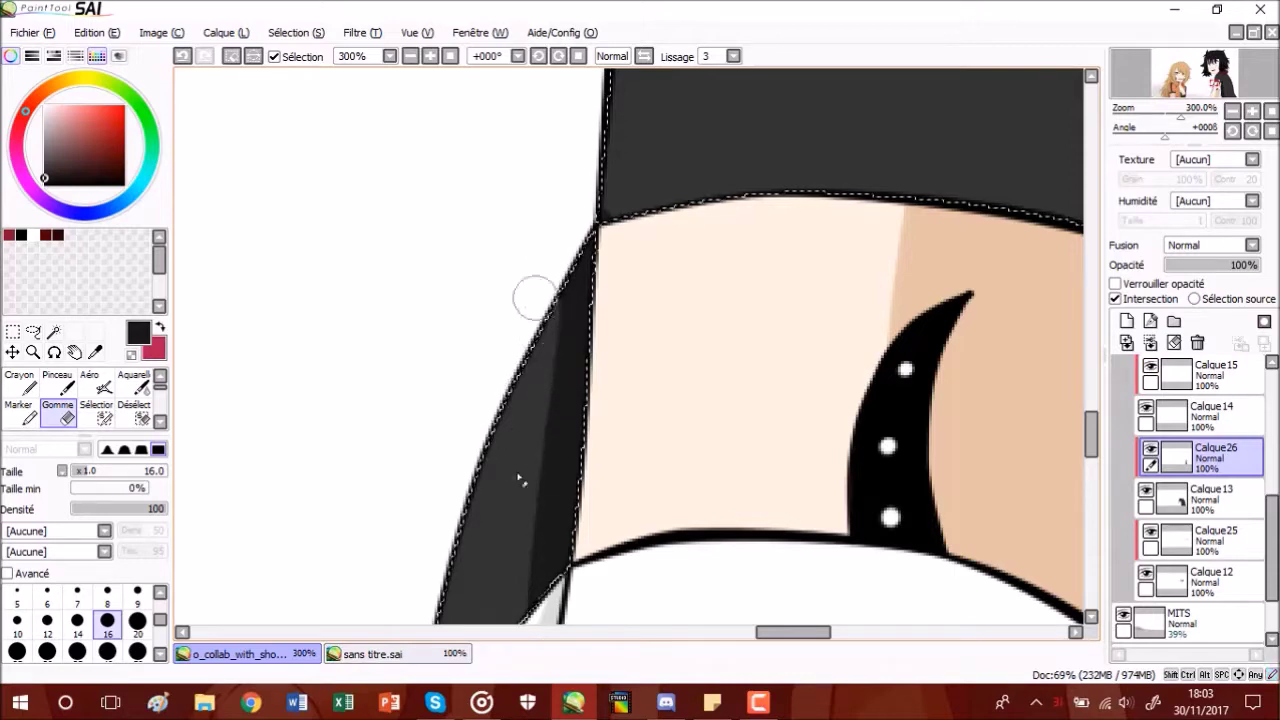
pyautogui.scroll(-6, 522, 490)
pyautogui.scroll(4, 912, 597)
pyautogui.scroll(-2, 912, 597)
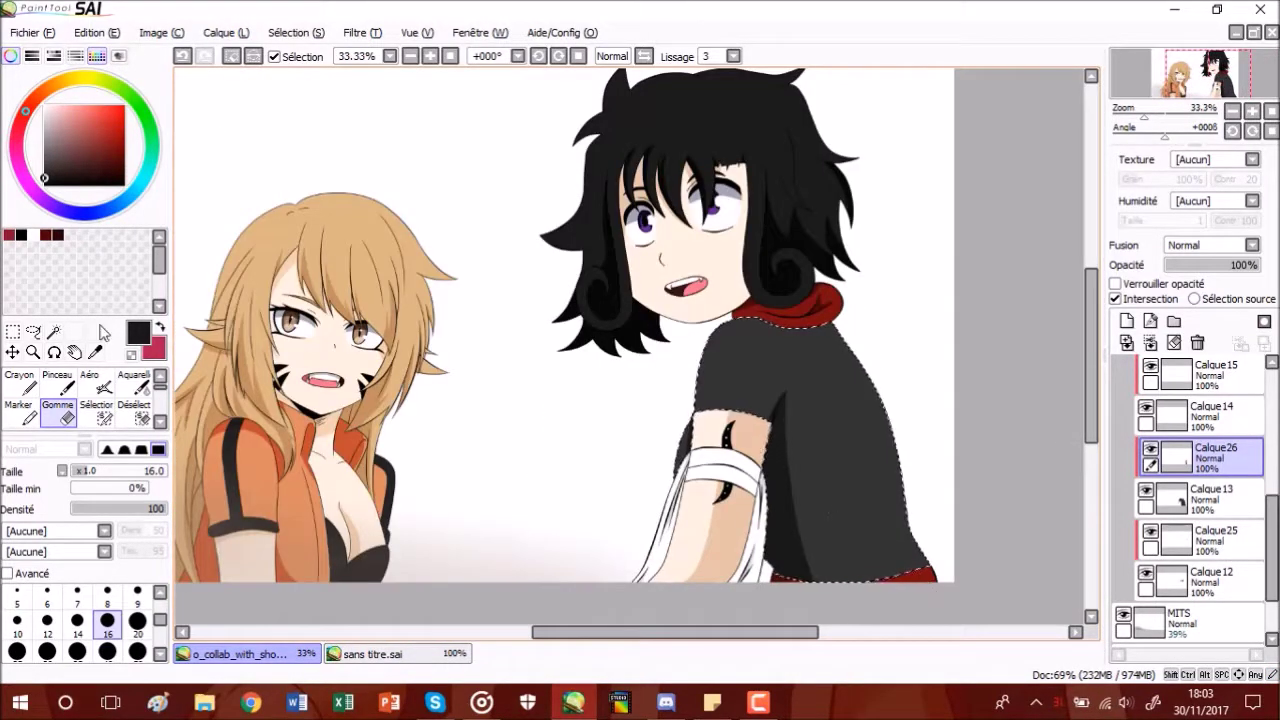
# - Clear the shirt selection and select the dark-haired character's front hair and curls from Vecteur1 with the magic wand
pyautogui.click(13, 332)
pyautogui.click(654, 443)
pyautogui.scroll(2, 690, 330)
pyautogui.scroll(-1, 700, 400)
pyautogui.scroll(1, 640, 200)
pyautogui.scroll(5, 1274, 537)
pyautogui.click(1229, 422)
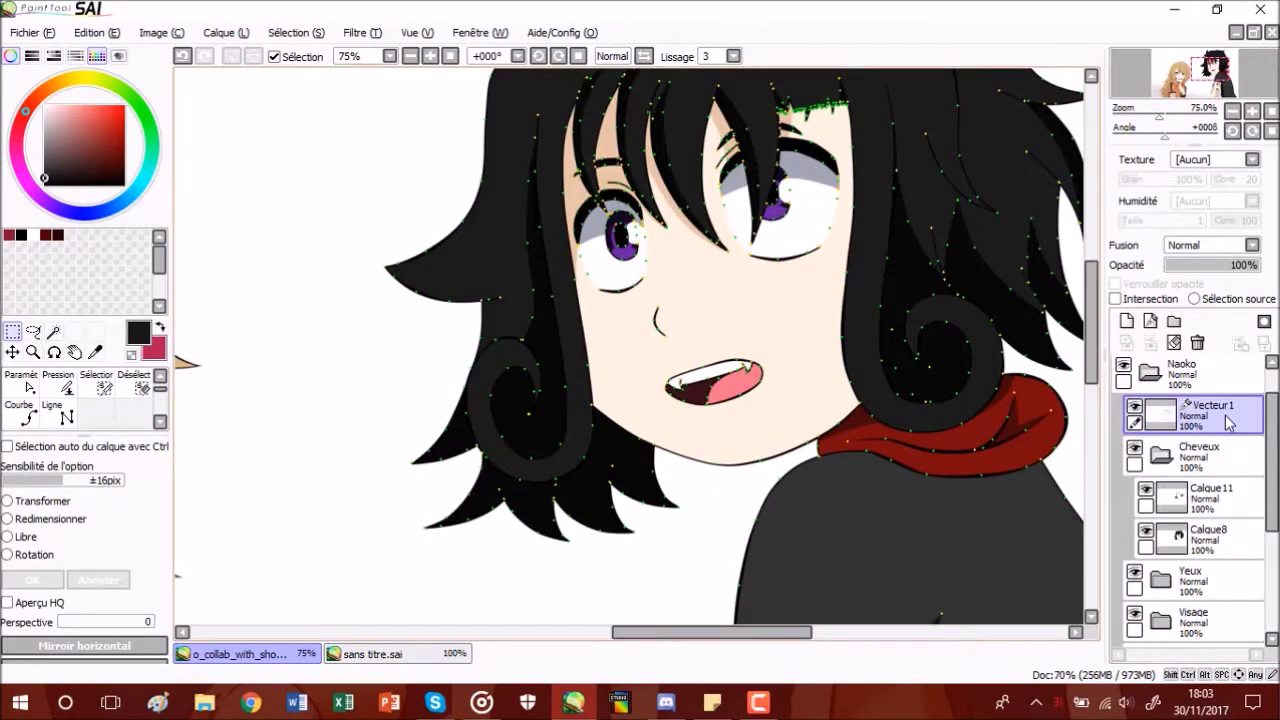
pyautogui.click(55, 333)
pyautogui.scroll(4, 493, 450)
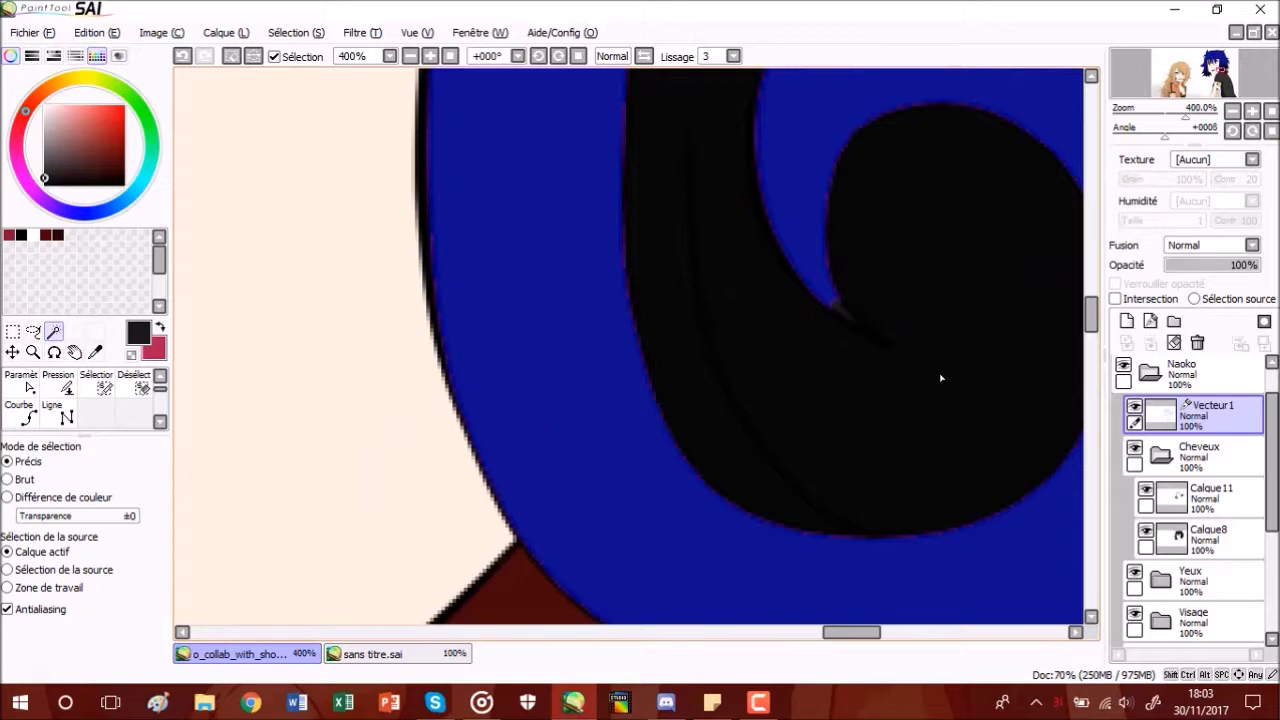
# - Touch up the hair selection at the curl tips with the size 2 Sélection brush
pyautogui.click(104, 388)
pyautogui.moveTo(827, 633); pyautogui.dragTo(722, 646)
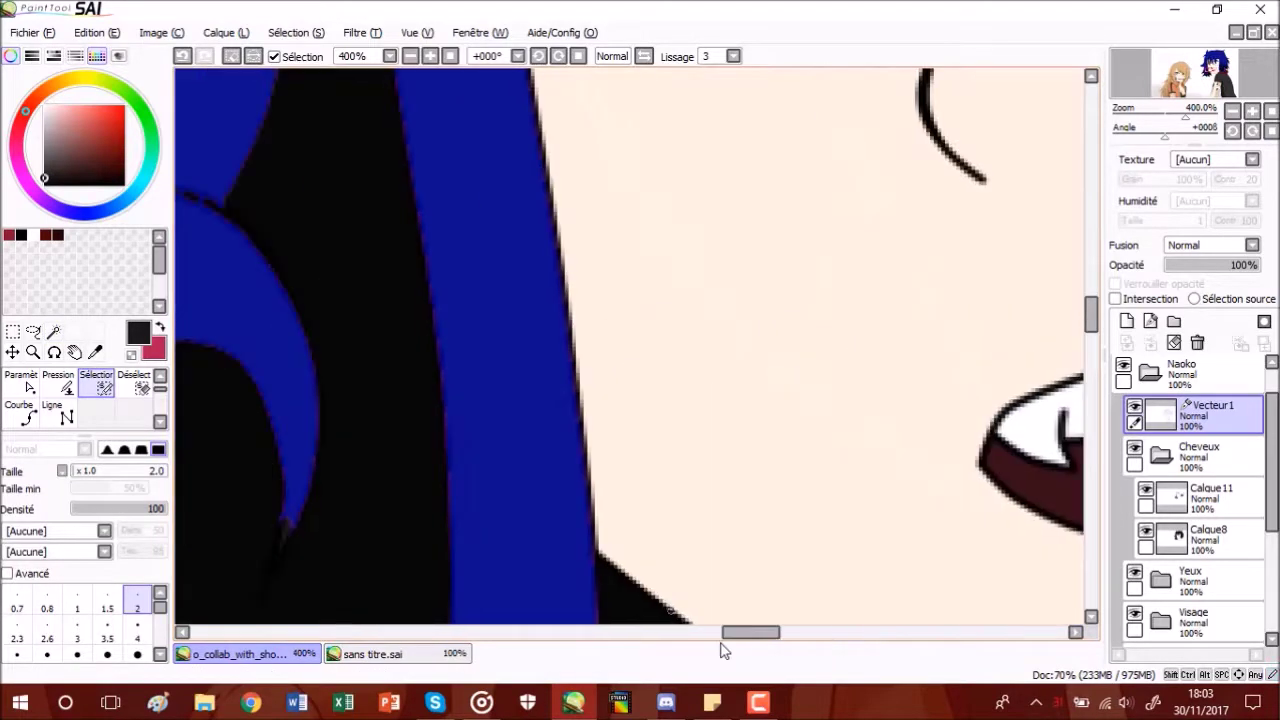
pyautogui.scroll(-1, 452, 442)
pyautogui.scroll(3, 461, 451)
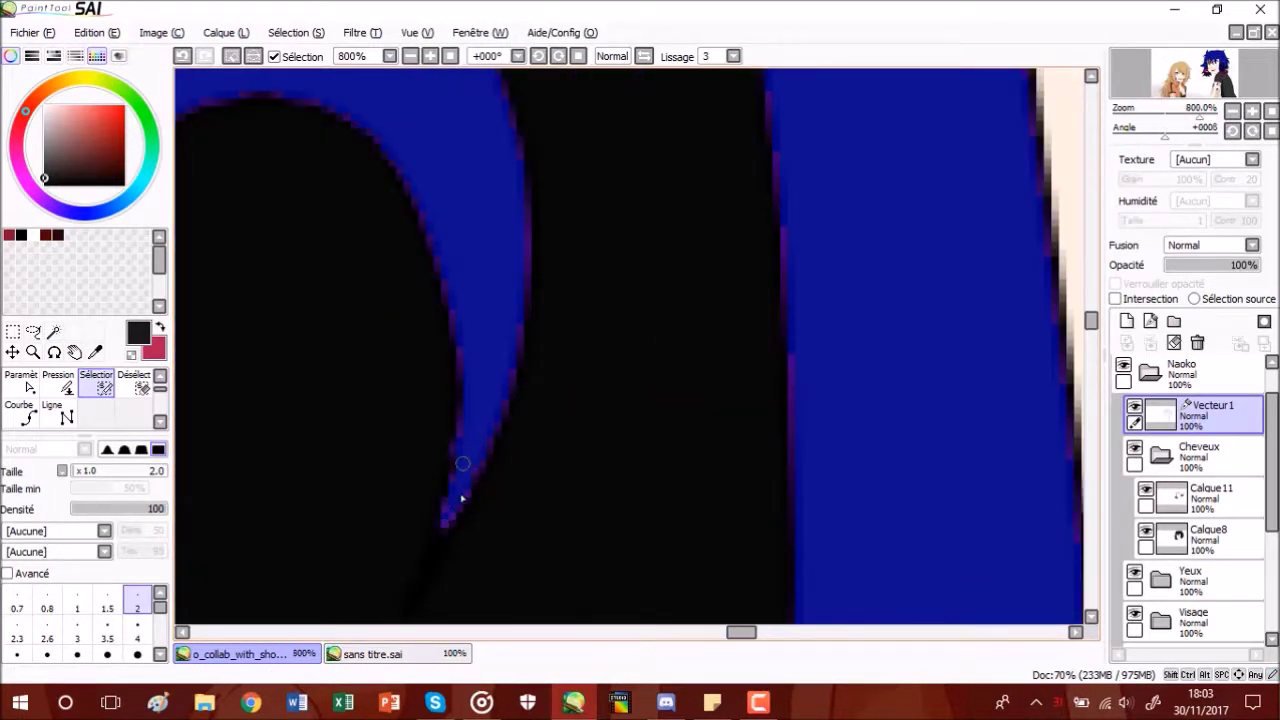
# - Sample the near-black hair color inside the curl and make Calque11 in the Cheveux folder the active layer
pyautogui.scroll(-6, 462, 464)
pyautogui.scroll(1, 494, 449)
pyautogui.click(96, 353)
pyautogui.click(464, 472)
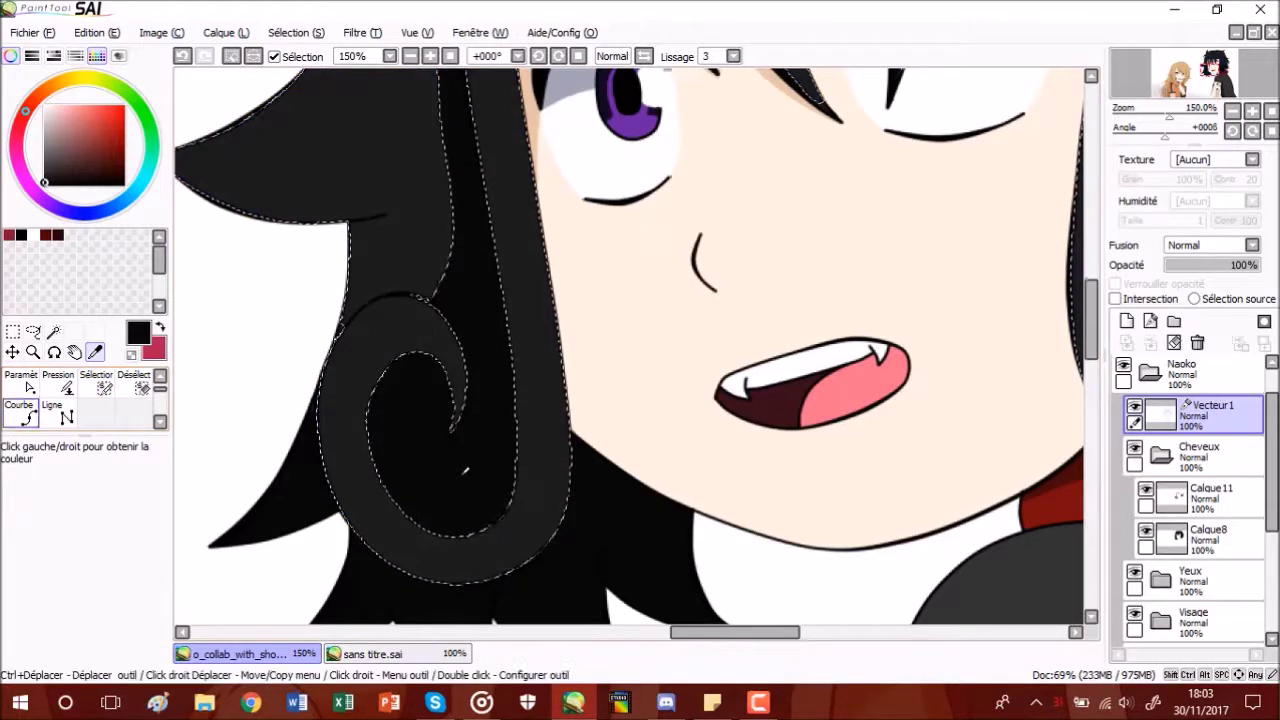
pyautogui.click(1205, 495)
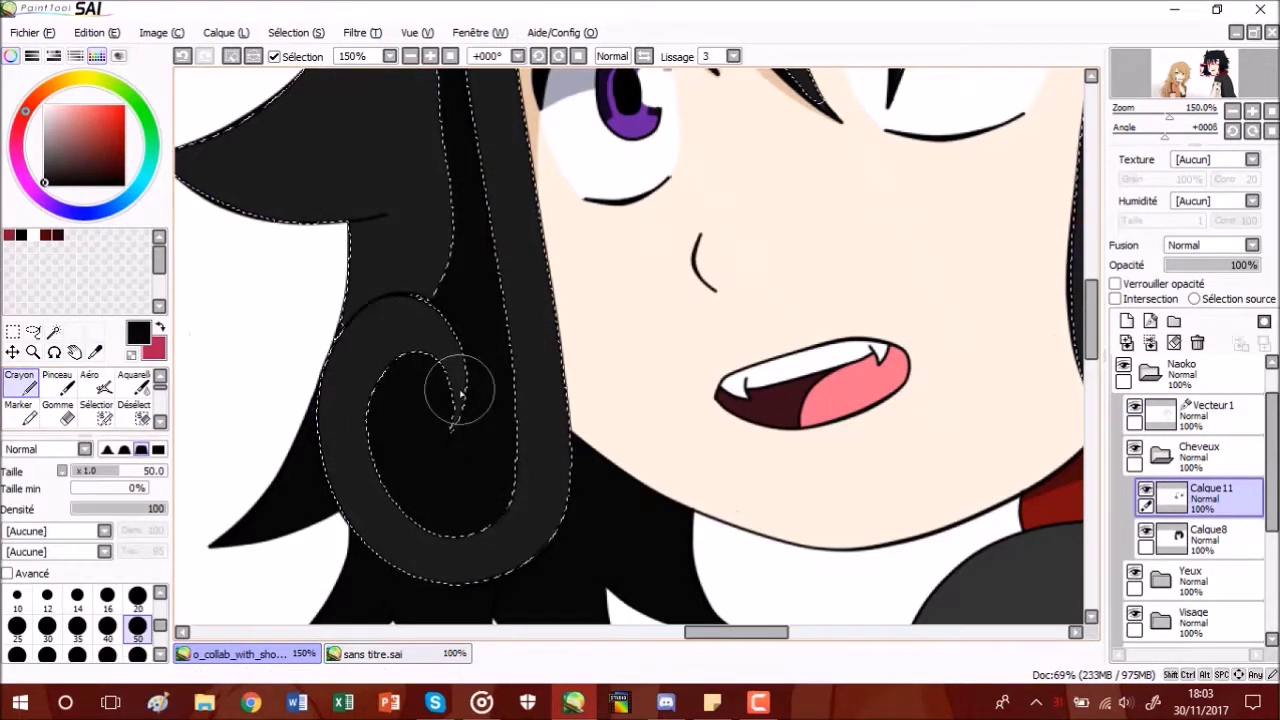
pyautogui.scroll(2, 460, 395)
pyautogui.press('e')
pyautogui.moveTo(356, 197); pyautogui.dragTo(423, 236)
pyautogui.click(183, 57)
pyautogui.click(183, 57)
# - Rotate the canvas to 45° and shade the inner tip of the face-side curl with the size 50 Crayon, trimming with the Gomme
pyautogui.click(24, 385)
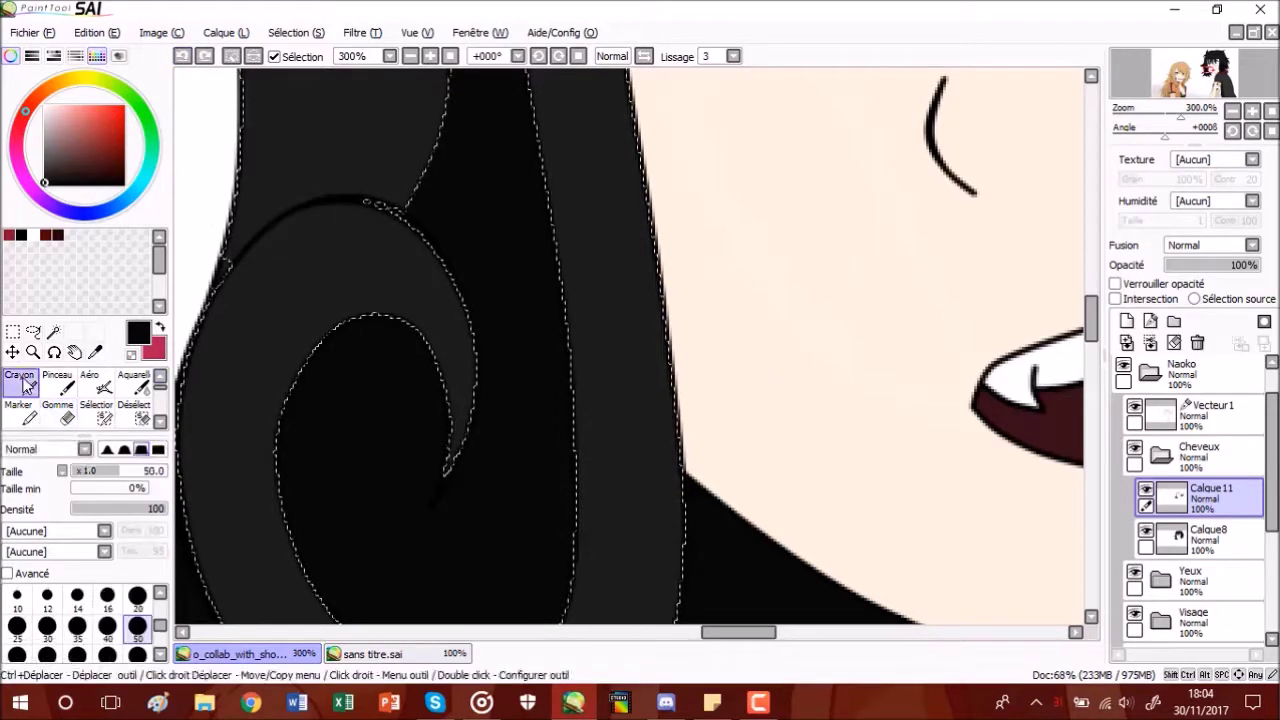
pyautogui.click(560, 57)
pyautogui.click(560, 57)
pyautogui.moveTo(1094, 388); pyautogui.dragTo(1094, 378)
pyautogui.moveTo(455, 506); pyautogui.dragTo(548, 306)
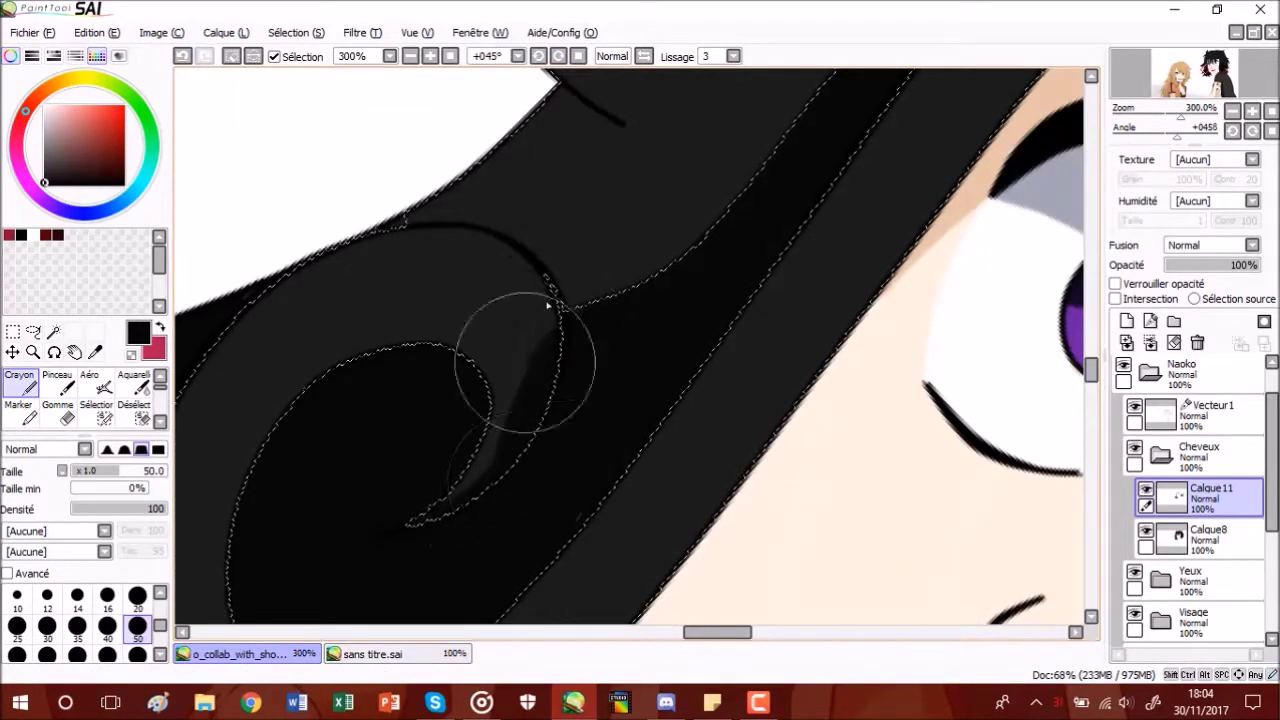
pyautogui.press('e')
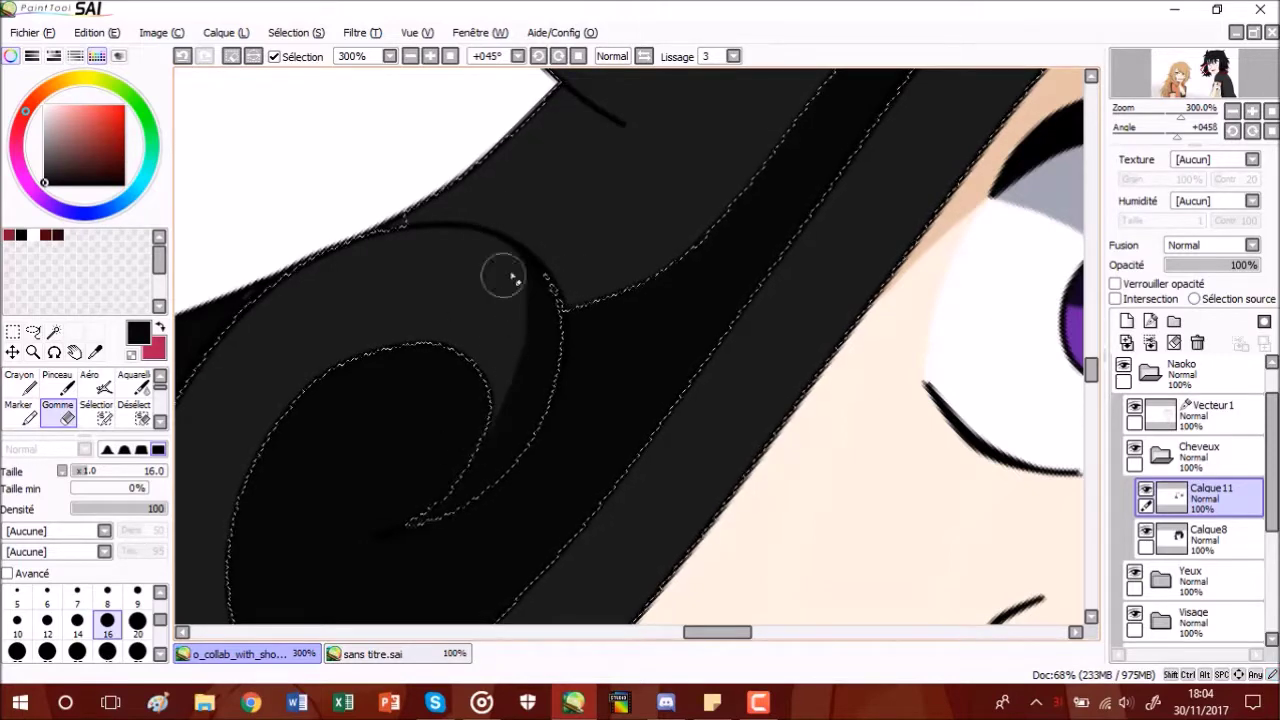
# - Shade the outer edge of the same curl with the size 50 Crayon, rotate to 22°, and thin the shadow with the size 16 Gomme
pyautogui.press('n')
pyautogui.moveTo(387, 257); pyautogui.dragTo(537, 280)
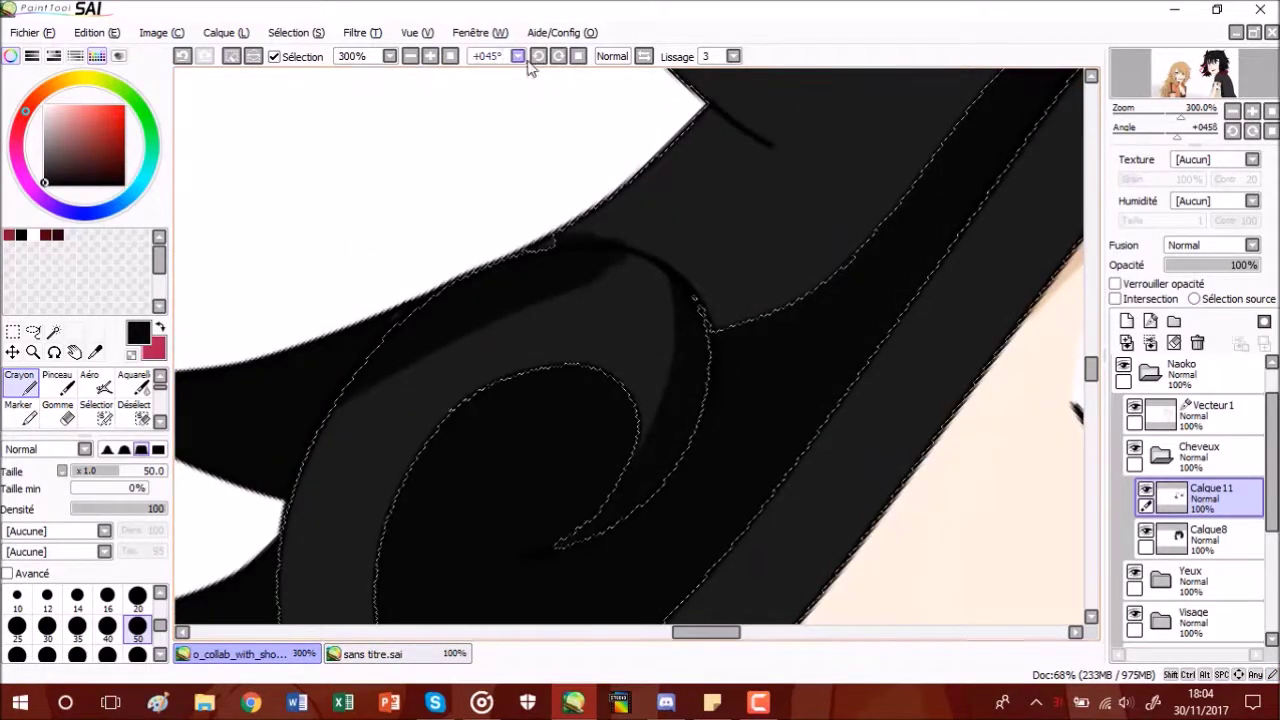
pyautogui.click(538, 57)
pyautogui.click(68, 420)
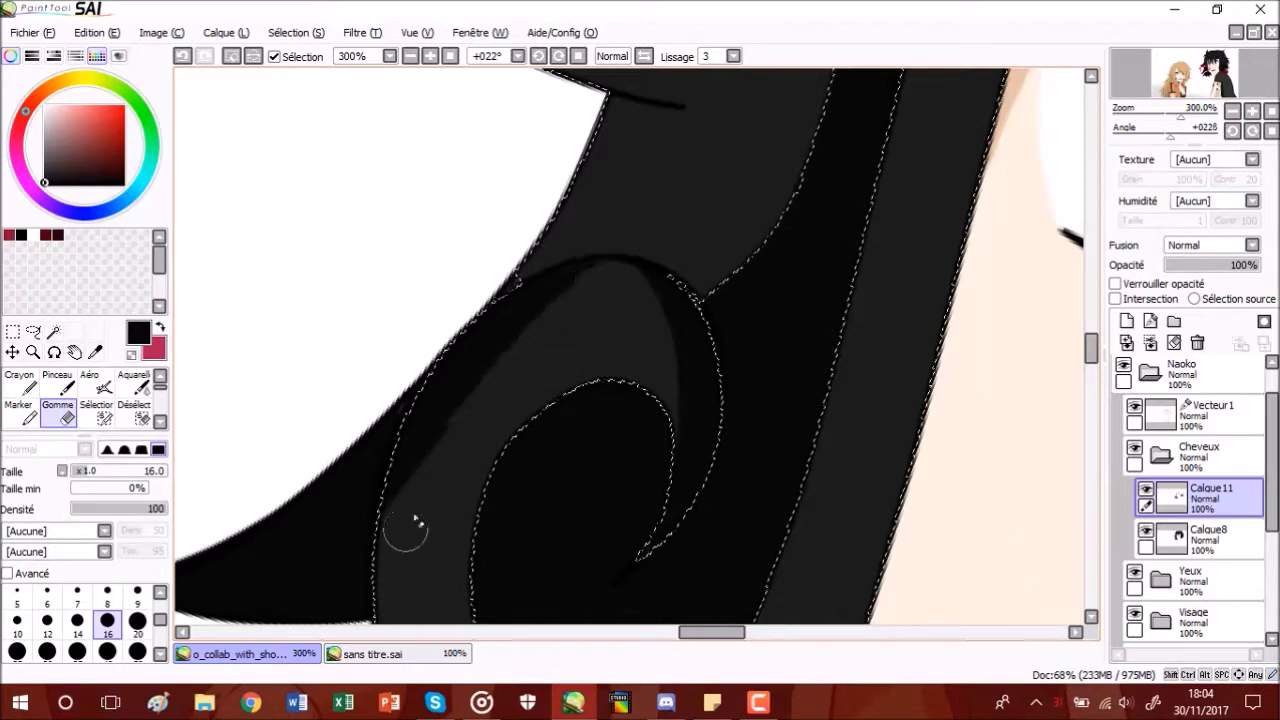
pyautogui.press('n')
pyautogui.moveTo(574, 271); pyautogui.dragTo(484, 320)
pyautogui.click(66, 419)
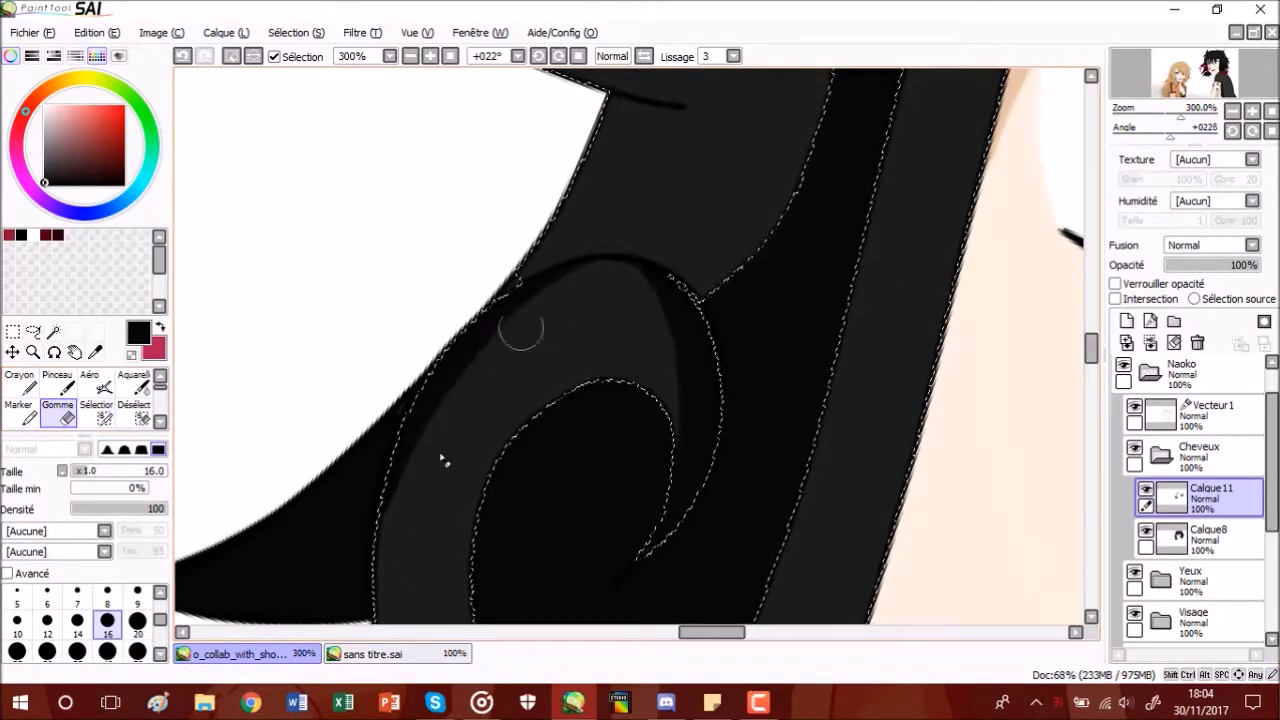
# - Paint a near-black shadow along the top of the curl above the scarf with the size 50 Crayon and trim it with the Gomme
pyautogui.scroll(-7, 560, 452)
pyautogui.scroll(6, 640, 420)
pyautogui.click(30, 388)
pyautogui.moveTo(507, 266); pyautogui.dragTo(649, 285)
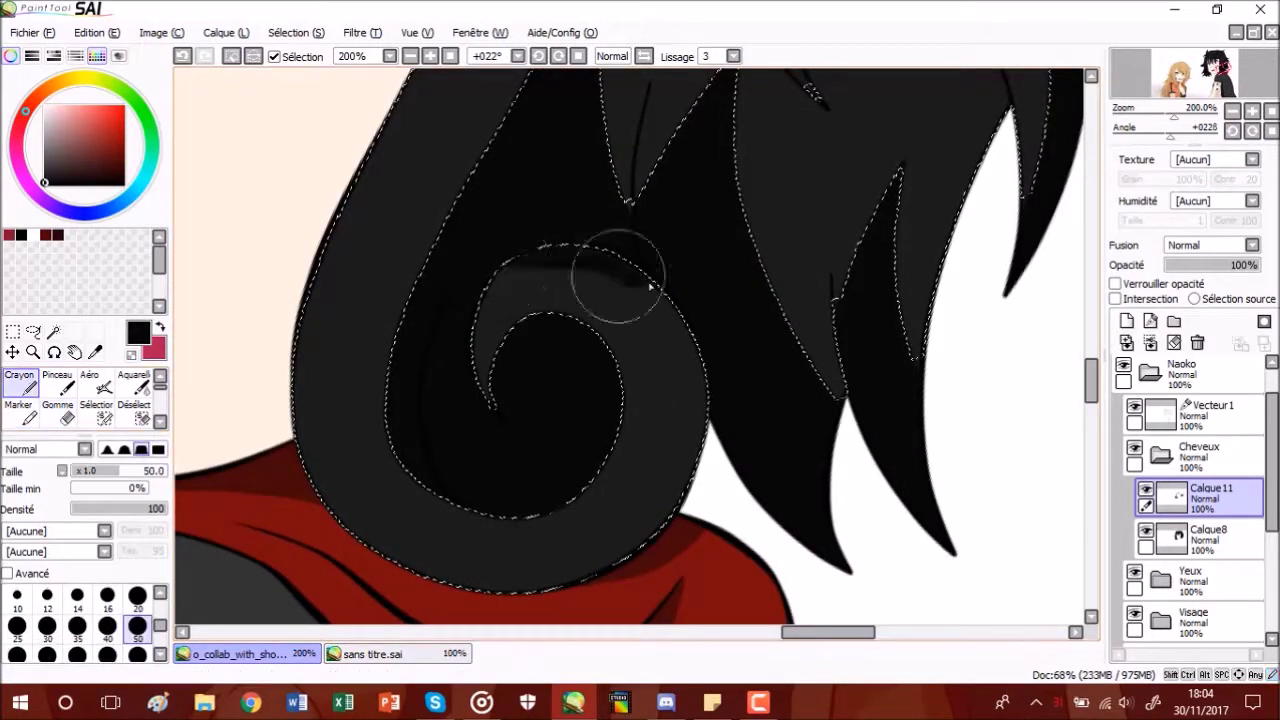
pyautogui.click(58, 412)
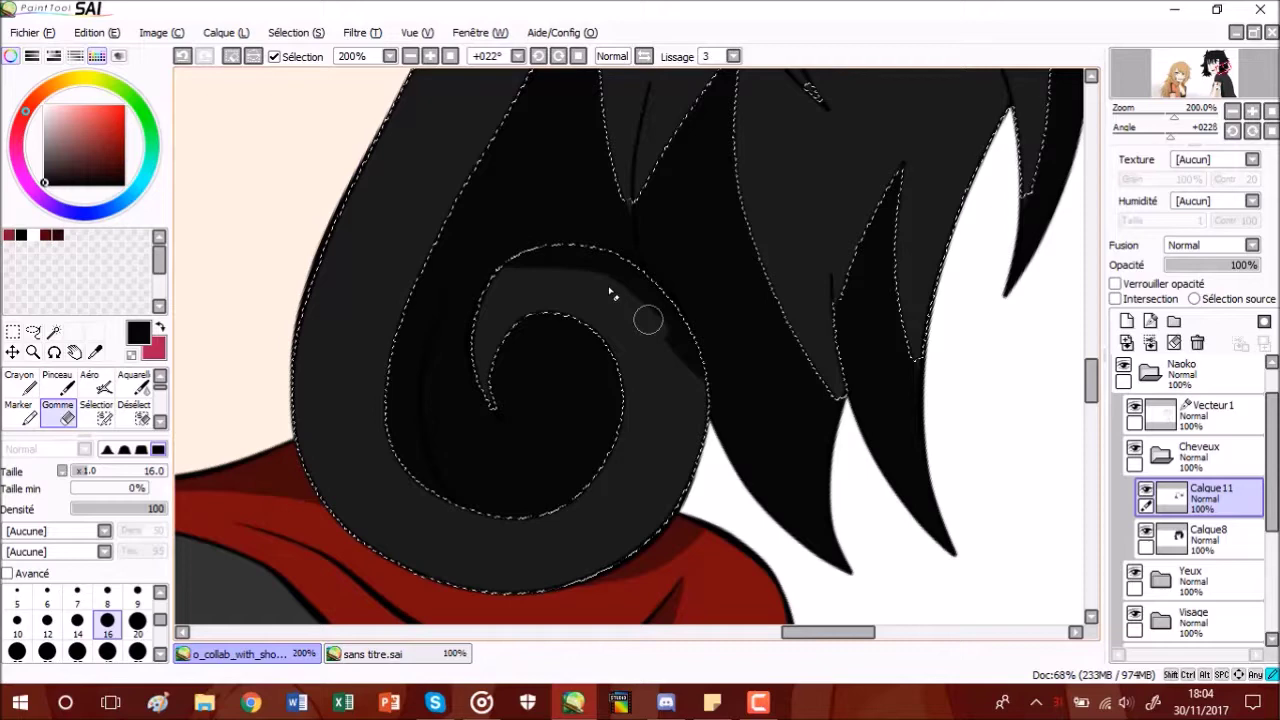
# - Rotate the canvas to -33° and reshape the scarf-side curl's shadow toward its tip with the size 50 Crayon and size 16 Gomme
pyautogui.click(538, 58)
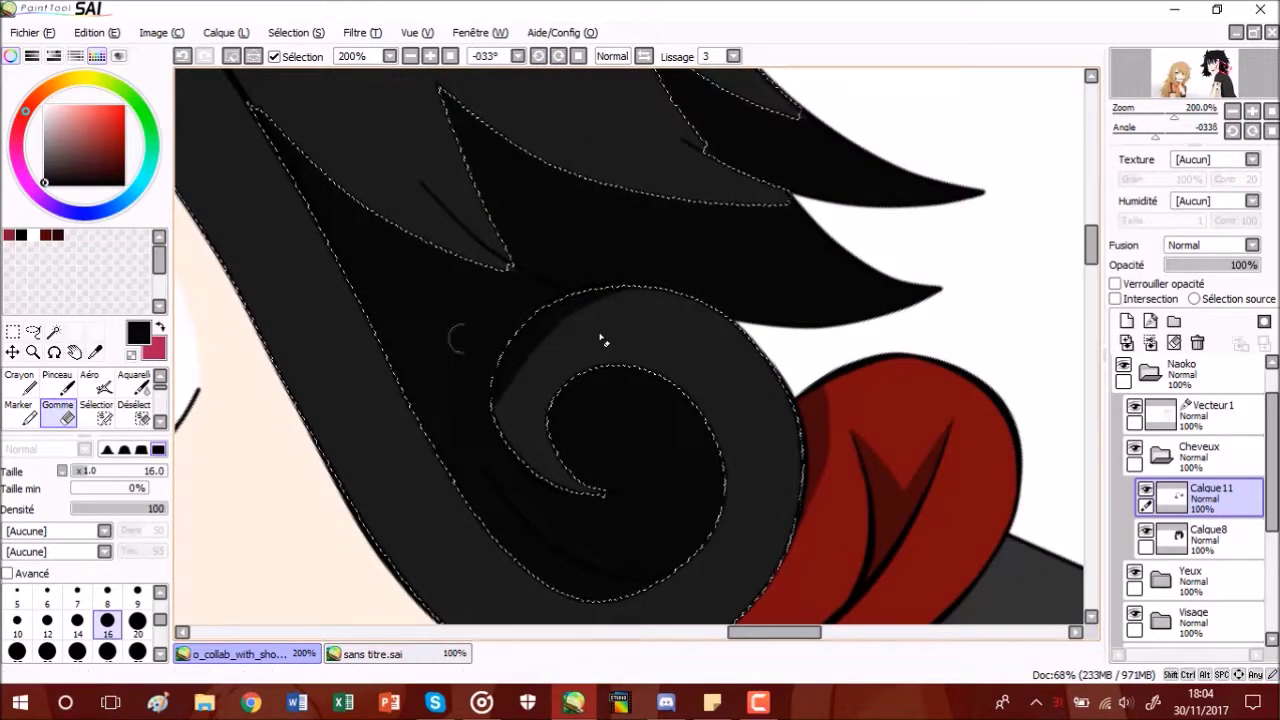
pyautogui.press('n')
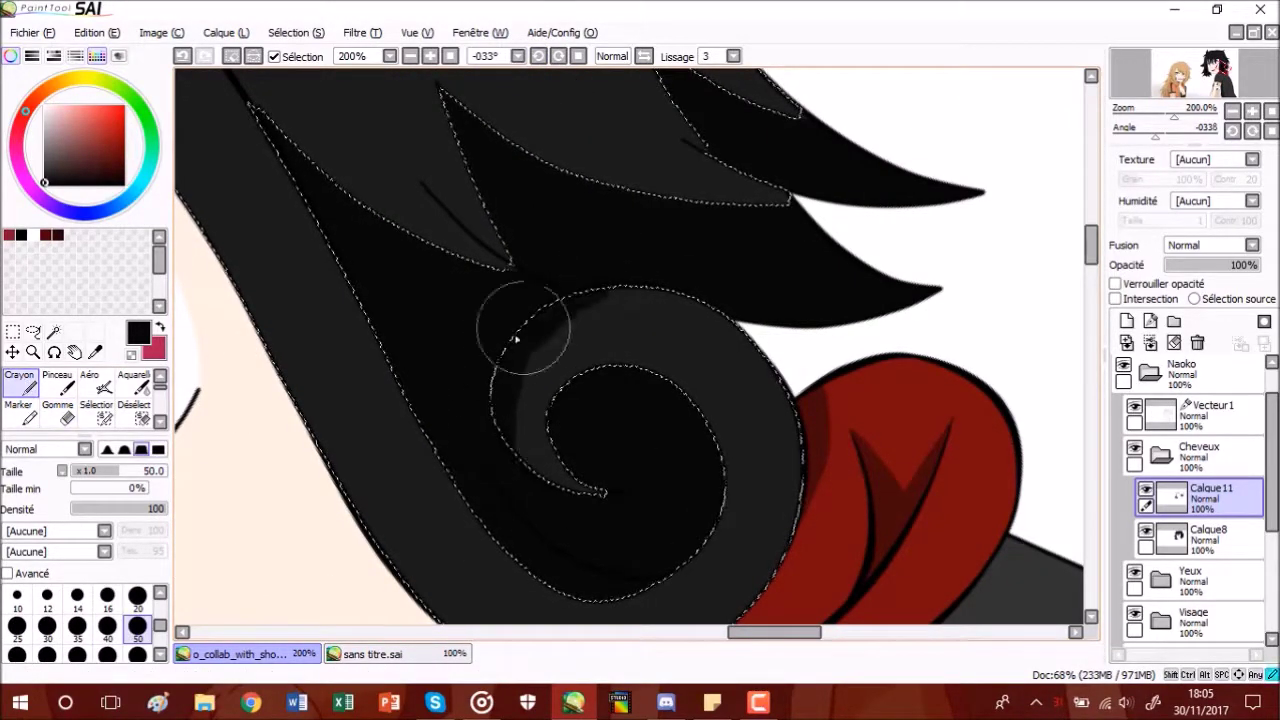
pyautogui.click(66, 412)
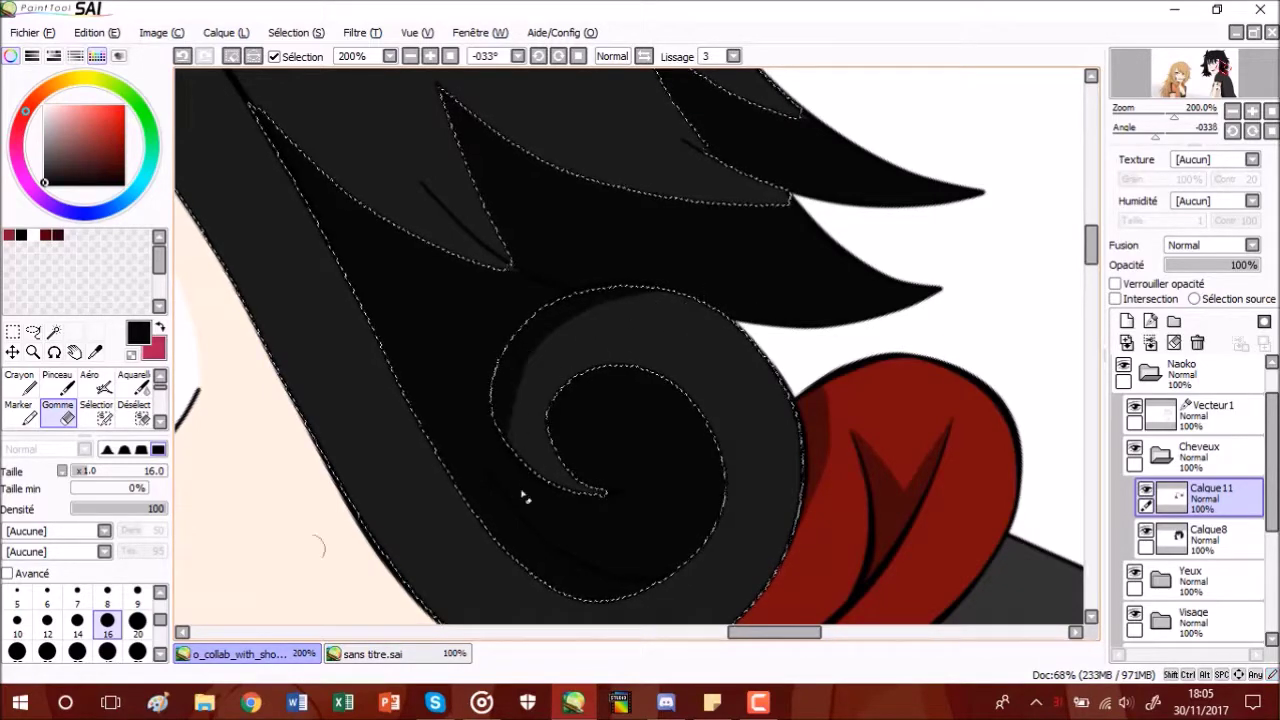
pyautogui.press('n')
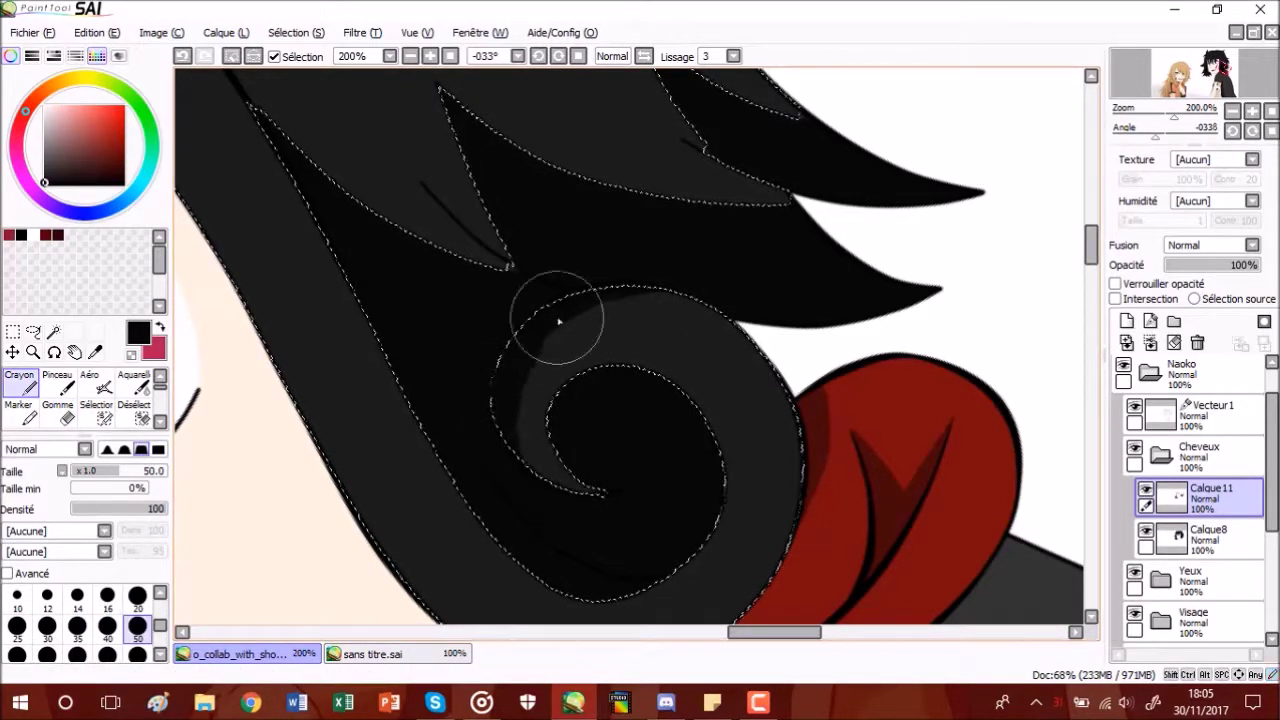
pyautogui.click(68, 411)
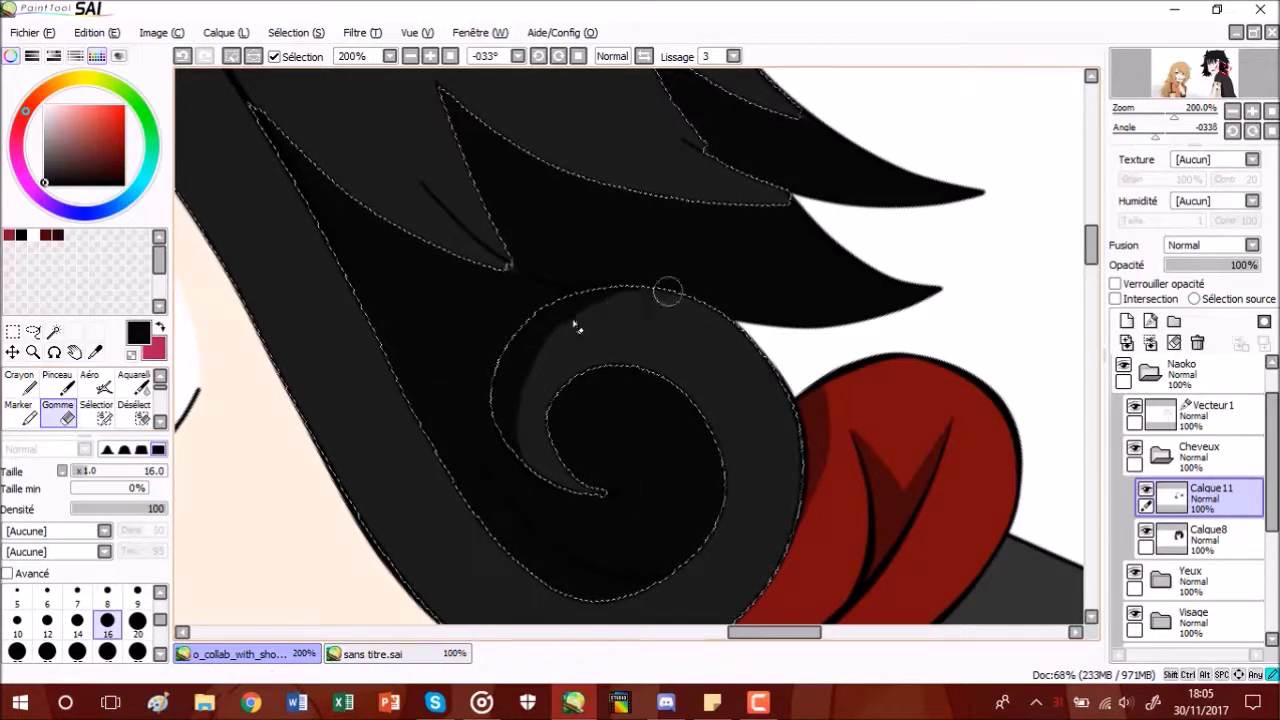
# - Extend the shadow along the top of the scarf-side curl with the Crayon, rotate to -78°, and smooth its edge with the size 16 Gomme
pyautogui.click(38, 378)
pyautogui.press('e')
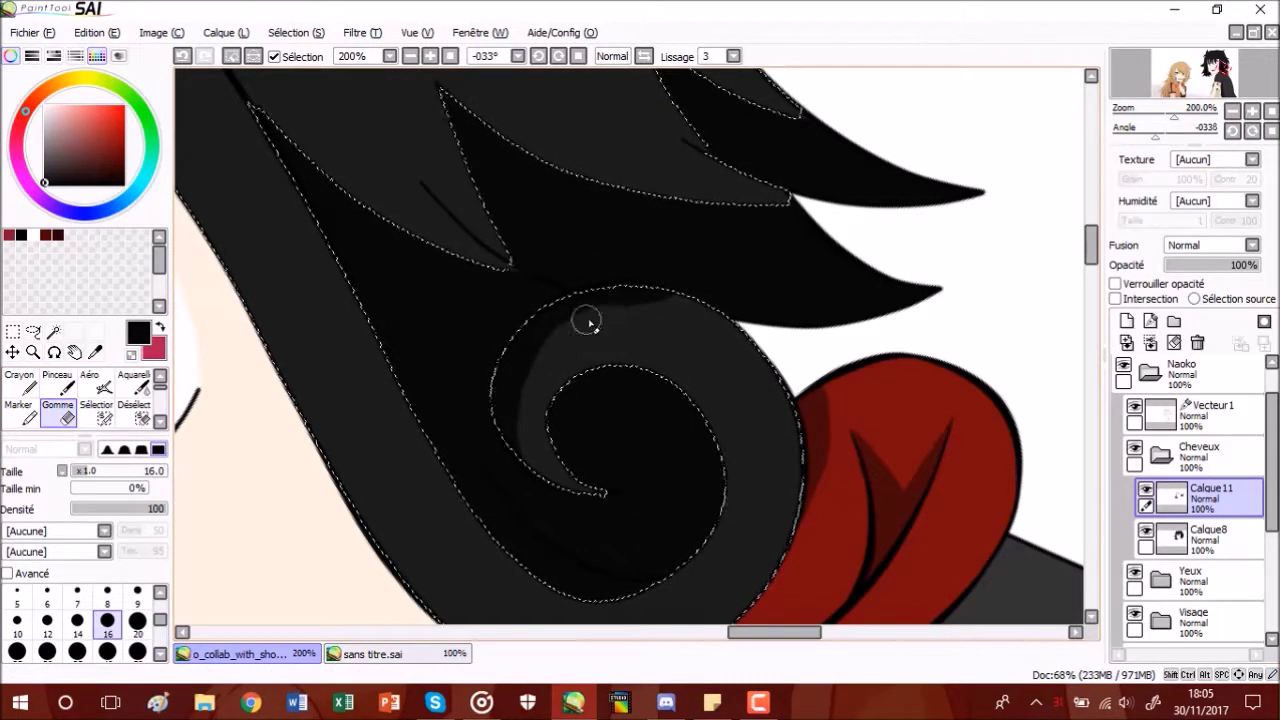
pyautogui.scroll(2, 676, 303)
pyautogui.click(538, 56)
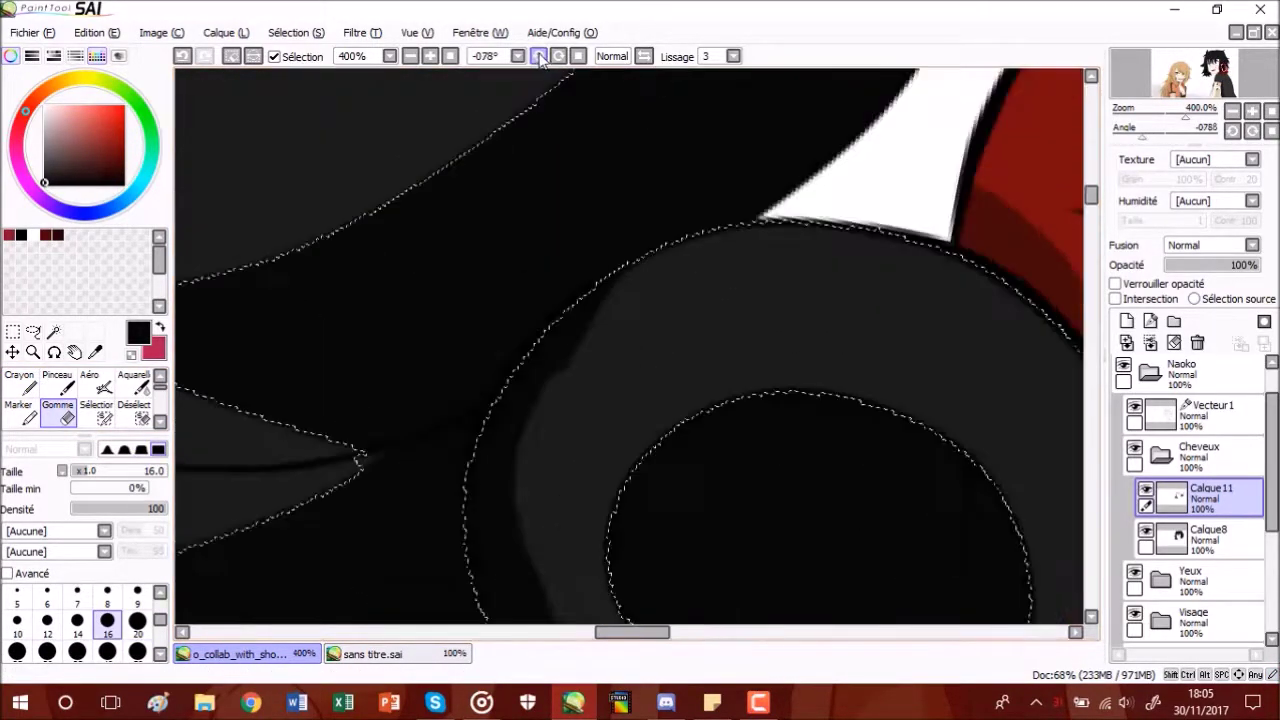
pyautogui.moveTo(1091, 238); pyautogui.dragTo(1091, 200)
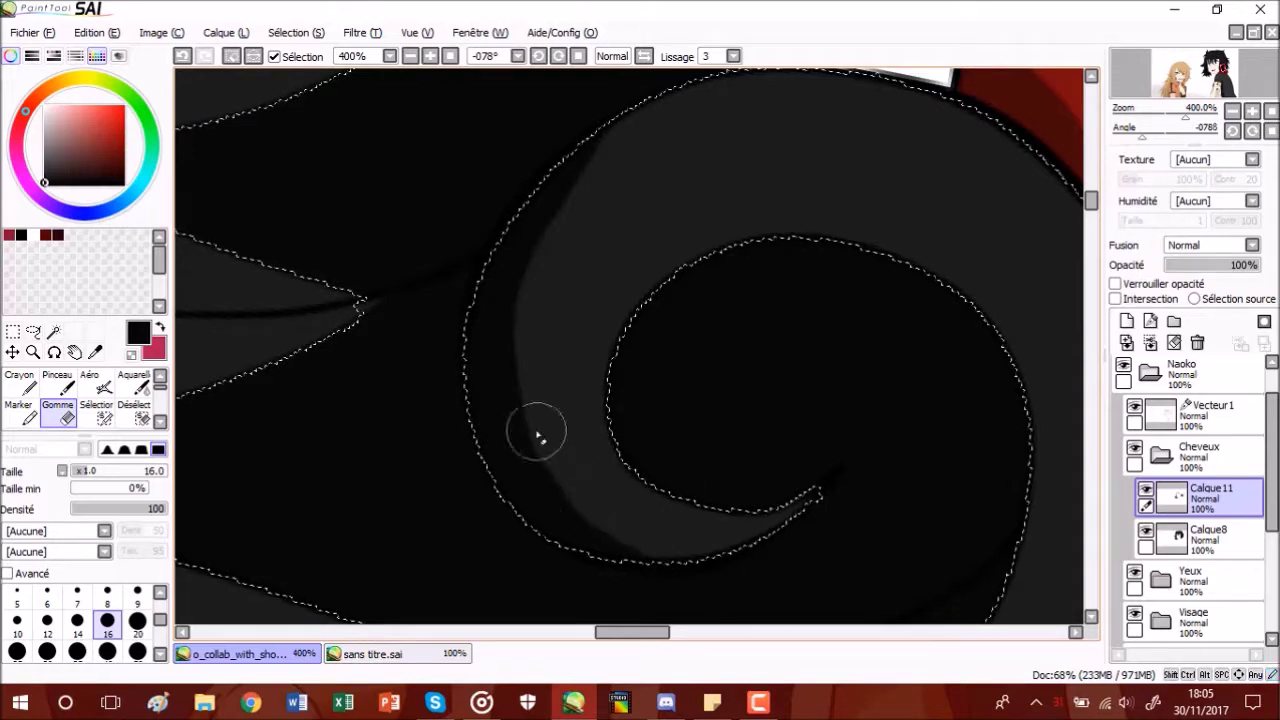
# - Refine the same shadow toward the curl's tip and thin its upper end using the size 50 Crayon and size 16 Gomme
pyautogui.press('n')
pyautogui.press('e')
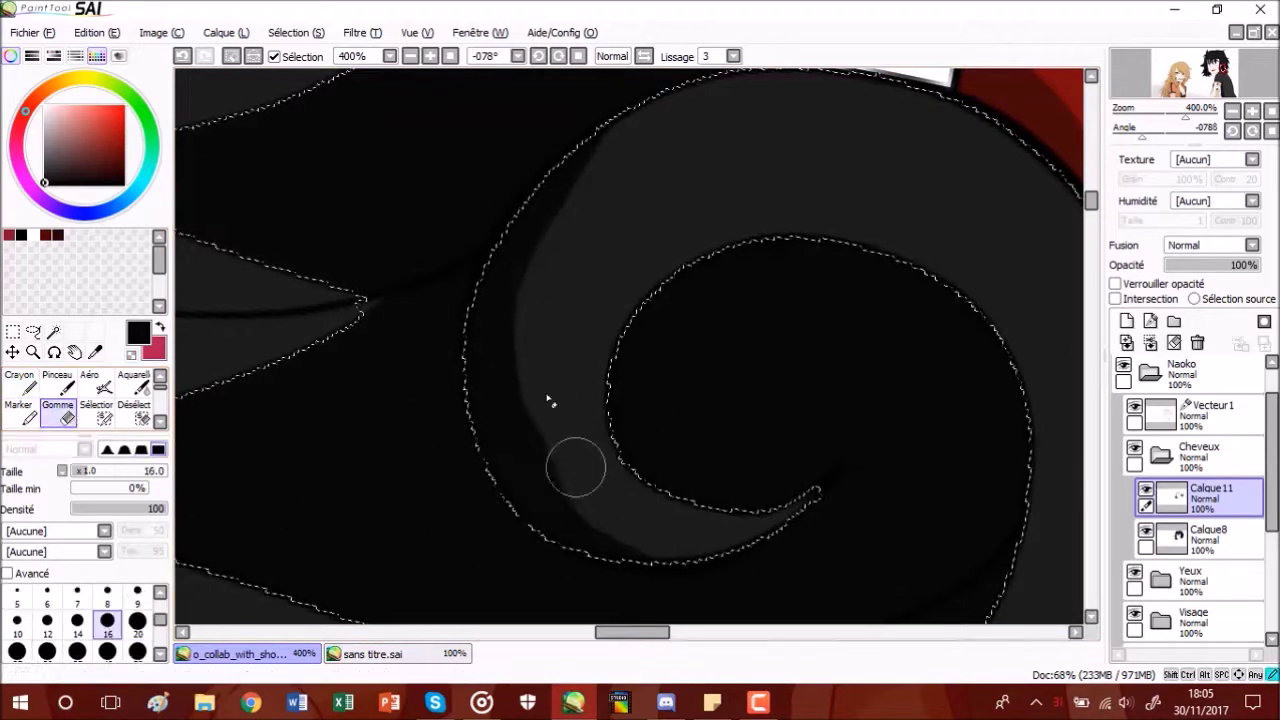
pyautogui.moveTo(554, 242)
pyautogui.mouseDown()
pyautogui.moveTo(603, 146)
pyautogui.moveTo(652, 98)
pyautogui.mouseUp()
pyautogui.press('n')
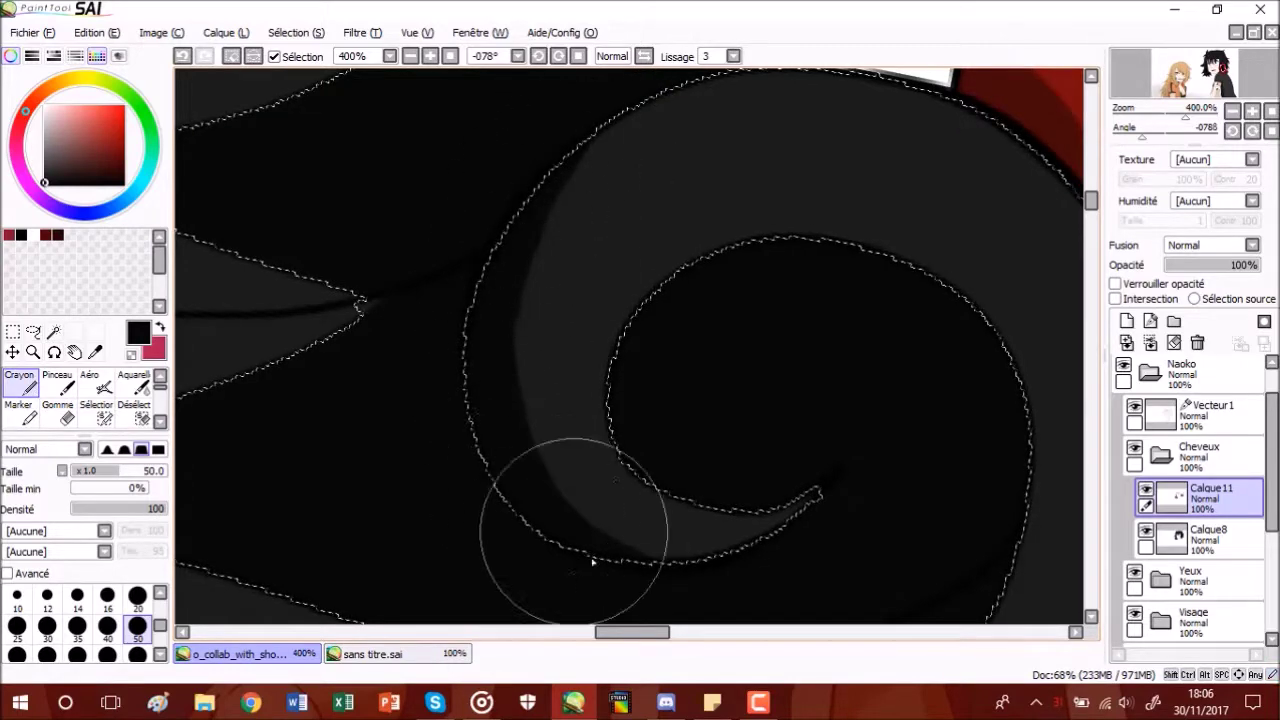
# - At 0° rotation, shade the curl's outer edge beside the face with the size 50 Crayon, then taper it at 45° with the size 16 Gomme
pyautogui.click(578, 56)
pyautogui.scroll(-4, 595, 200)
pyautogui.scroll(3, 560, 295)
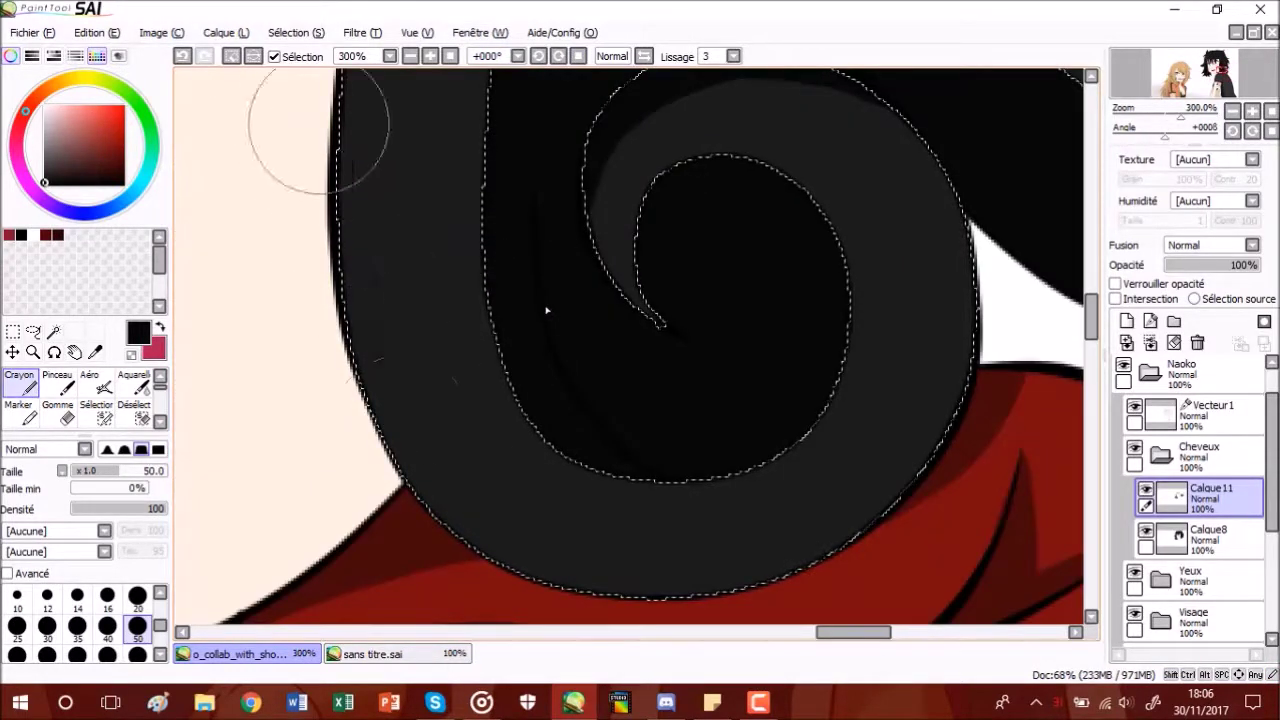
pyautogui.moveTo(345, 85); pyautogui.dragTo(505, 555)
pyautogui.click(64, 418)
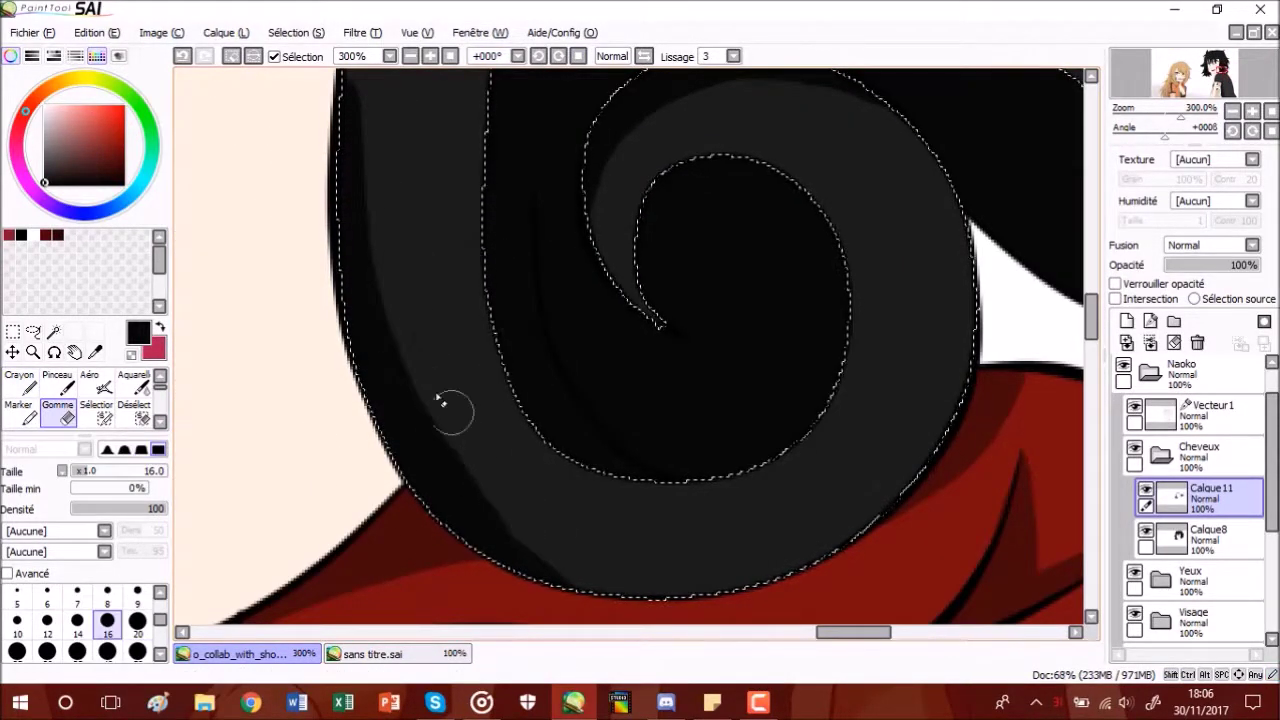
pyautogui.click(559, 56)
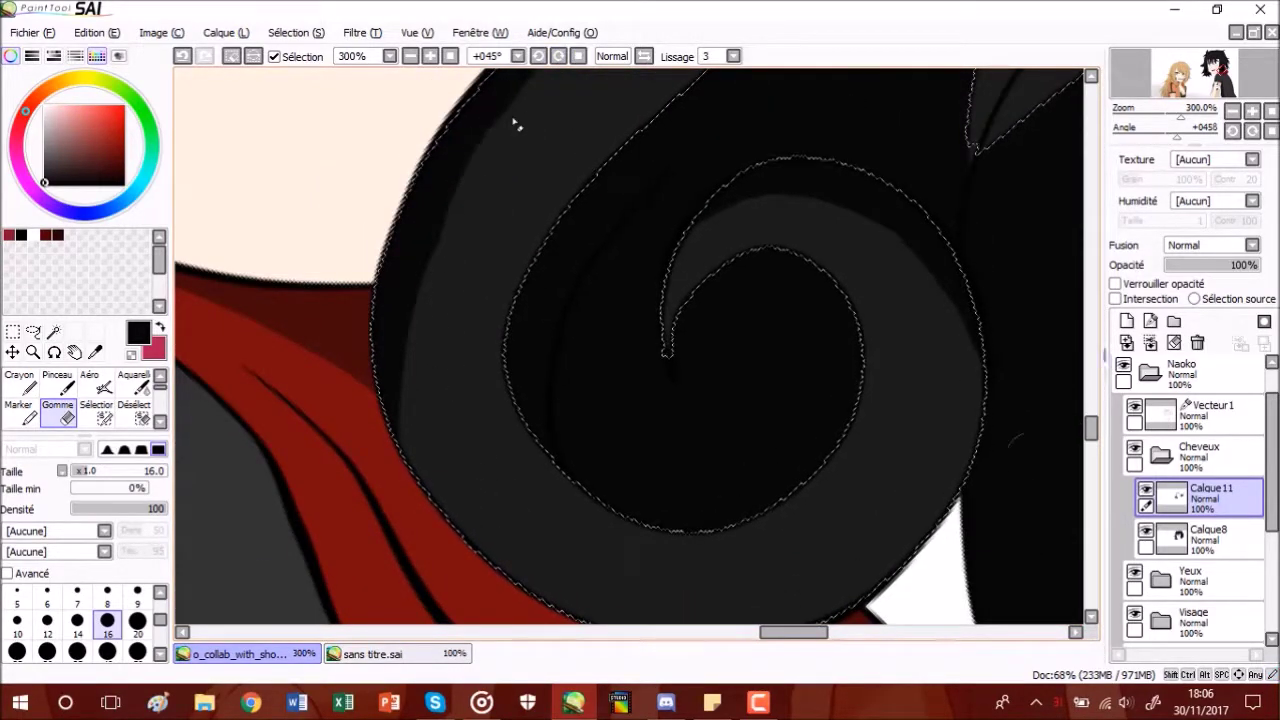
pyautogui.moveTo(1094, 437); pyautogui.dragTo(1098, 425)
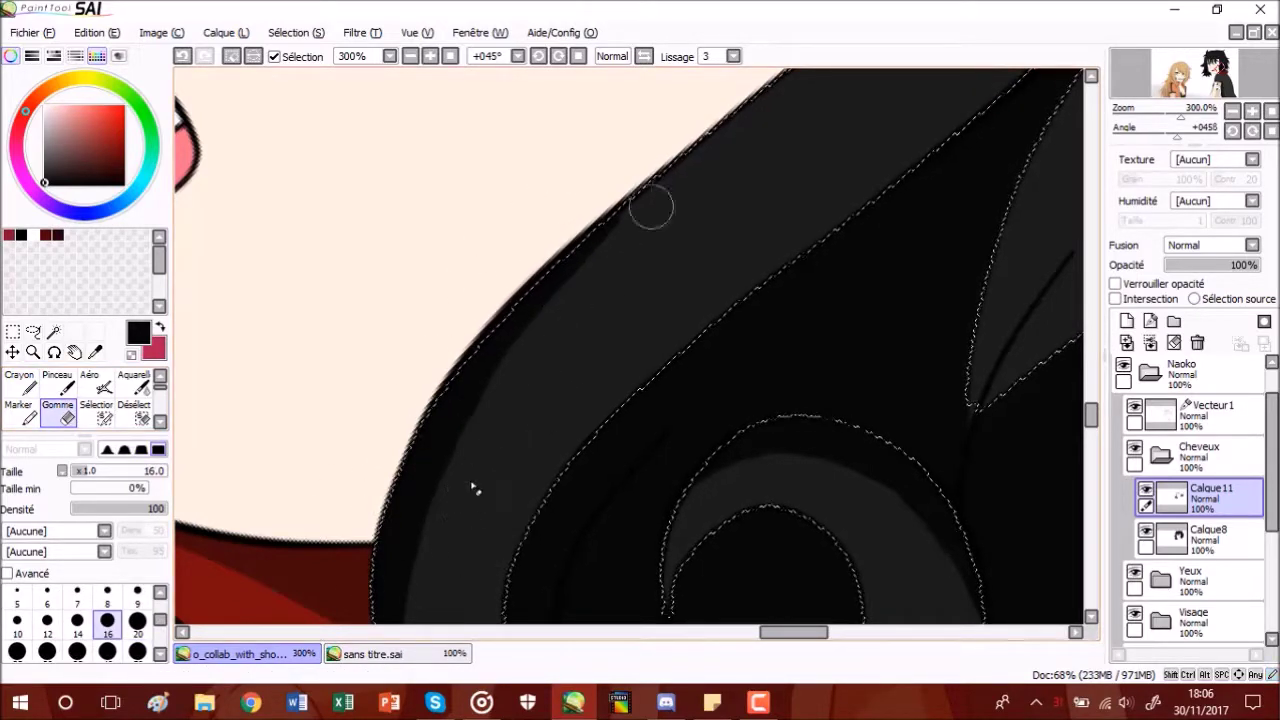
# - Reset the canvas rotation to 0° and start a transformation of the selected hair area on Calque11
pyautogui.scroll(-5, 537, 341)
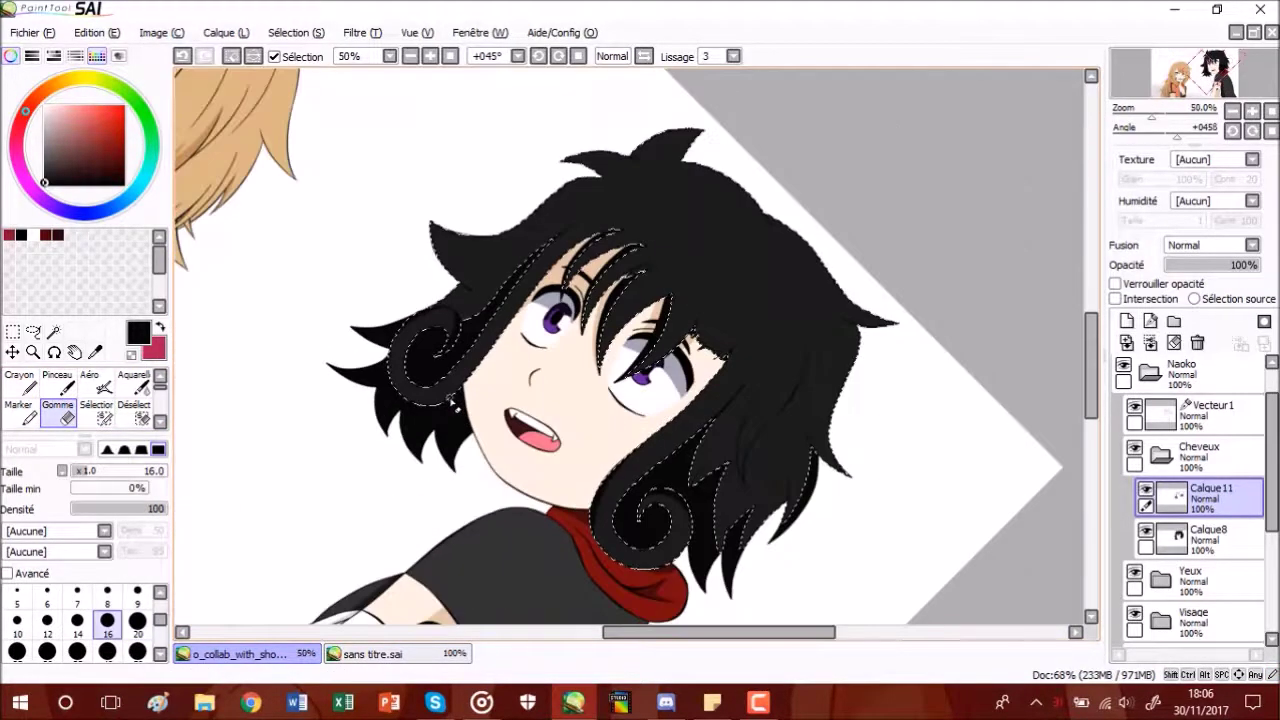
pyautogui.scroll(1, 400, 352)
pyautogui.press('Home')
pyautogui.scroll(-2, 522, 215)
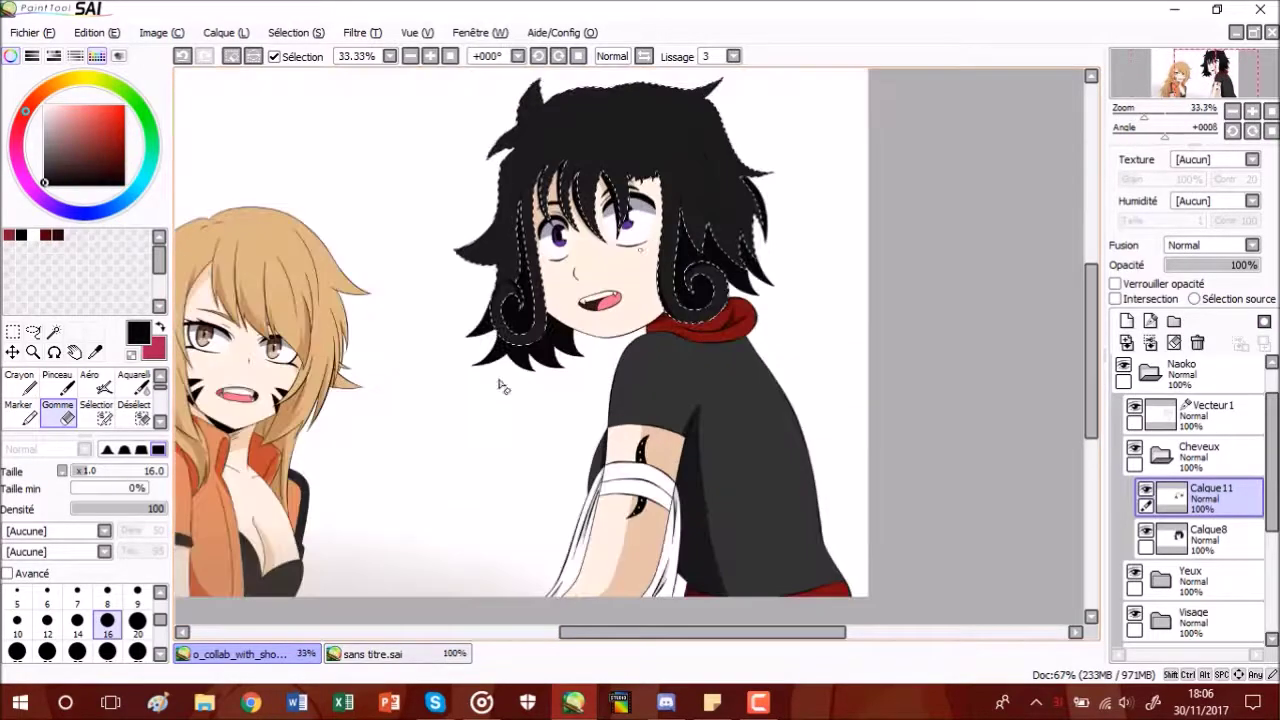
pyautogui.hotkey('ctrl', 't')
pyautogui.scroll(-1, 480, 463)
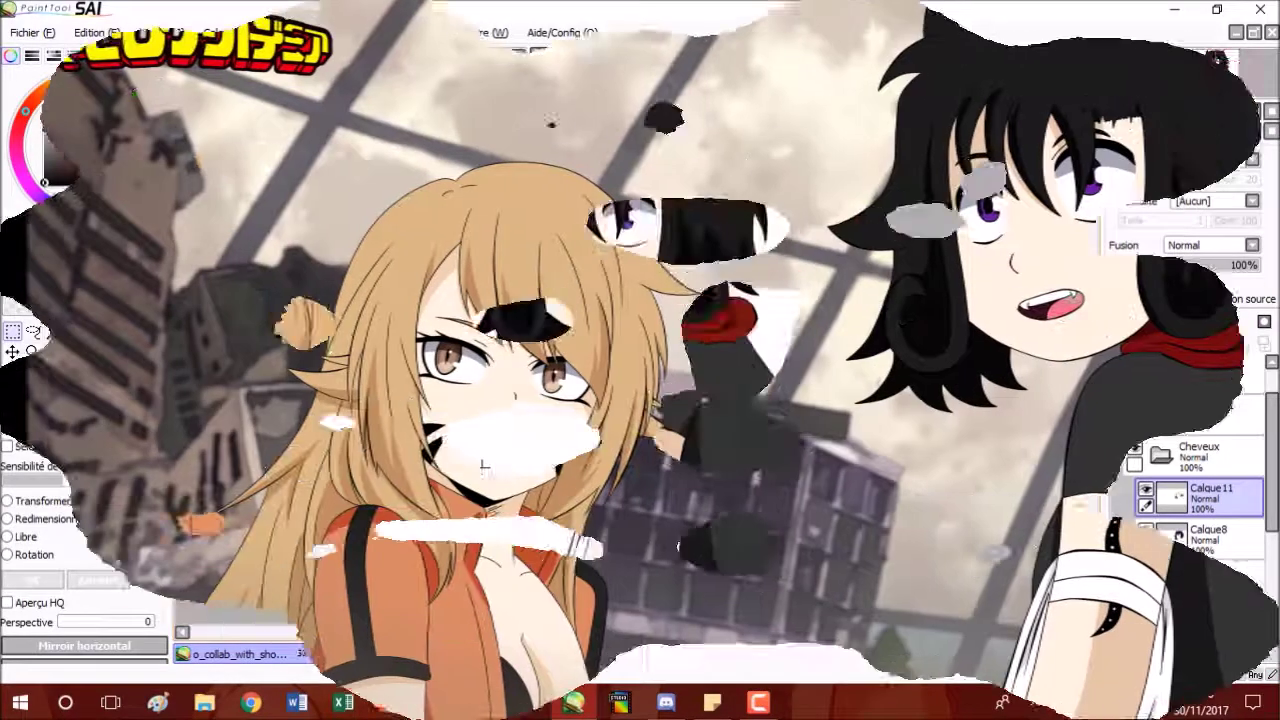